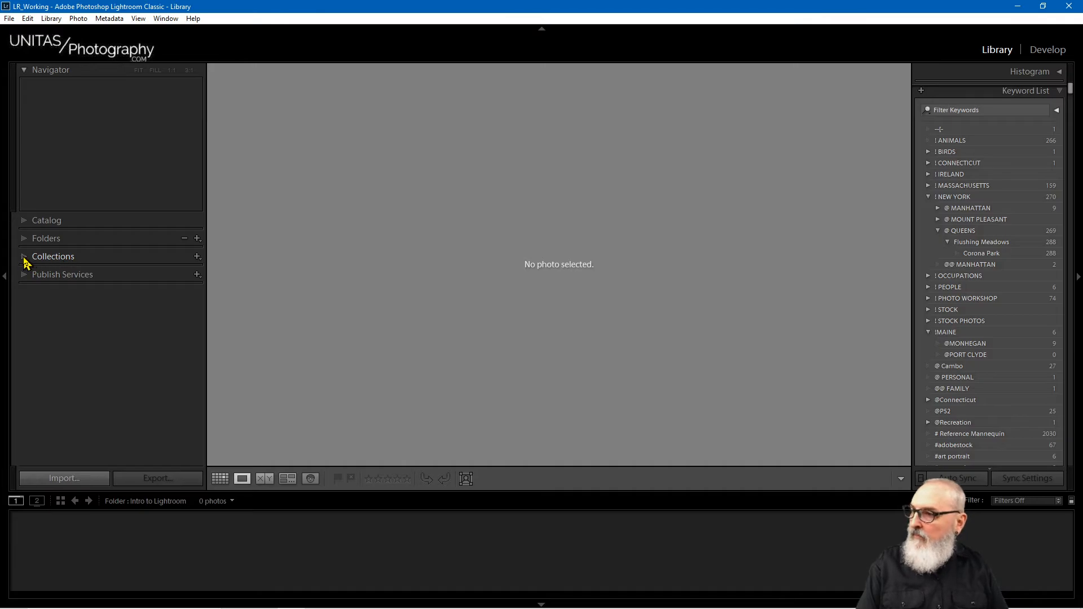
Step: Expand the Collections panel and check the right-click menus on the collection filter
left_click(25, 257)
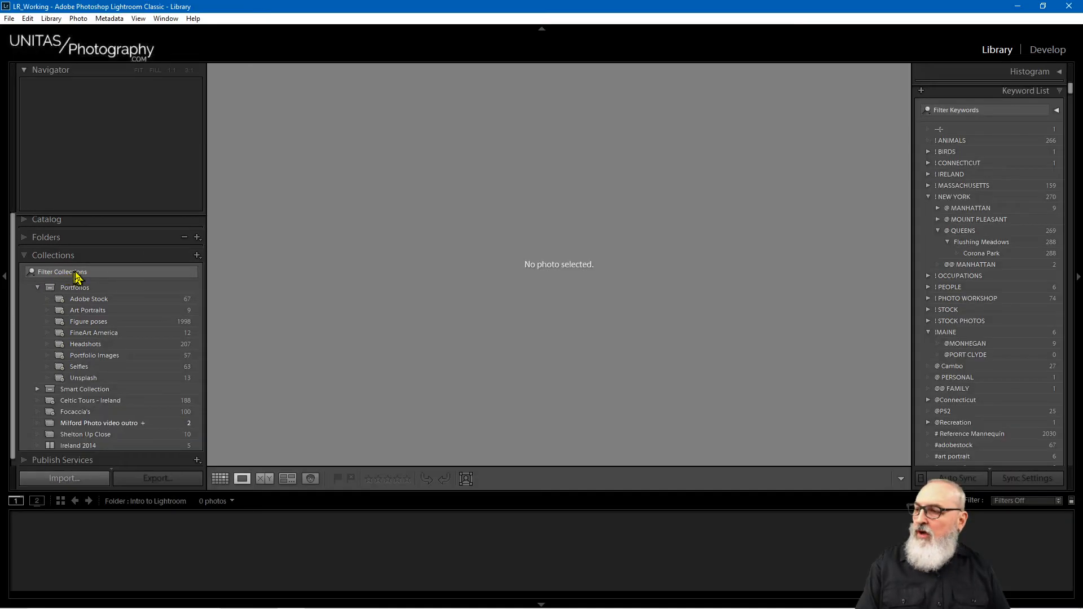
right_click(92, 274)
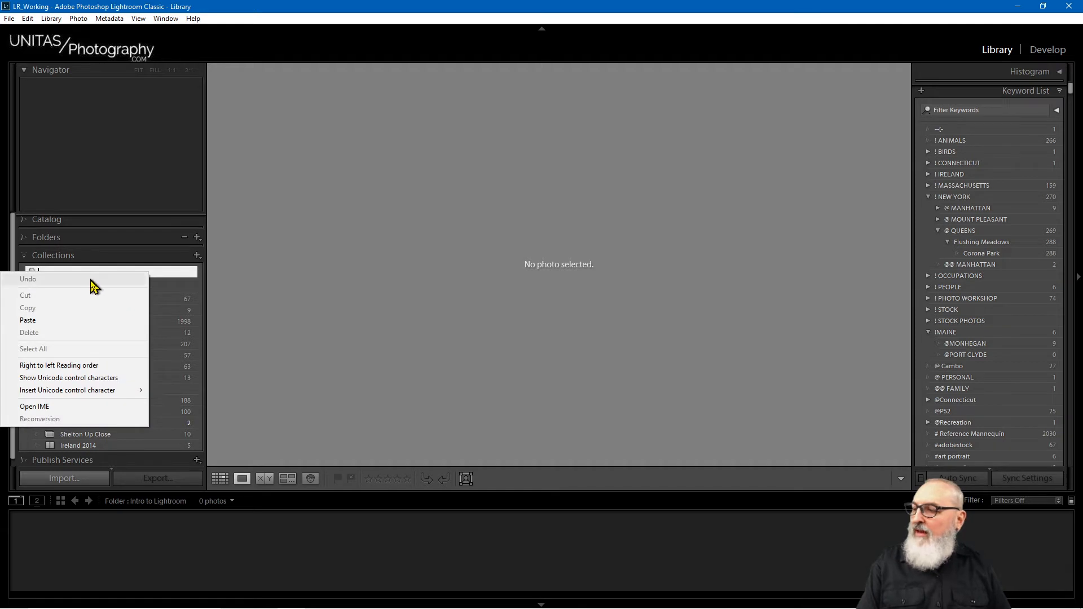
right_click(111, 265)
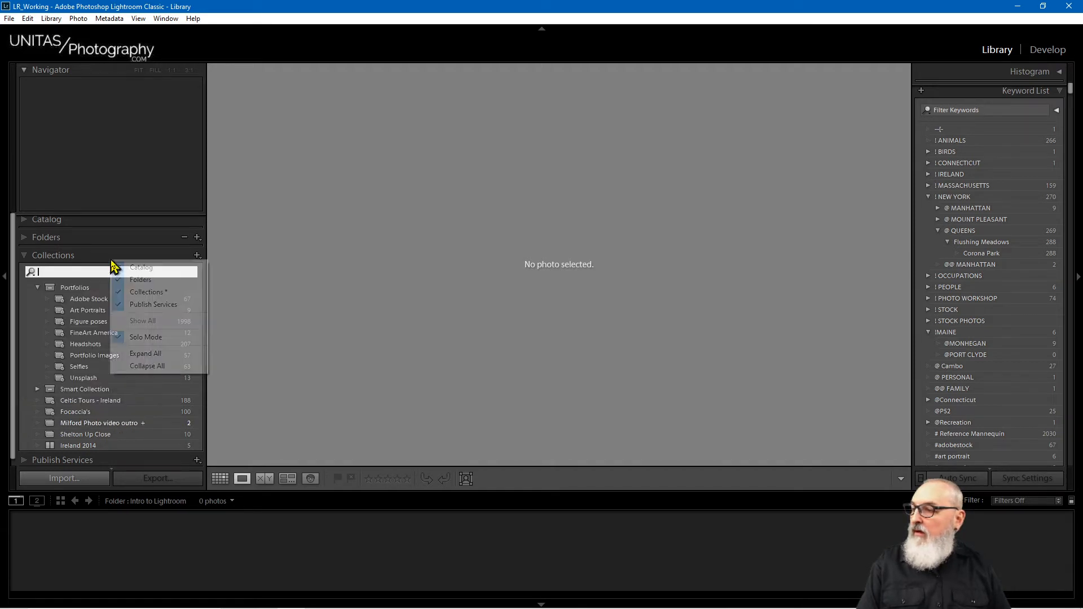
right_click(86, 275)
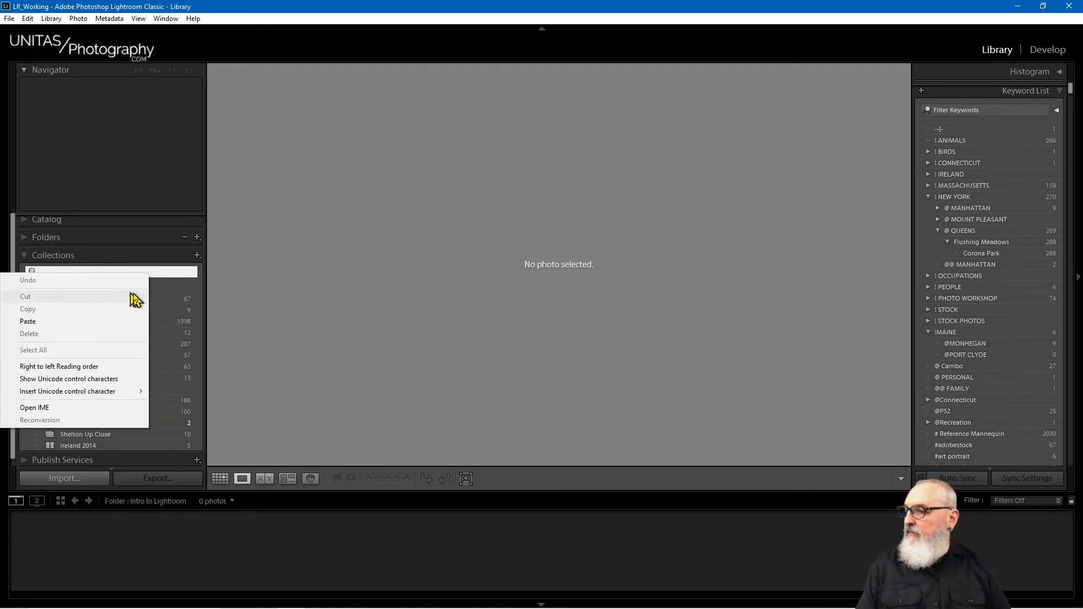
Step: Select the Portfolios collection set so its photos fill the view, and open its context menu
right_click(159, 289)
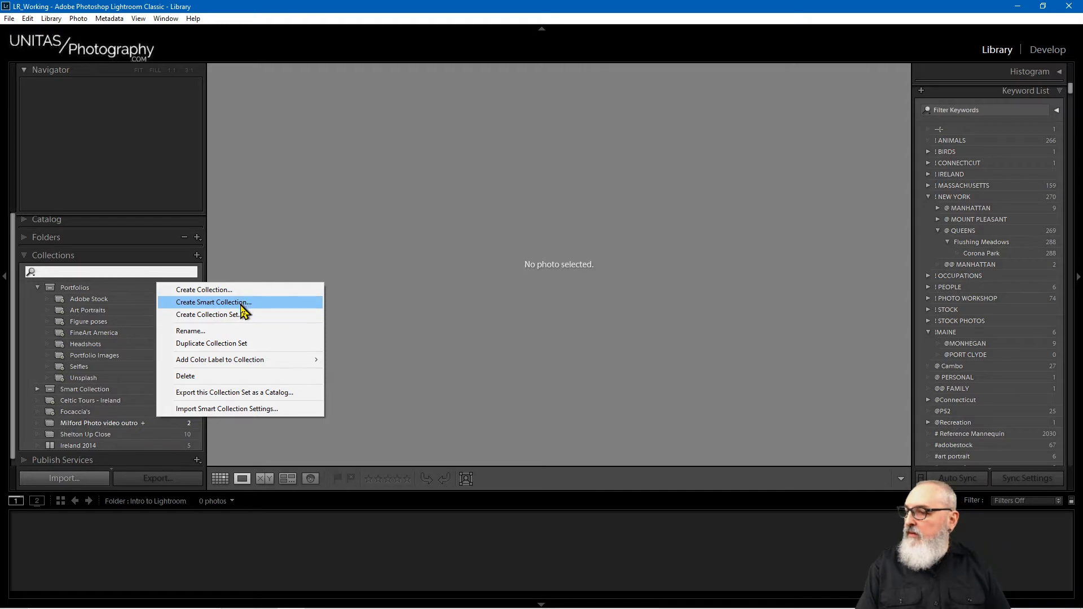
left_click(160, 272)
right_click(160, 271)
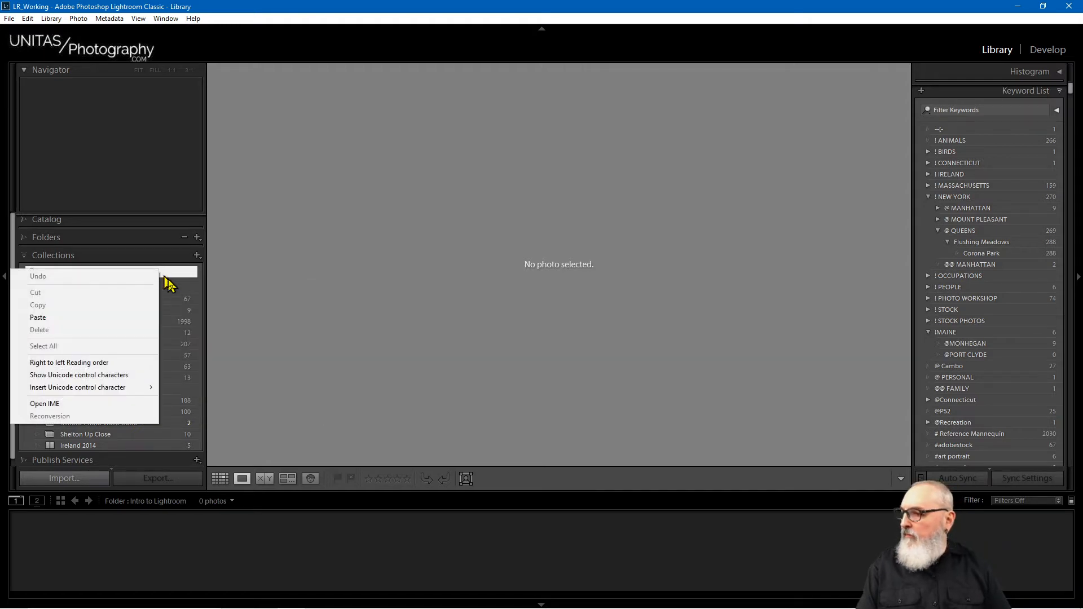
left_click(172, 287)
right_click(171, 288)
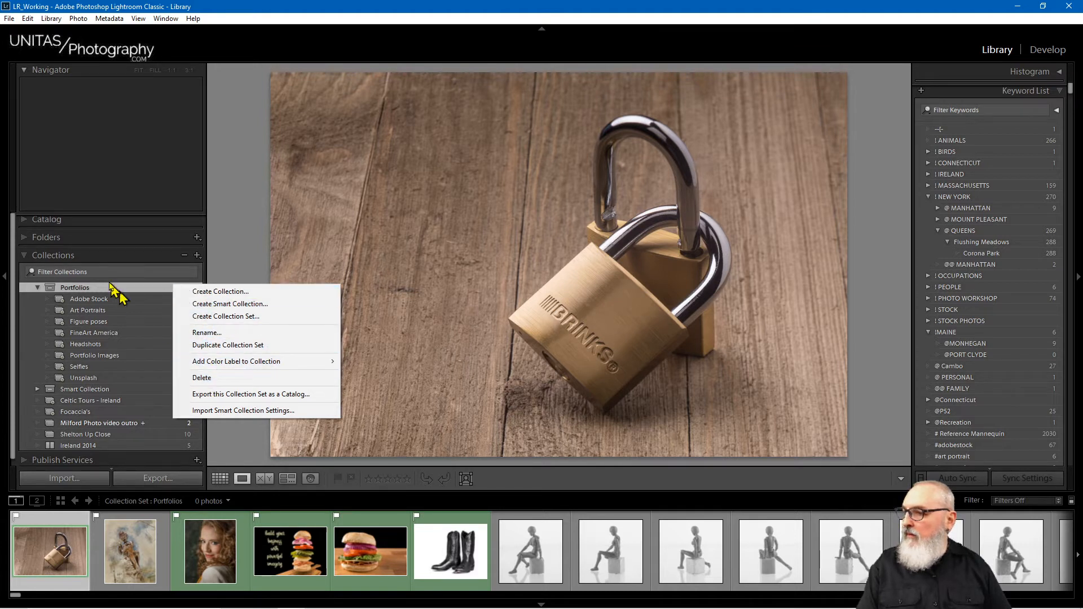
Step: Try the Collections + menu, panel options and filter field, then collapse the Collections panel
left_click(197, 256)
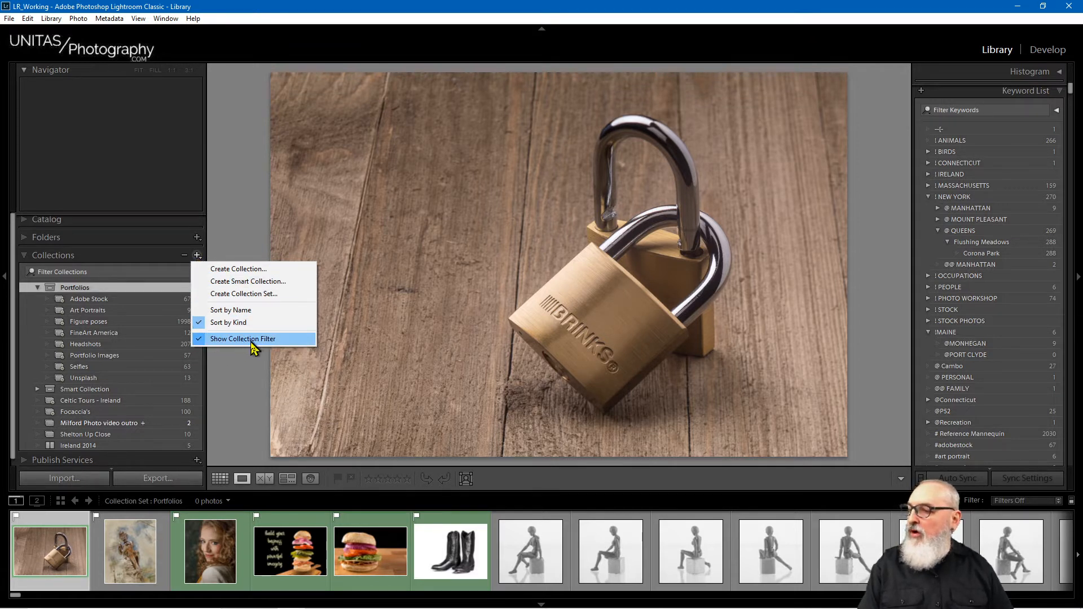
left_click(201, 258)
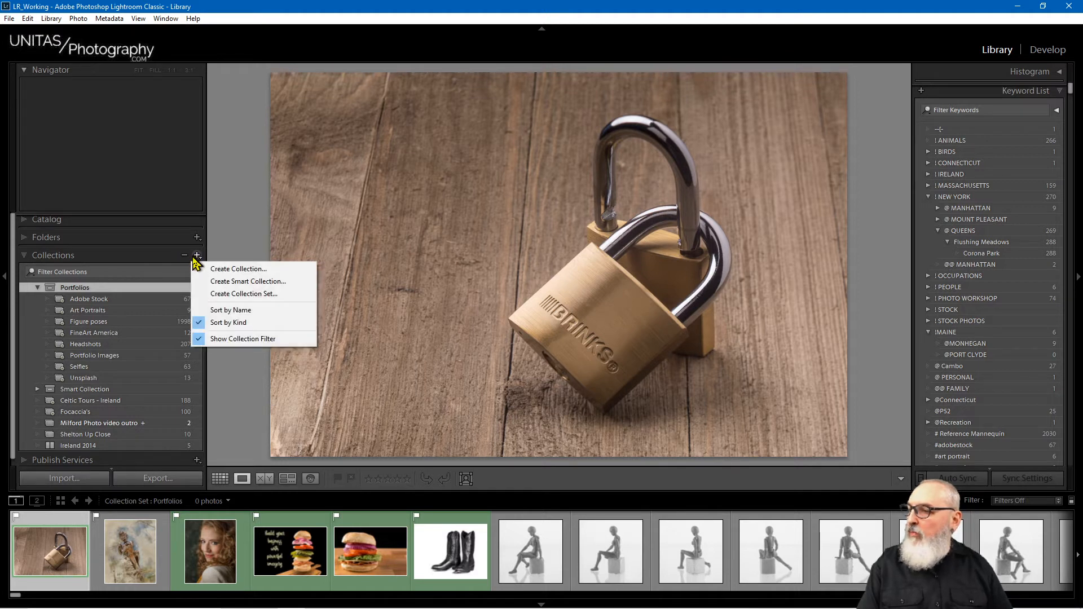
left_click(142, 255)
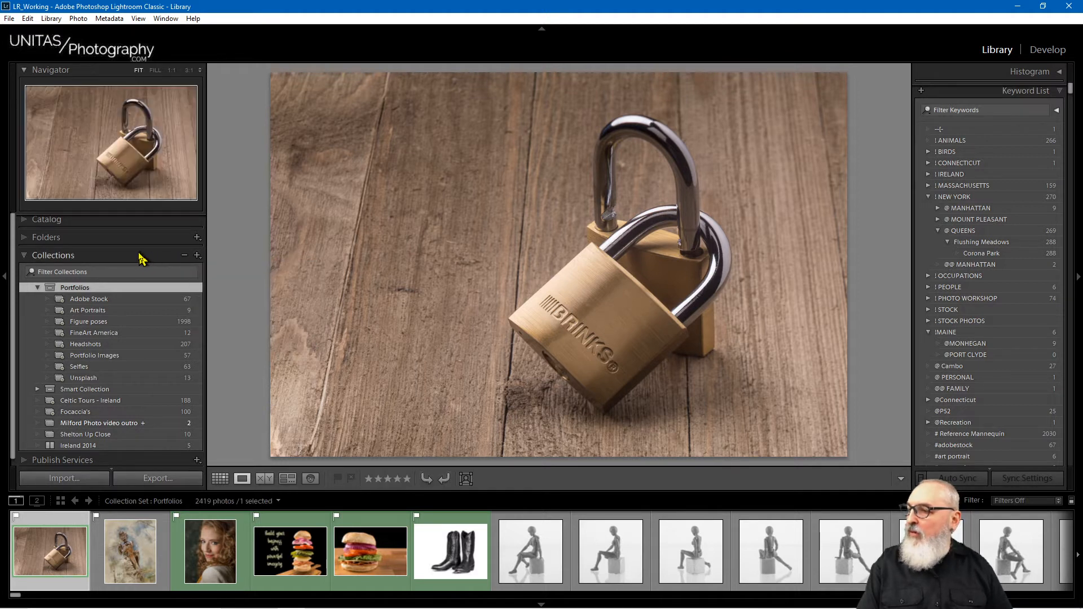
right_click(66, 261)
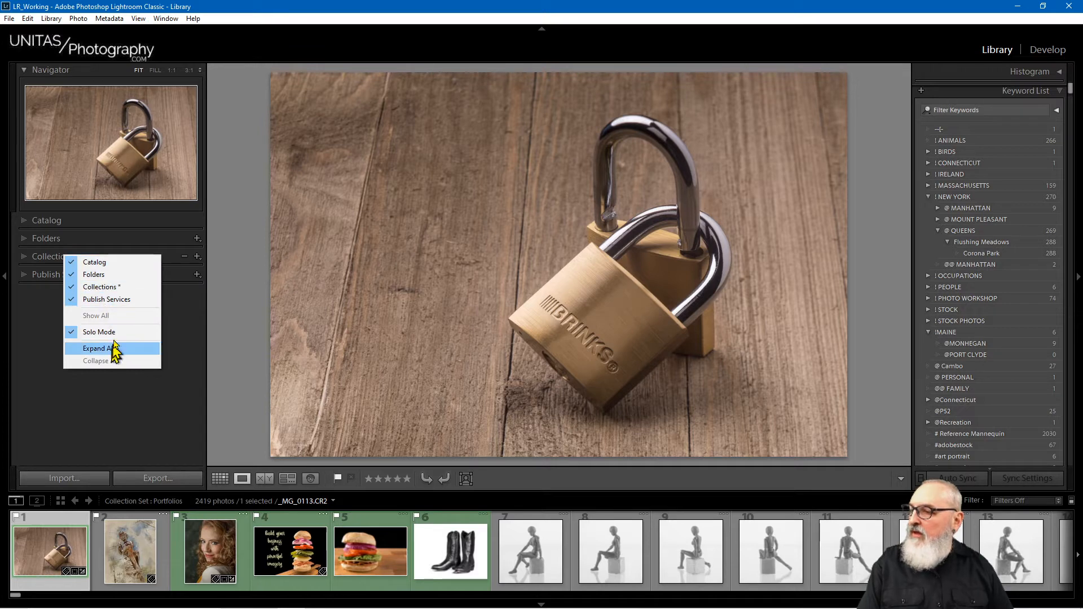
left_click(164, 257)
left_click(200, 258)
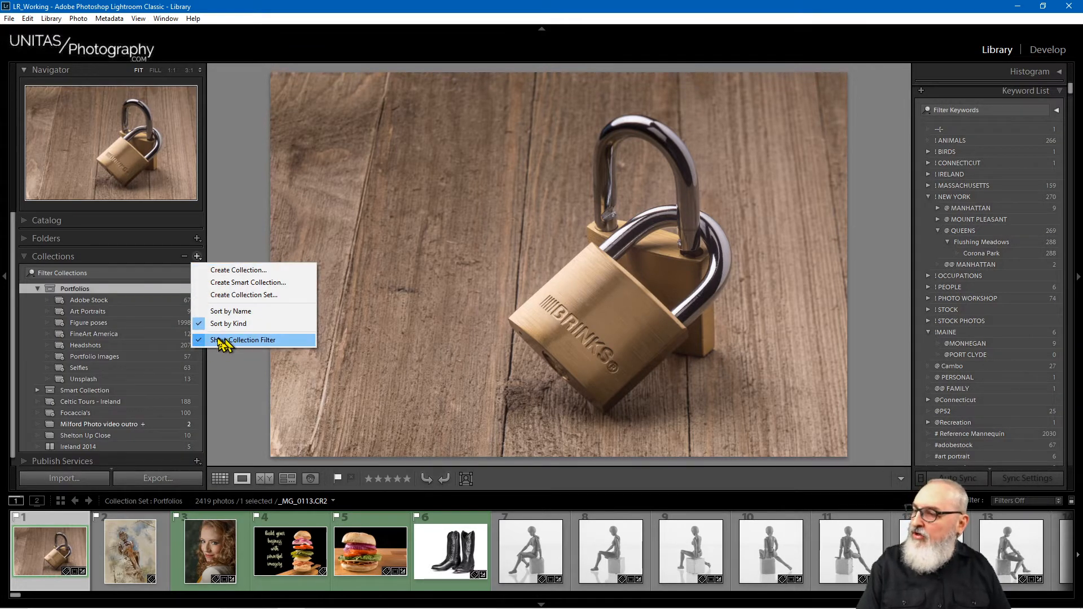
left_click(101, 273)
left_click(133, 258)
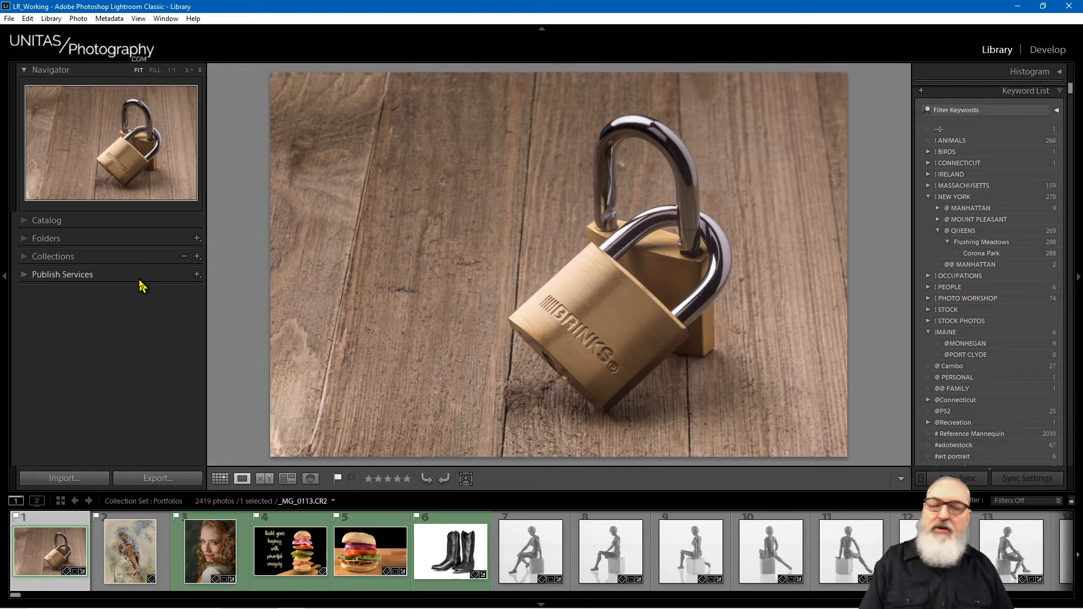
Step: Expand the Collections panel to list the Portfolios set's collections and the filter field
left_click(22, 257)
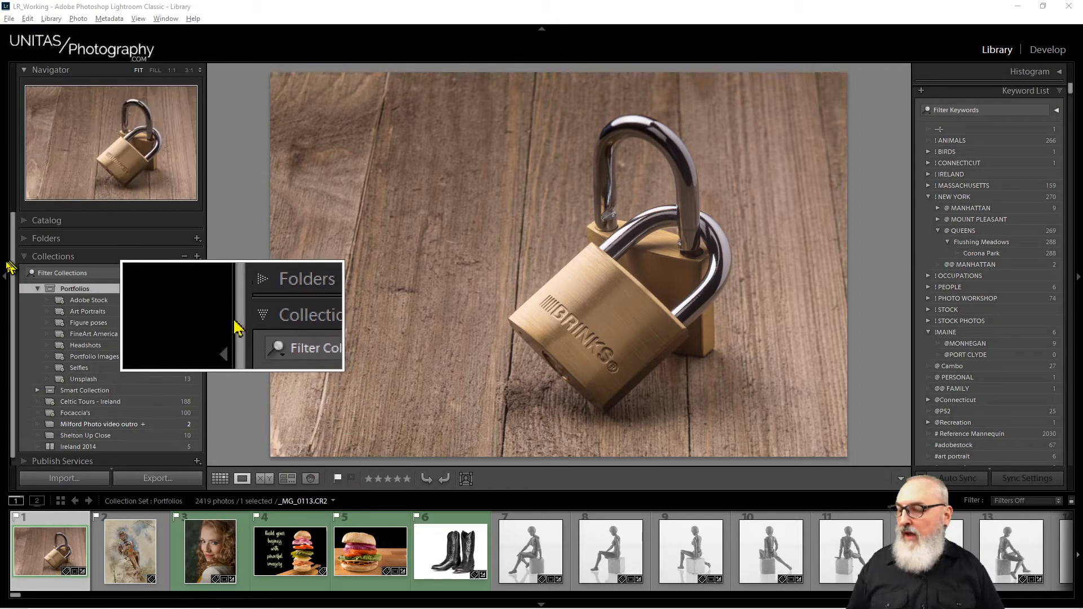
Step: Show the Art Portraits smart collection's 9 photos in Grid view, swapping Keyword List for Keywording
key("Escape")
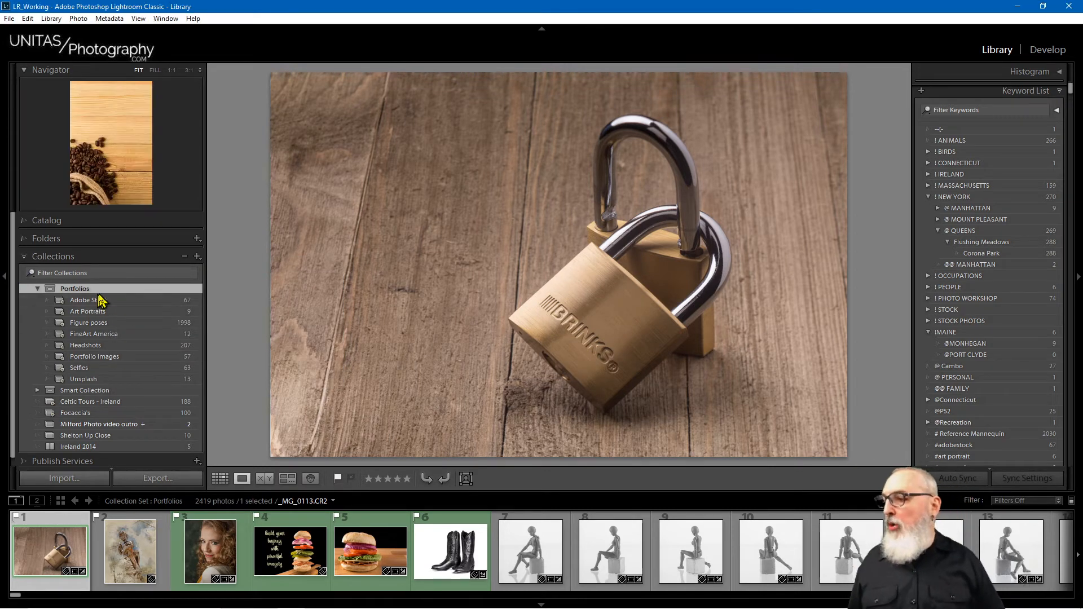
left_click(93, 311)
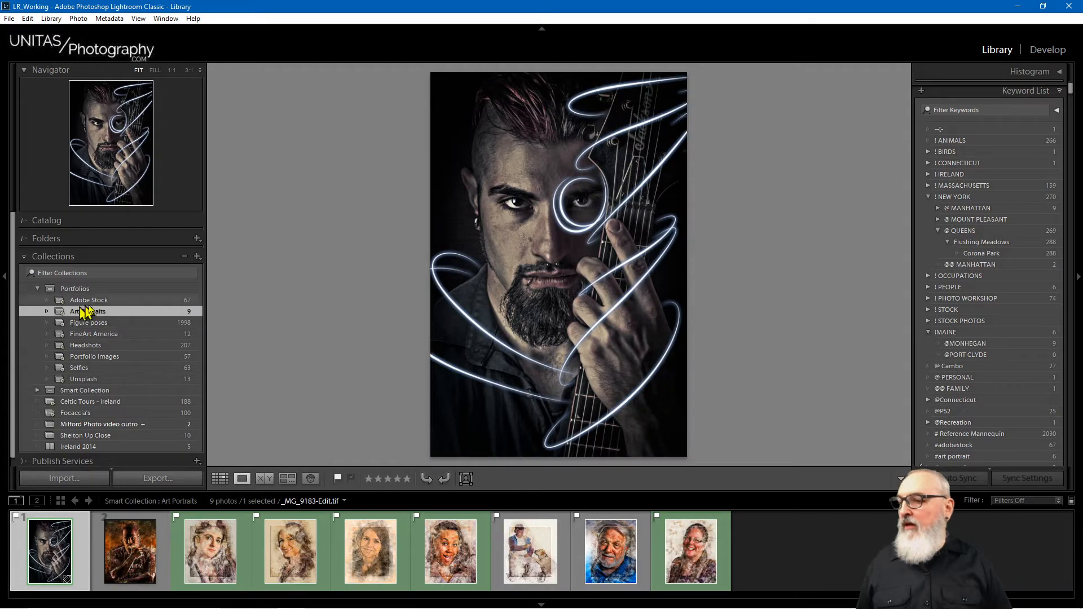
key("g")
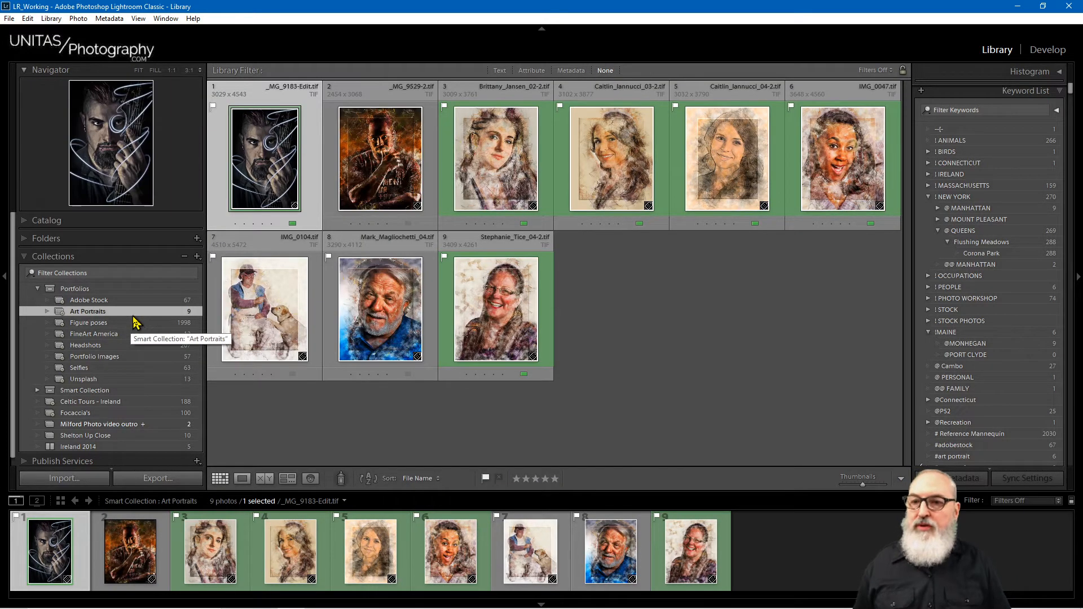
left_click(1004, 93)
left_click(1000, 117)
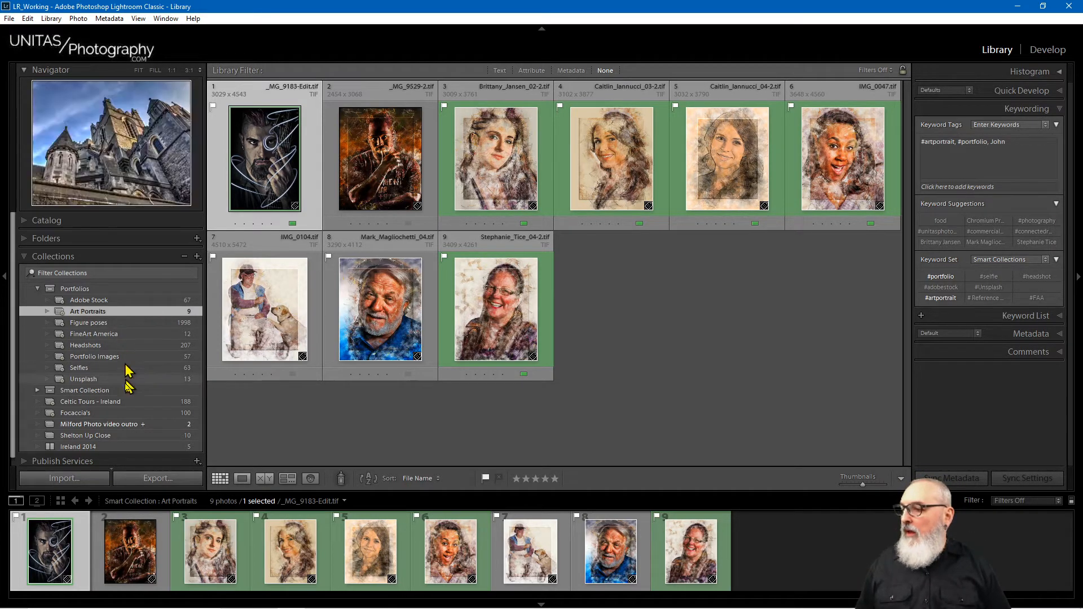
Step: Open the Shelton Up Close collection to show its 10 library photos
left_click(103, 440)
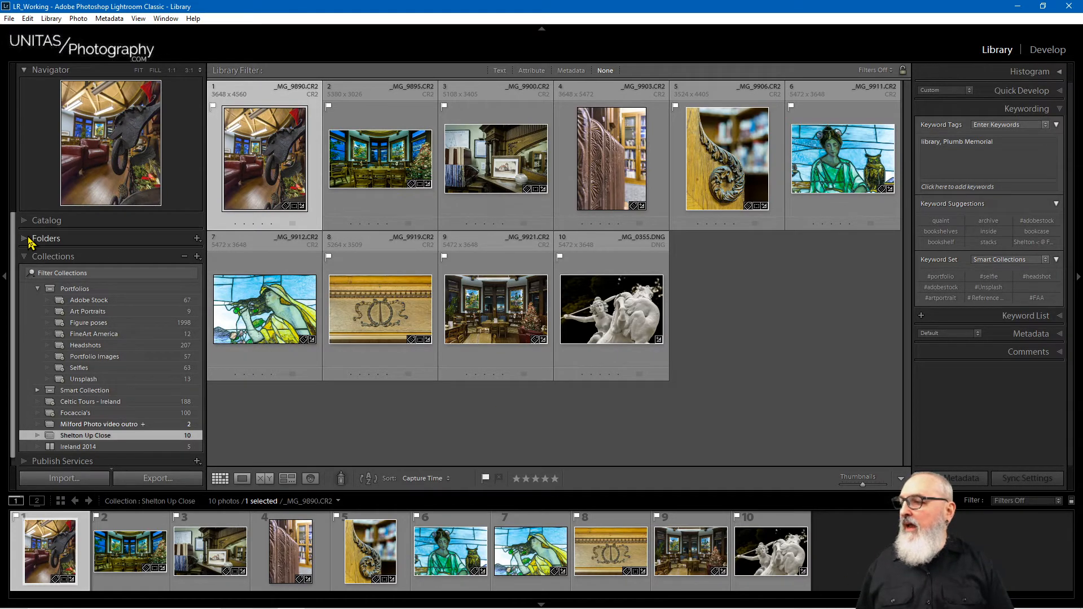
Step: Open the 2020-01-20 Pizza folder under 2020 in the folder tree
left_click(47, 242)
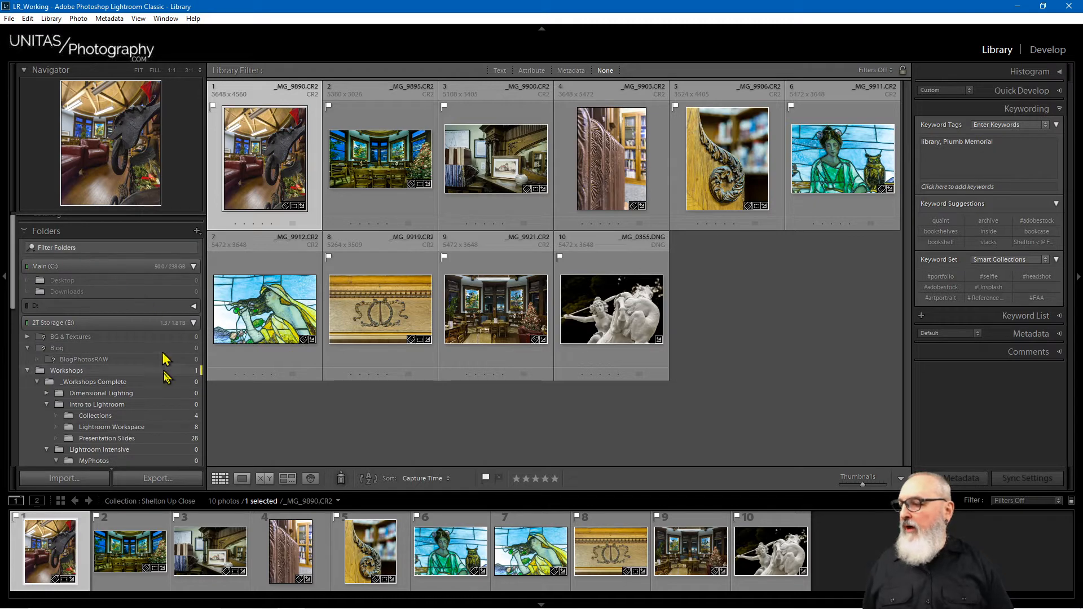
scroll(152, 384, "down", 1)
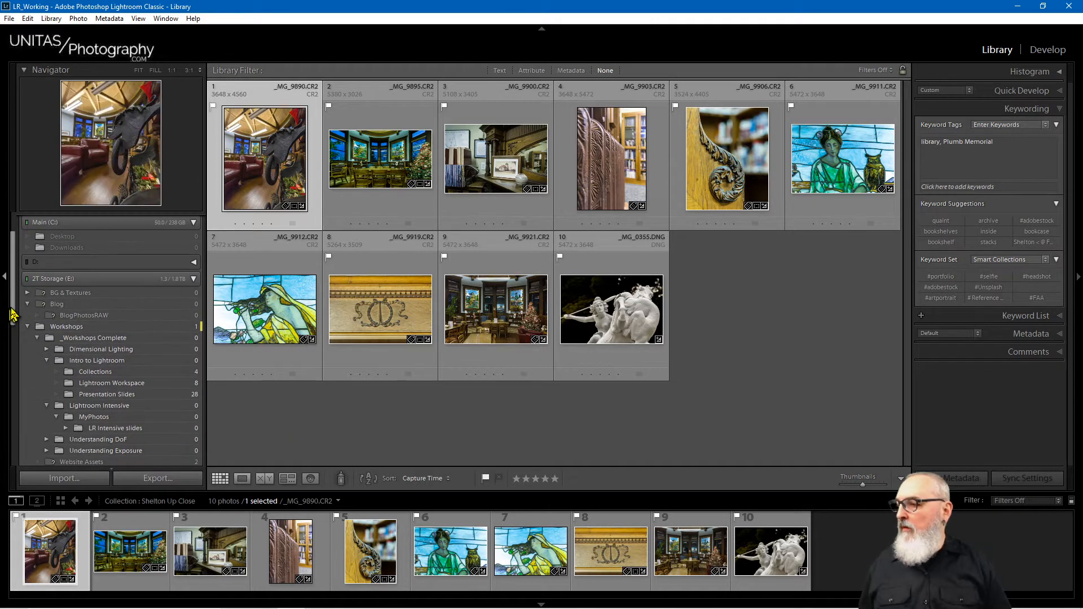
scroll(23, 347, "down", 6)
scroll(40, 416, "down", 4)
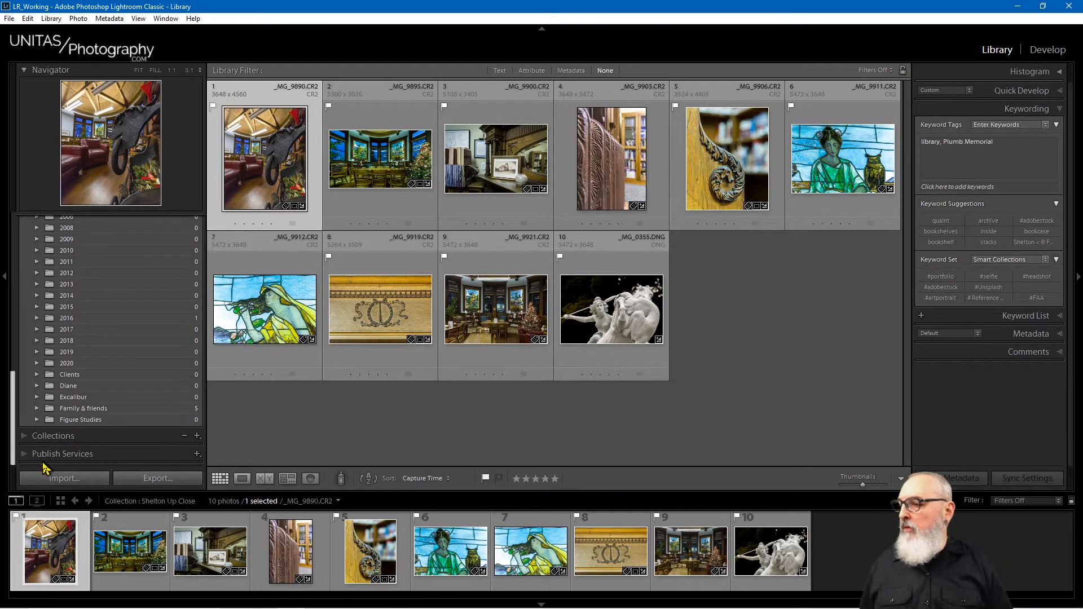
left_click(37, 363)
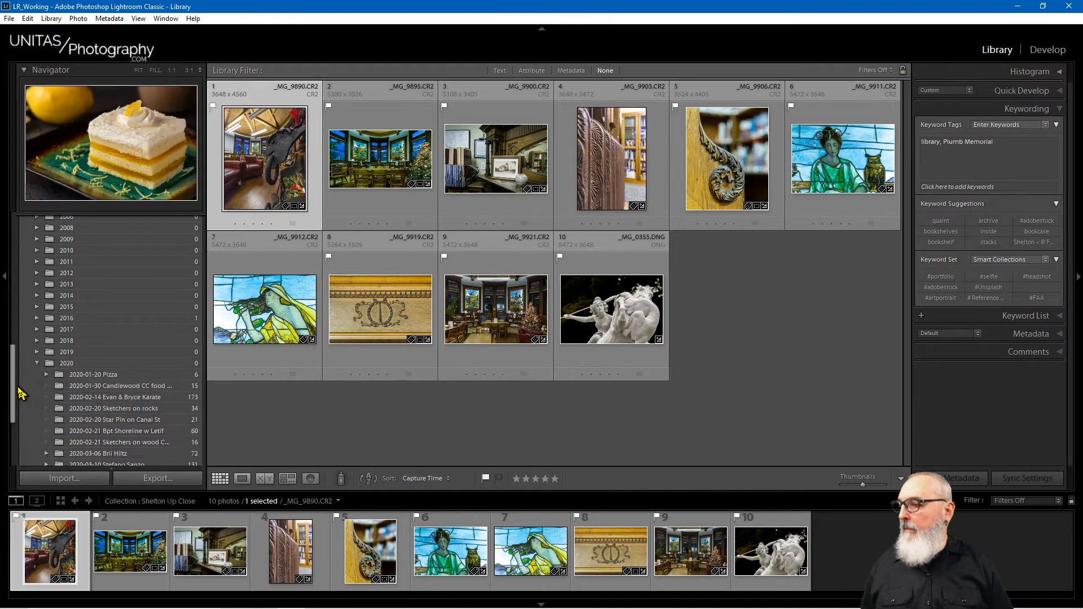
scroll(18, 427, "down", 2)
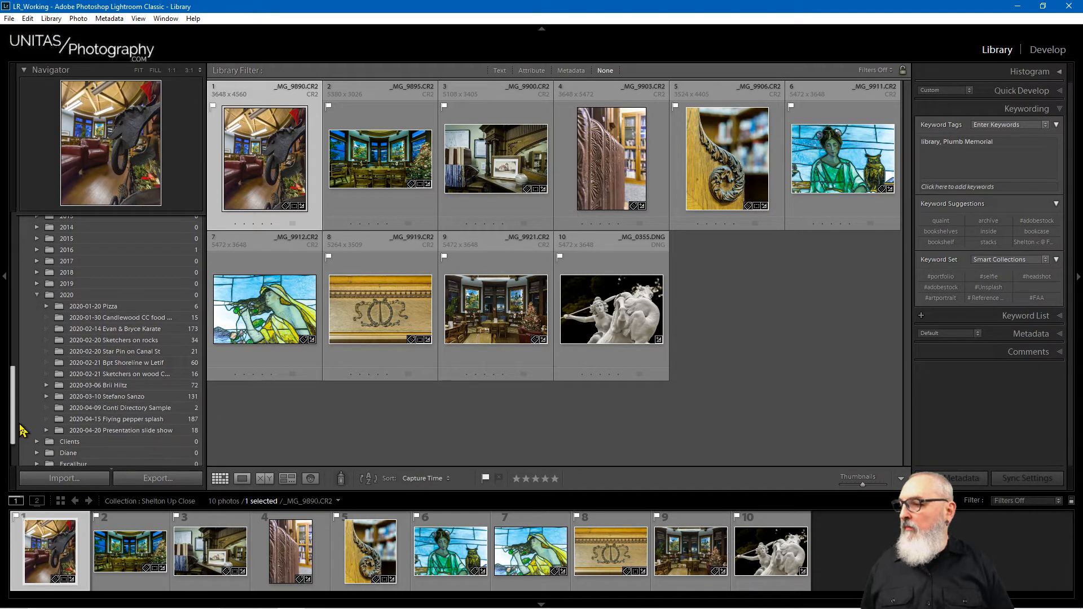
left_click(113, 310)
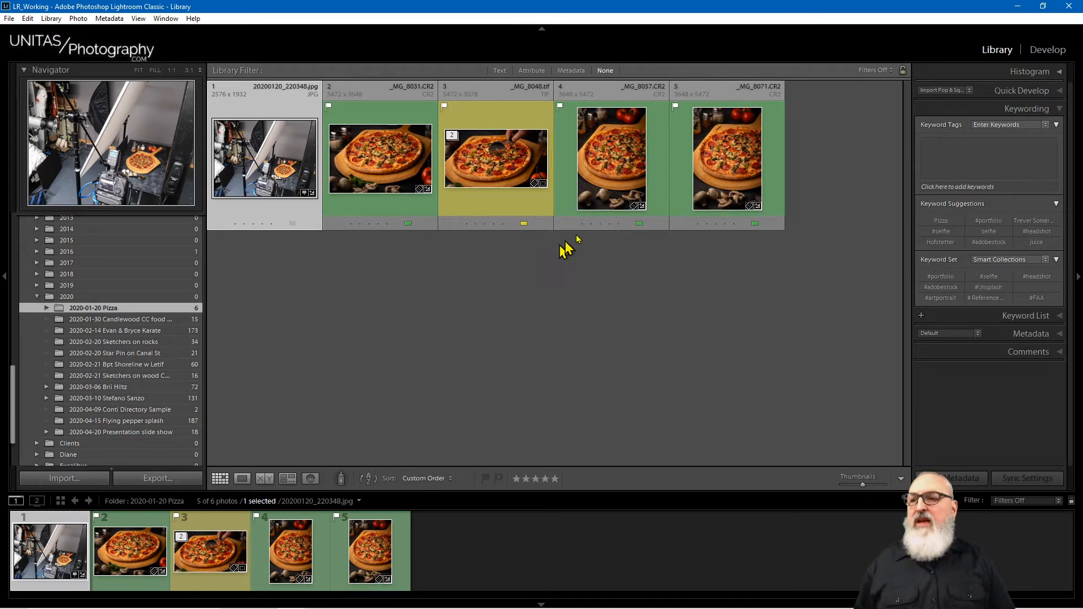
Step: Remove the #portfolio keyword from _MG_8048.tif, leaving only Pizza, then list the collections
left_click(490, 176)
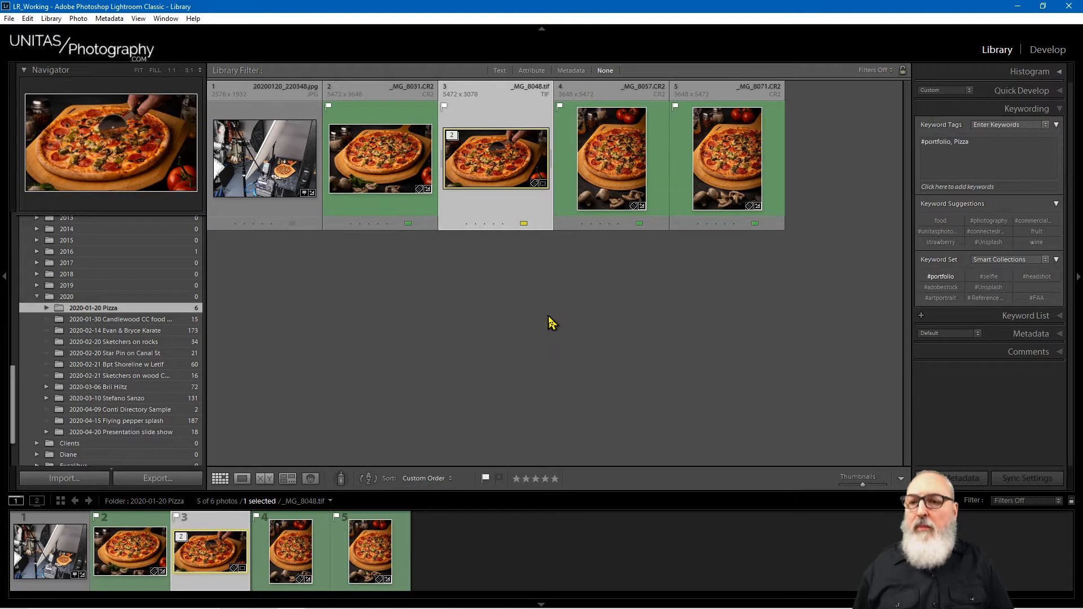
left_click(428, 173)
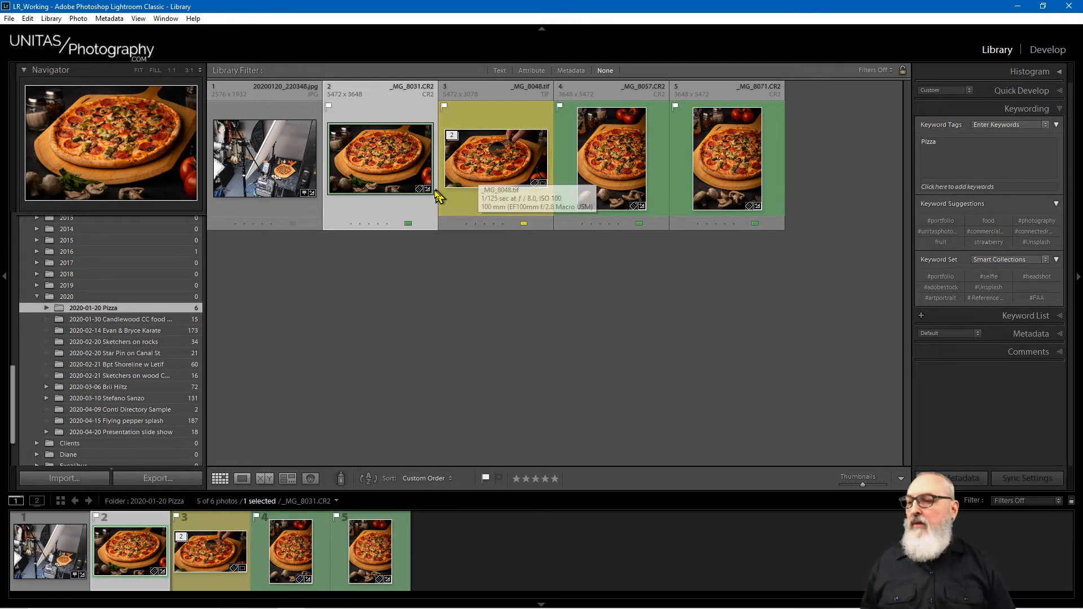
left_click(504, 166)
key("alt+1")
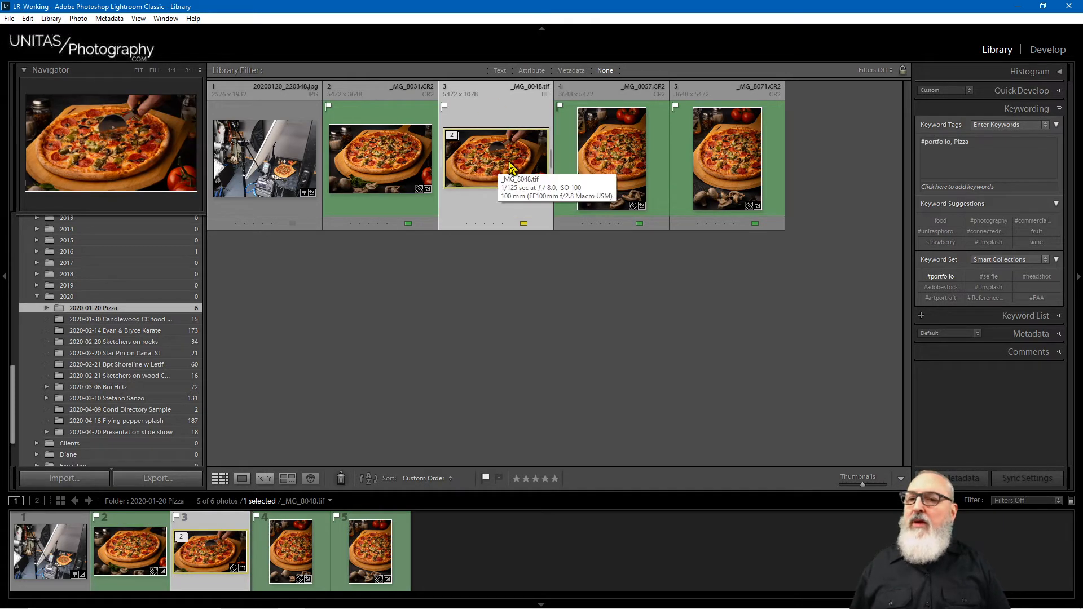
left_click_drag(954, 142, 919, 143)
key("BackSpace")
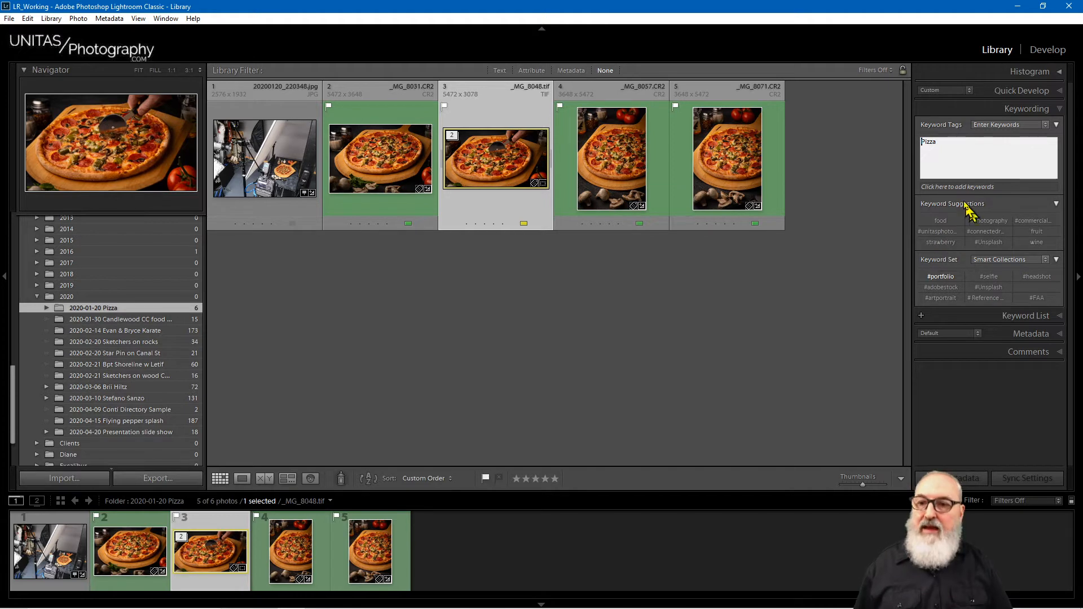
left_click(883, 237)
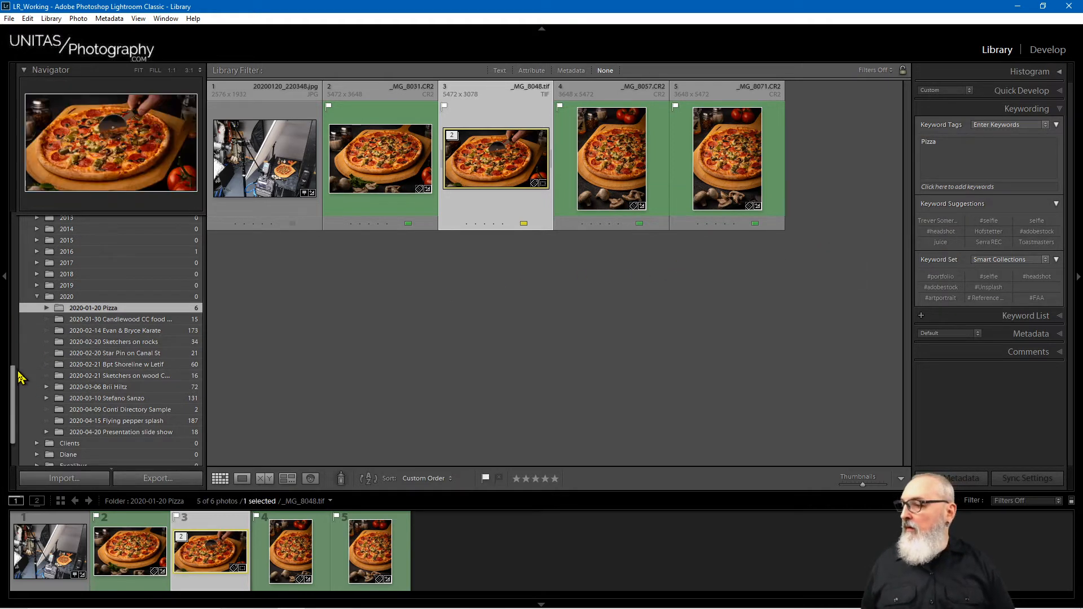
left_click_drag(15, 380, 16, 416)
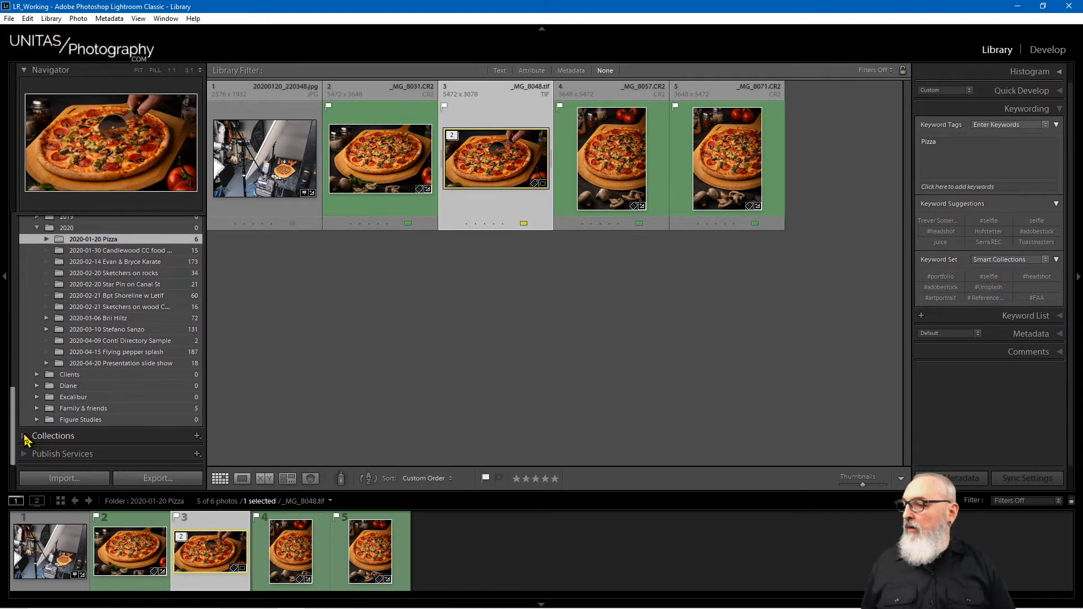
left_click(25, 437)
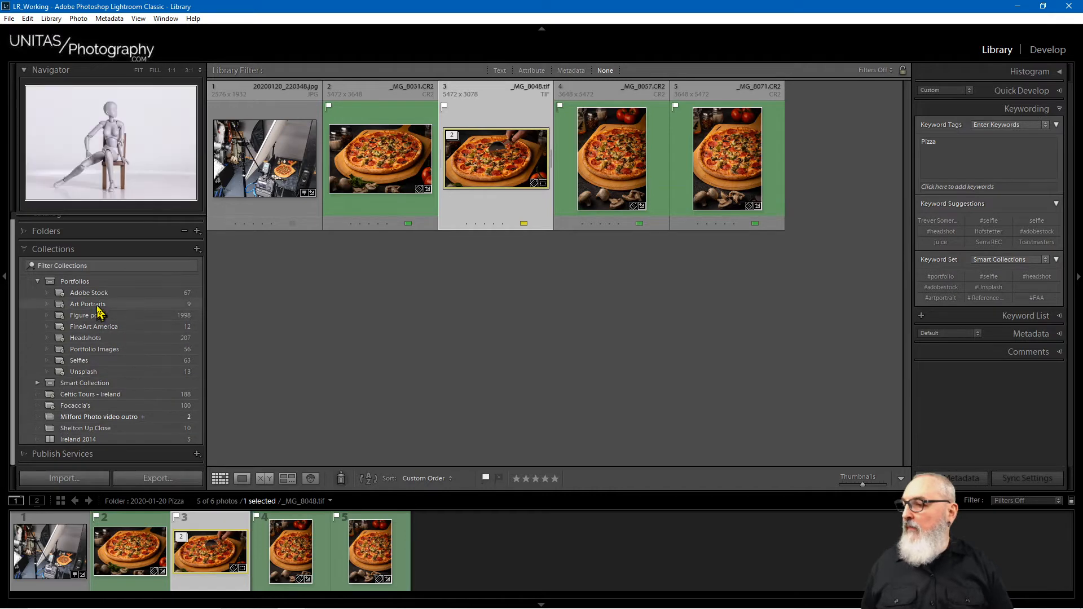
Step: Open the Portfolio Images smart collection, browse its 56 photos and select _MG_8213-Edit.tif
left_click(103, 351)
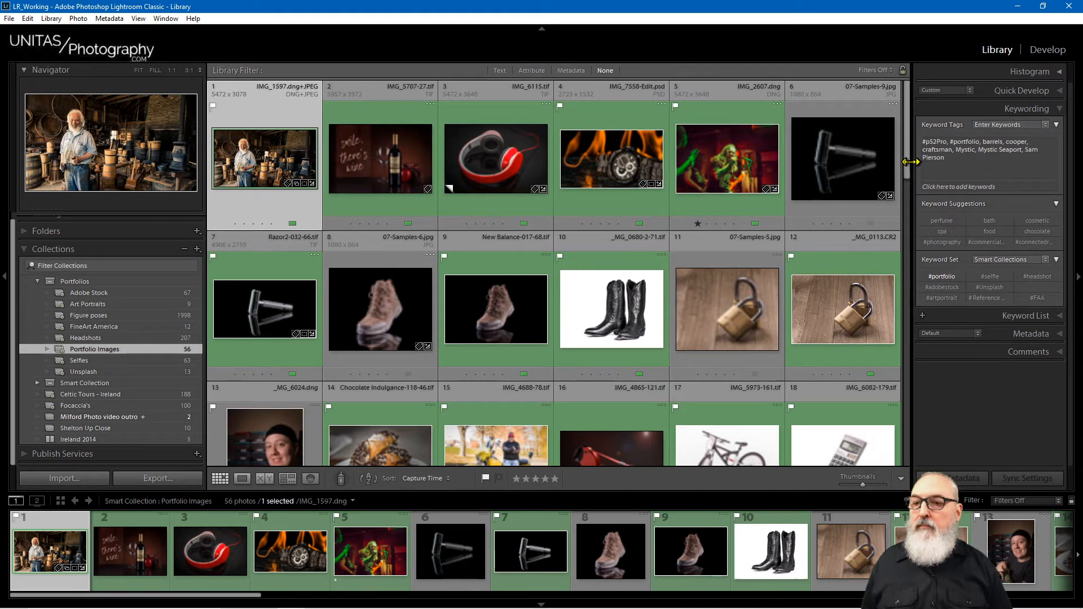
left_click_drag(909, 162, 913, 442)
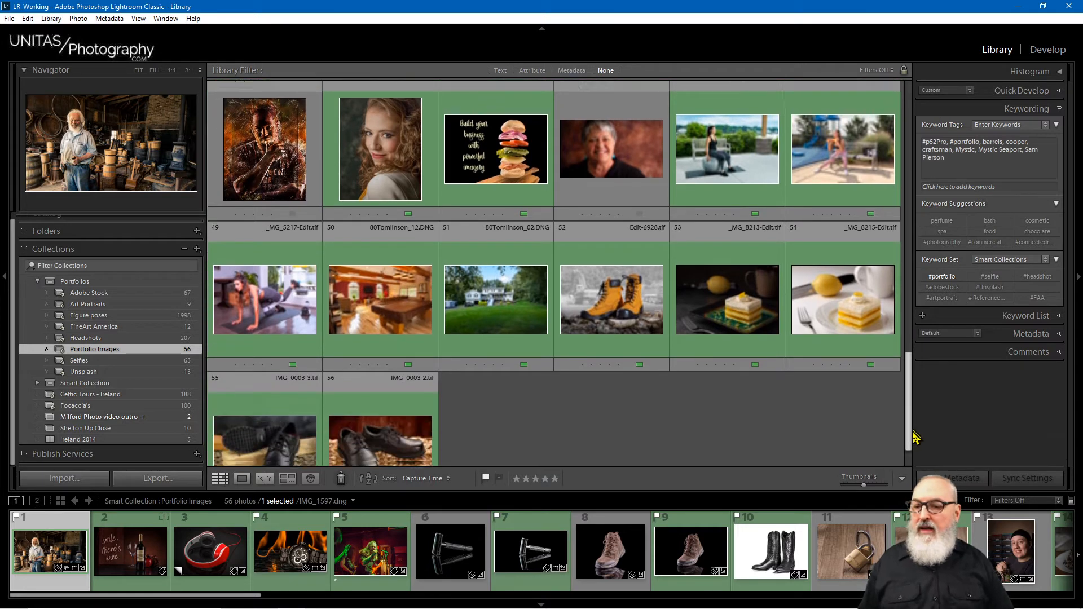
left_click(665, 403)
left_click(763, 297)
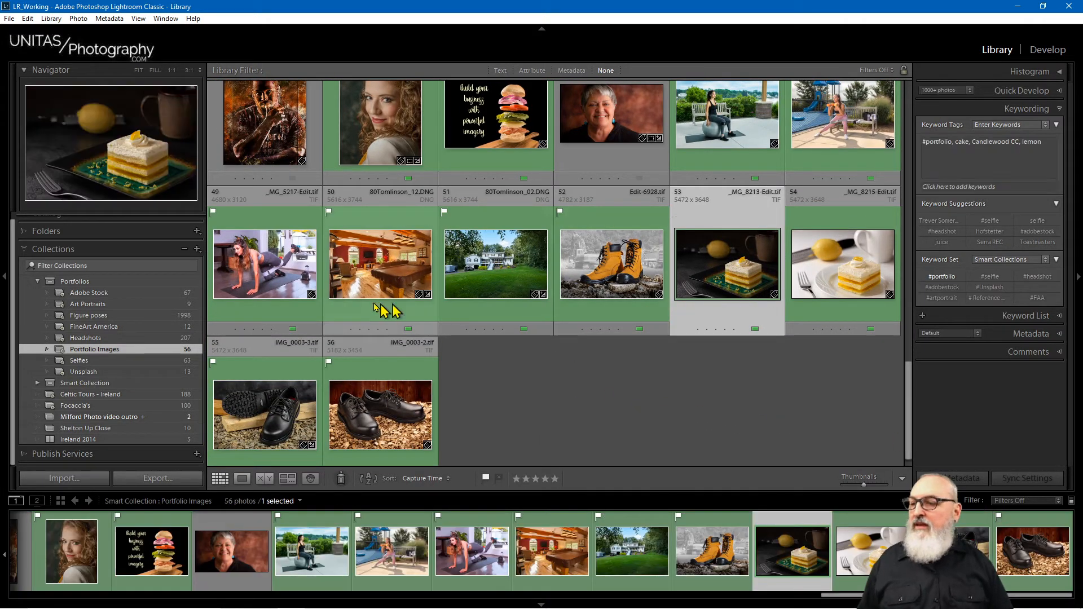
left_click_drag(914, 400, 894, 197)
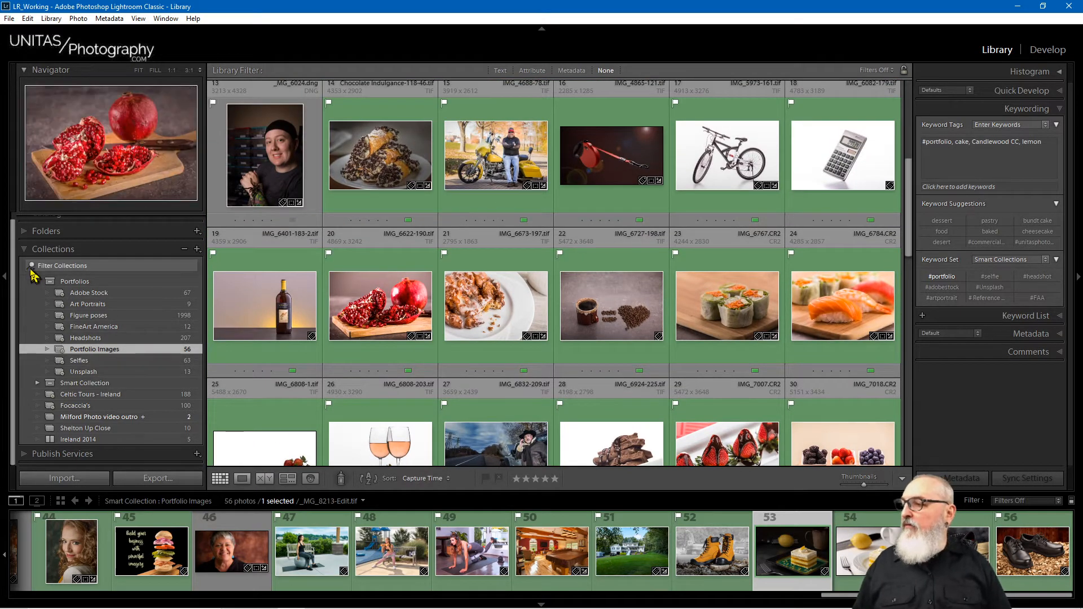
Step: Return to the 2020-01-20 Pizza folder in the folder tree and select _MG_8048.tif
left_click(24, 232)
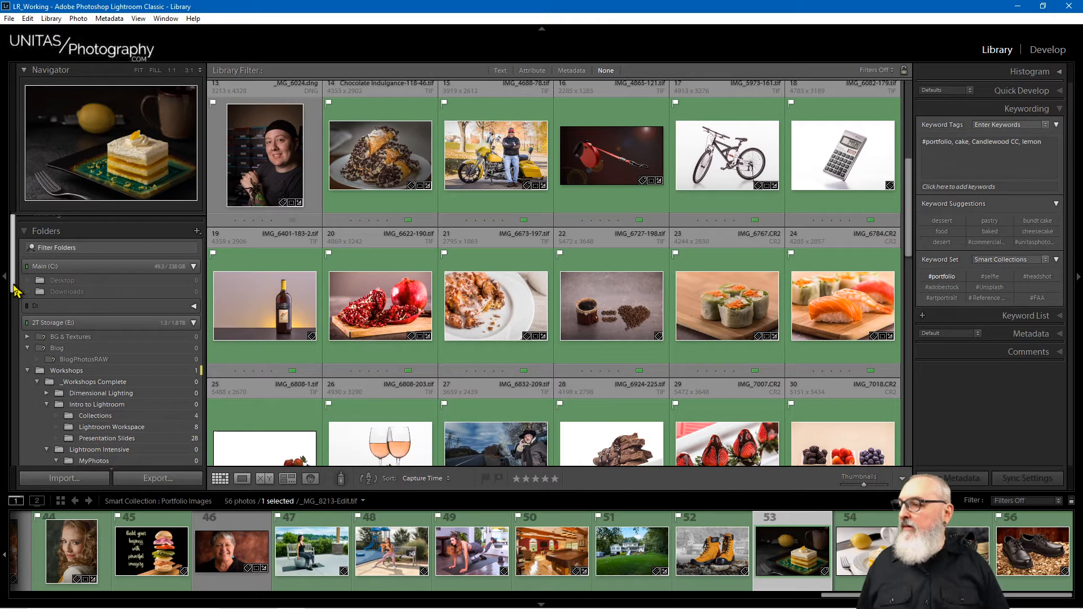
left_click_drag(14, 290, 33, 442)
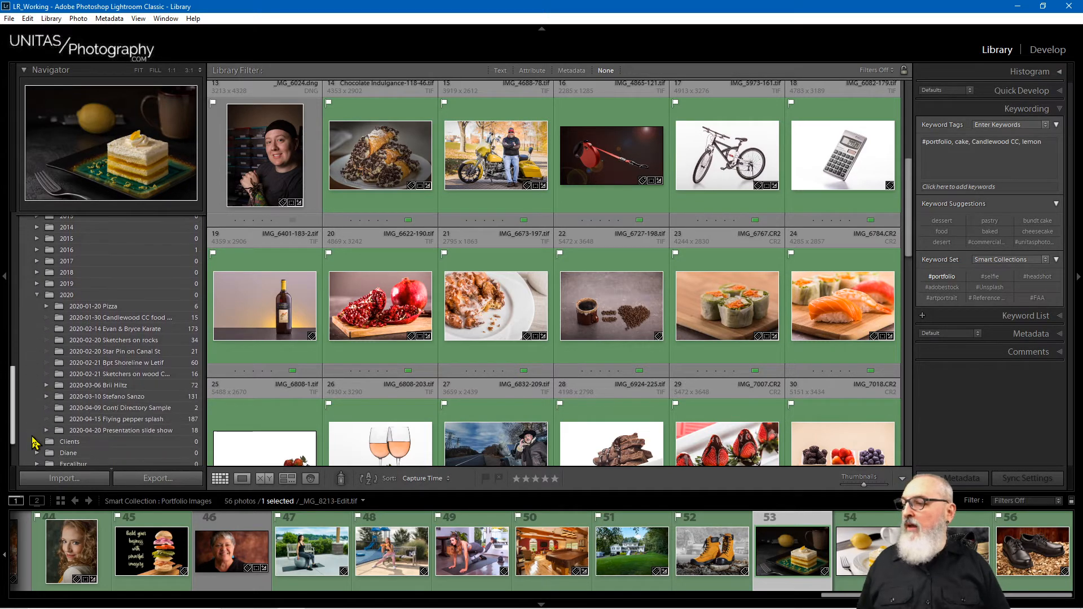
left_click(141, 308)
left_click(516, 220)
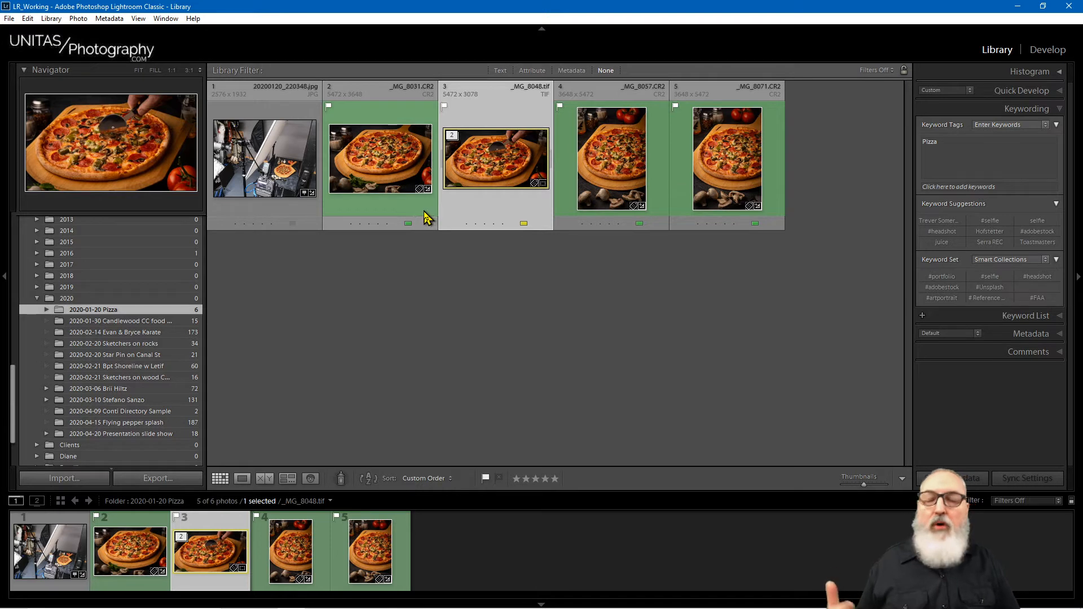
Step: Toggle selection of photo 3 (_MG_8048.tif) to reveal its yellow colour label
left_click(484, 277)
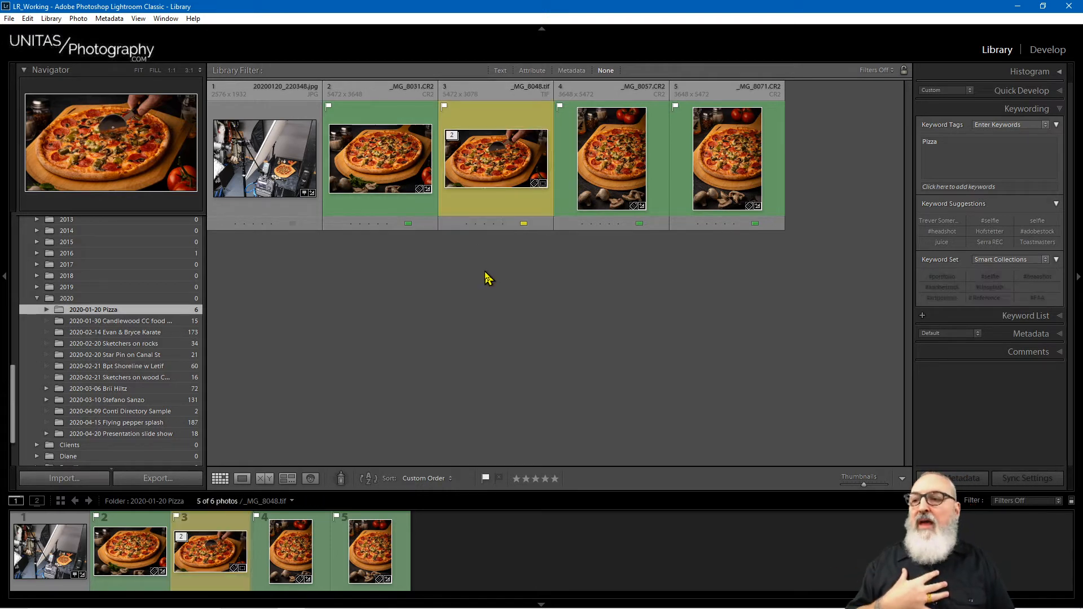
left_click(501, 207)
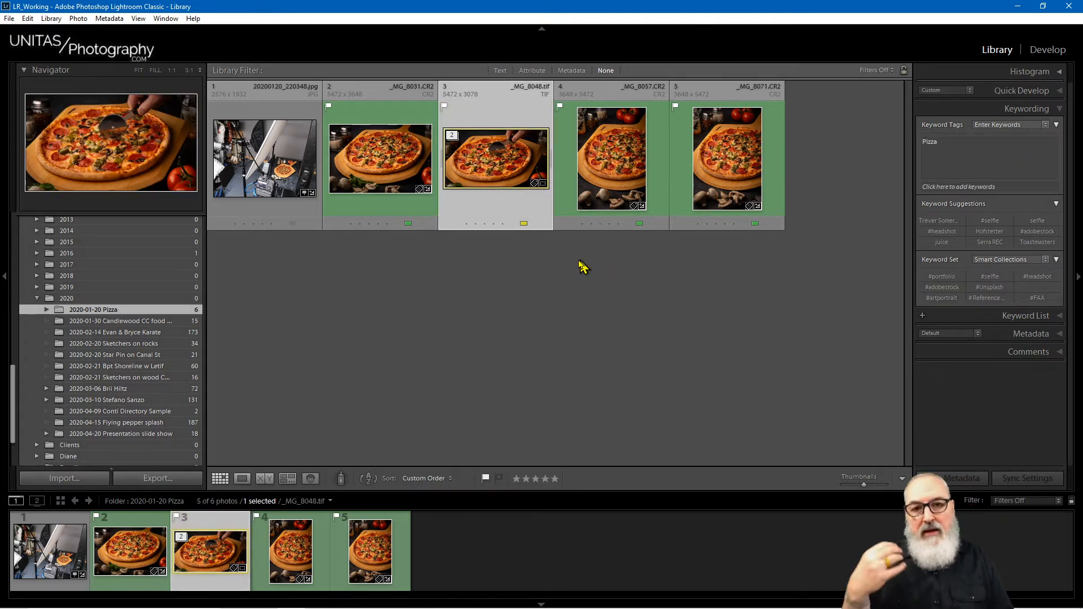
left_click(564, 285)
left_click(514, 212)
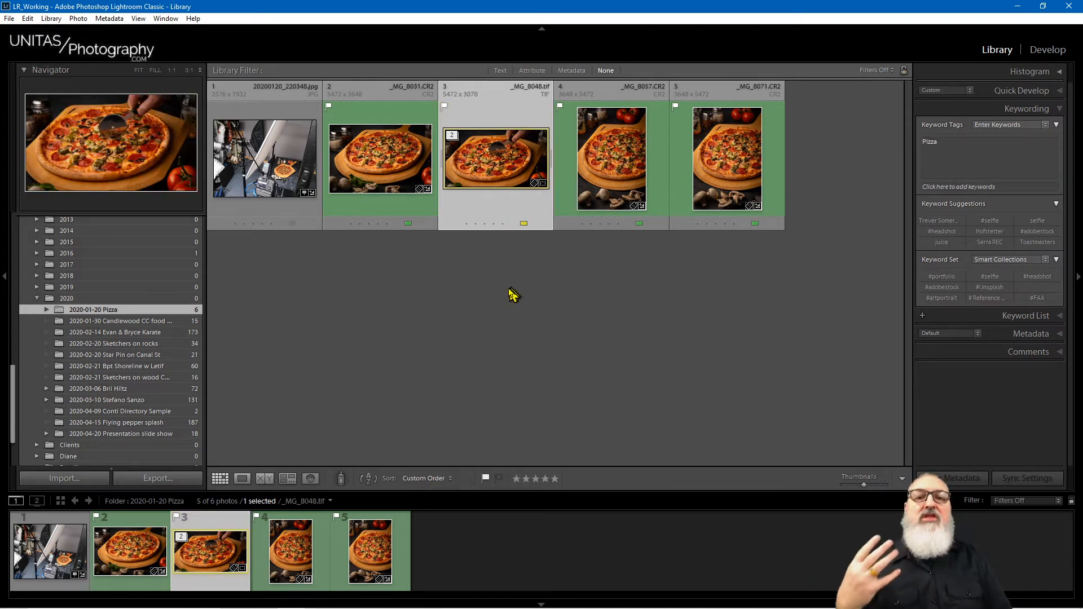
left_click(559, 312)
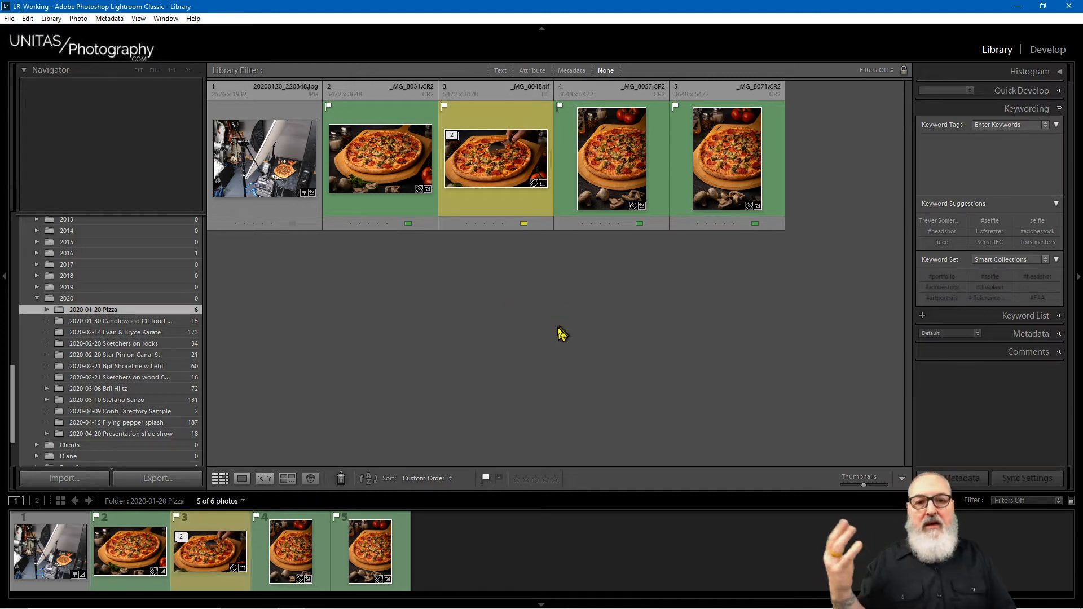
left_click(513, 204)
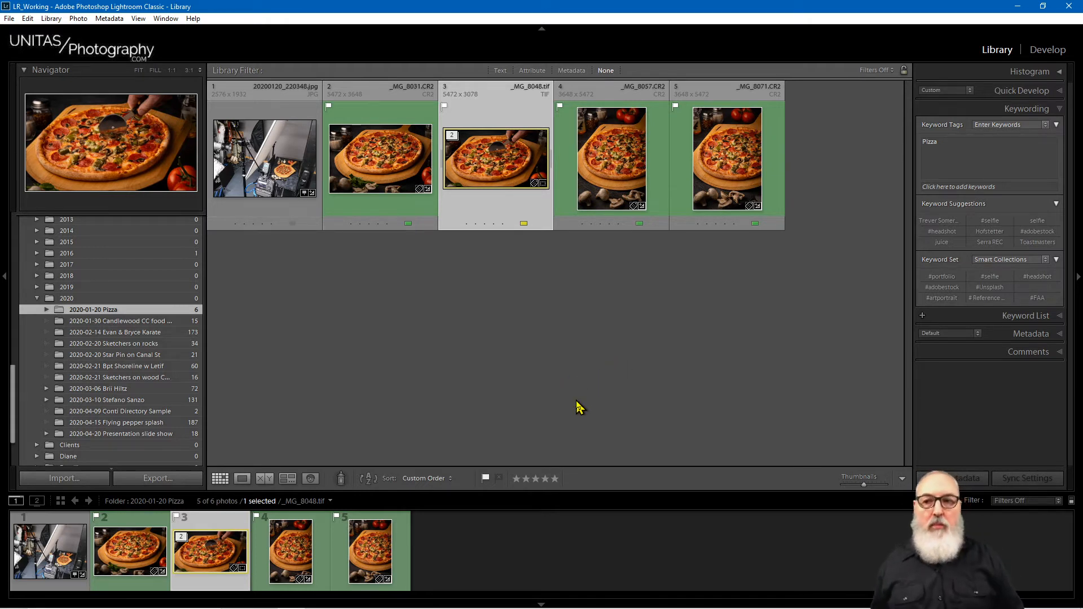
left_click(751, 349)
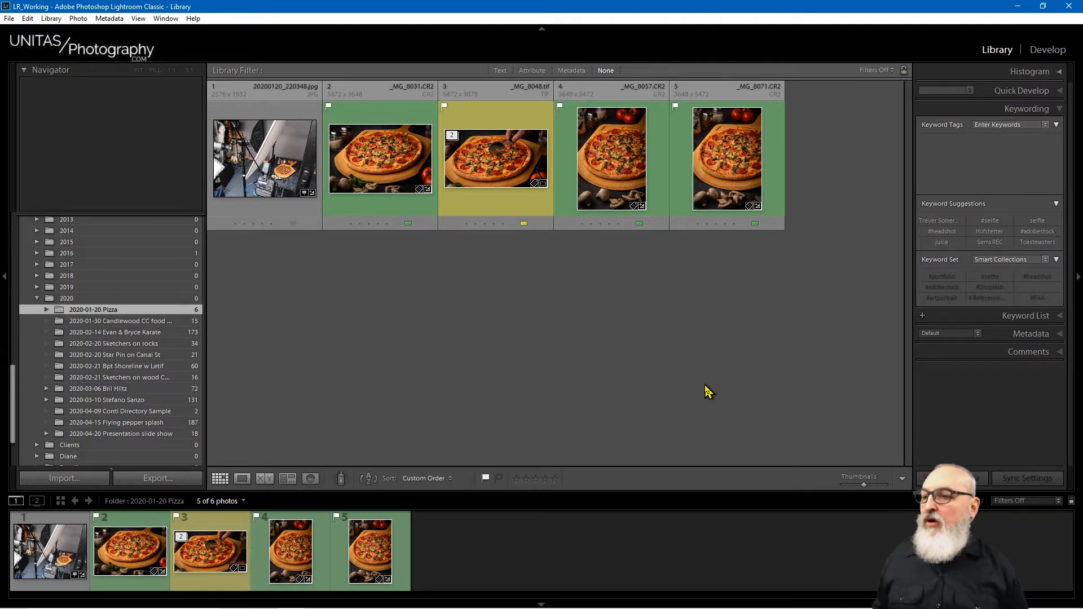
left_click(486, 167)
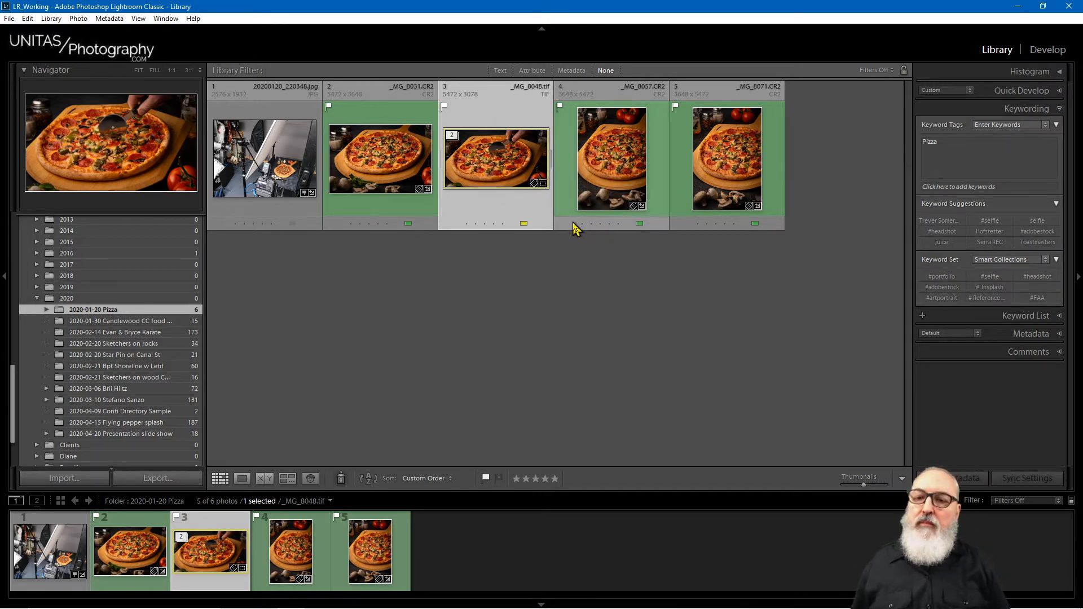
Step: Open the Keywording panel's add-keyword field for the pizza photo _MG_8048.tif
left_click(1008, 161)
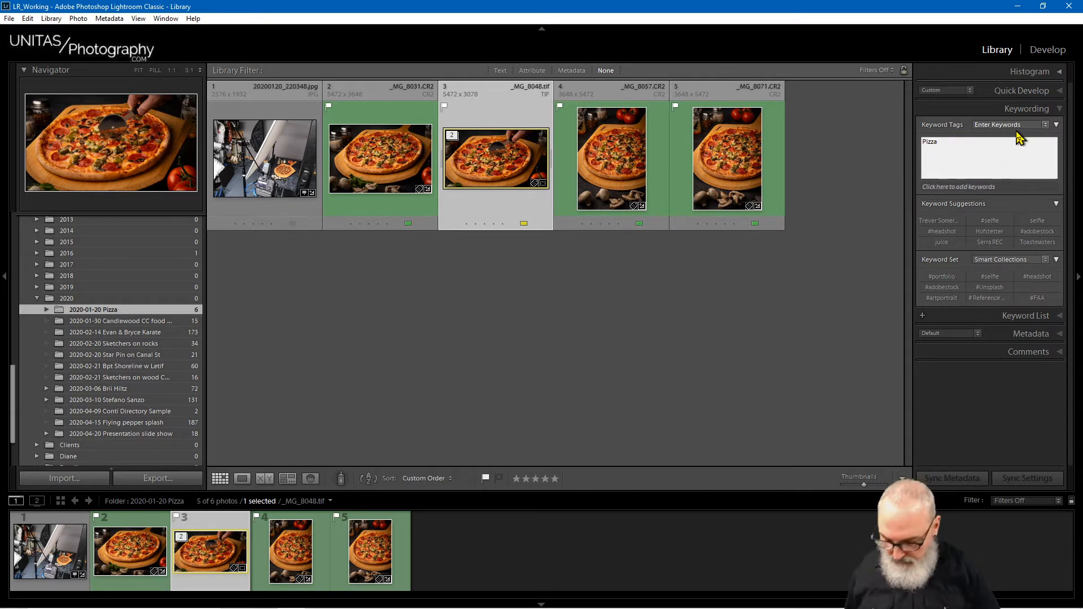
left_click(949, 187)
key("ctrl+d")
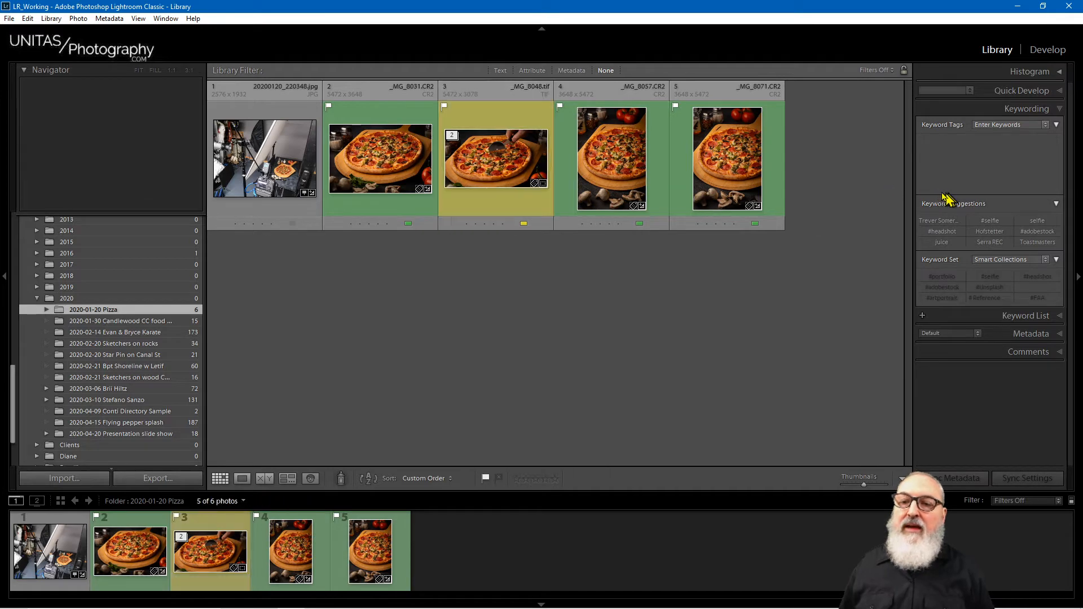
left_click(537, 181)
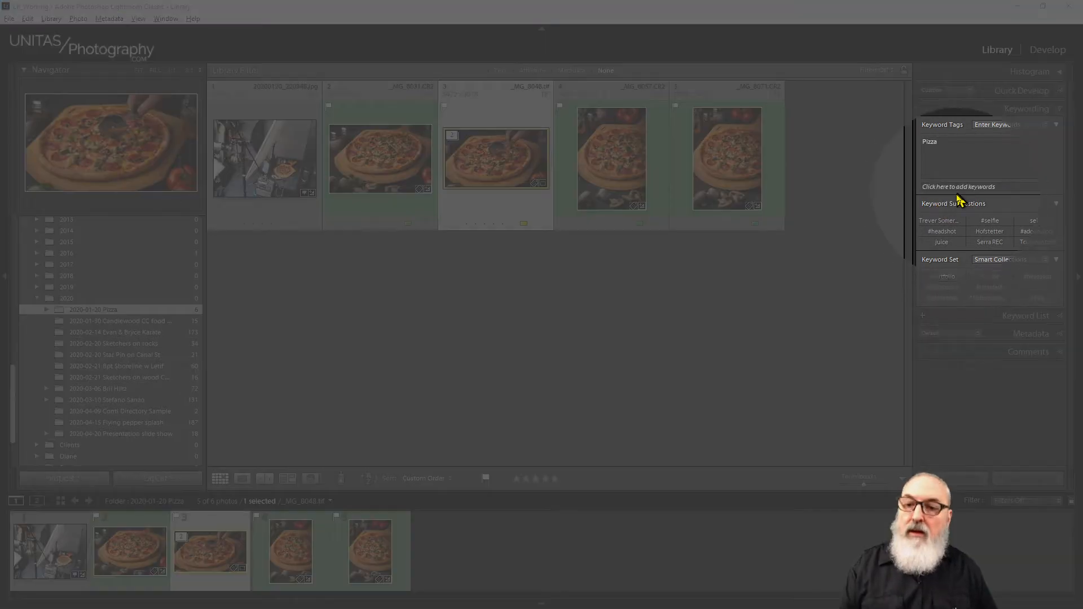
left_click(975, 188)
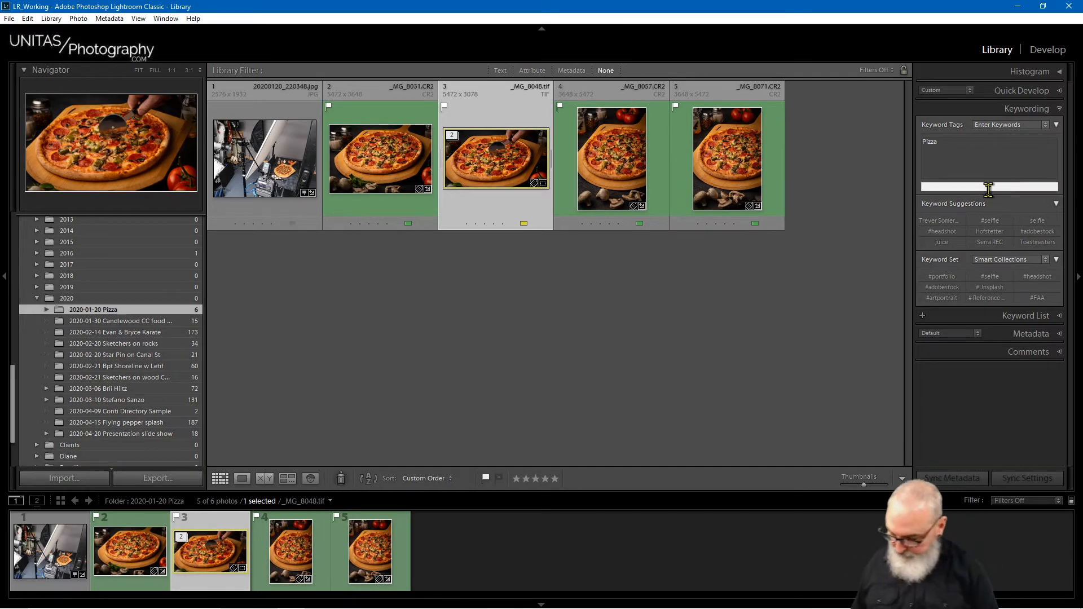
Step: Add the #portfolio keyword back to _MG_8048.tif alongside Pizza and check its Keyword Tags
type("#portfolio")
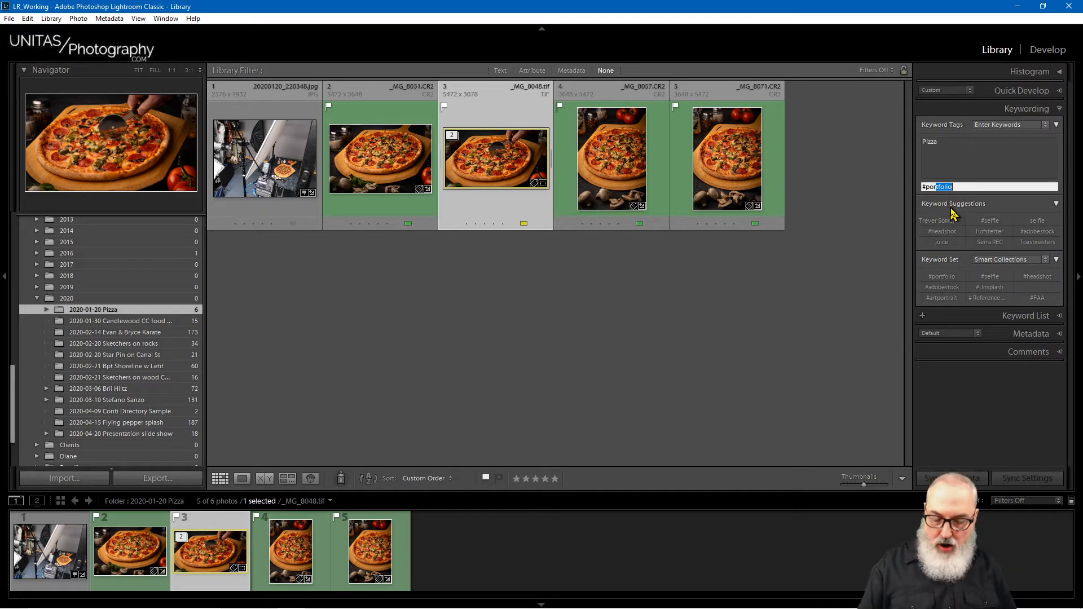
key("super+plus")
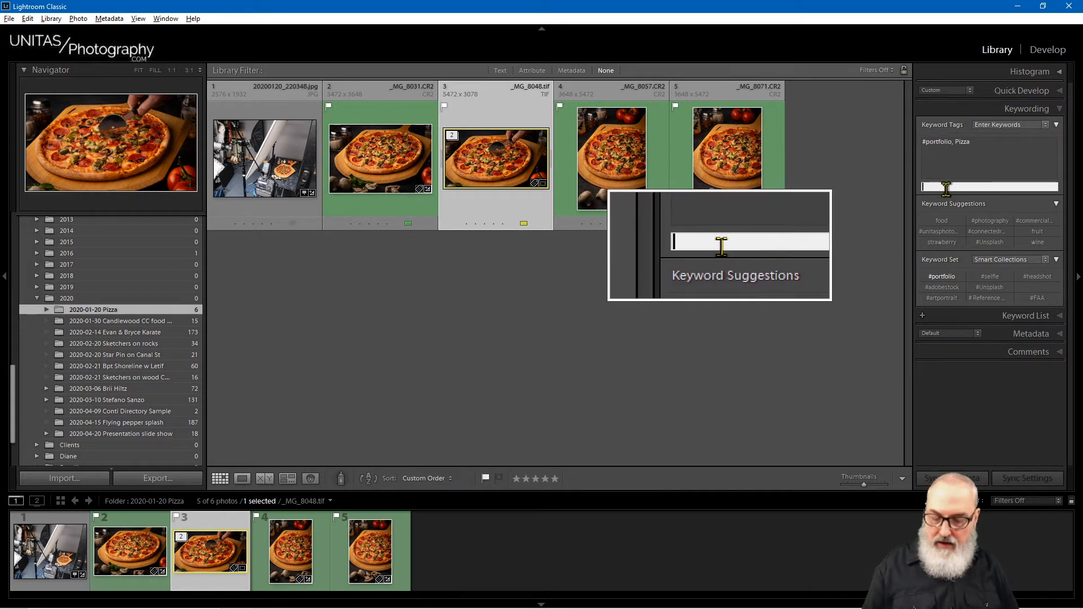
key("super+Escape")
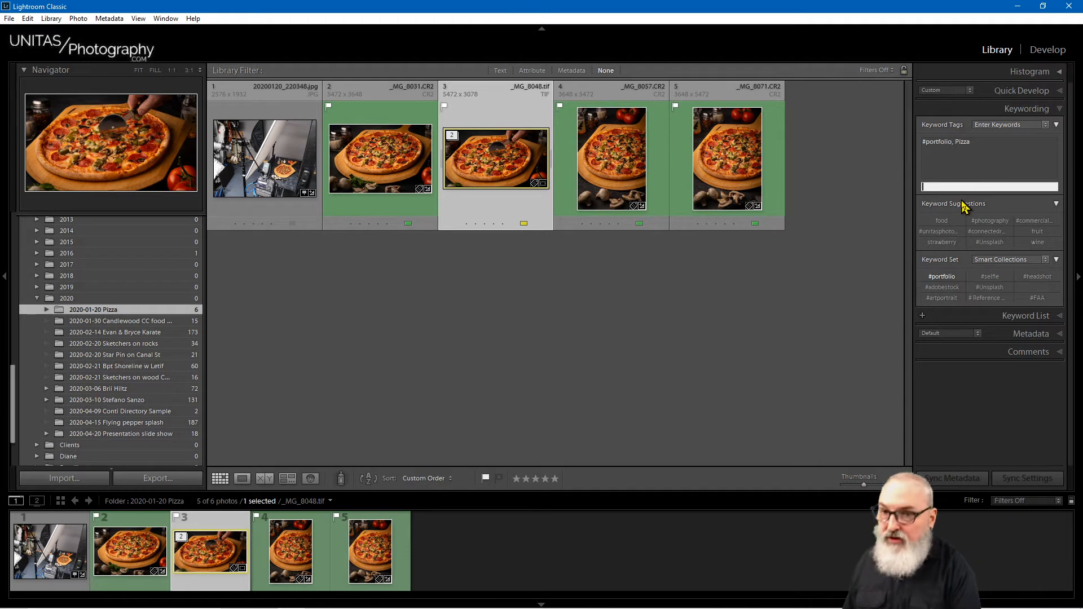
left_click(953, 142)
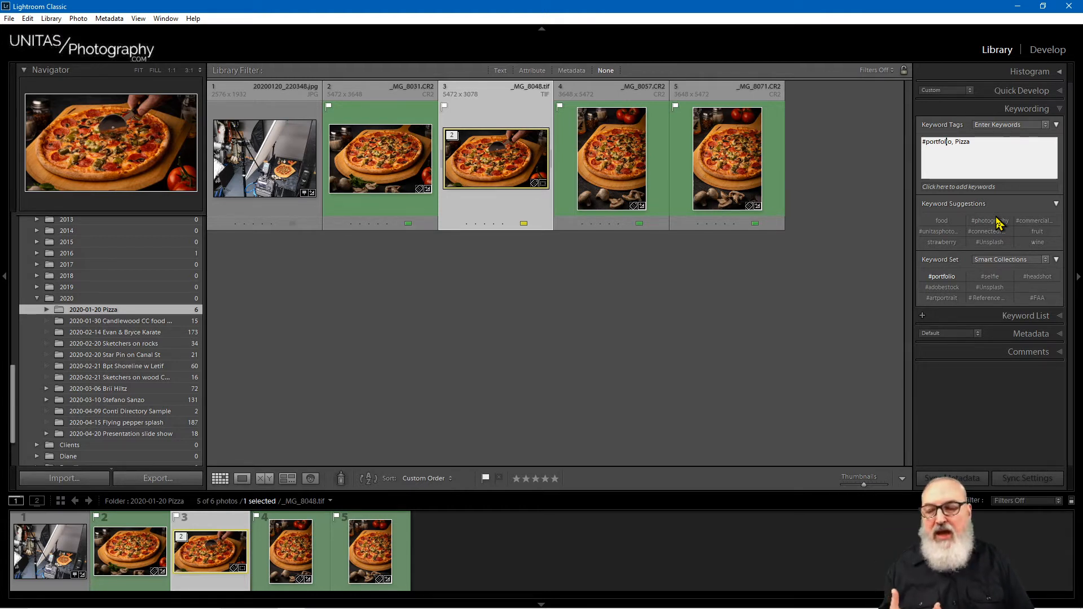
Step: Open the Portfolio Images smart collection and find the pizza photo _MG_8048.tif among its 57 photos
left_click(15, 389)
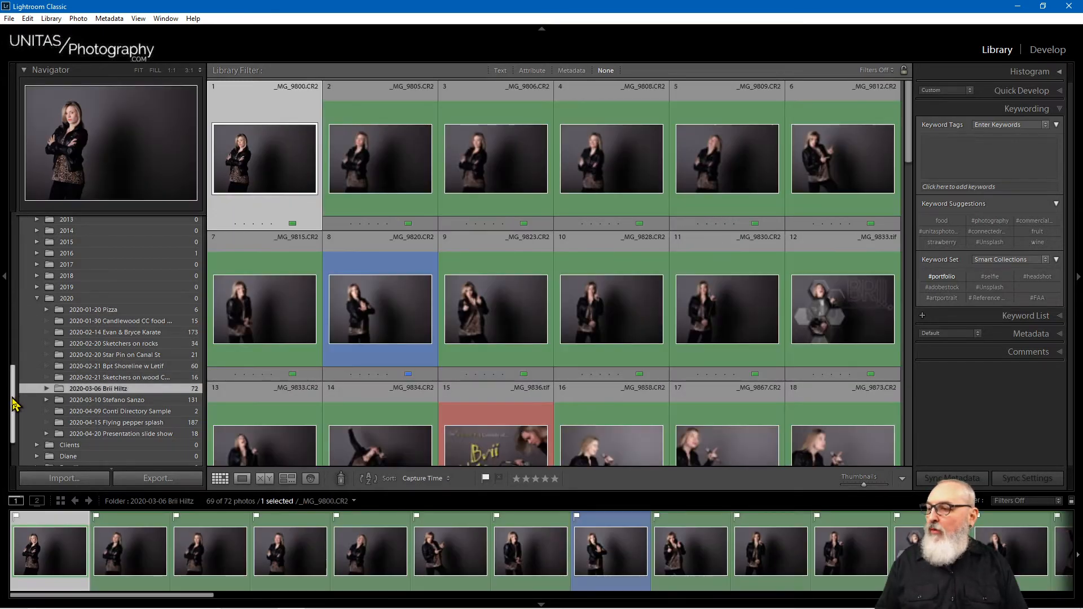
left_click_drag(12, 397, 24, 427)
left_click(23, 438)
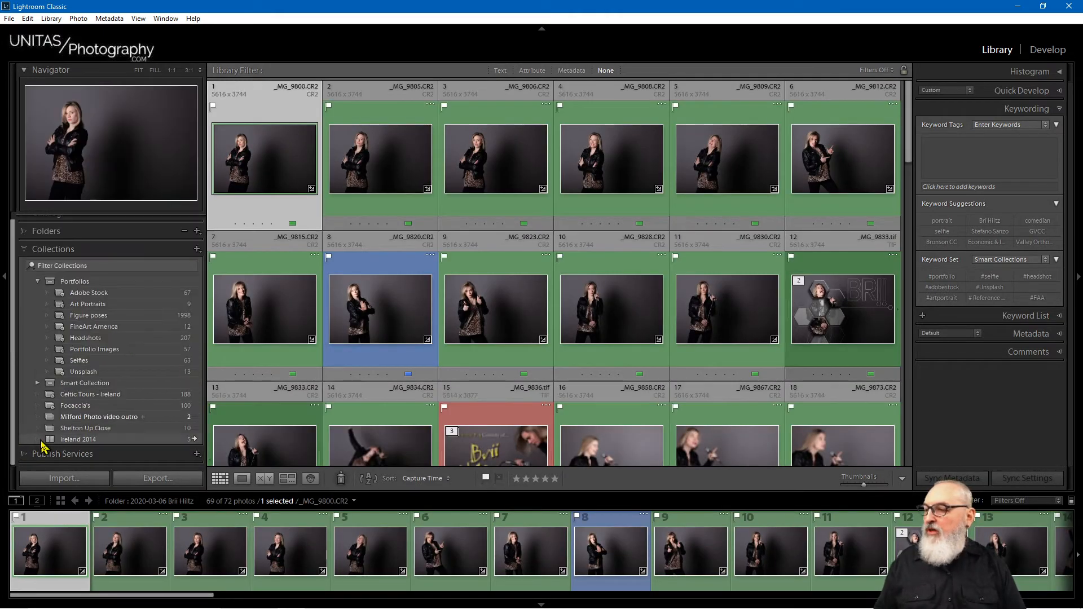
left_click(94, 350)
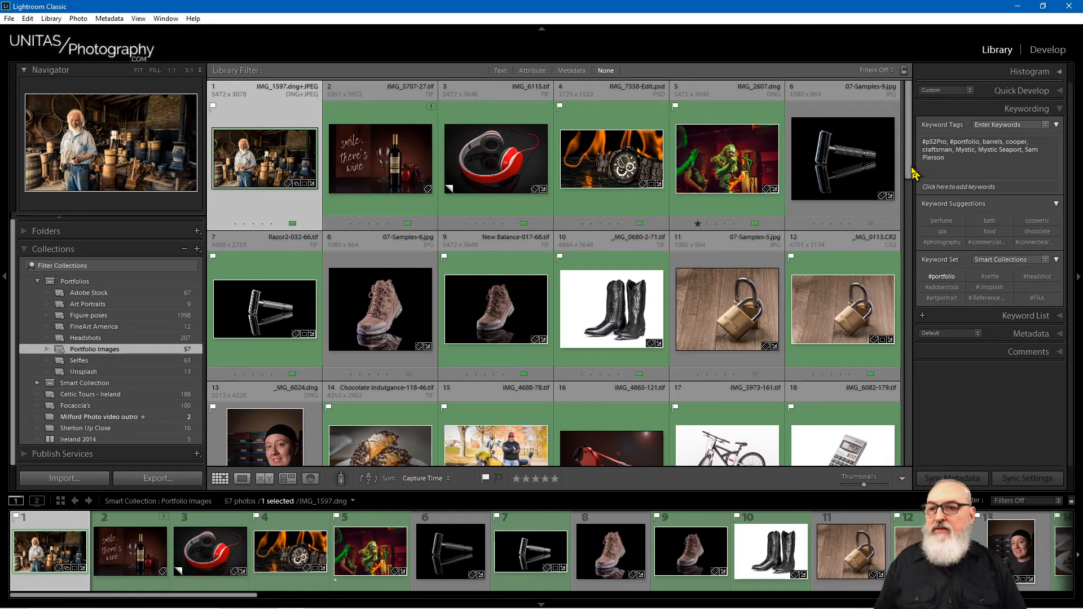
left_click_drag(909, 169, 921, 476)
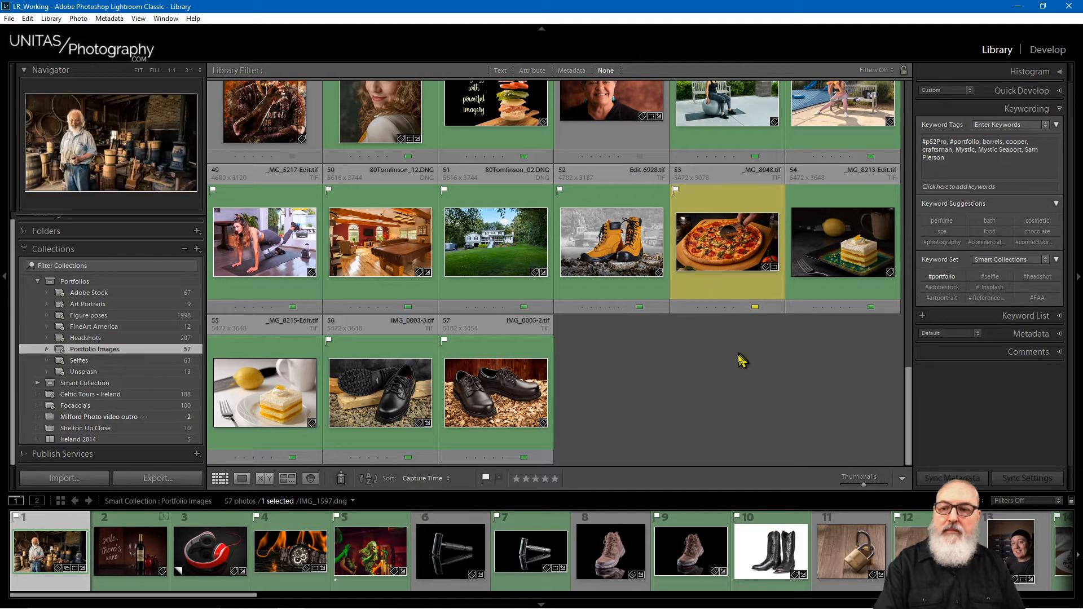
left_click(720, 347)
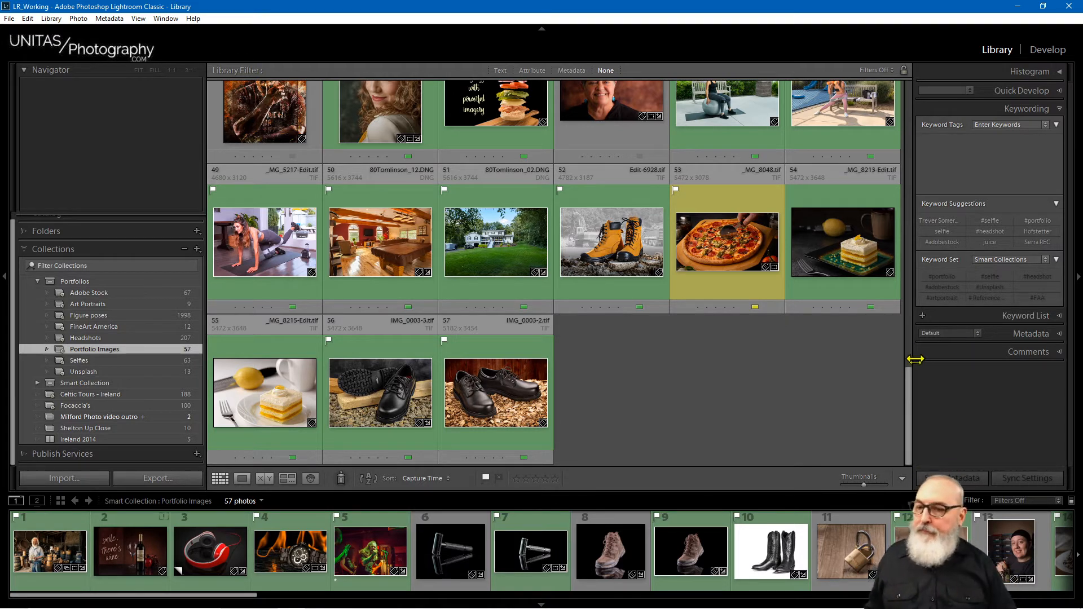
left_click_drag(909, 406, 908, 290)
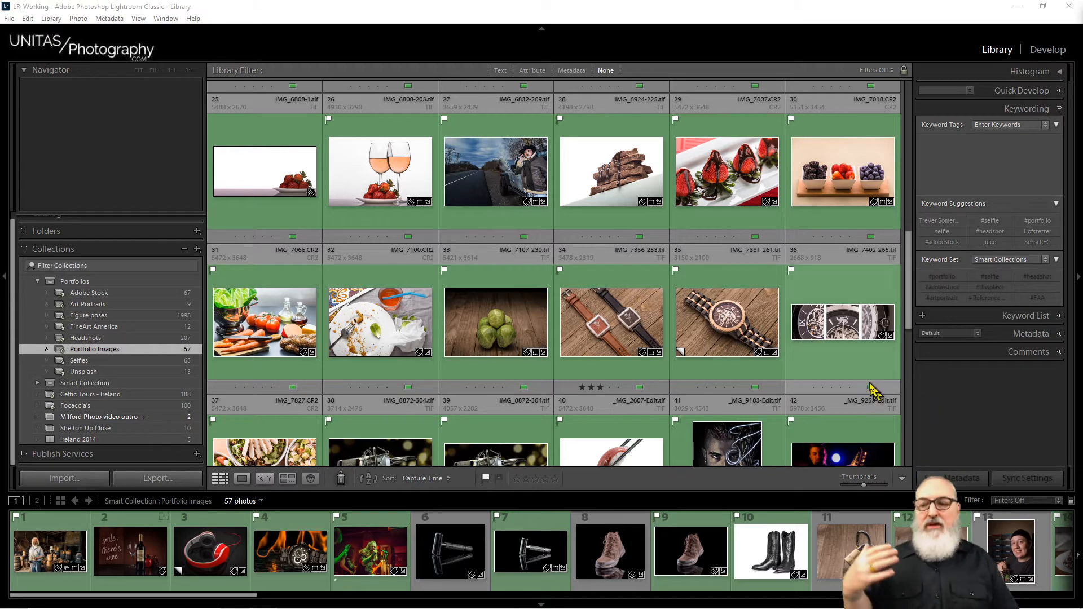
left_click_drag(910, 317, 903, 459)
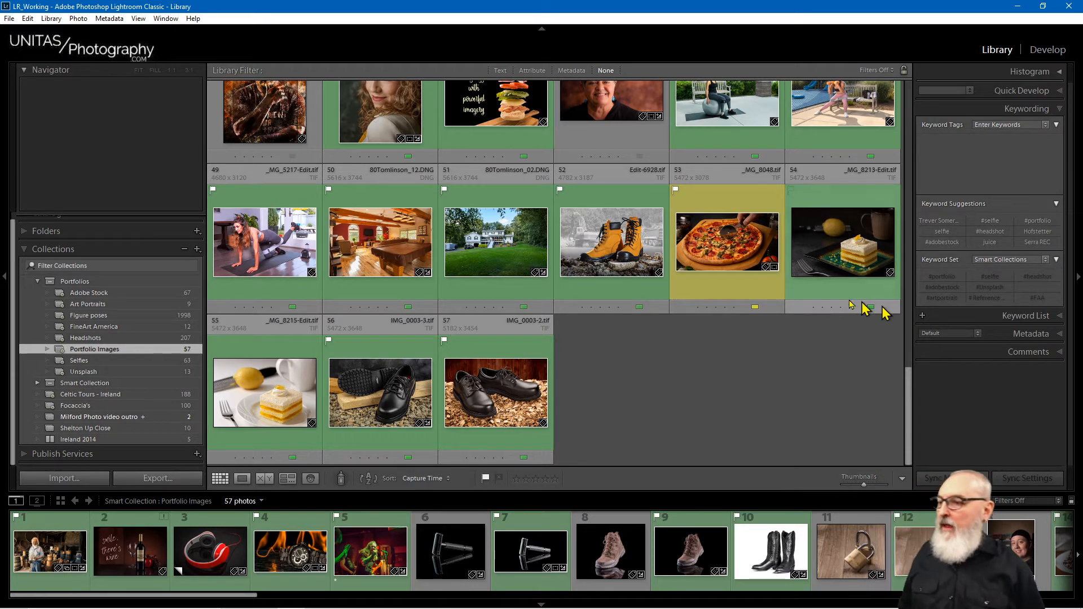
Step: Show the Shelton Up Close collection's 10 photos with no photo selected
left_click(71, 418)
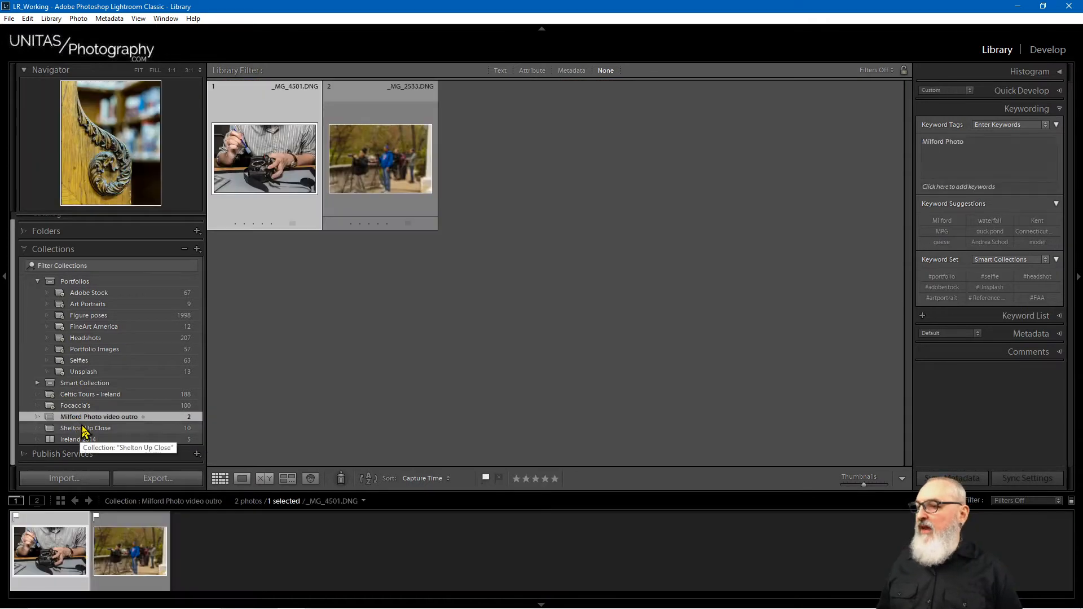
left_click(84, 428)
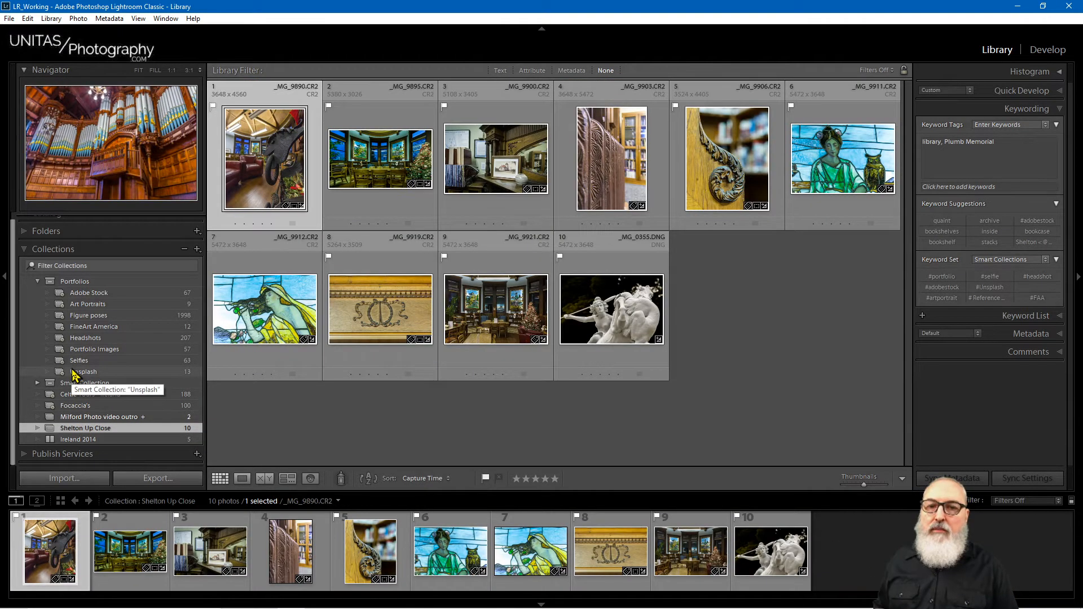
left_click(849, 326)
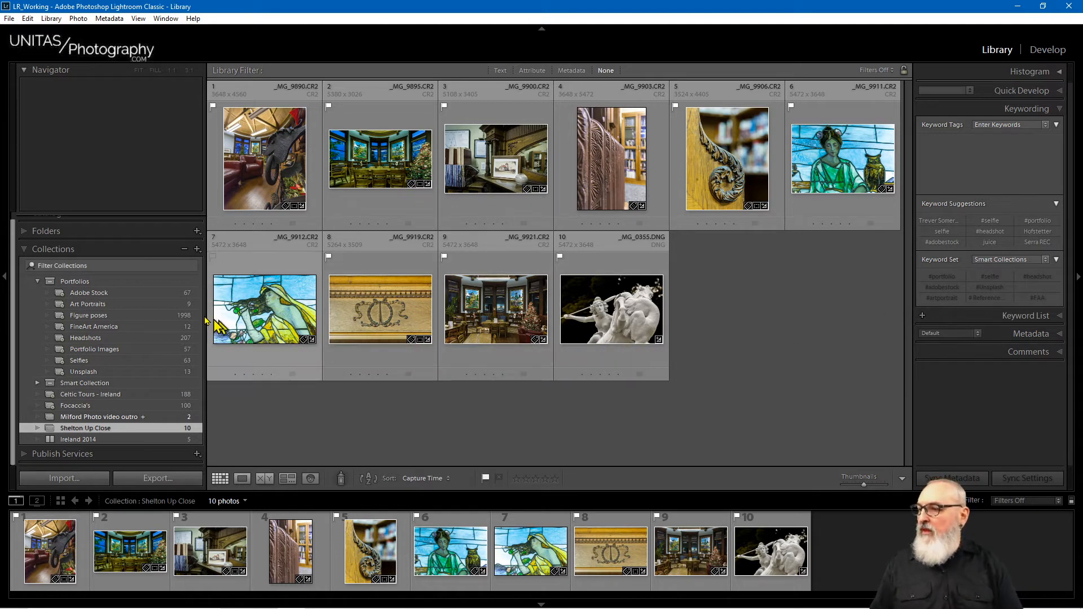
left_click(27, 231)
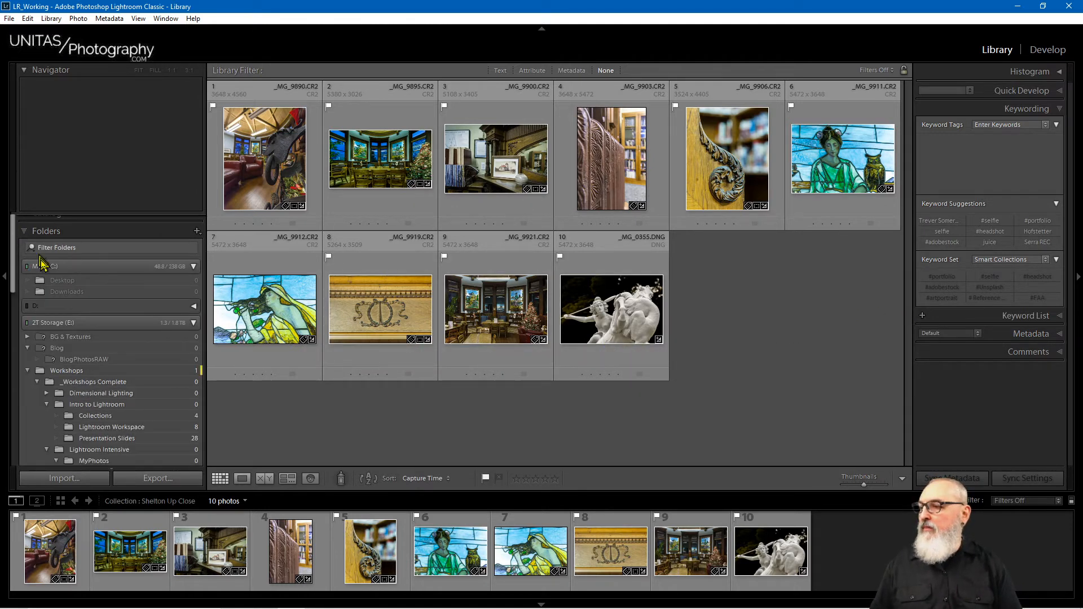
left_click(8, 289)
left_click_drag(13, 285, 12, 449)
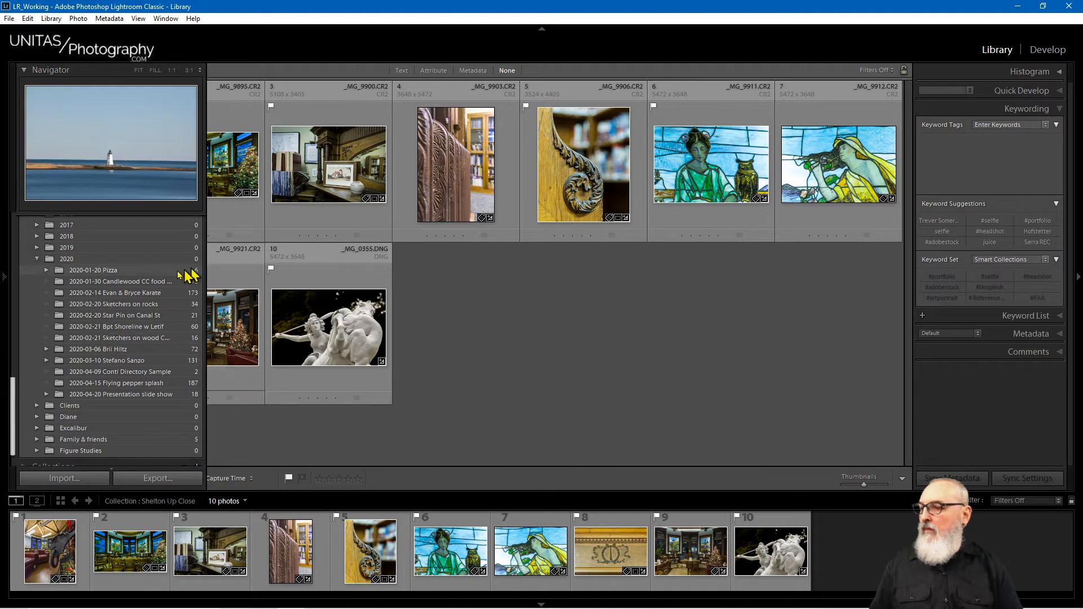
left_click(145, 315)
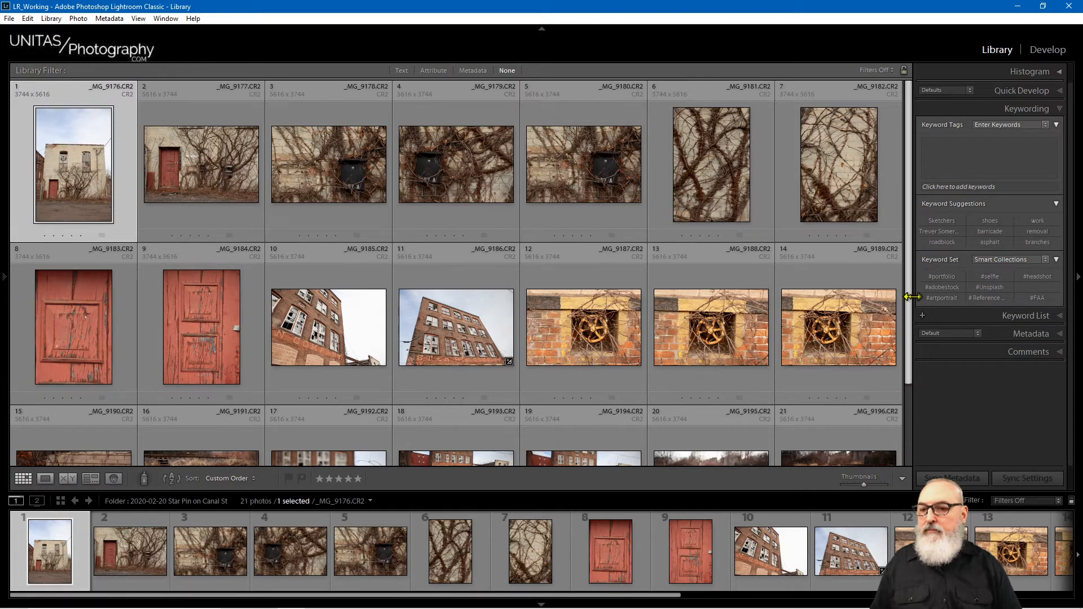
scroll(894, 370, "down", 3)
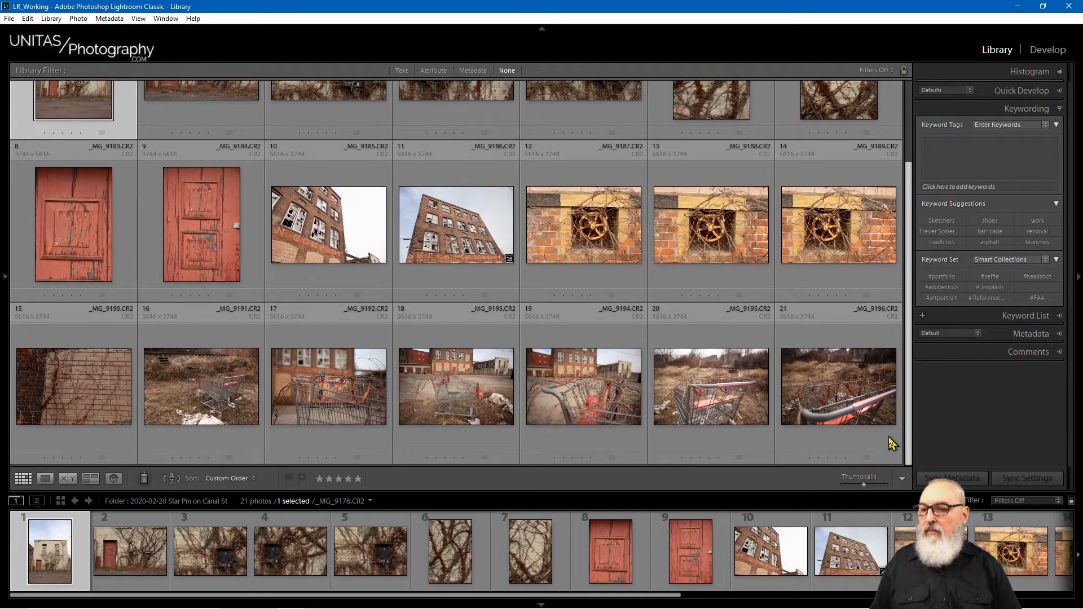
left_click(733, 389)
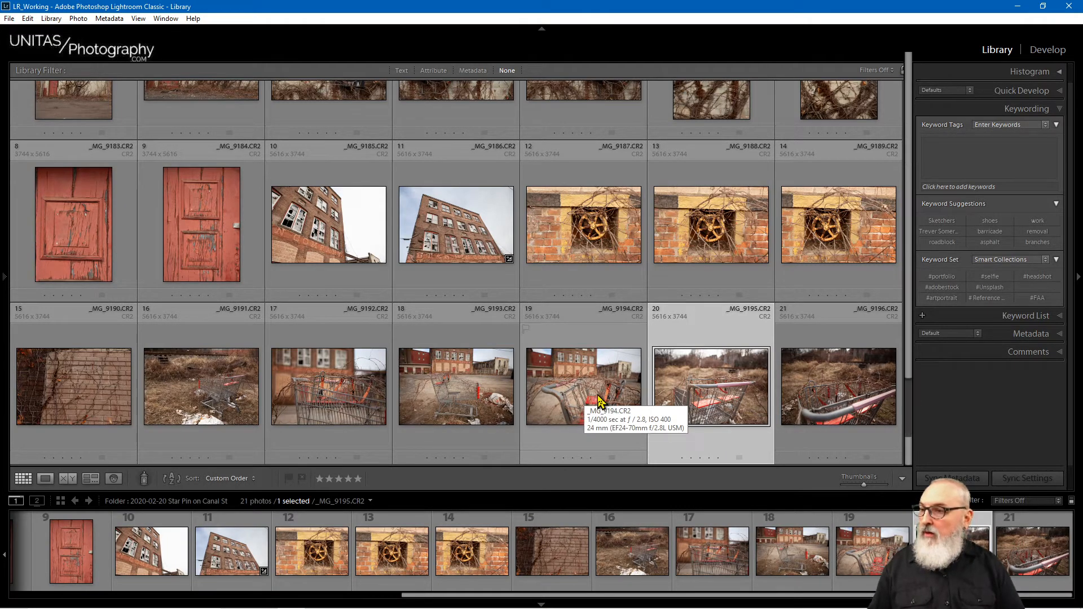
key("F5")
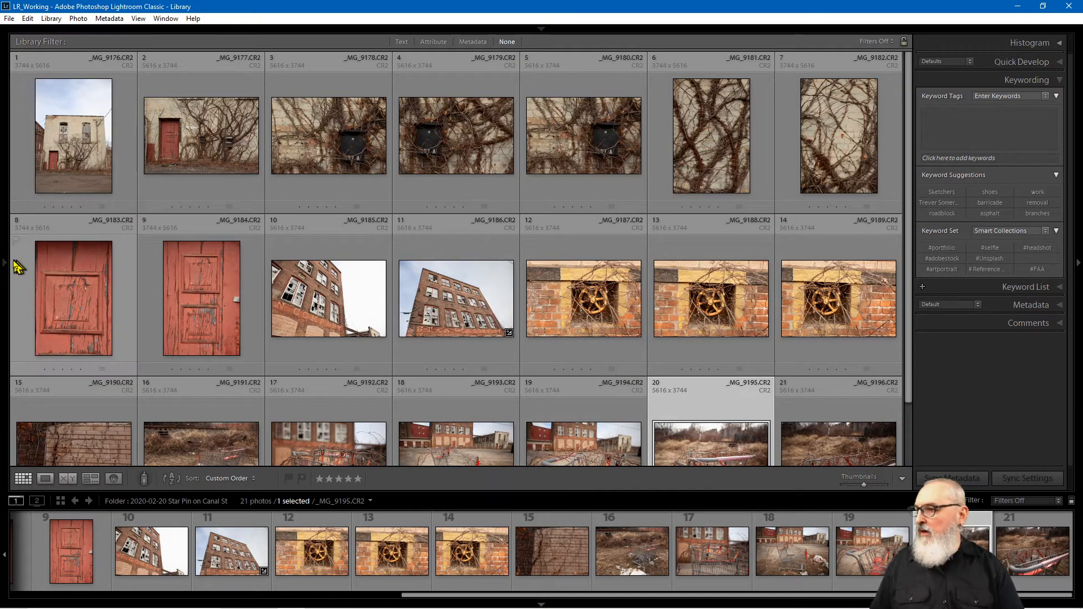
left_click(6, 263)
left_click(614, 374)
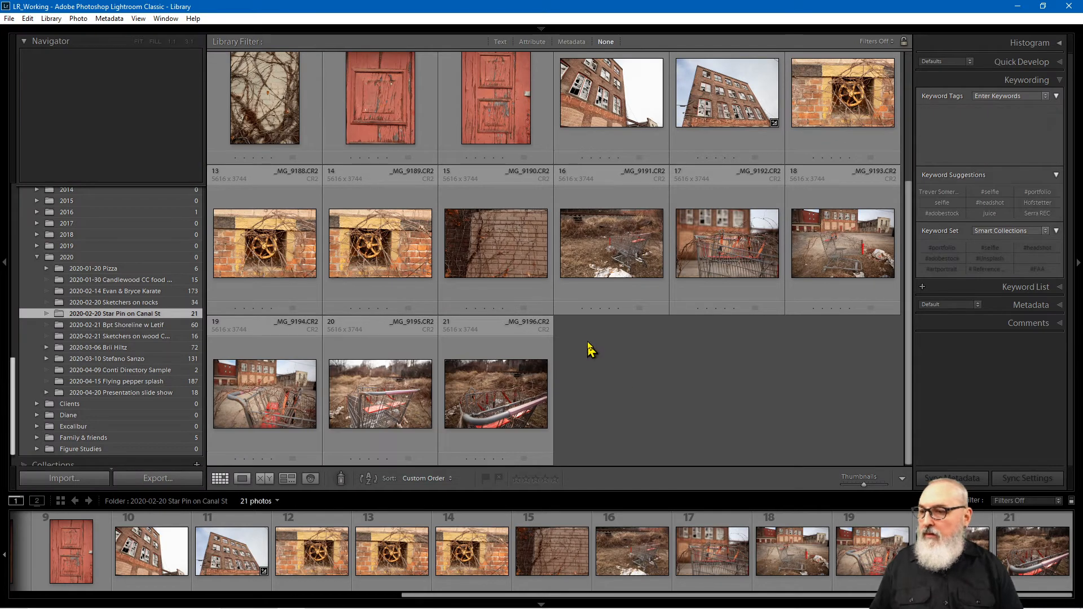
left_click(418, 391)
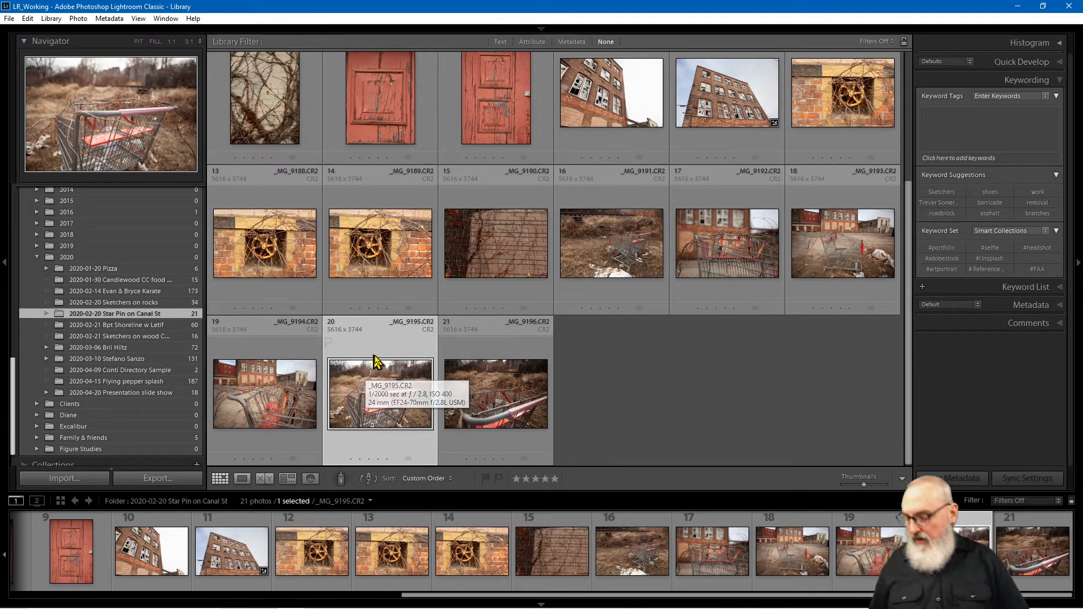
left_click_drag(380, 388, 383, 393)
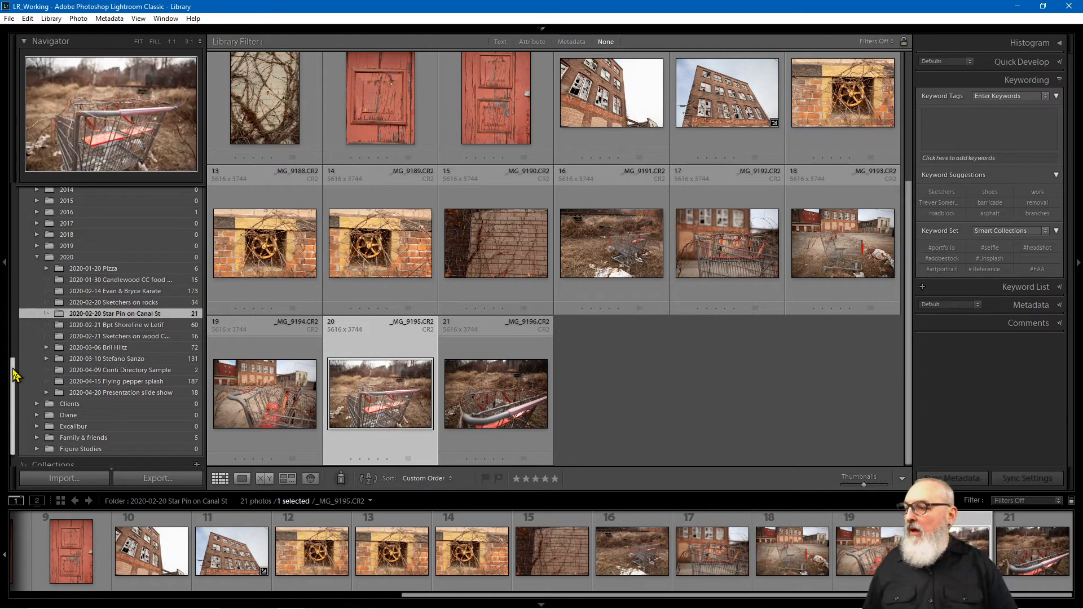
scroll(17, 383, "down", 2)
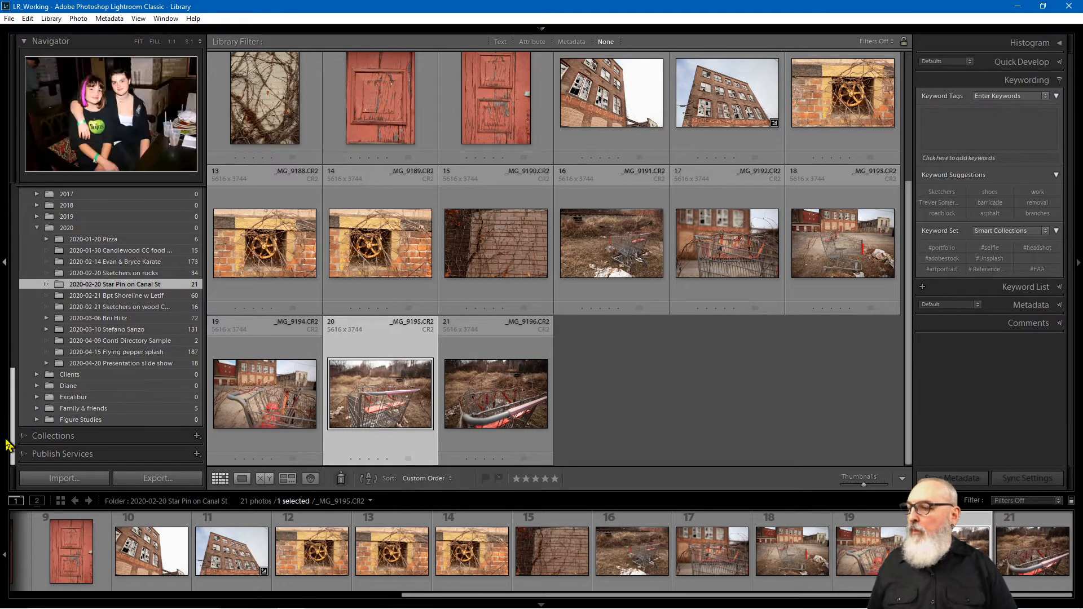
Step: Drag the shopping-cart photo _MG_9195.CR2 into Shelton Up Close and view its 11 photos
left_click(25, 438)
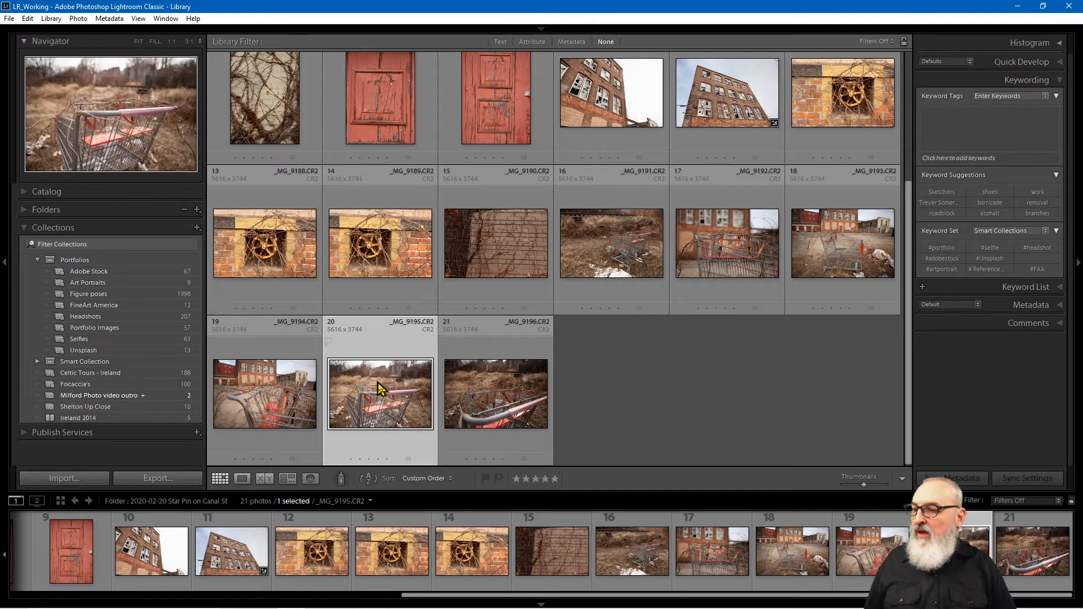
left_click_drag(381, 398, 128, 410)
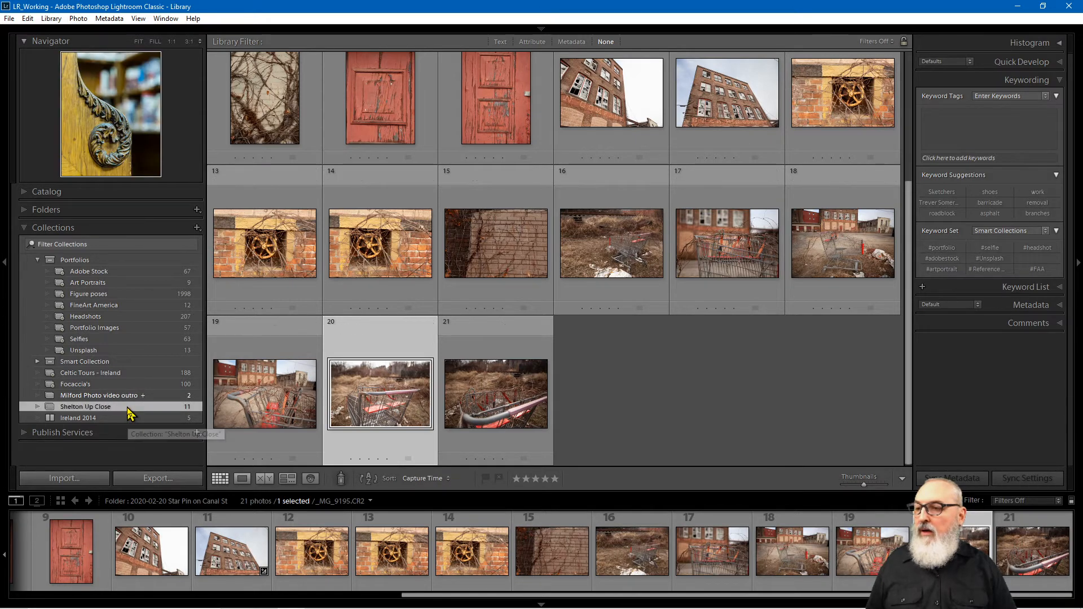
left_click(129, 410)
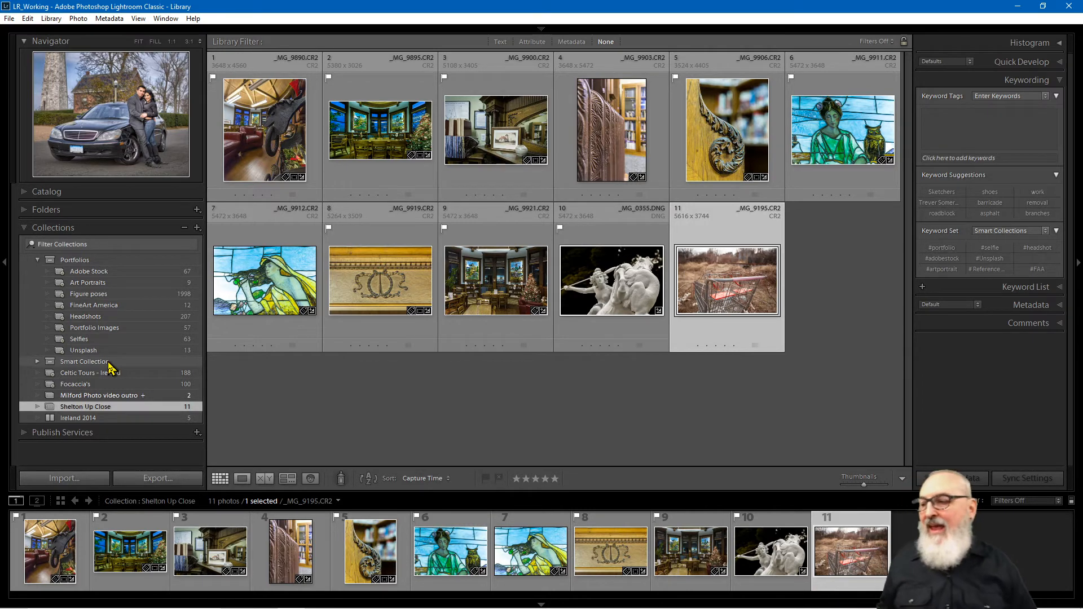
Step: Set Shelton Up Close as the target collection
right_click(109, 410)
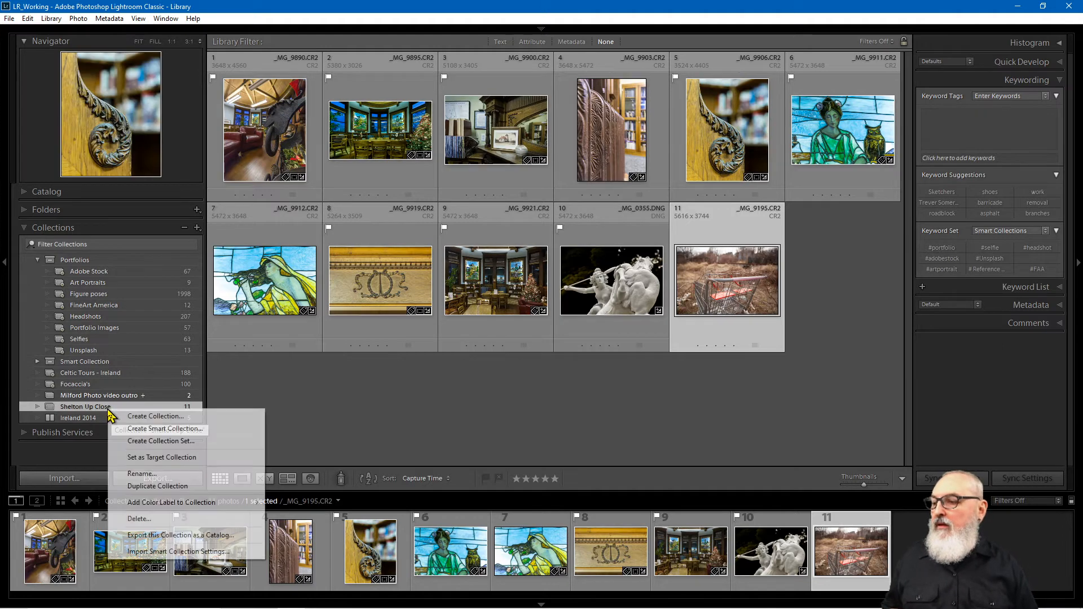
right_click(95, 410)
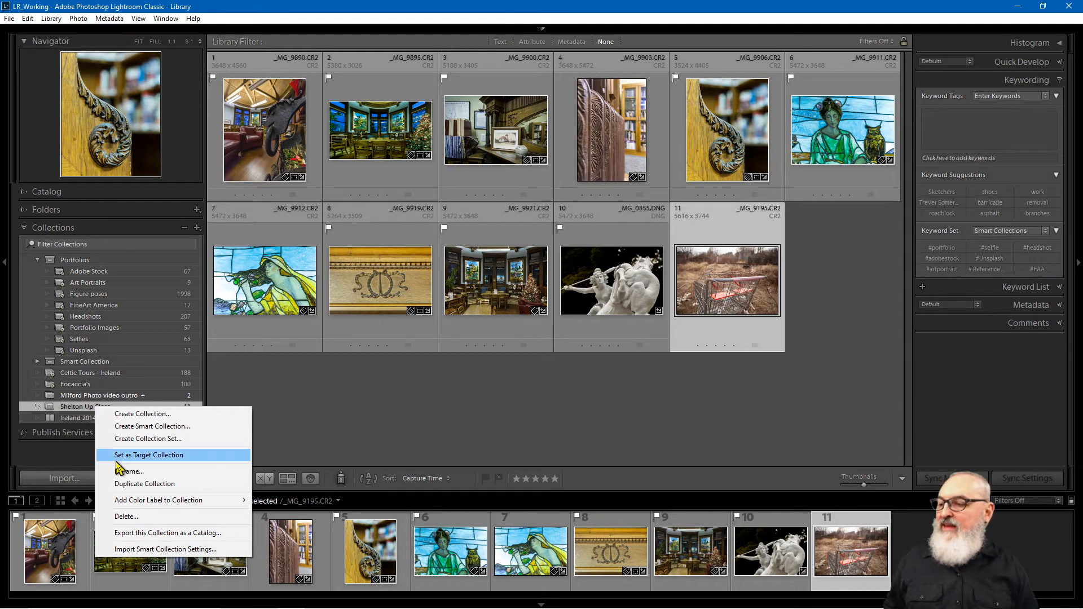
left_click(171, 456)
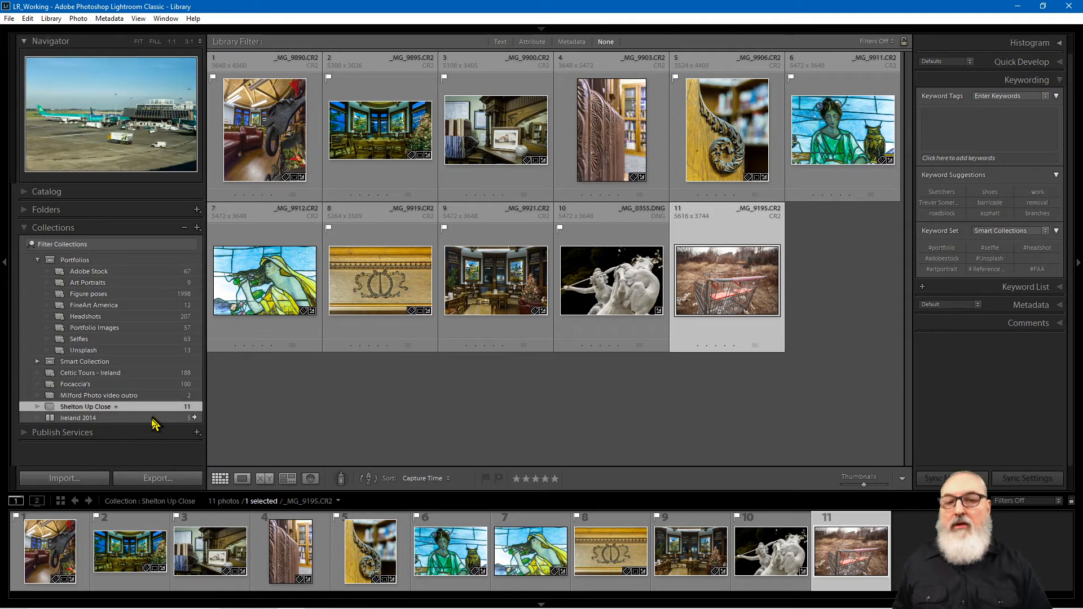
Step: Remove the cart photo _MG_9195.CR2 from the collection, leaving 10 photos
left_click(334, 416)
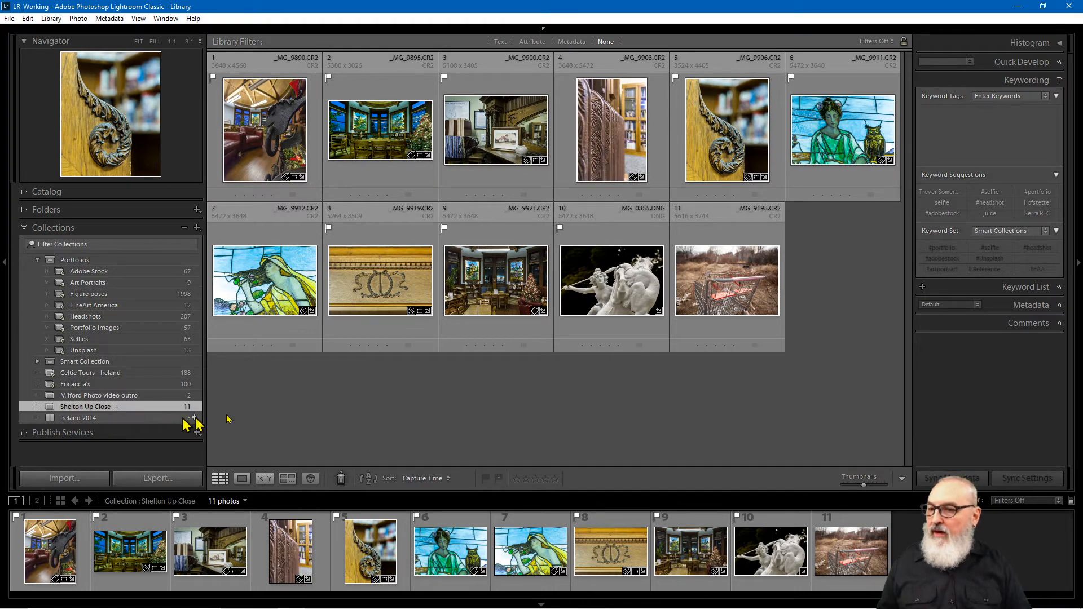
left_click(742, 289)
right_click(734, 287)
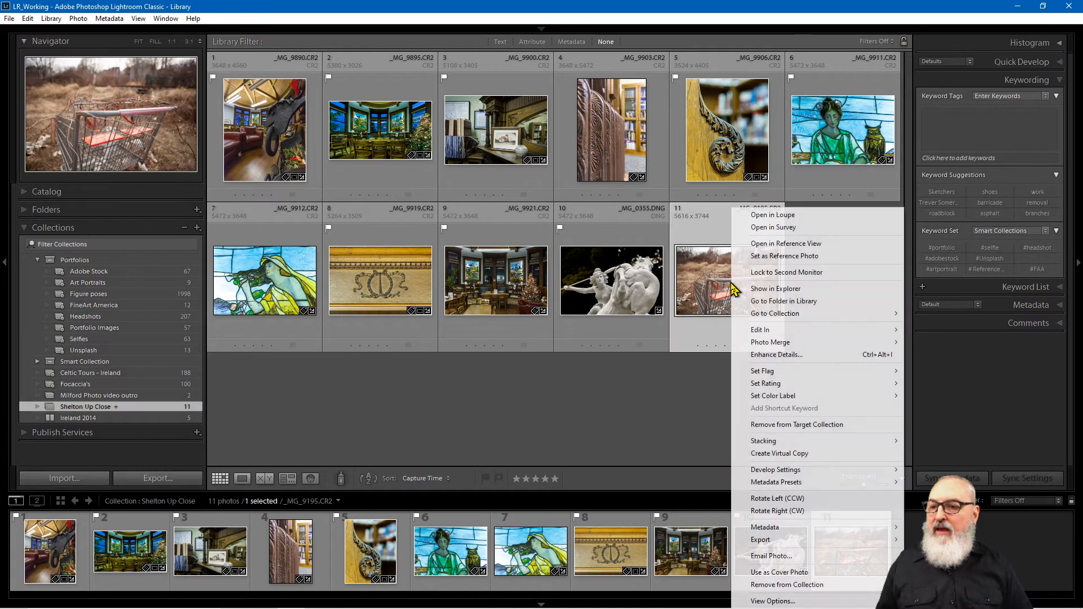
left_click(727, 291)
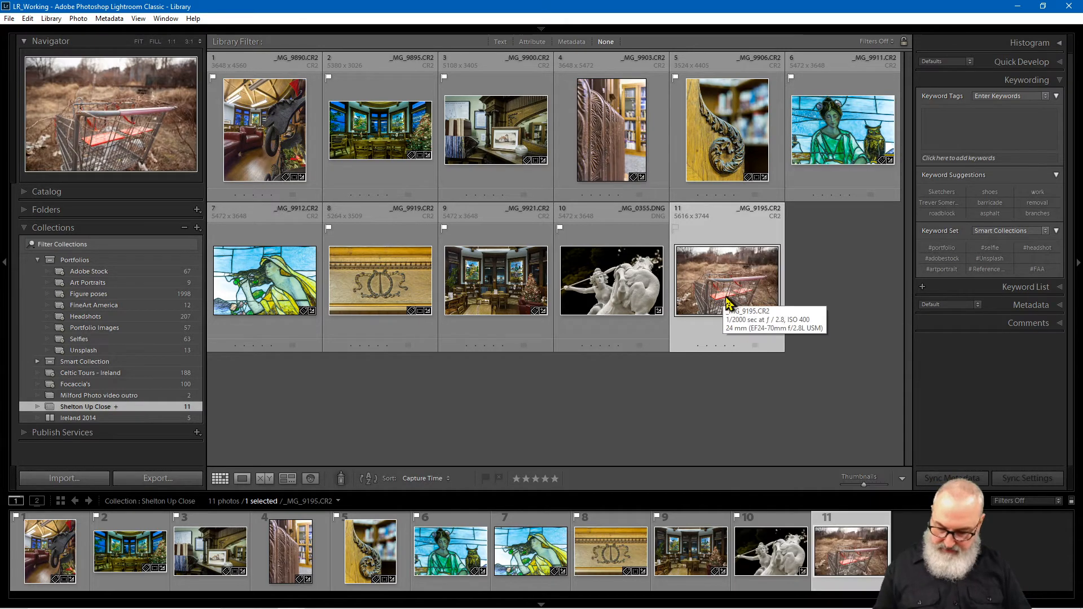
key("Delete")
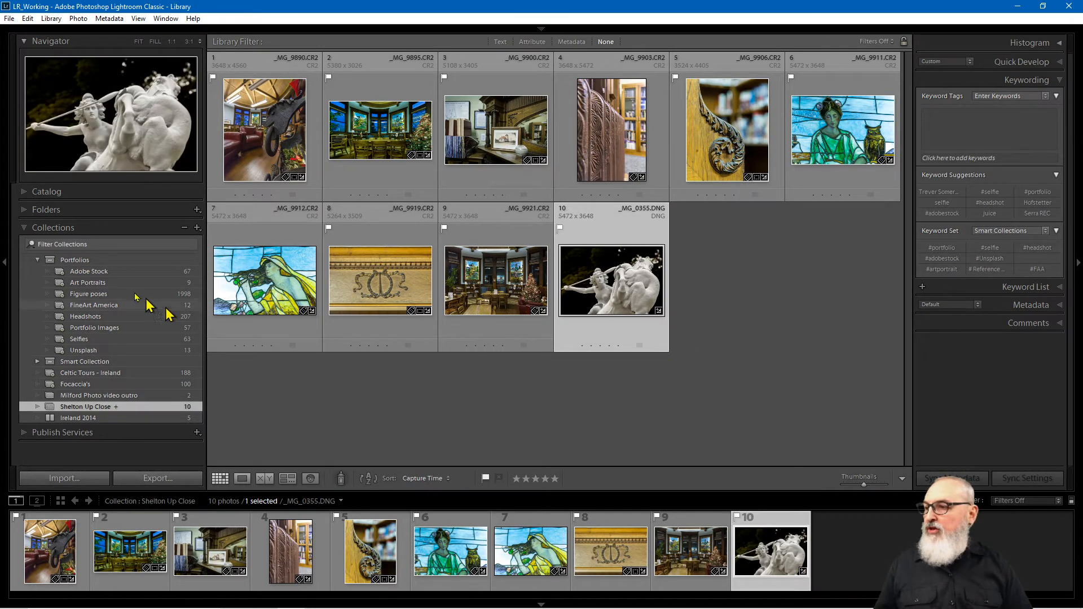
Step: Show the 21 photos of the 2020-02-20 Star Pin on Canal St folder
left_click(39, 211)
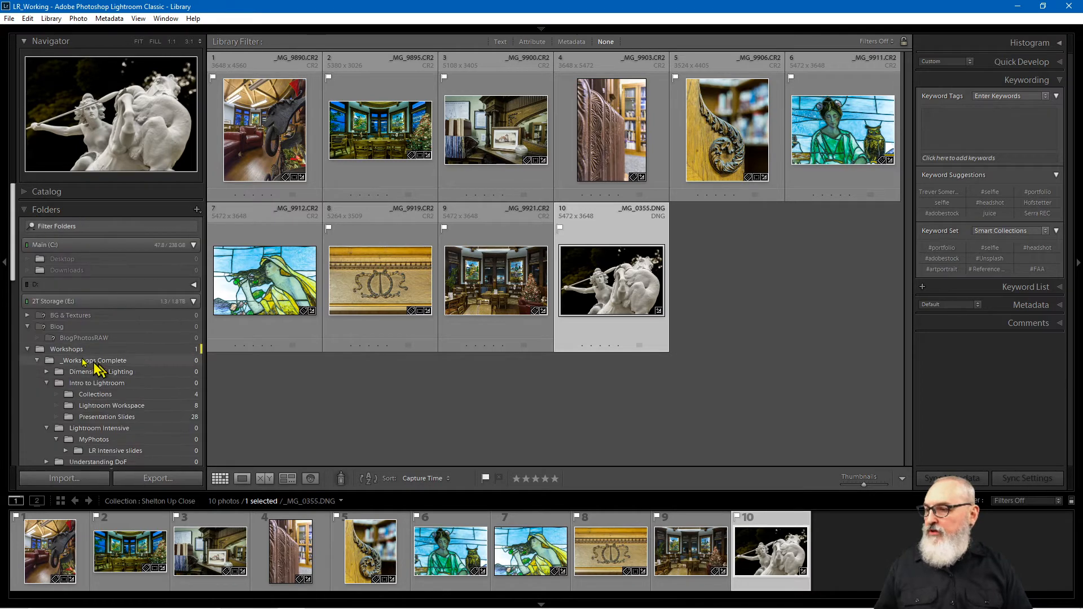
left_click_drag(12, 272, 28, 351)
scroll(28, 351, "down", 10)
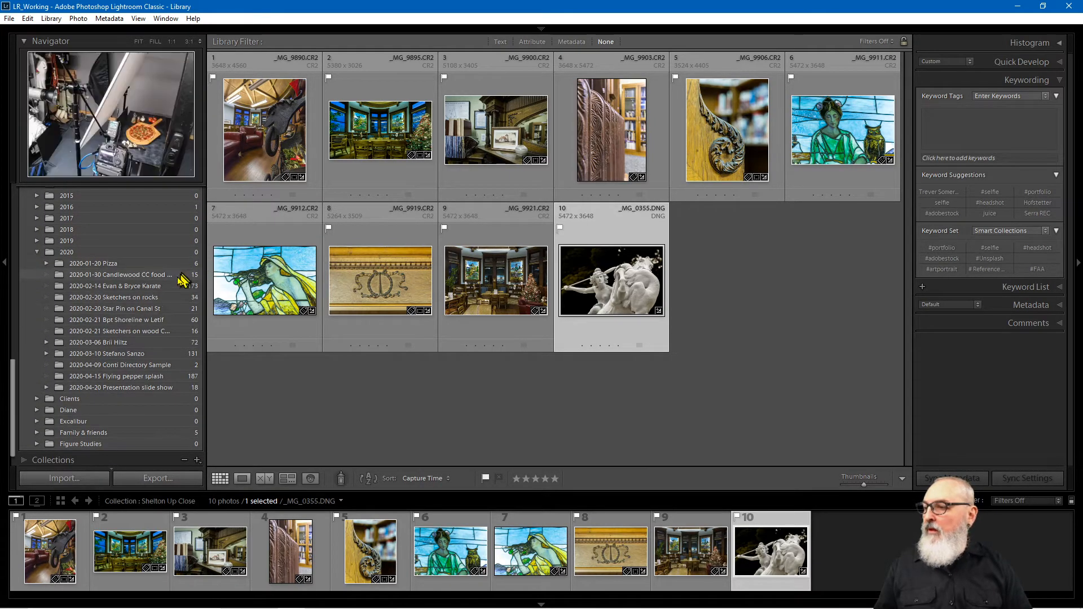
left_click(160, 308)
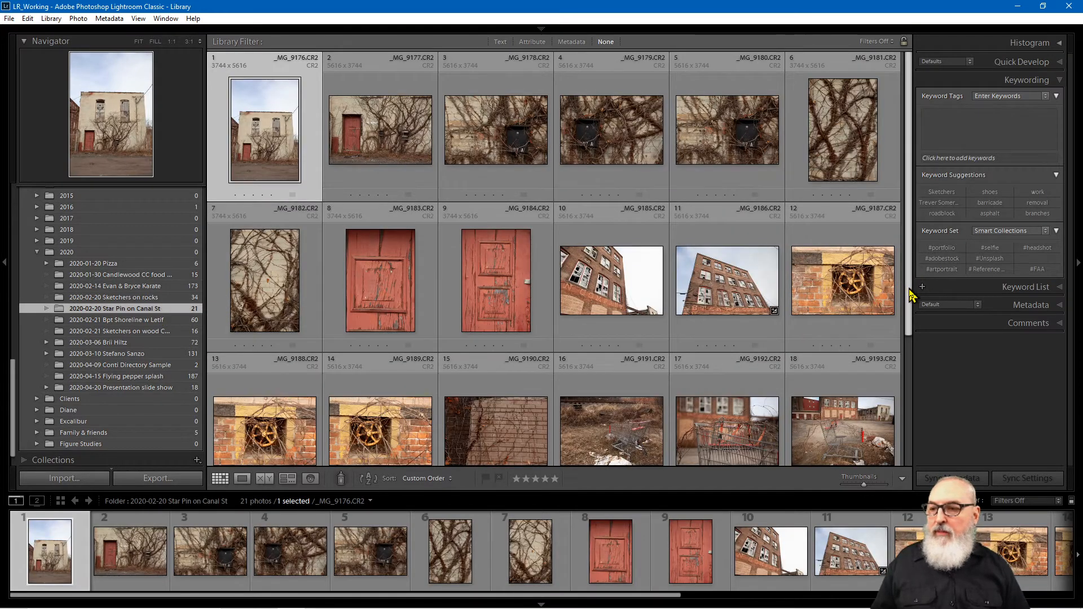
left_click_drag(909, 295, 880, 445)
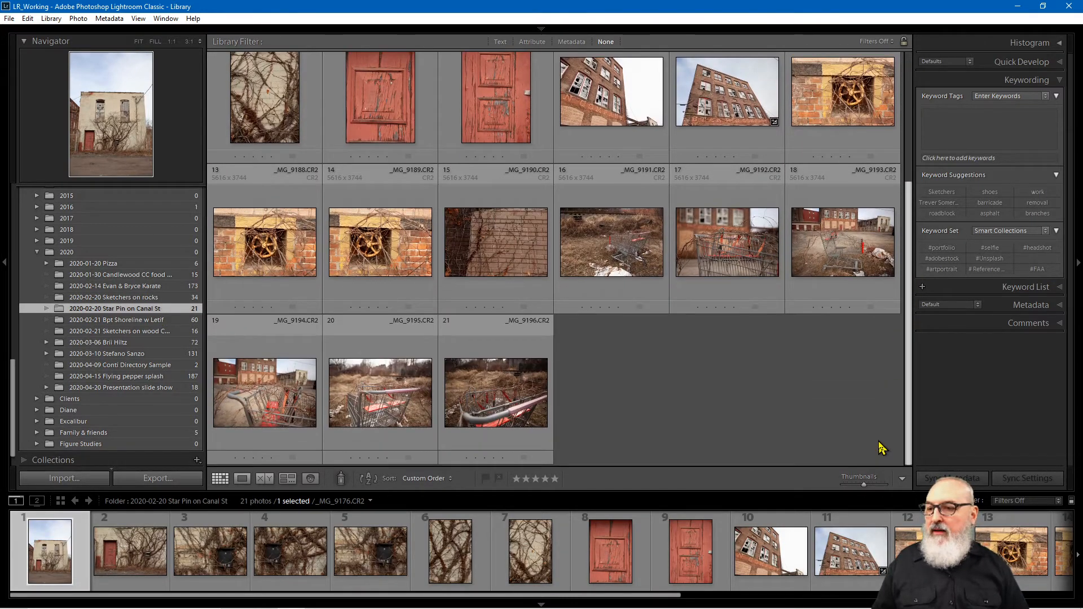
Step: Give the cart photo _MG_9195.CR2 a red label and add it to the target collection
left_click(386, 398)
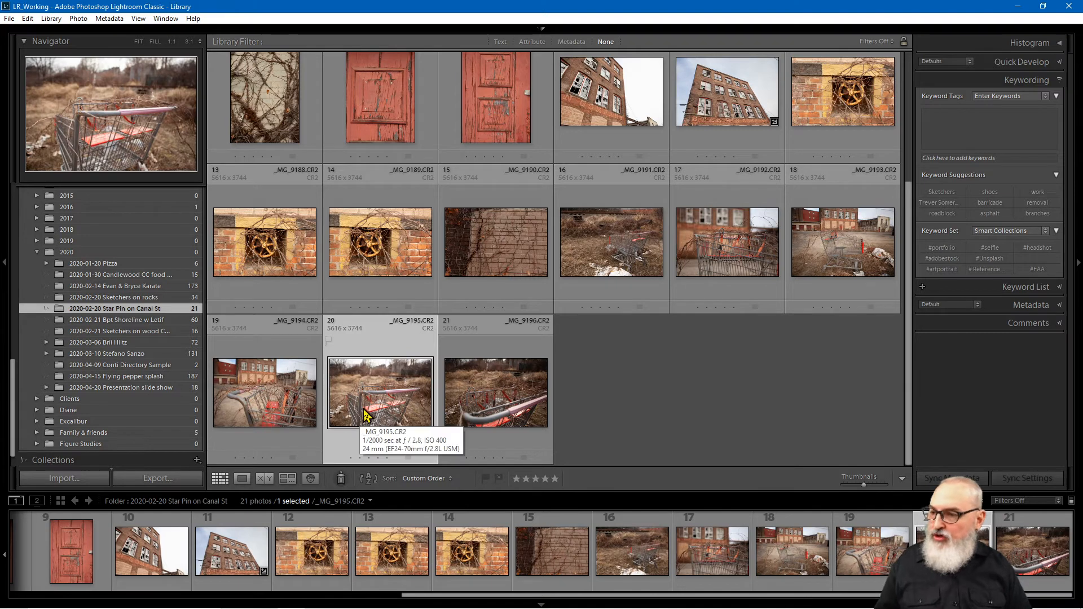
key("6")
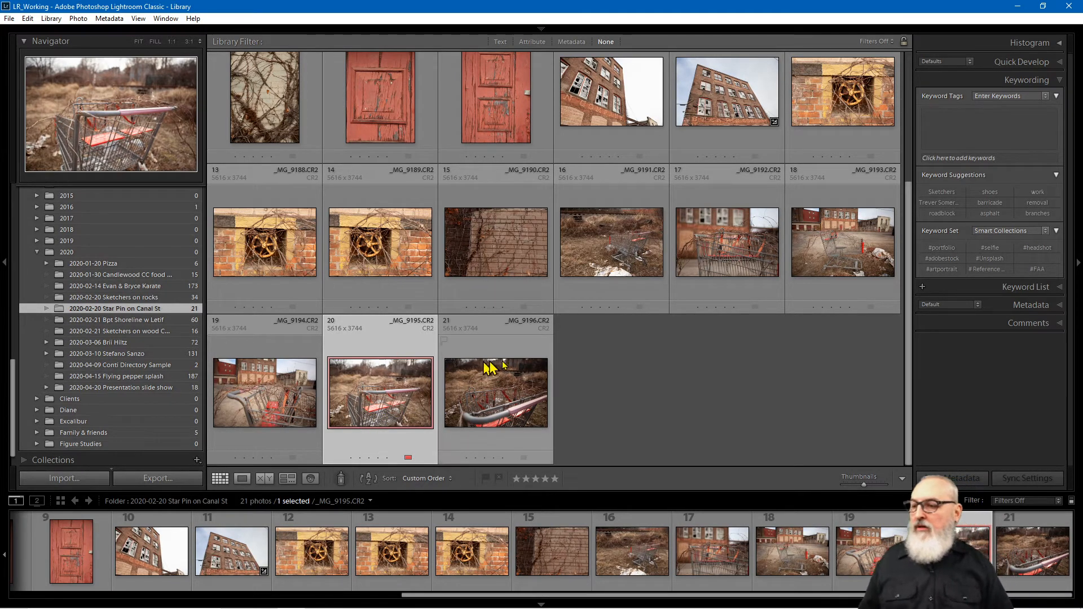
left_click(668, 399)
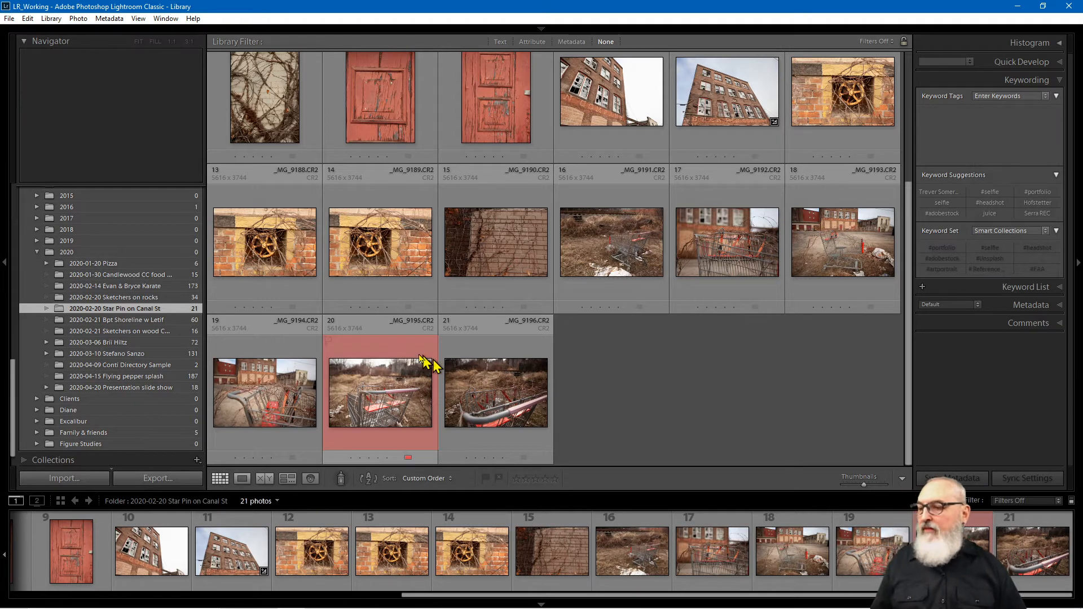
left_click(393, 359)
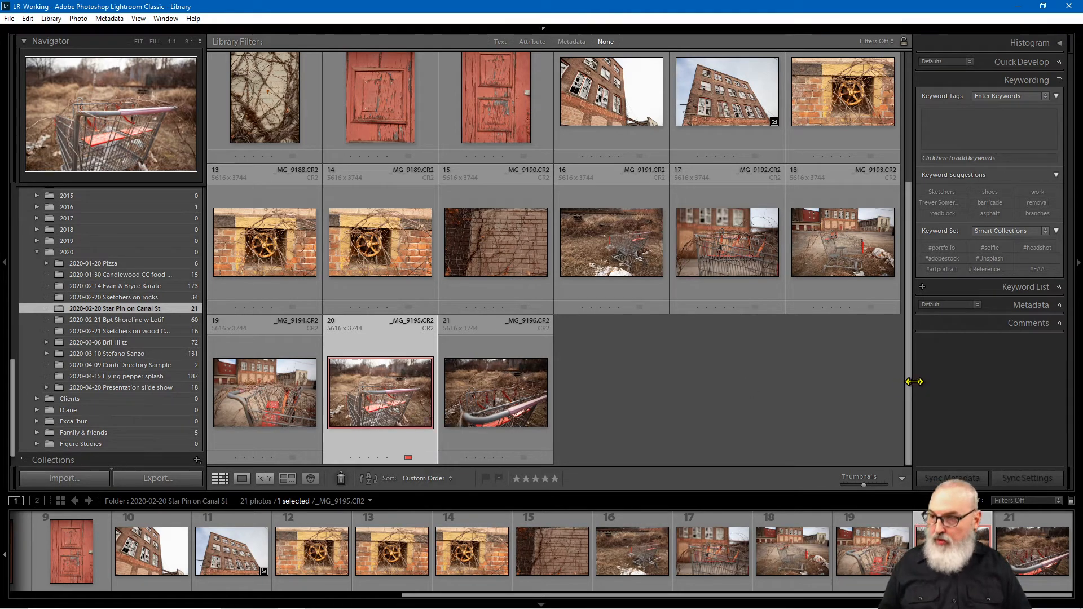
key("b")
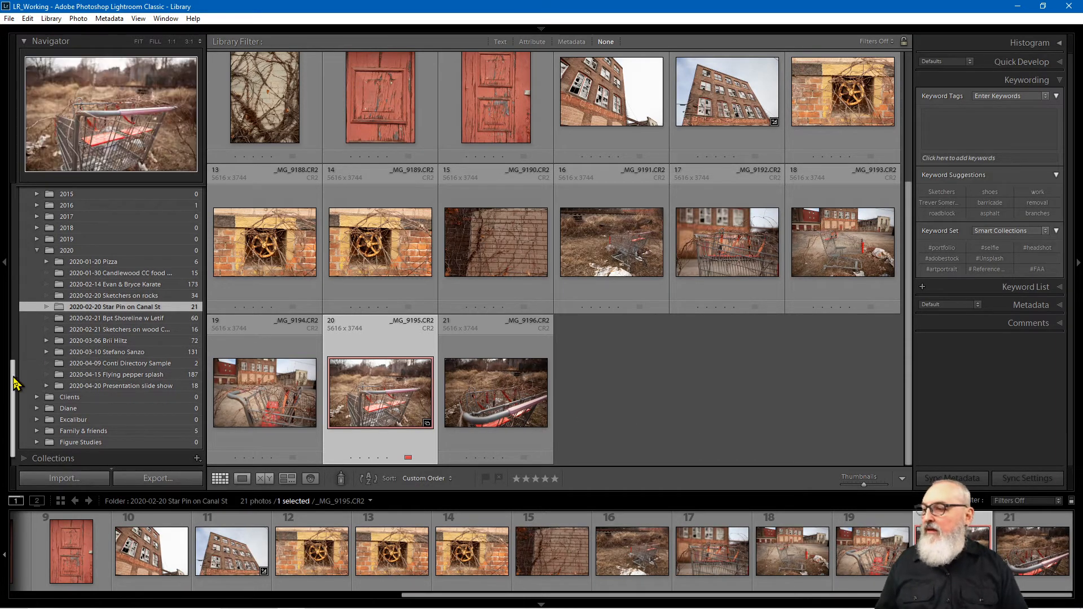
scroll(17, 405, "down", 1)
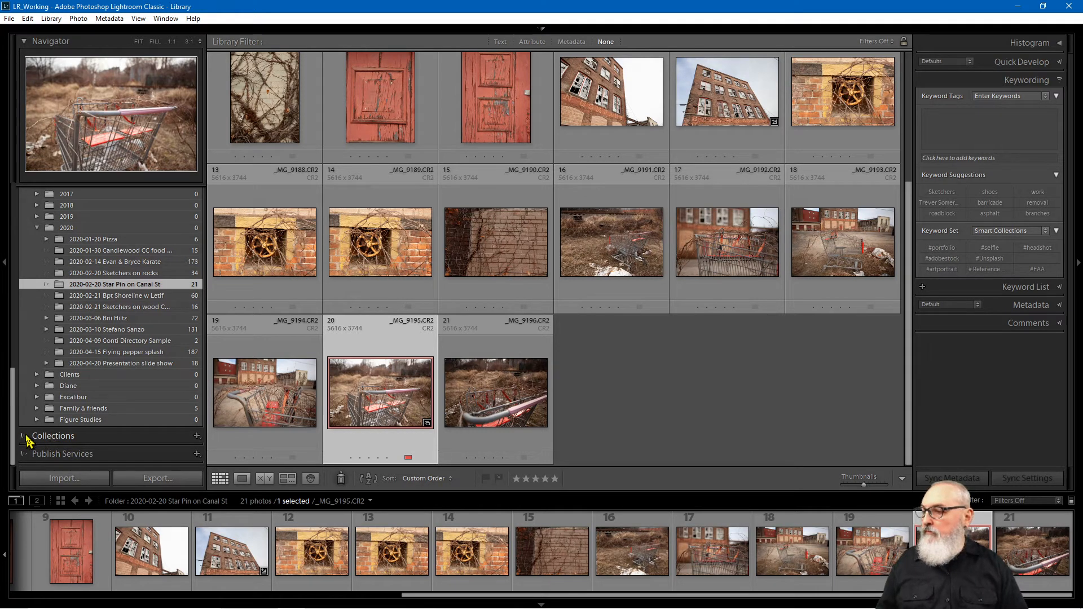
Step: Show Shelton Up Close's 11 photos, now including the red-labelled cart shot
left_click(27, 440)
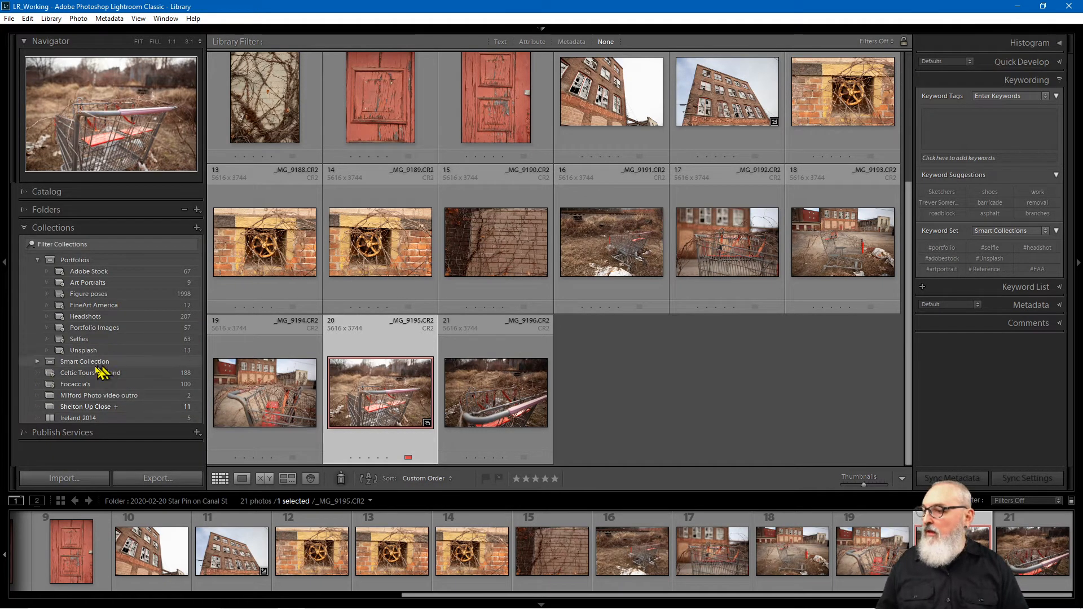
left_click(90, 412)
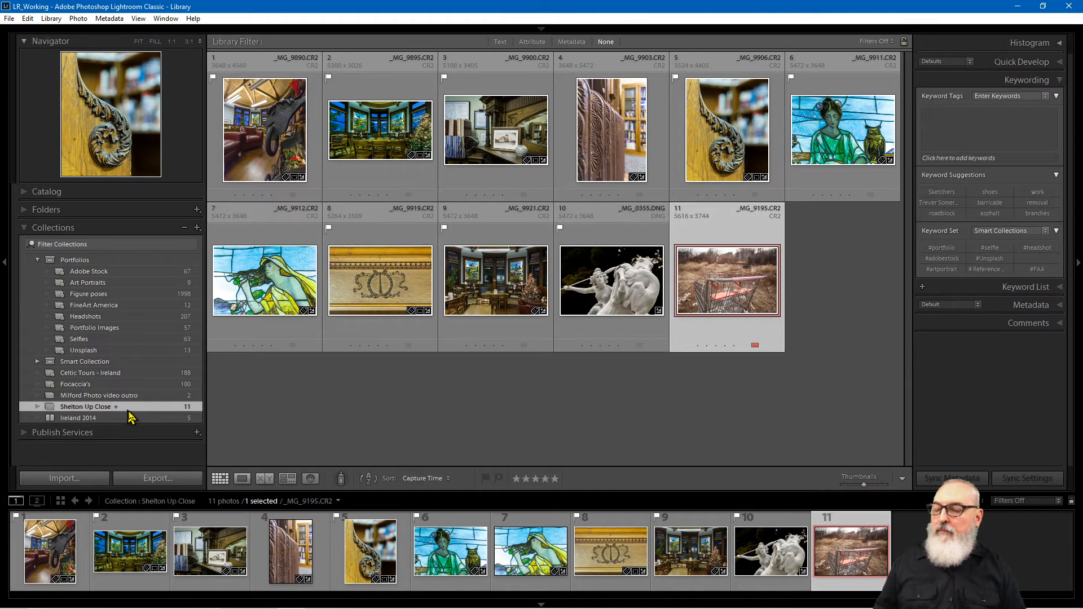
Step: Deselect the red-labelled cart photo _MG_9195.CR2 in the grid
left_click(536, 421)
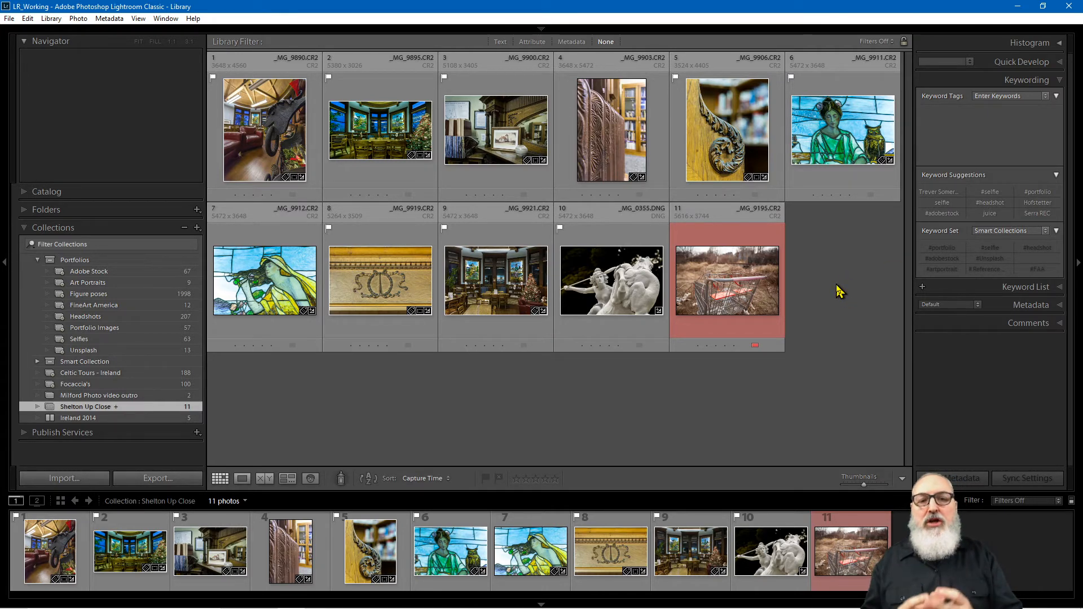
left_click(37, 260)
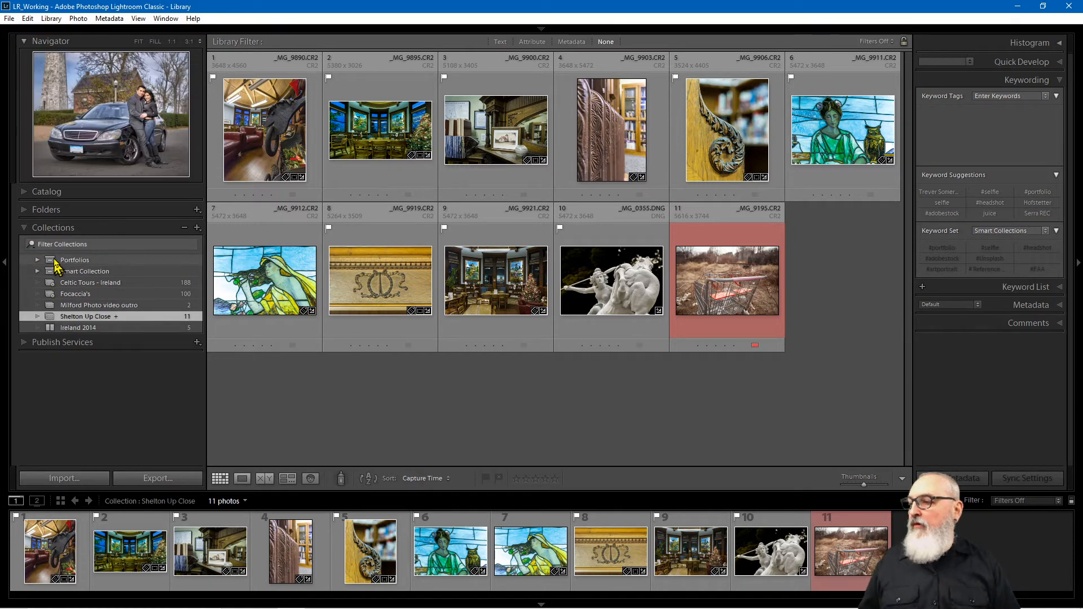
left_click(37, 260)
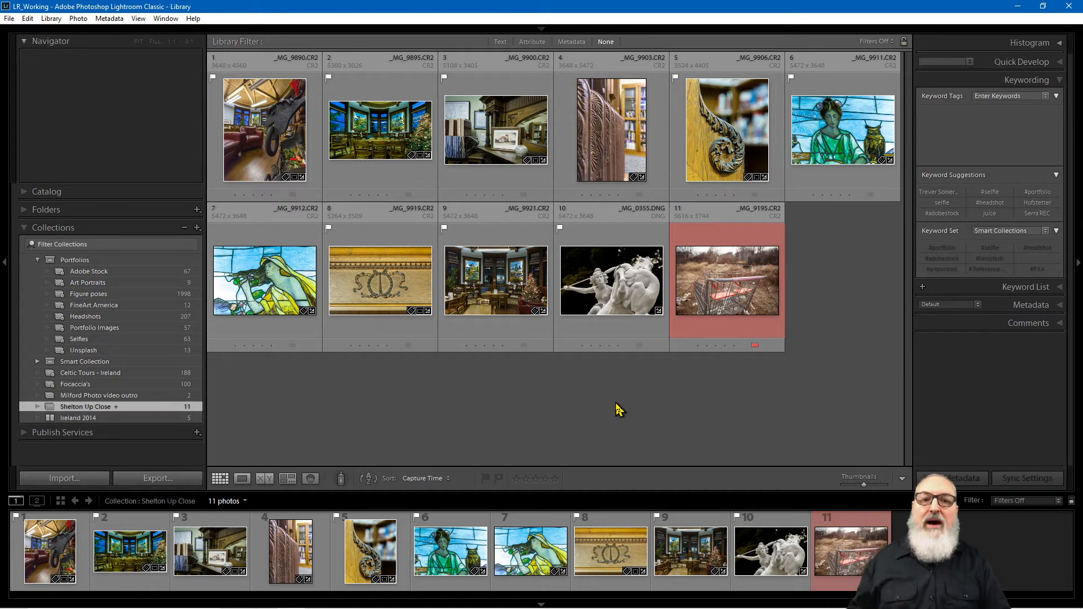
mouse_move(579, 299)
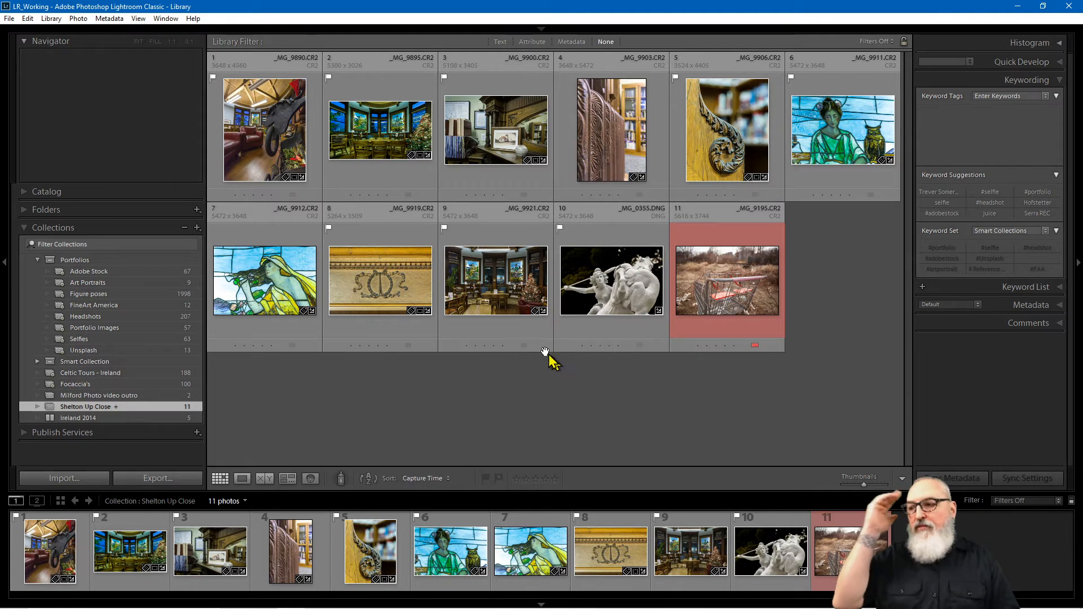
Step: Browse Selfies and Celtic Tours - Ireland, then expand Smart Collection and open Without Keywords
left_click(99, 340)
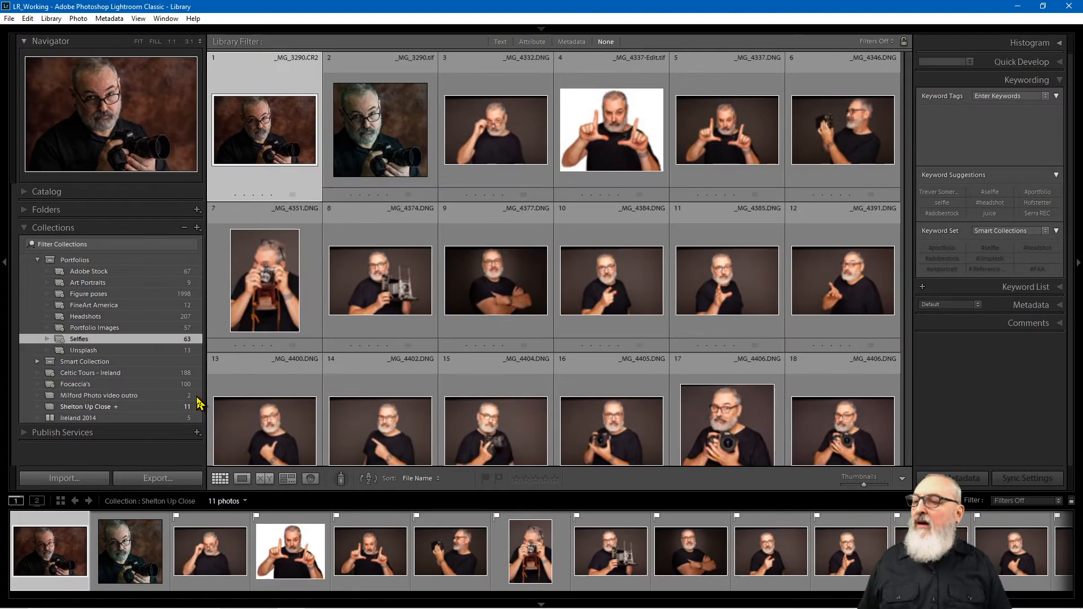
left_click_drag(912, 148, 896, 477)
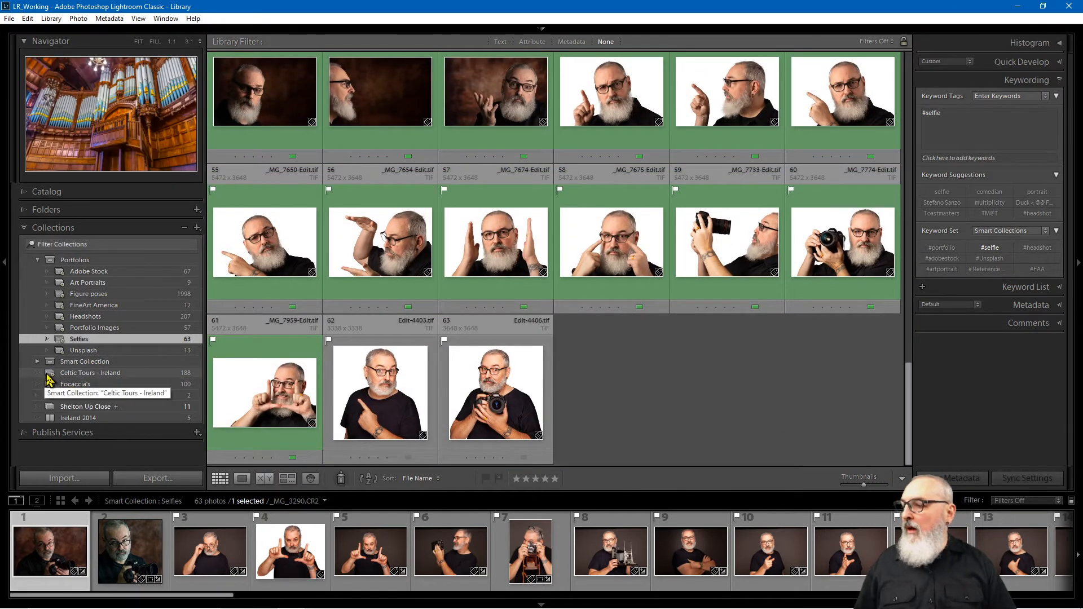
left_click(59, 375)
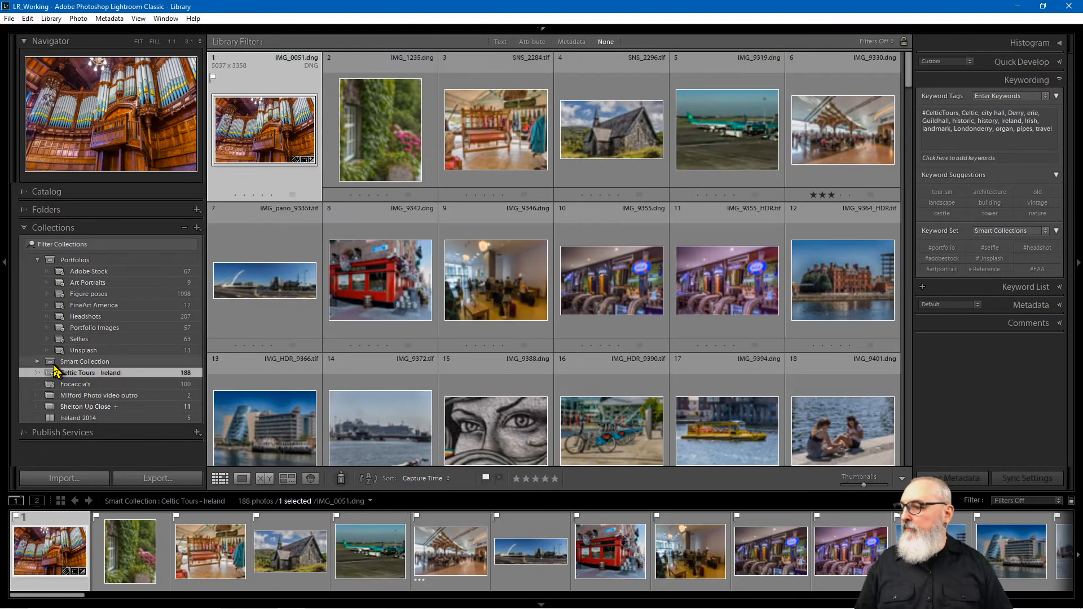
left_click(70, 361)
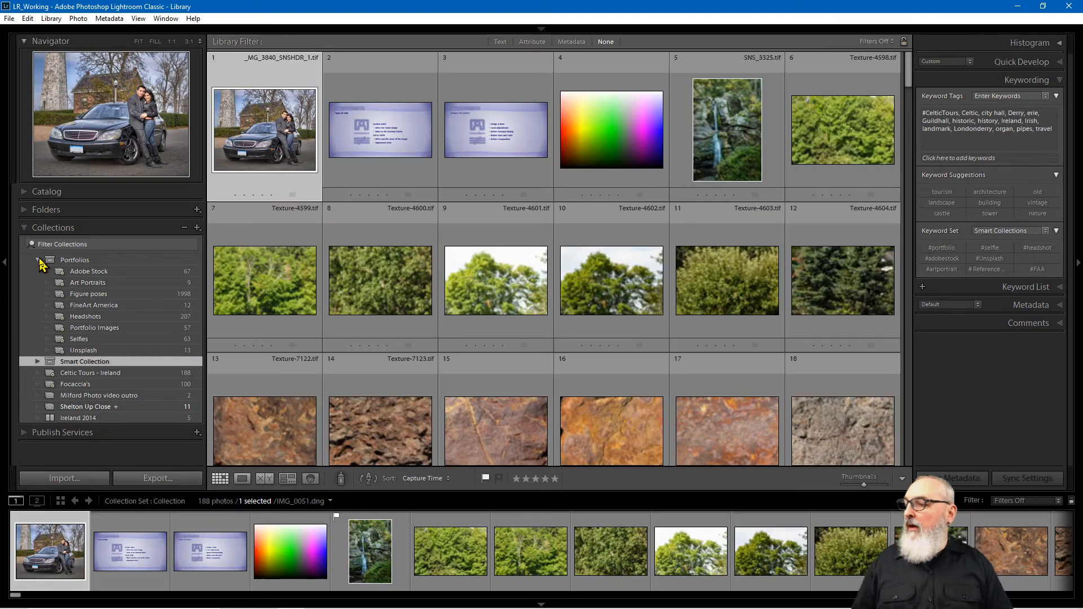
left_click(37, 259)
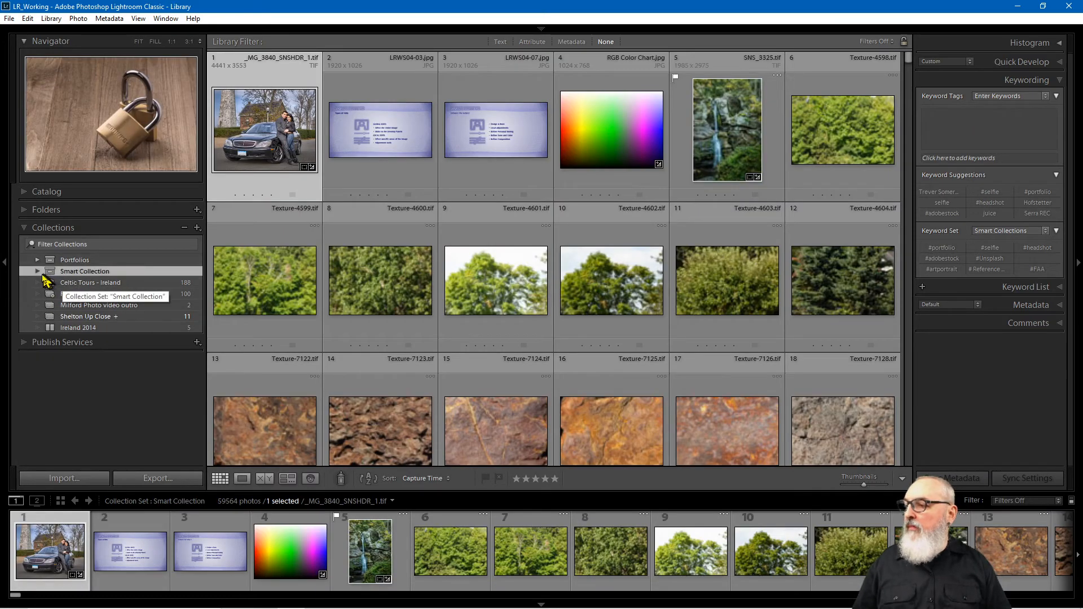
left_click(37, 271)
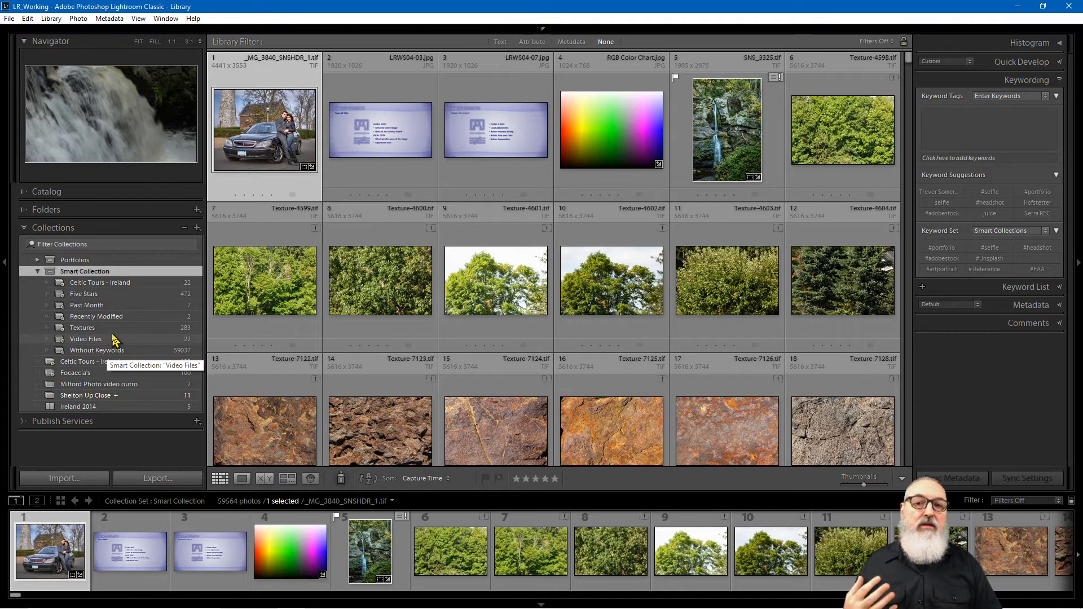
left_click(119, 351)
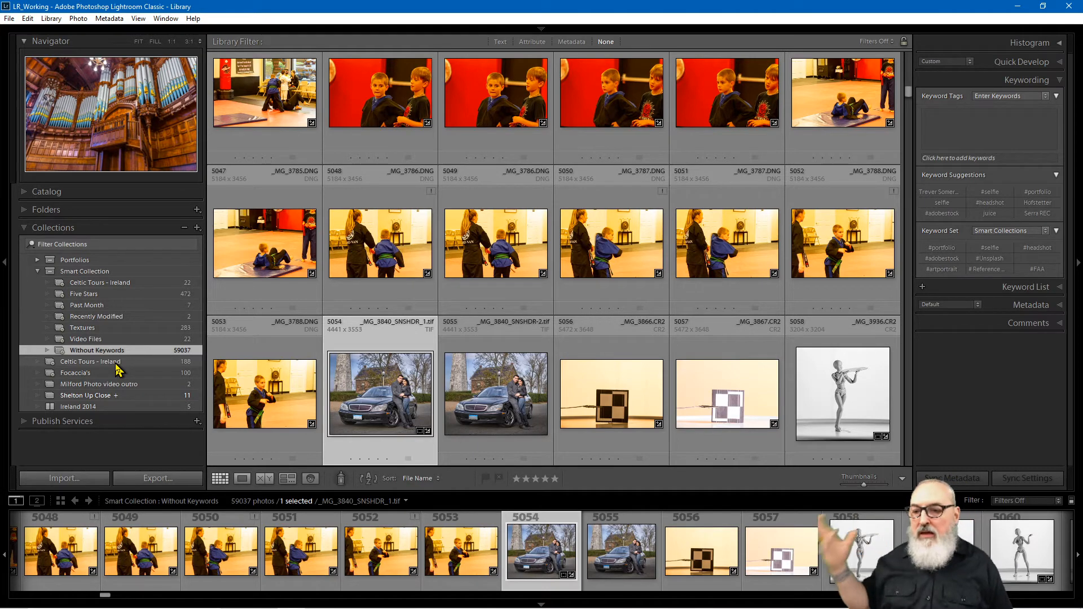
Step: Tag photos 5041 through 5053 with the keyword 'karate'
left_click(266, 106)
left_click(282, 427, "shift")
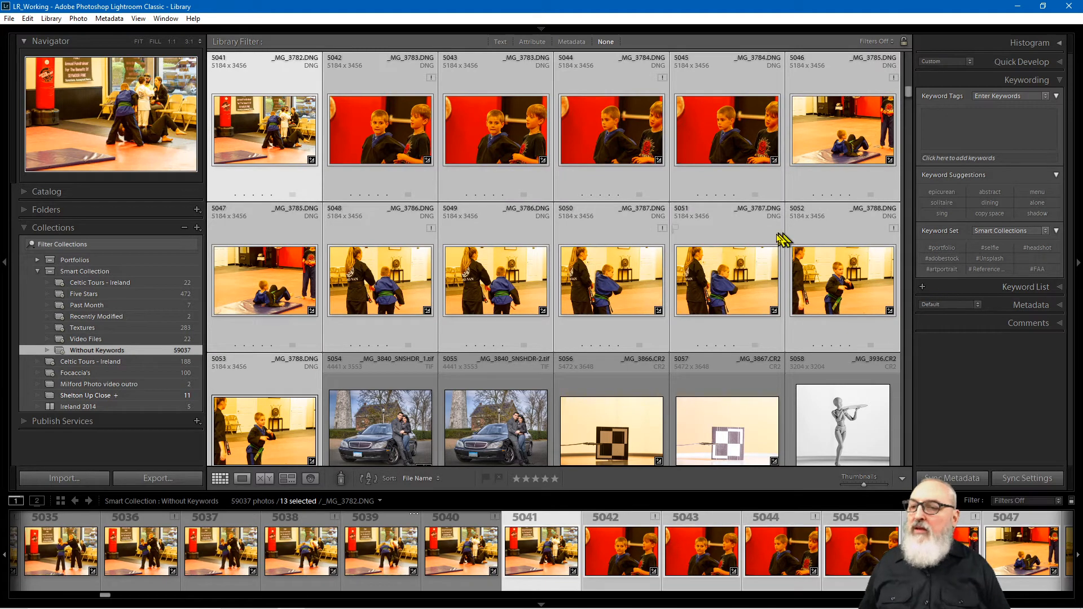
left_click(991, 153)
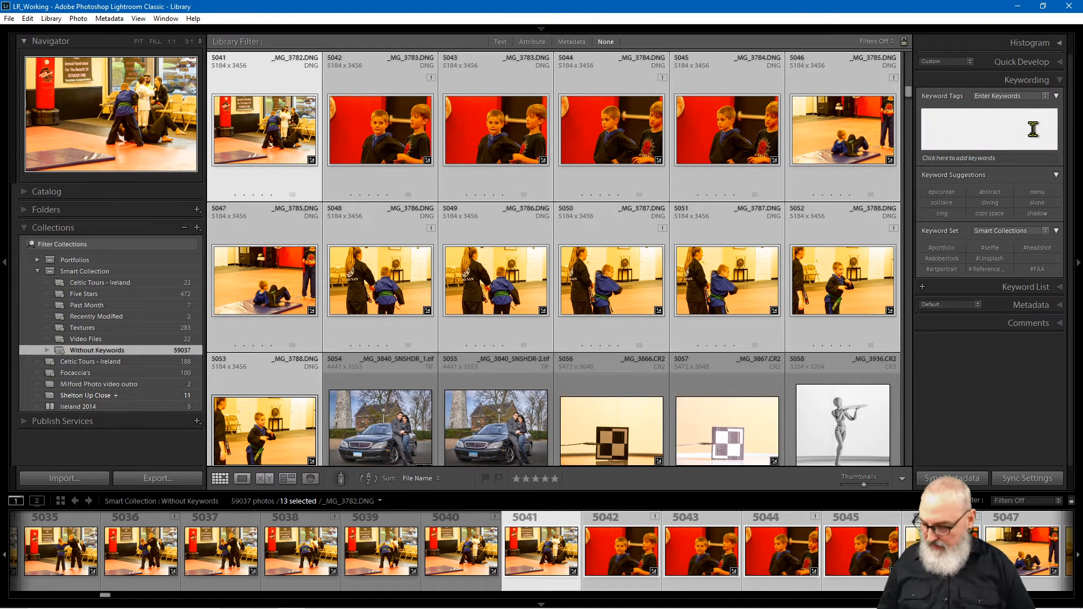
type("kara")
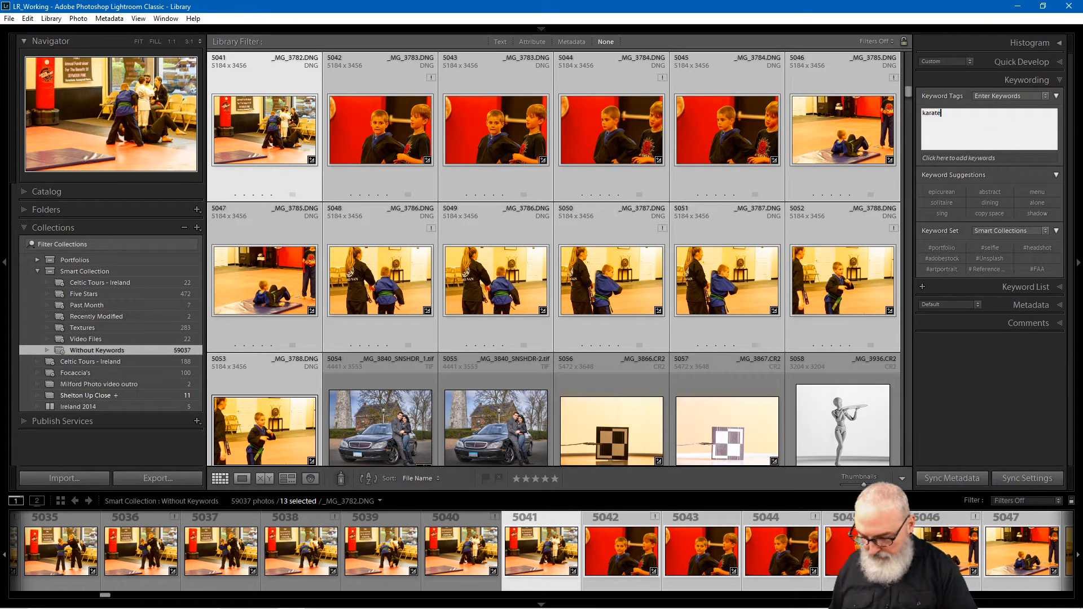
type("te")
key("Return")
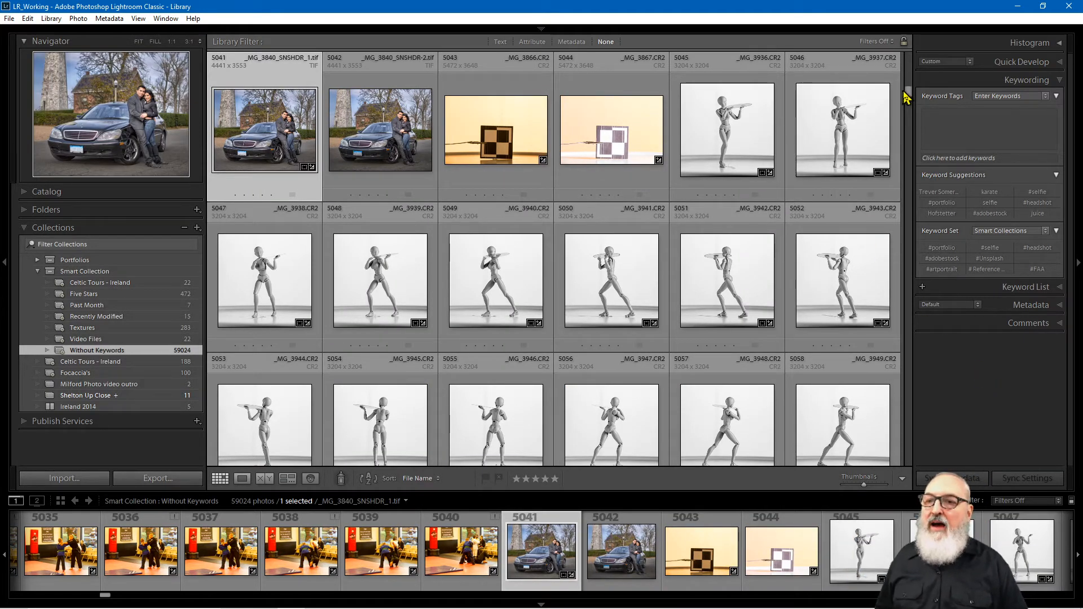
Step: Scroll the grid, then show the Video Files smart collection's 22 MOV clips
left_click_drag(908, 99, 908, 155)
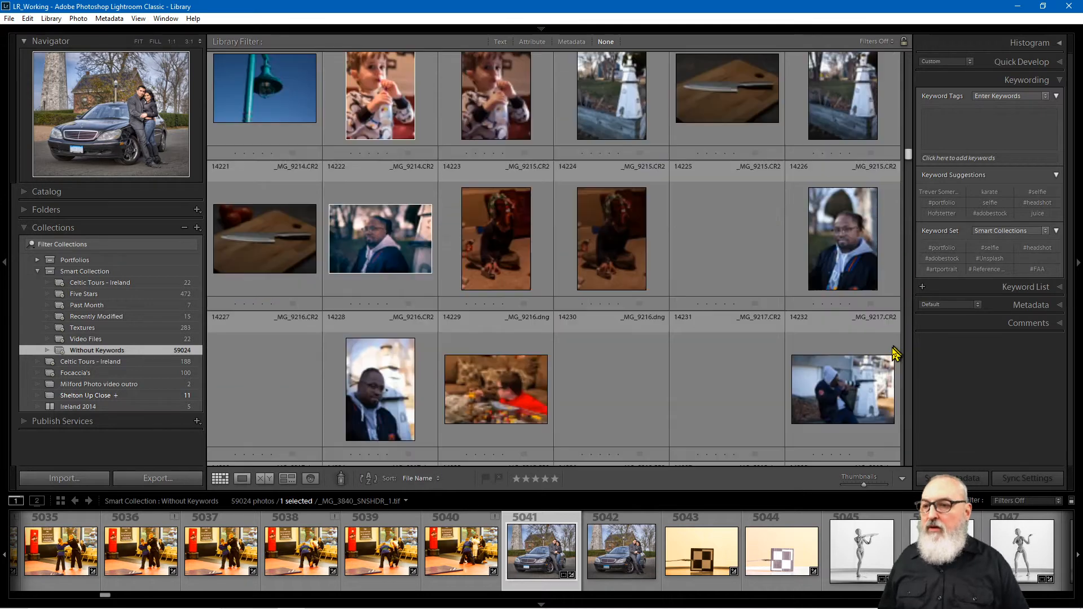
left_click(908, 252)
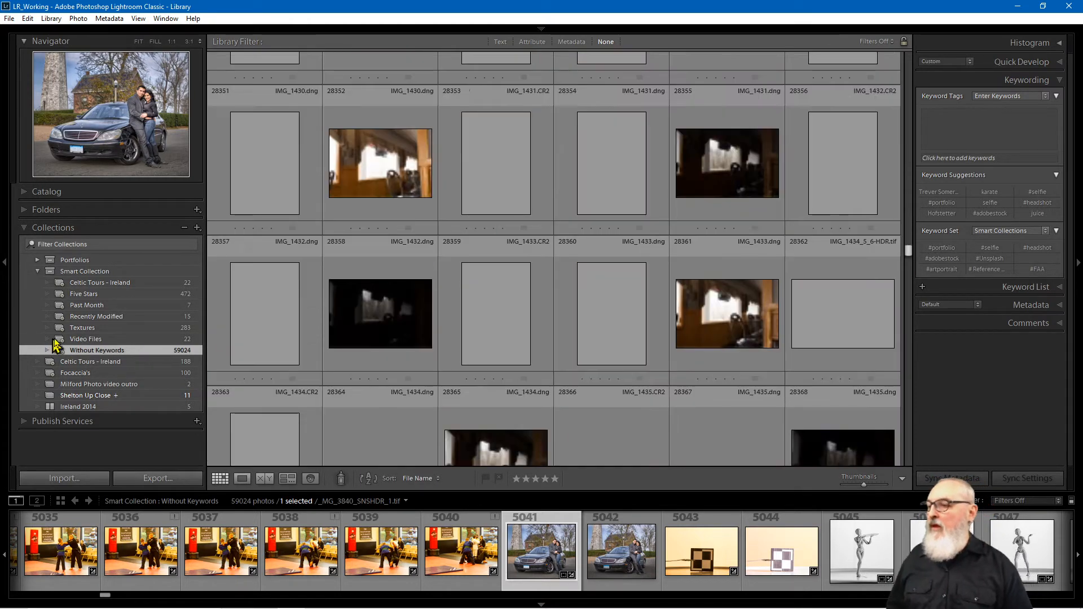
left_click(93, 340)
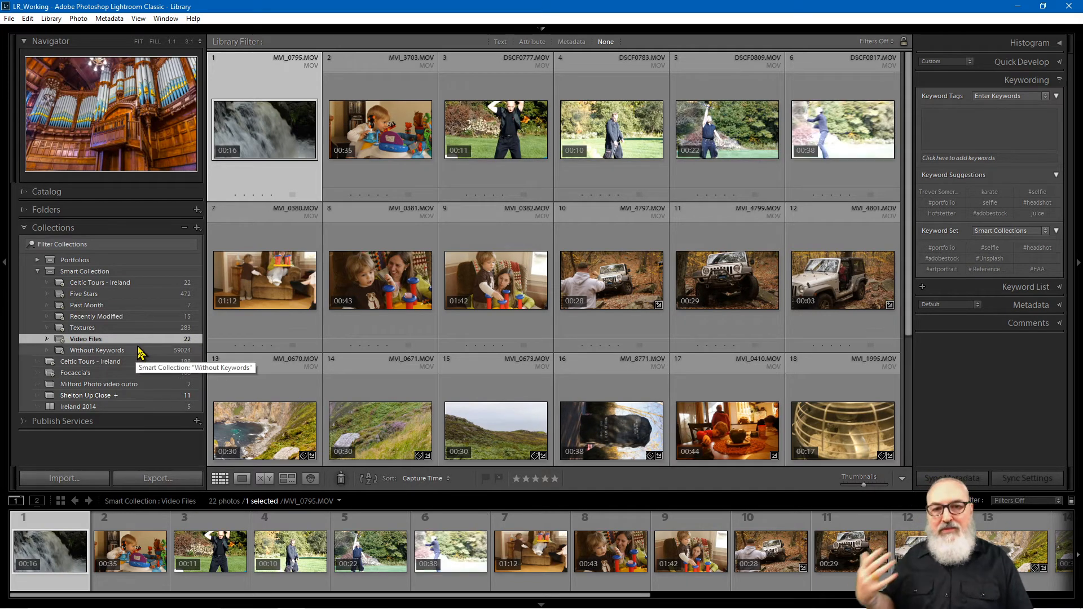
Step: Browse Recently Modified, then show the Past Month smart collection's 7 images
left_click(136, 317)
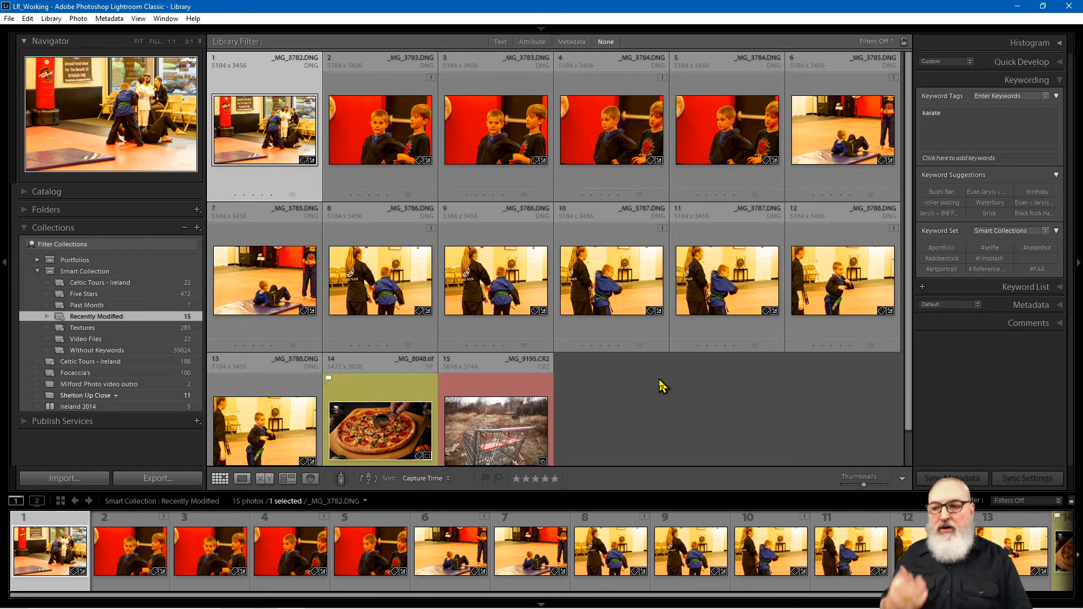
left_click(650, 404)
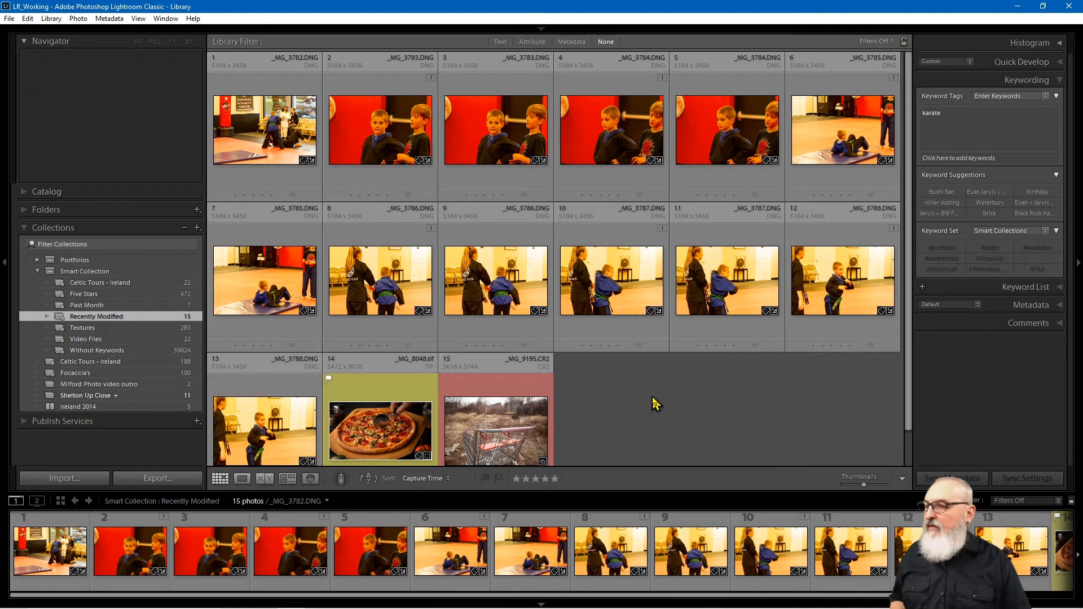
left_click(127, 306)
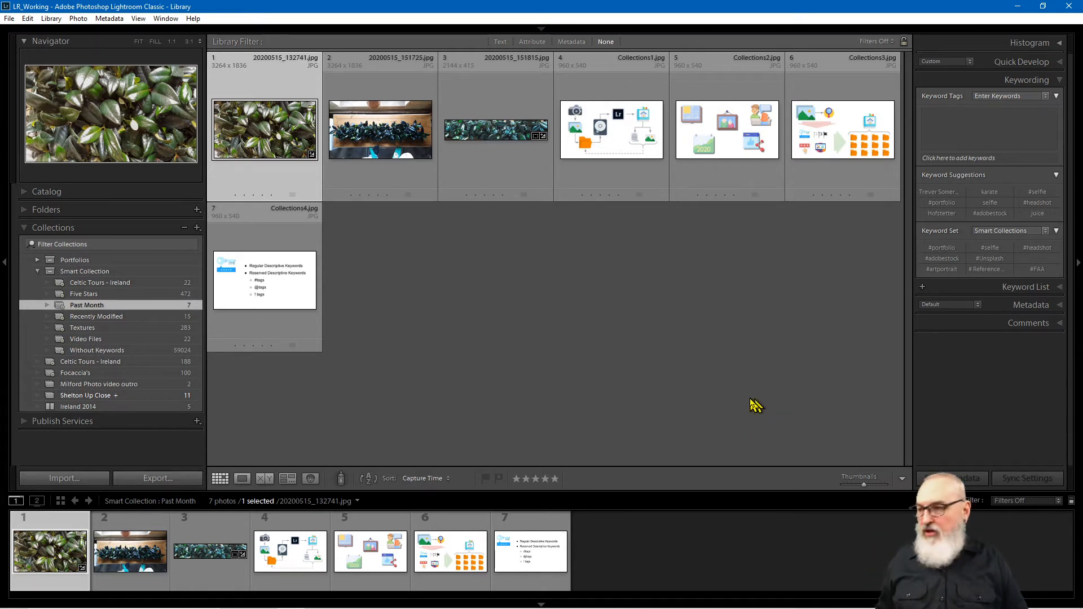
Step: Show the Five Stars smart collection's 472 photos and view a thumbnail's info tooltip
left_click(121, 294)
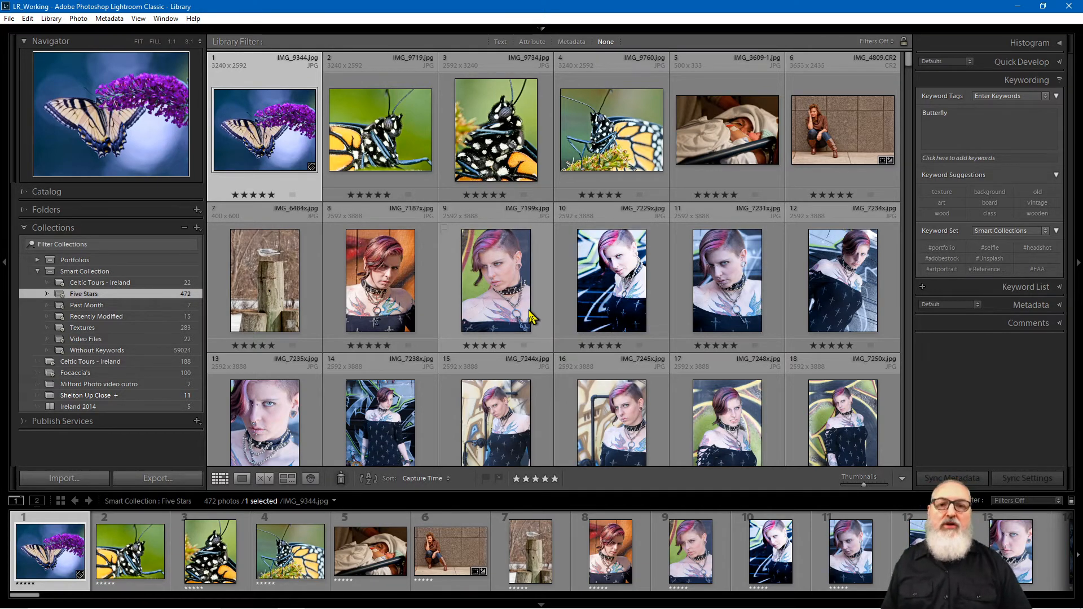
mouse_move(531, 317)
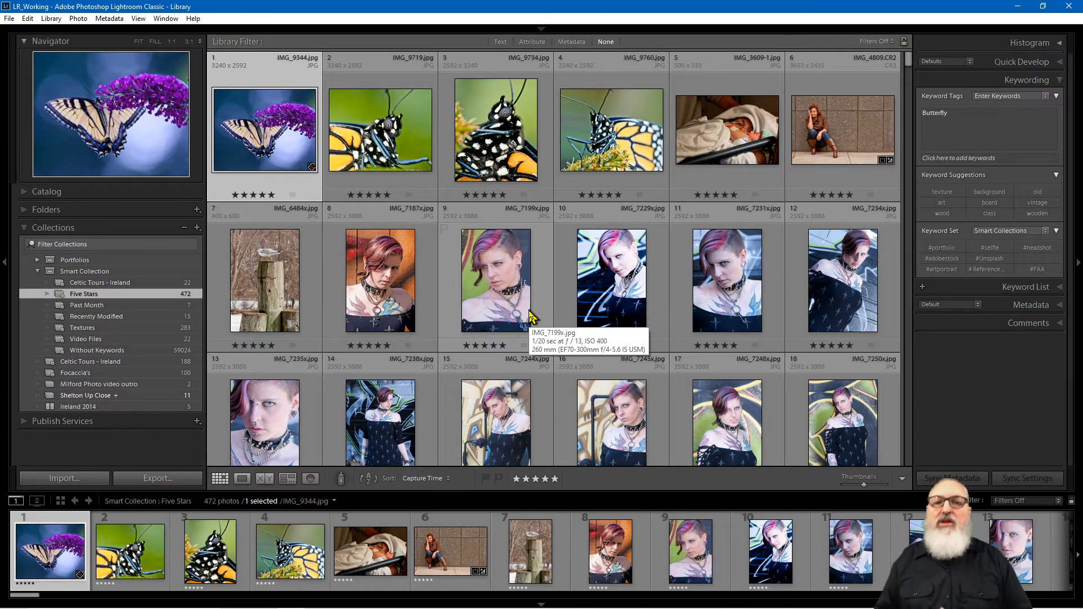
Step: Collapse the Smart Collection set to see all 59564 photos and select butterfly photo 6592 (IMG_9344-1-2.jpg)
left_click(37, 271)
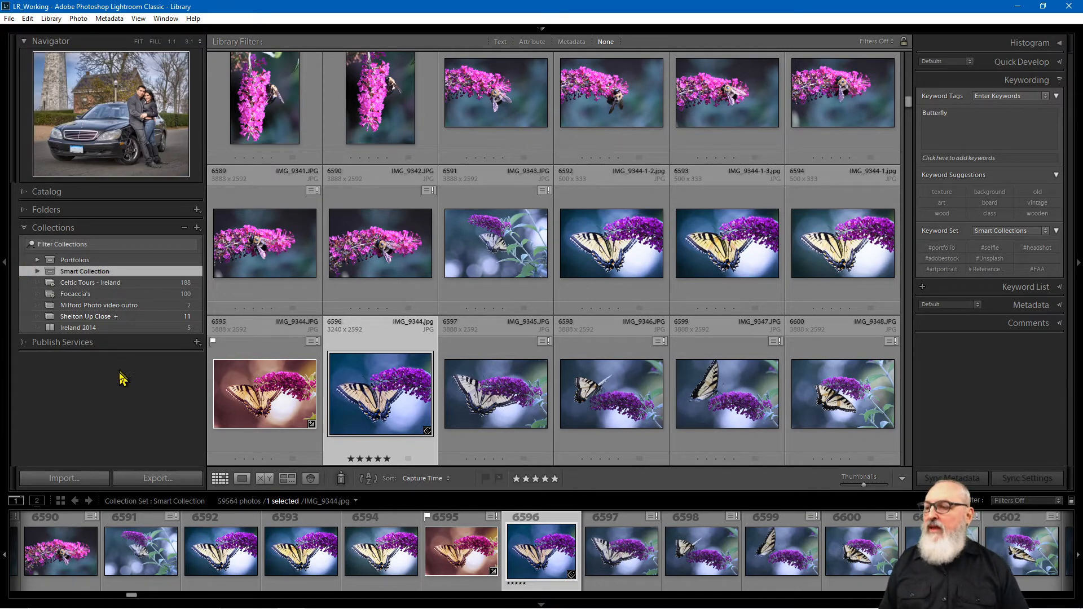
left_click(614, 277)
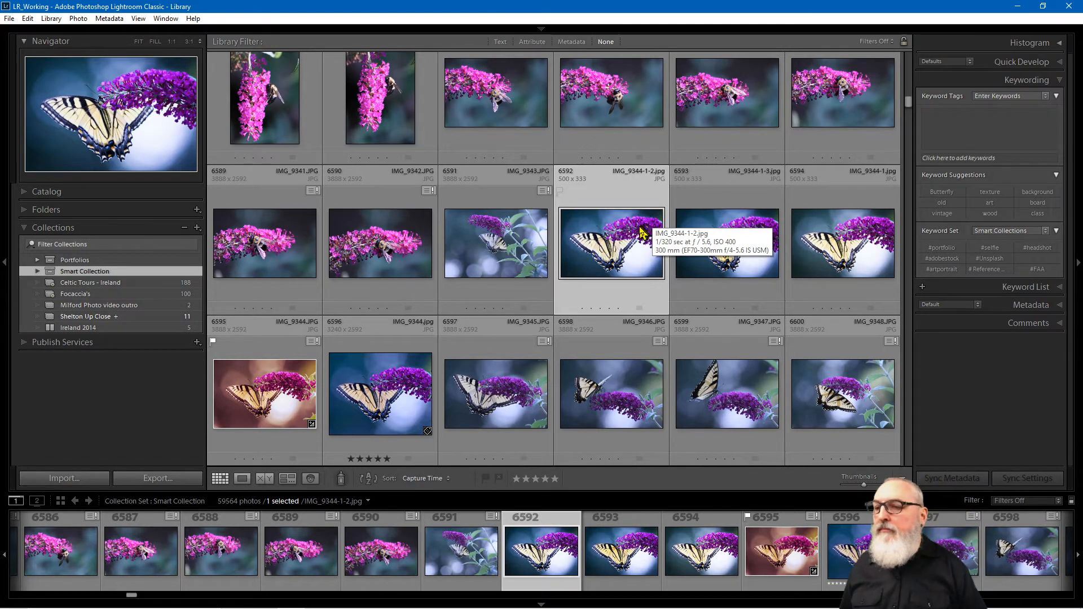
Step: Select photos 6592–6600, give them all the keyword Butterfly, then select photo 6593 alone
left_click(841, 389, "shift")
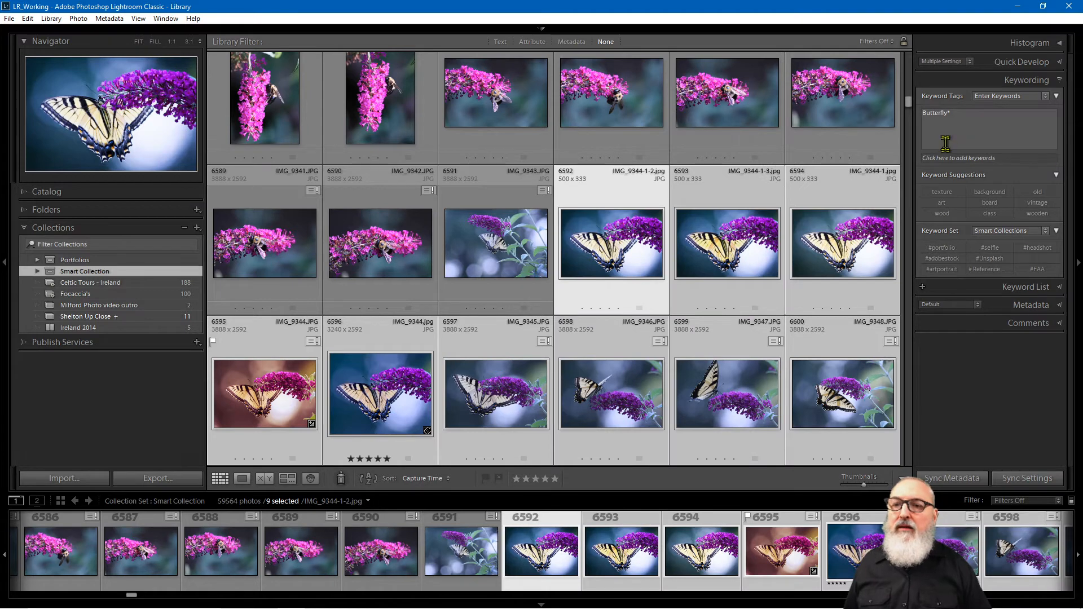
left_click(965, 116)
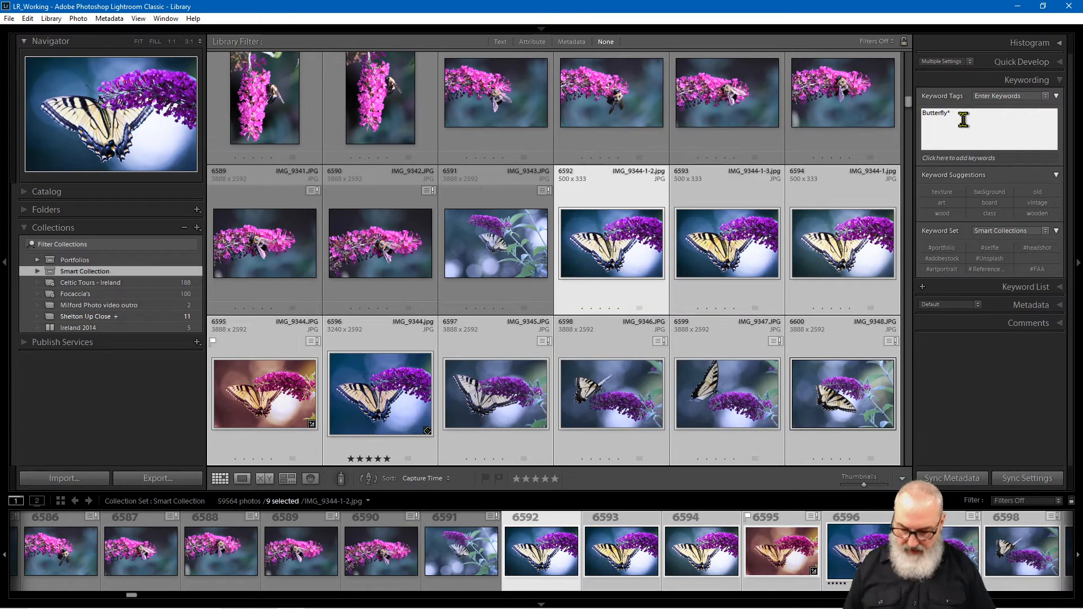
key("BackSpace")
key("Return")
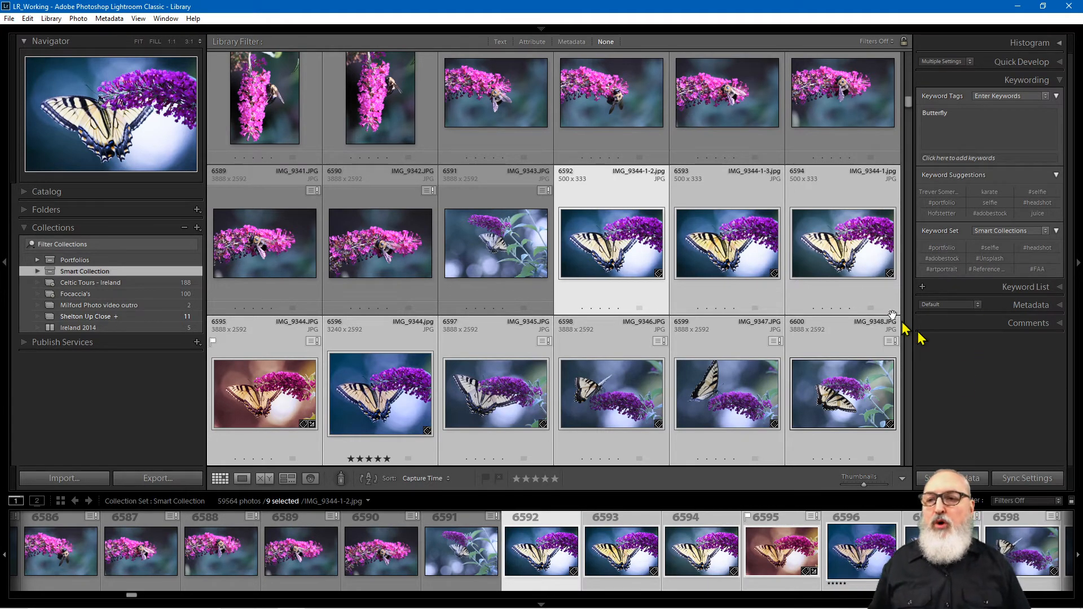
left_click(752, 197)
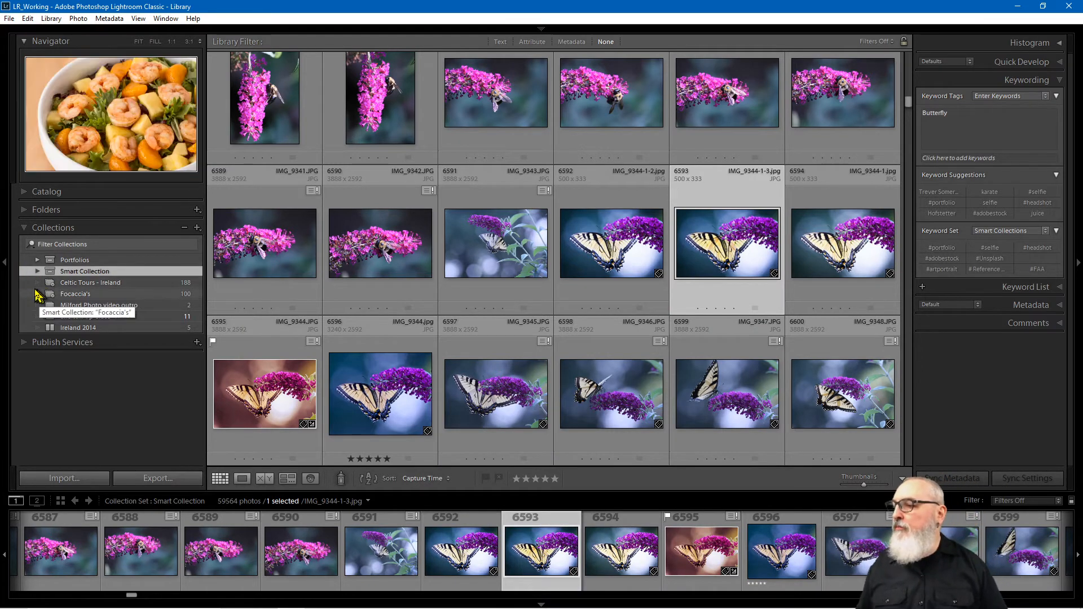
Step: Collapse the collections list and start a new smart collection from the Collections panel's + menu
left_click(66, 228)
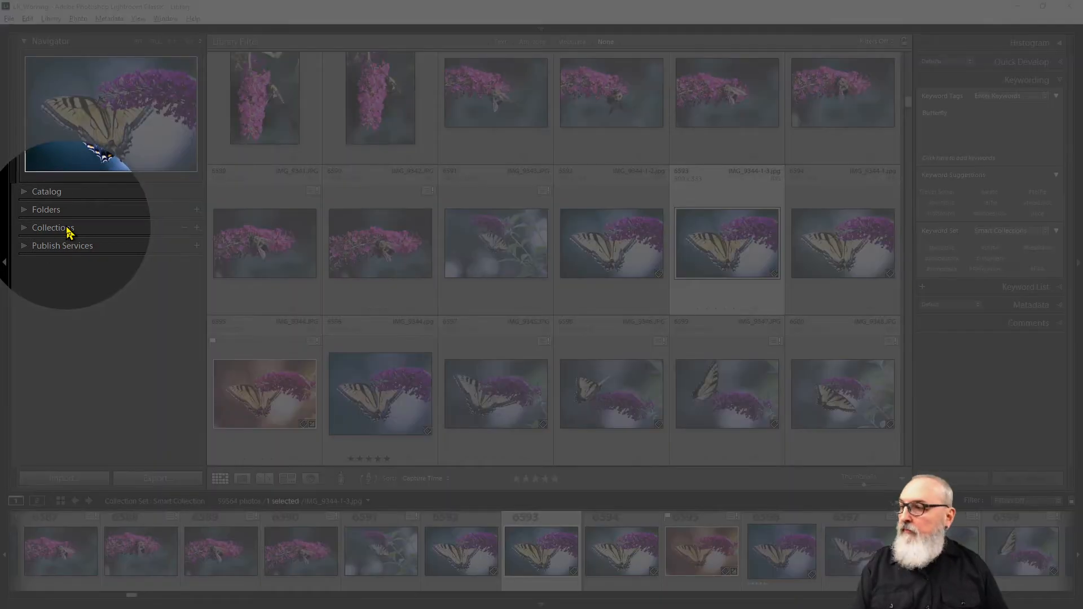
left_click(197, 228)
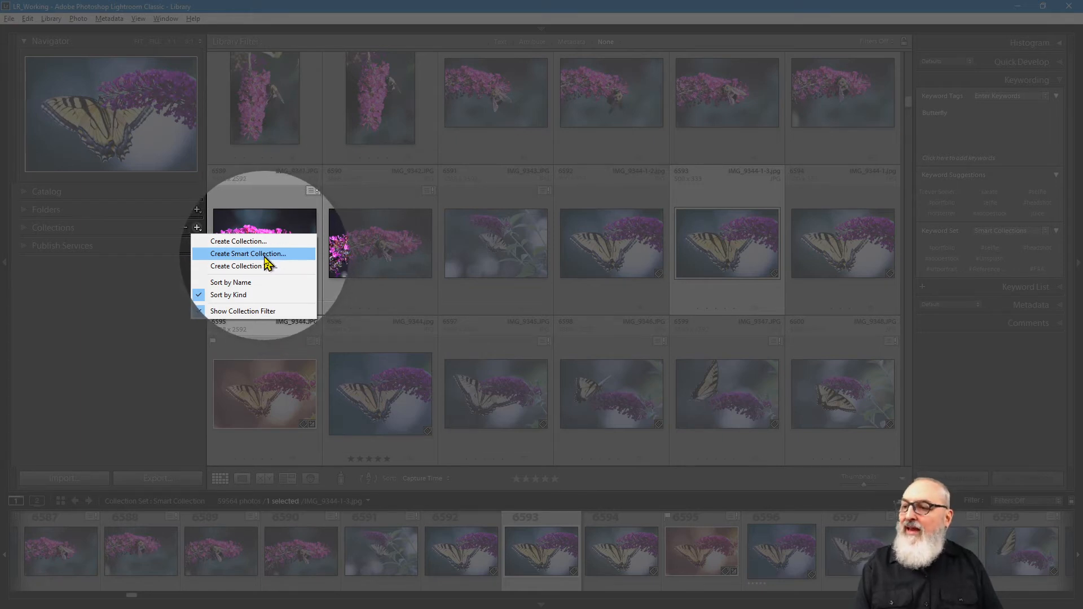
left_click(266, 255)
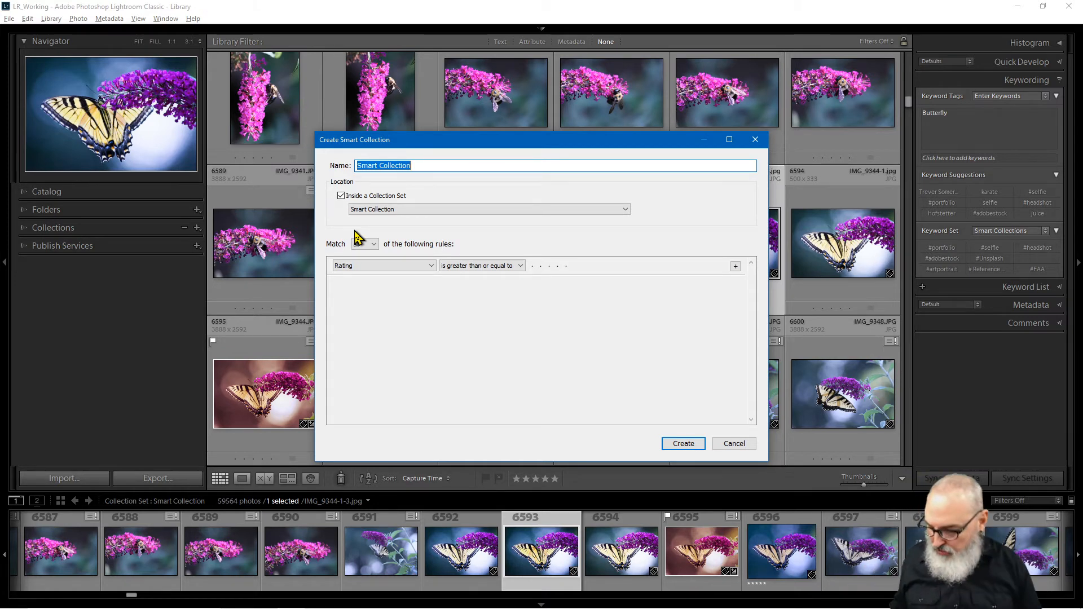
Step: Name the smart collection 'Butterfly Pictures' and place it outside any collection set
type("Butt")
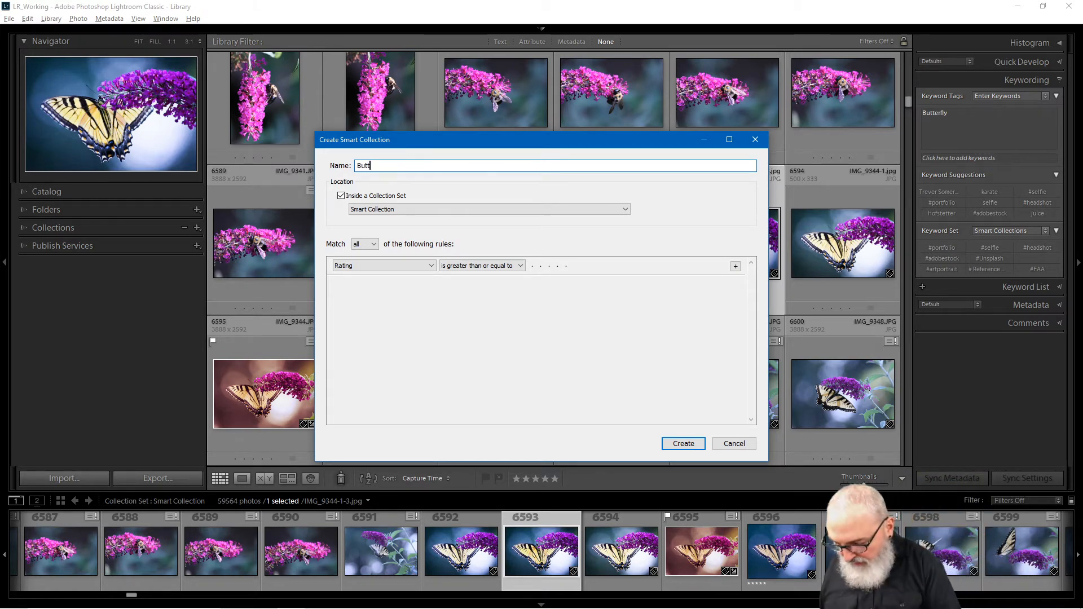
type("erfly ")
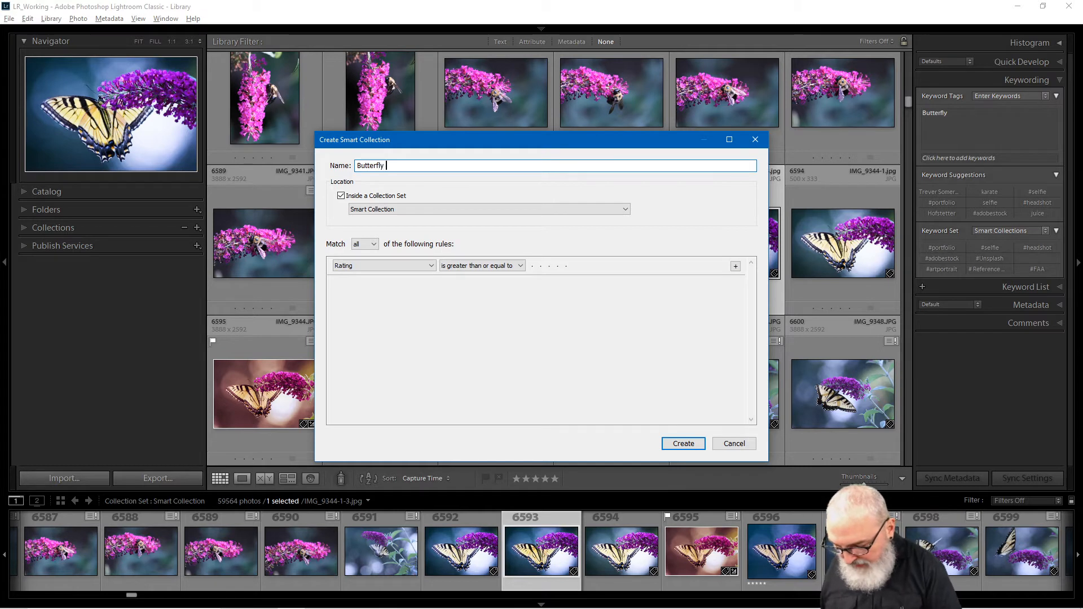
type("Pictures")
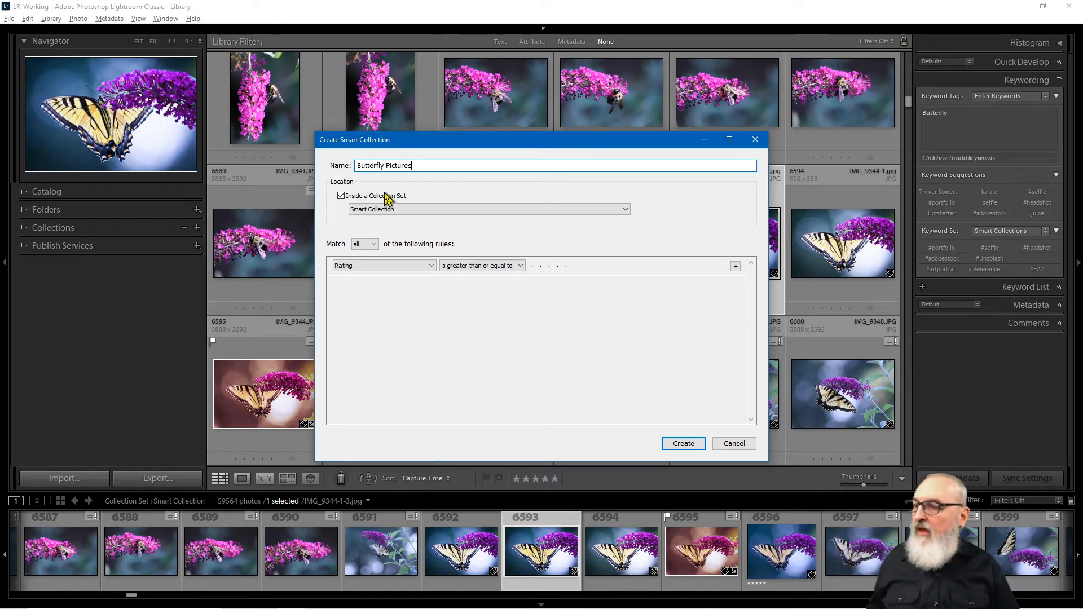
left_click(341, 196)
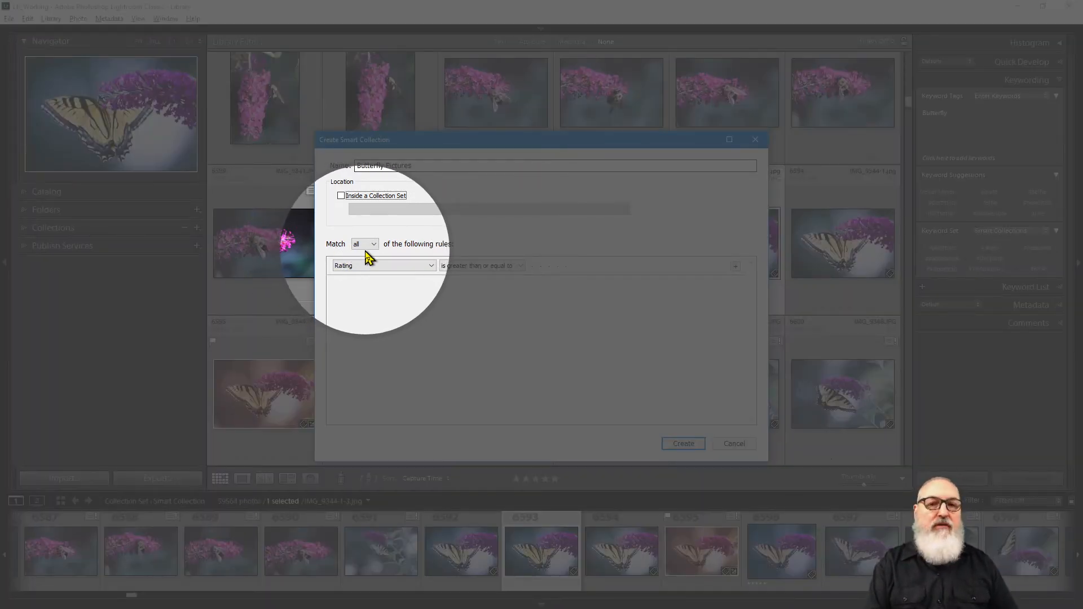
Step: Set Match to none, then to any, and open the Rating rule's criteria list
left_click(373, 246)
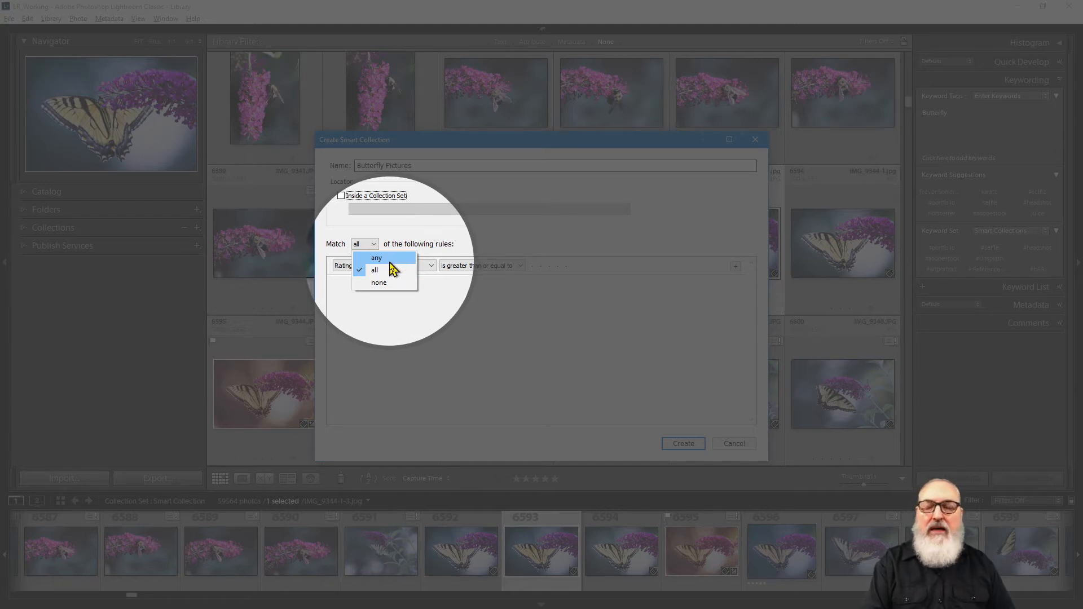
left_click(388, 261)
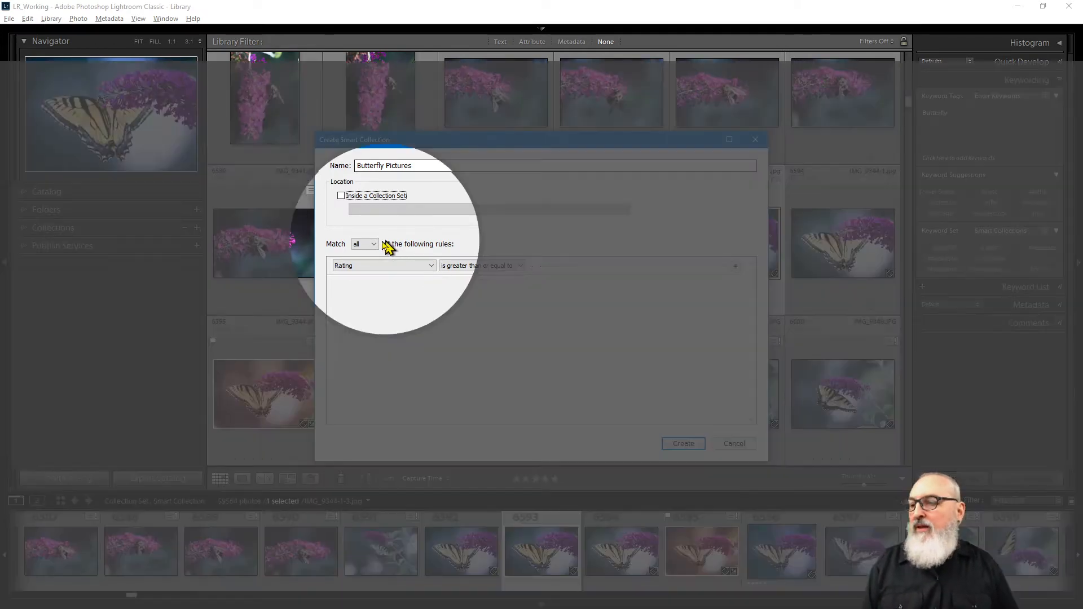
left_click(373, 245)
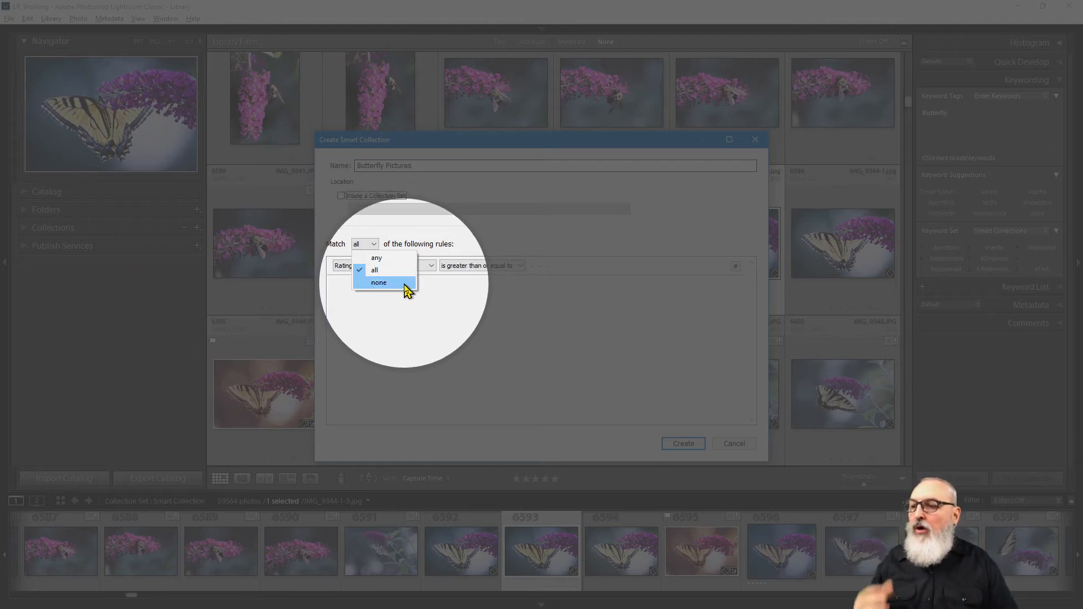
left_click(405, 284)
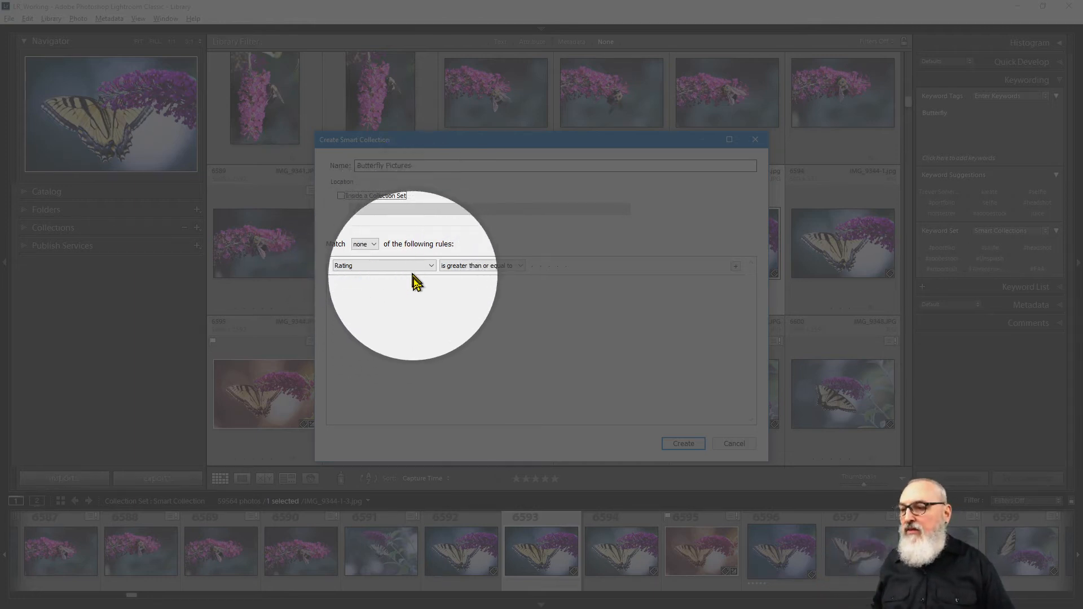
left_click(364, 245)
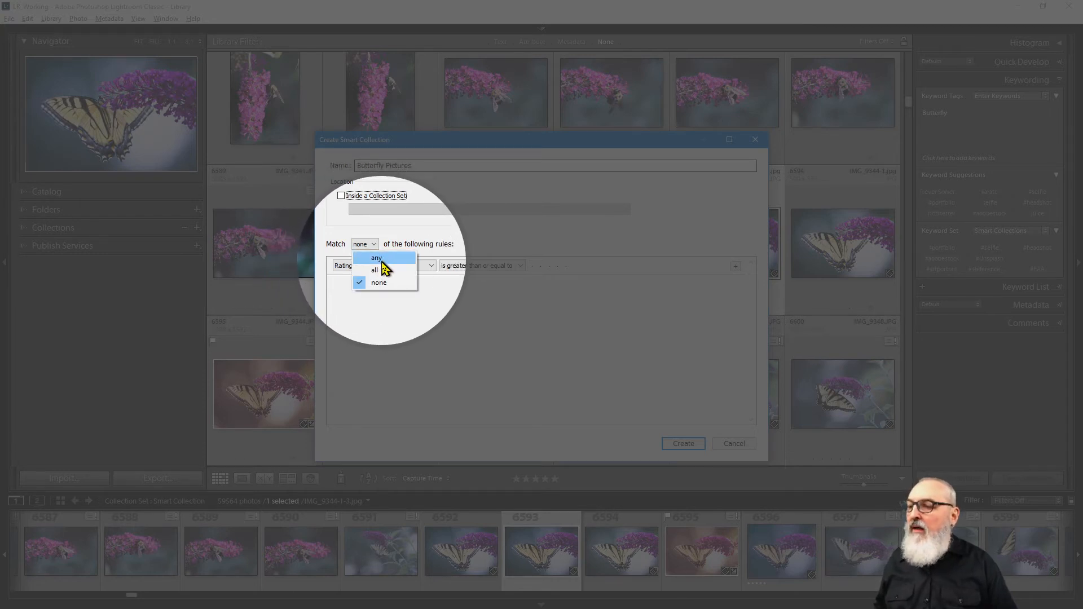
left_click(381, 259)
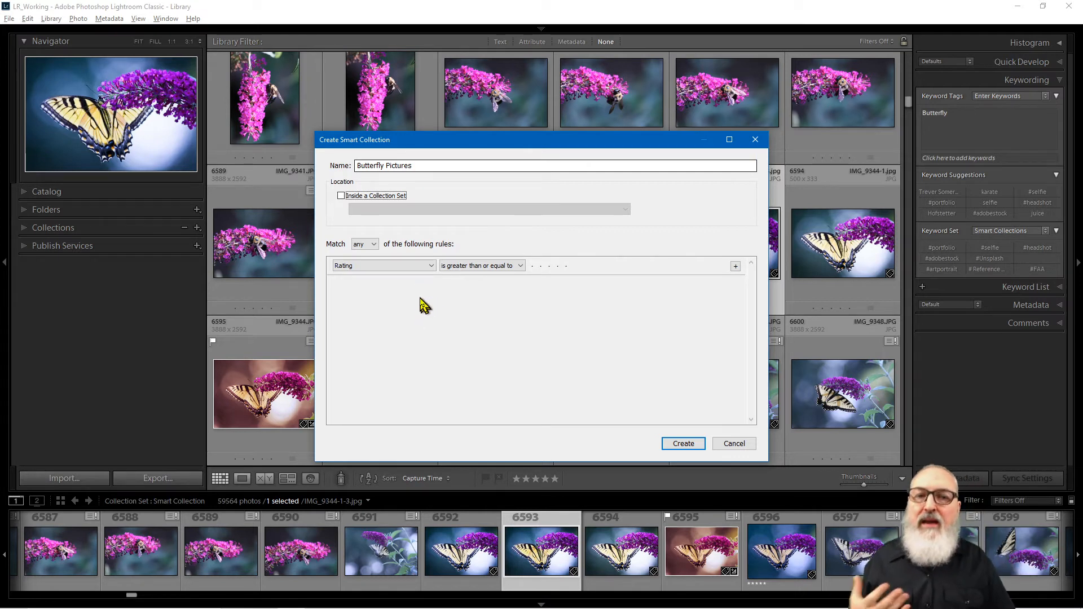
left_click(431, 267)
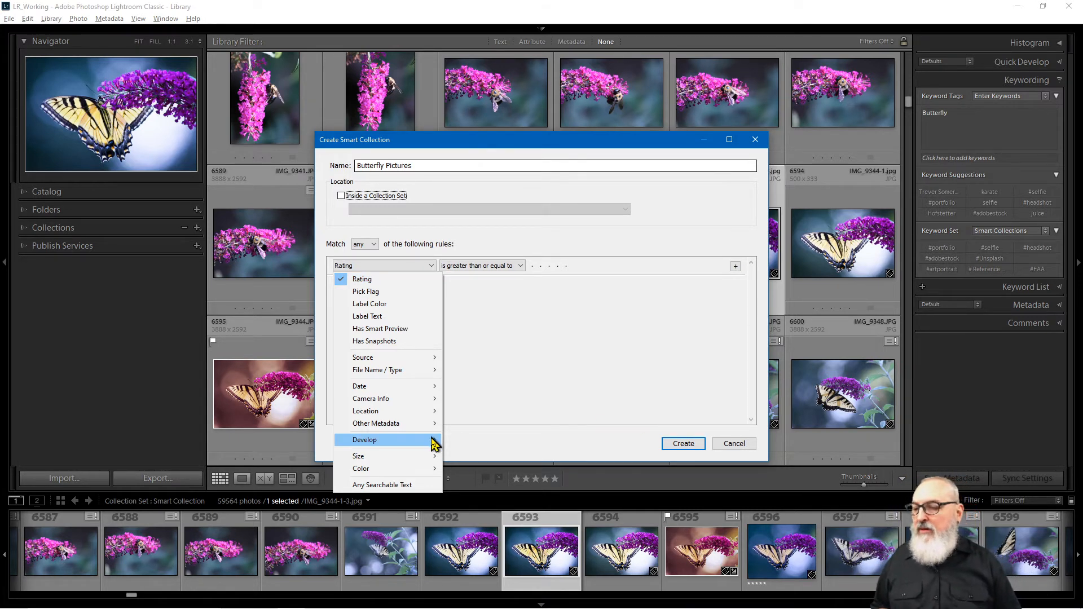
Step: Explore the criteria list from Develop to the Source options: Folder, Collection, Publish Collection, Published Via
mouse_move(427, 444)
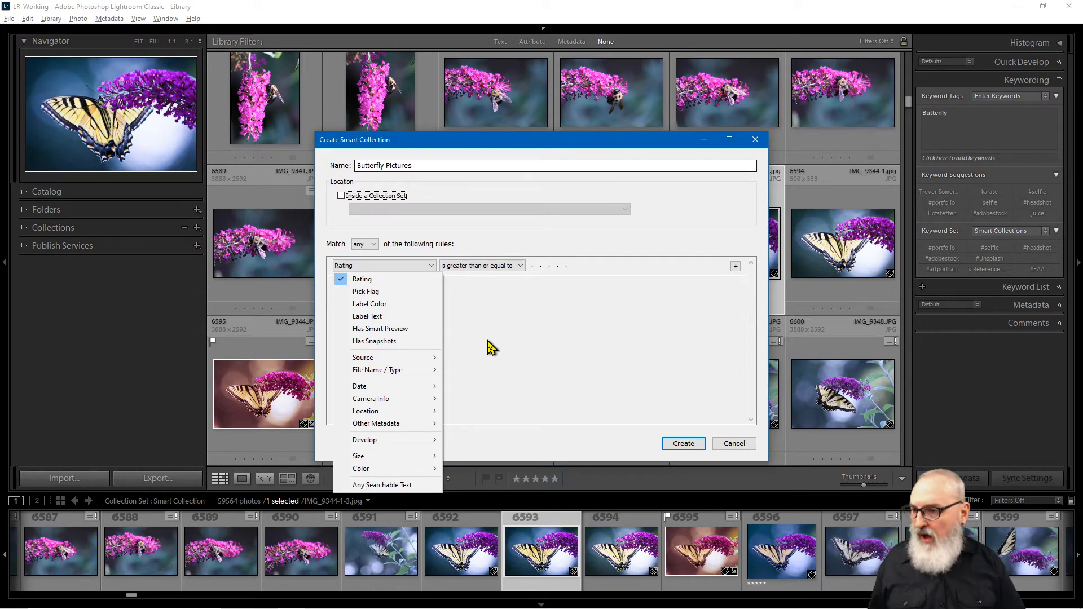
mouse_move(406, 358)
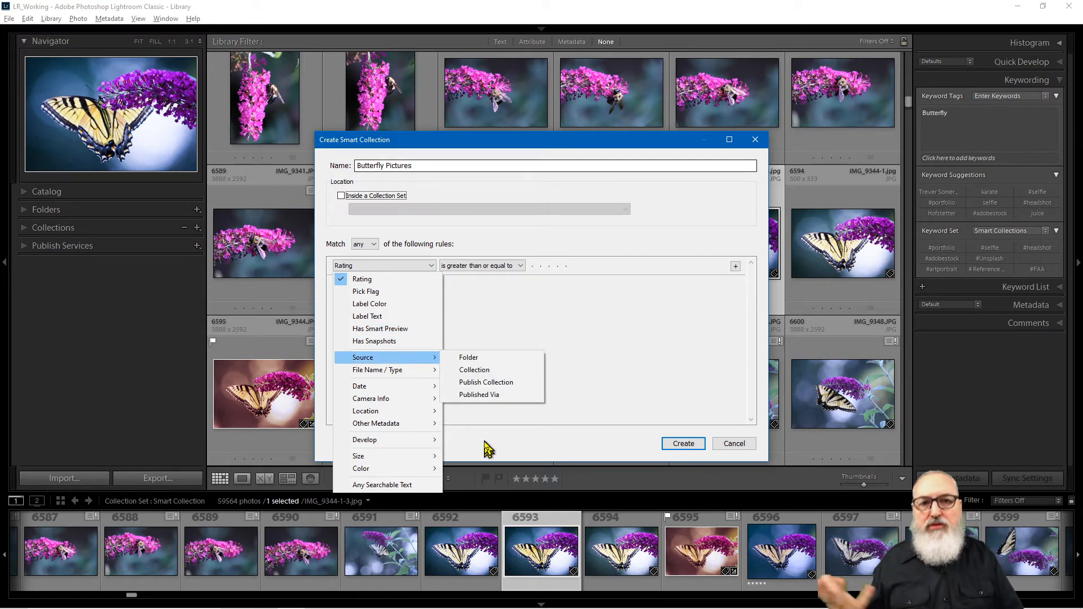
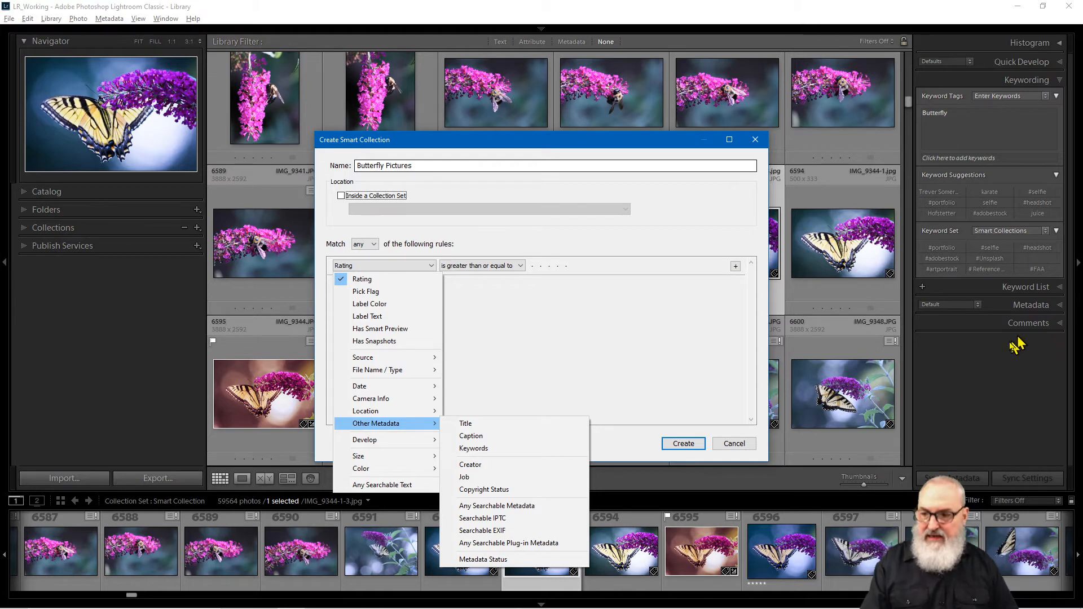
Step: Set the rule to Other Metadata > Keywords with 'contains', leaving the value field empty and active
key("ctrl")
key("ctrl")
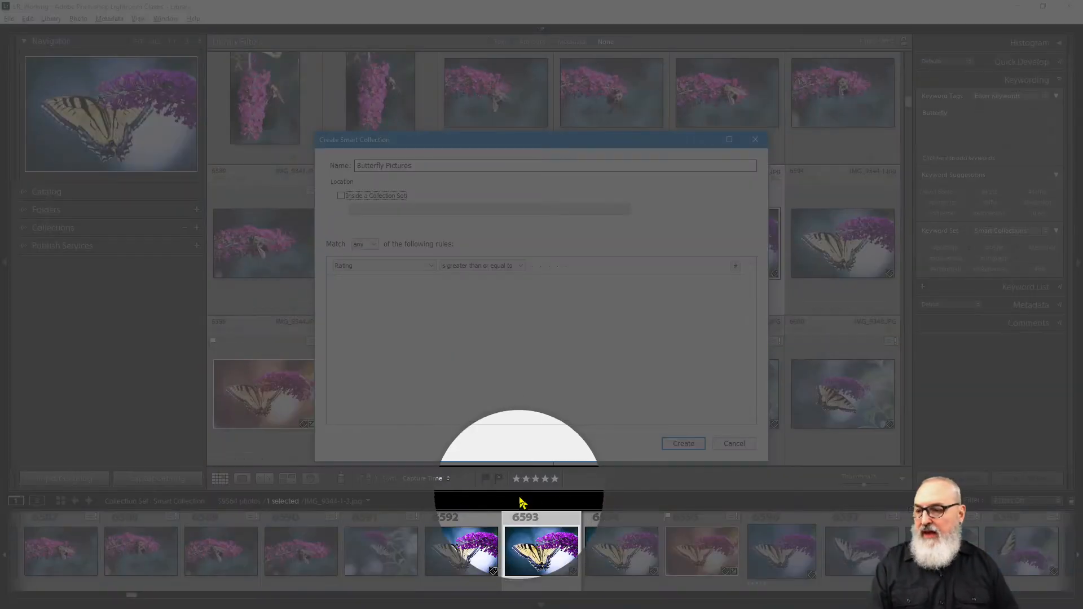
left_click(430, 266)
mouse_move(396, 424)
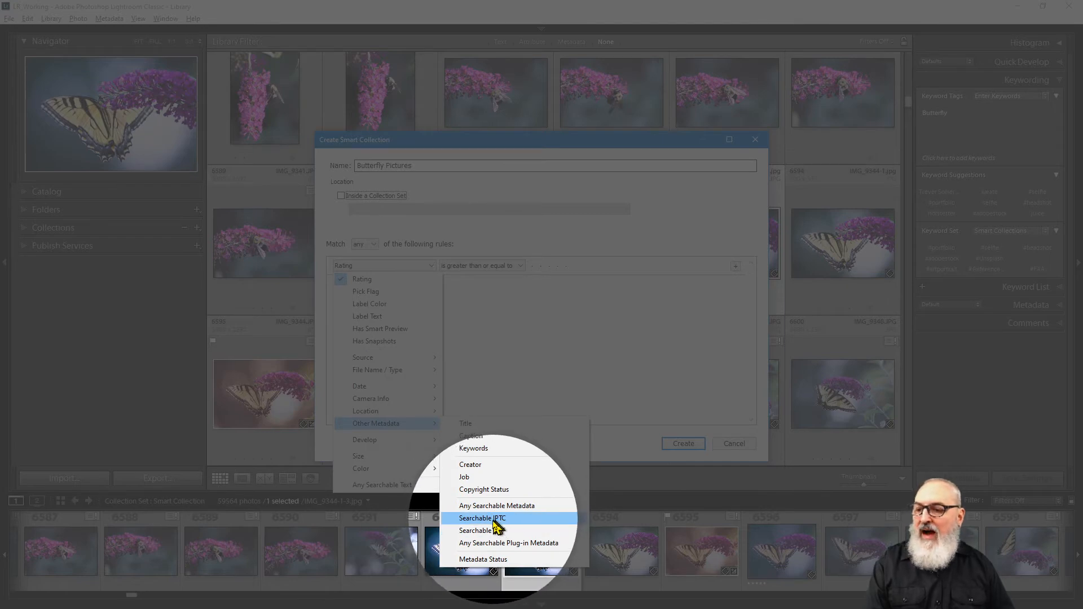
key("alt")
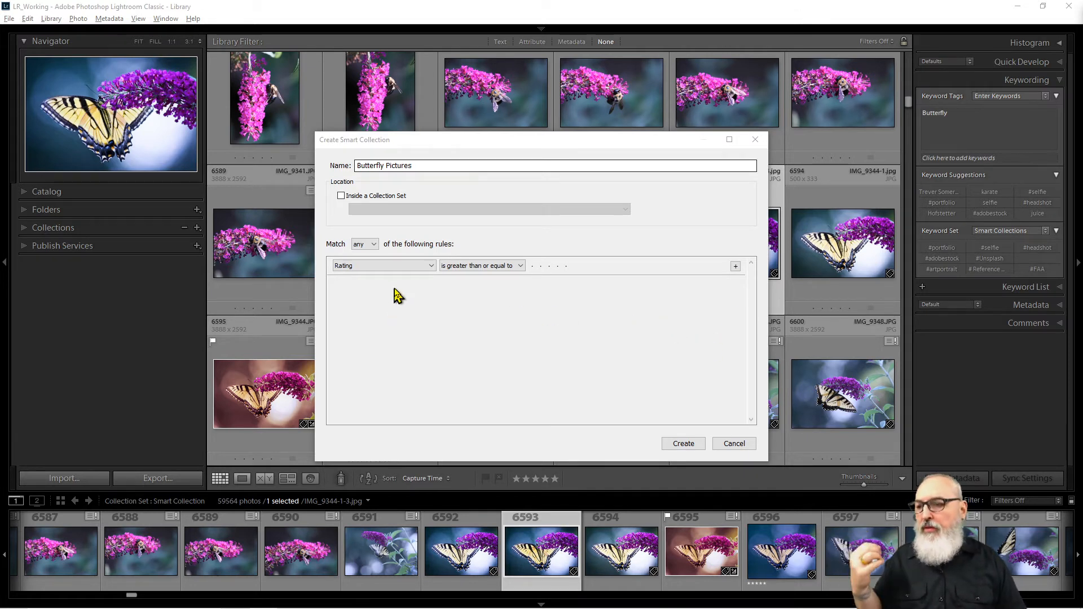
left_click(432, 266)
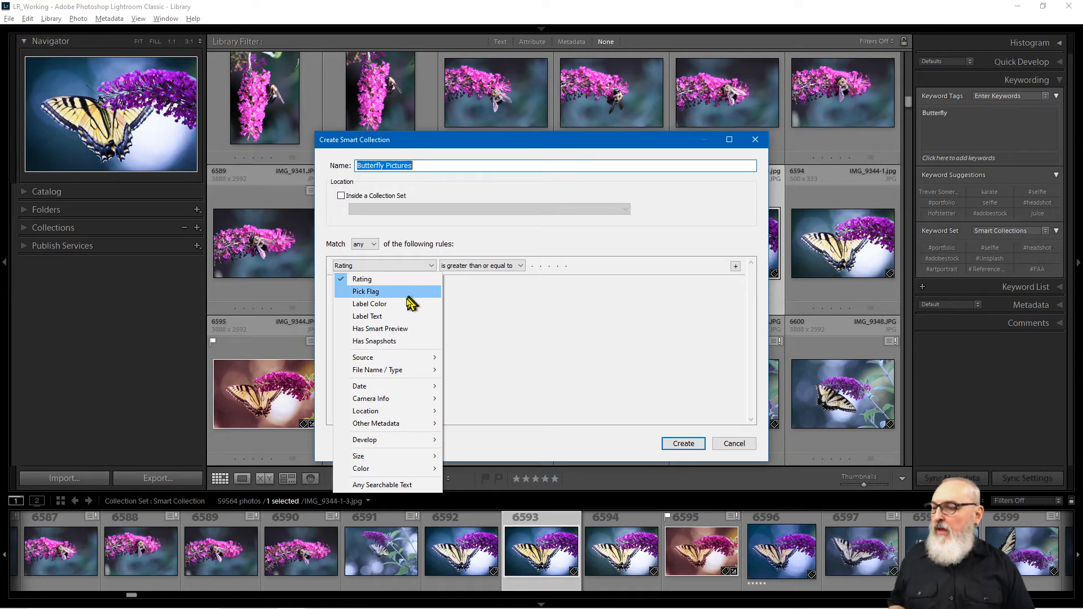
mouse_move(404, 427)
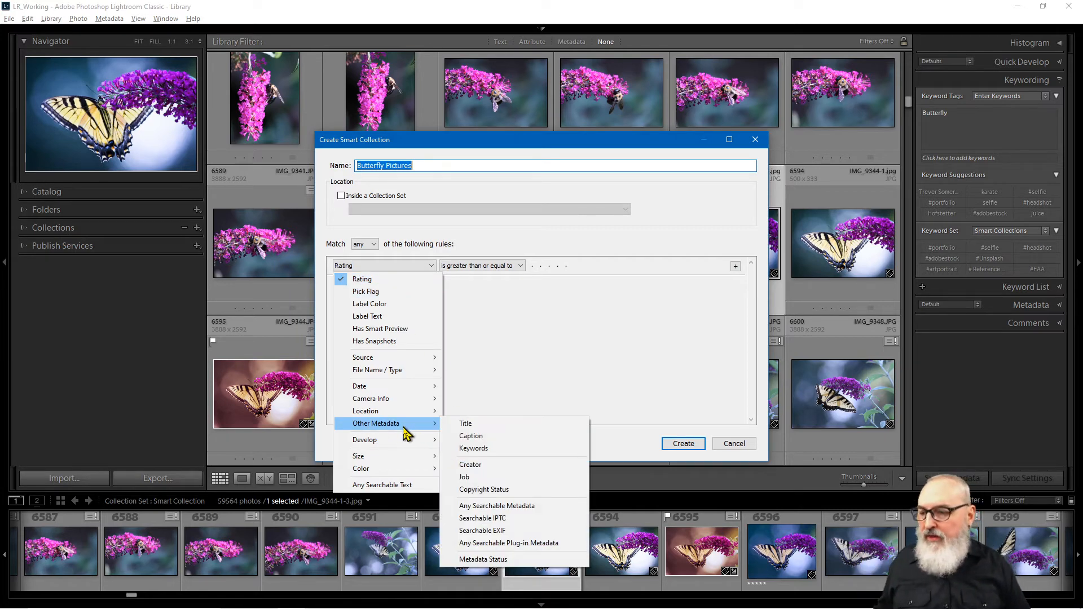
left_click(484, 451)
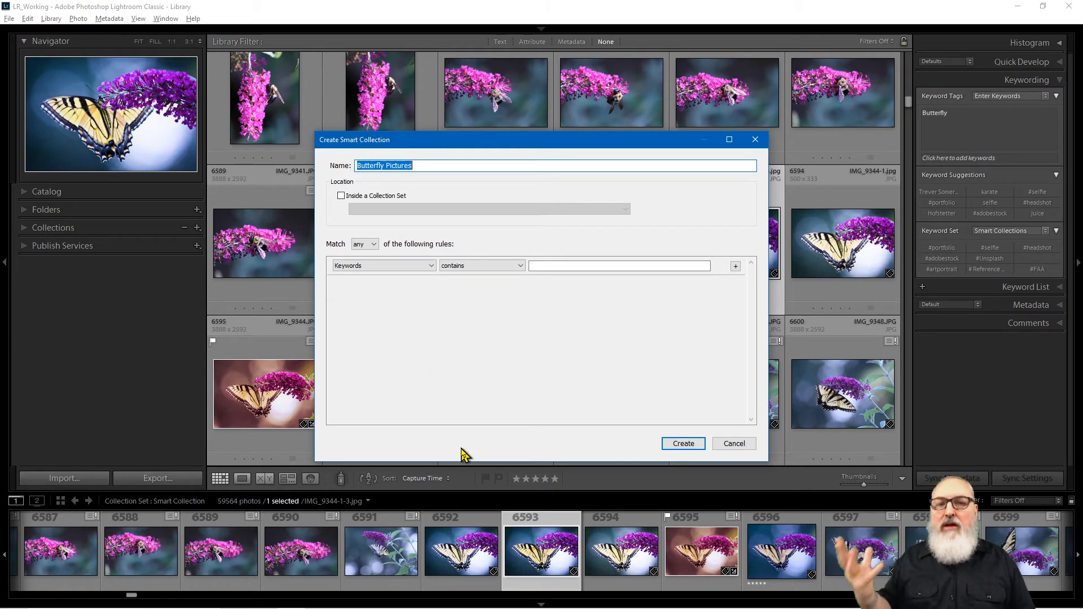
left_click(520, 267)
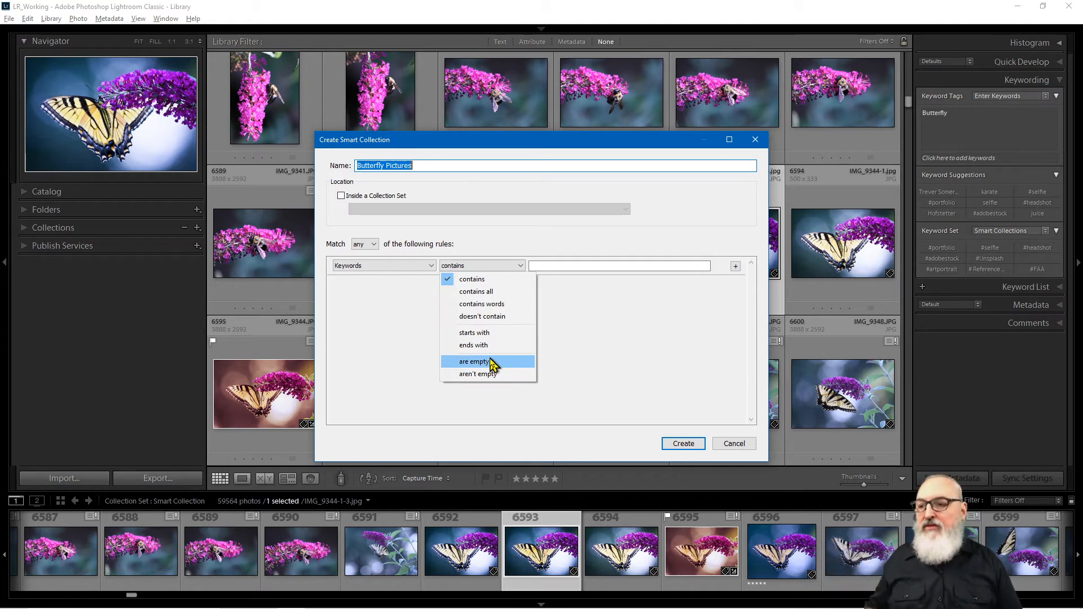
left_click(489, 279)
left_click(546, 265)
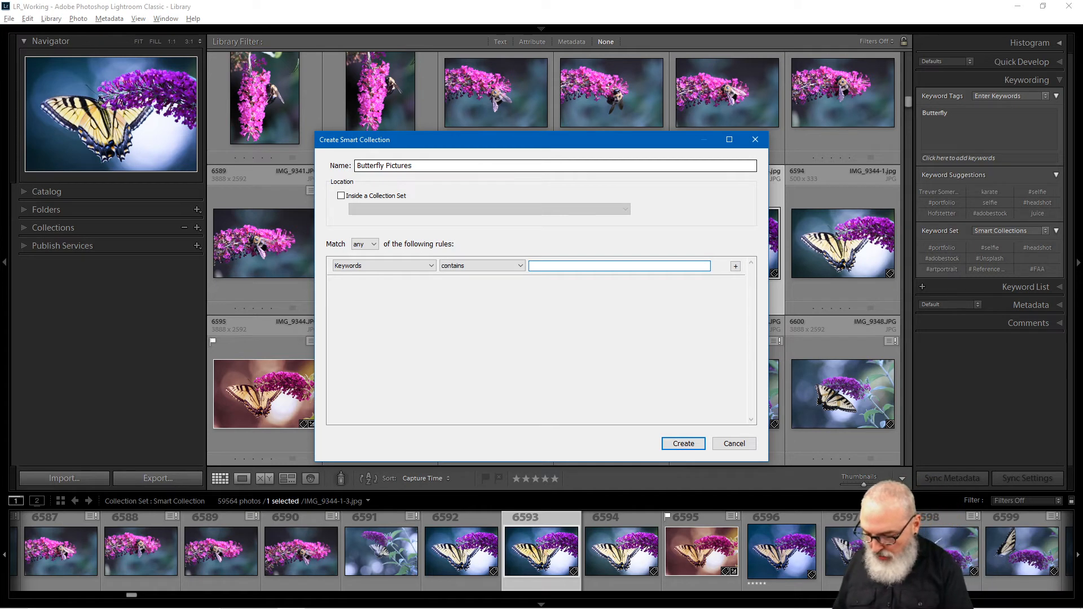
Step: Enter 'butterfly' as the keyword value and remove the leftover Rating rule
type("butterfly")
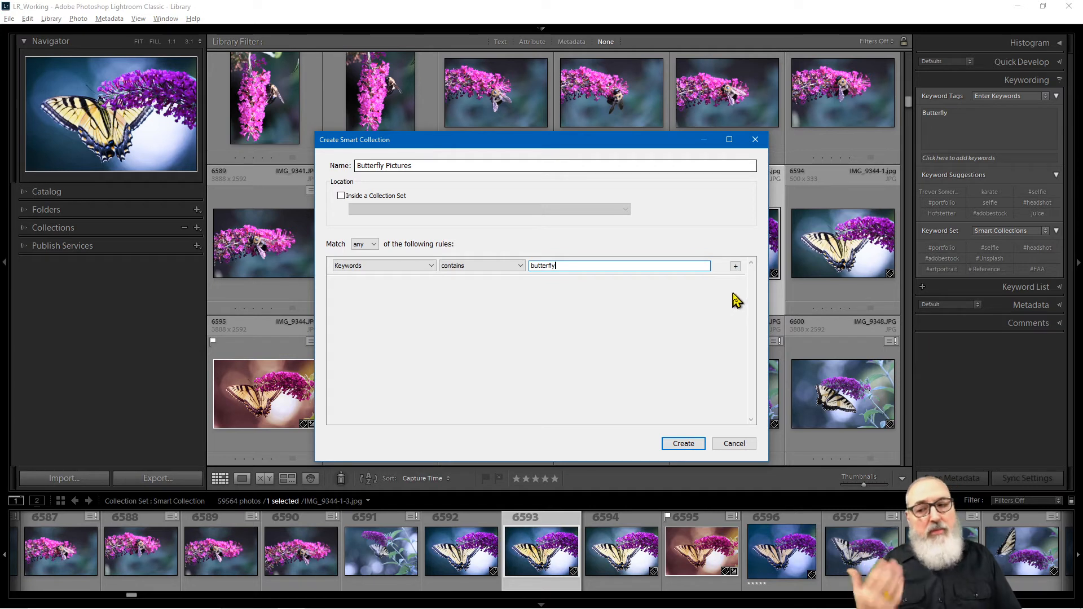
left_click(735, 265)
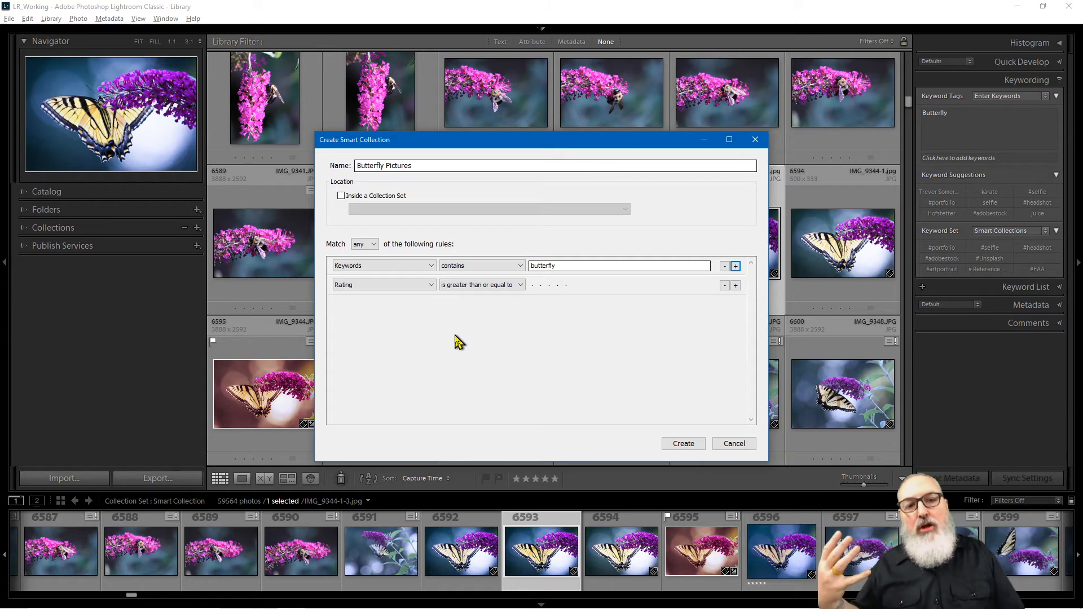
left_click(724, 285)
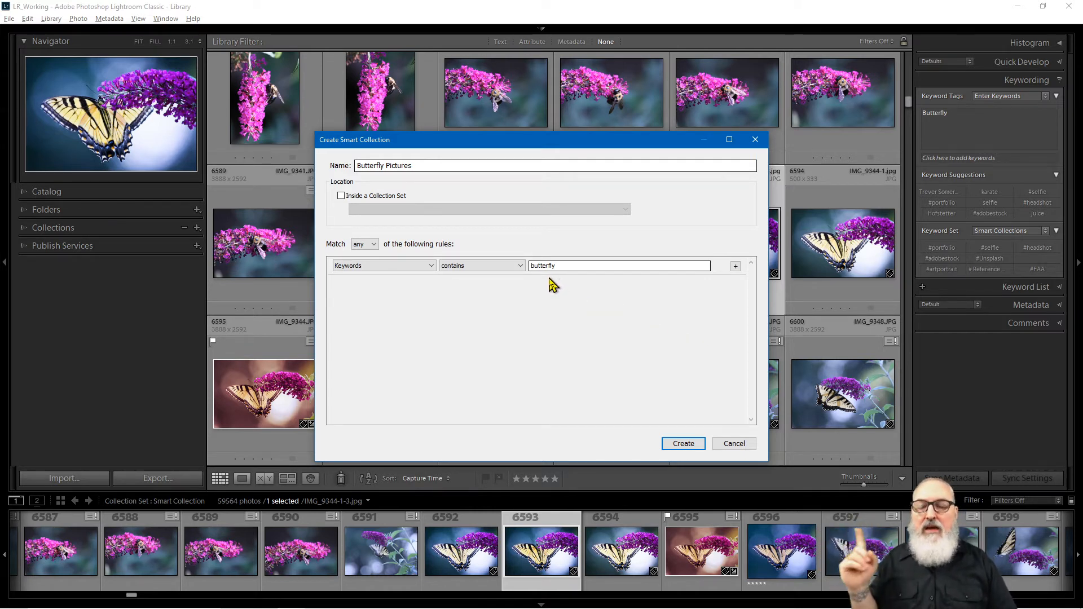
Step: Create the collection, give photos 2, 5 and 8 a green label, and rate photo 2 four stars
left_click(683, 444)
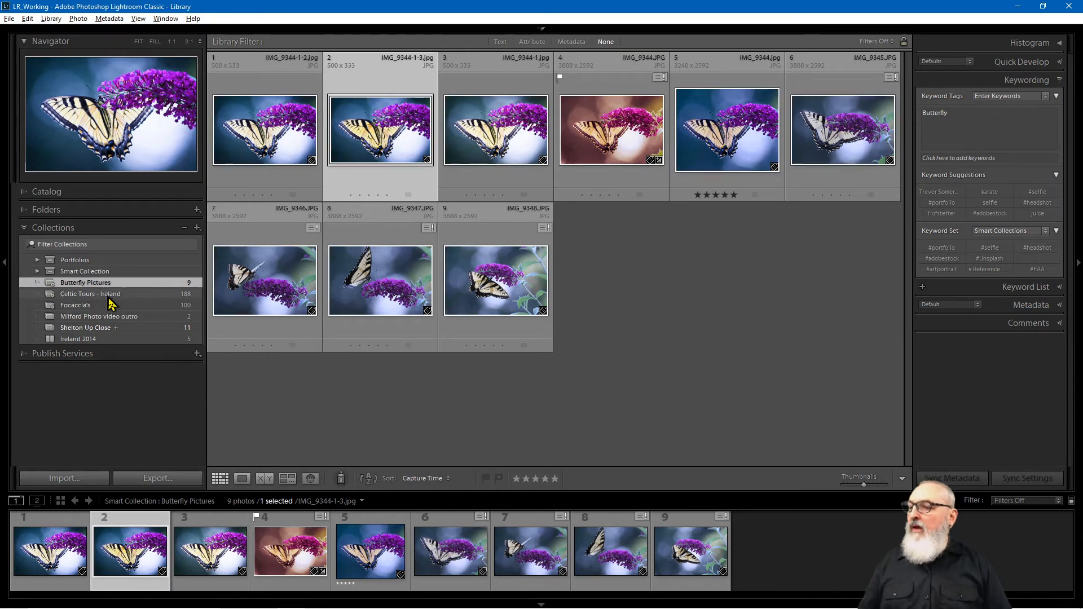
left_click(256, 370)
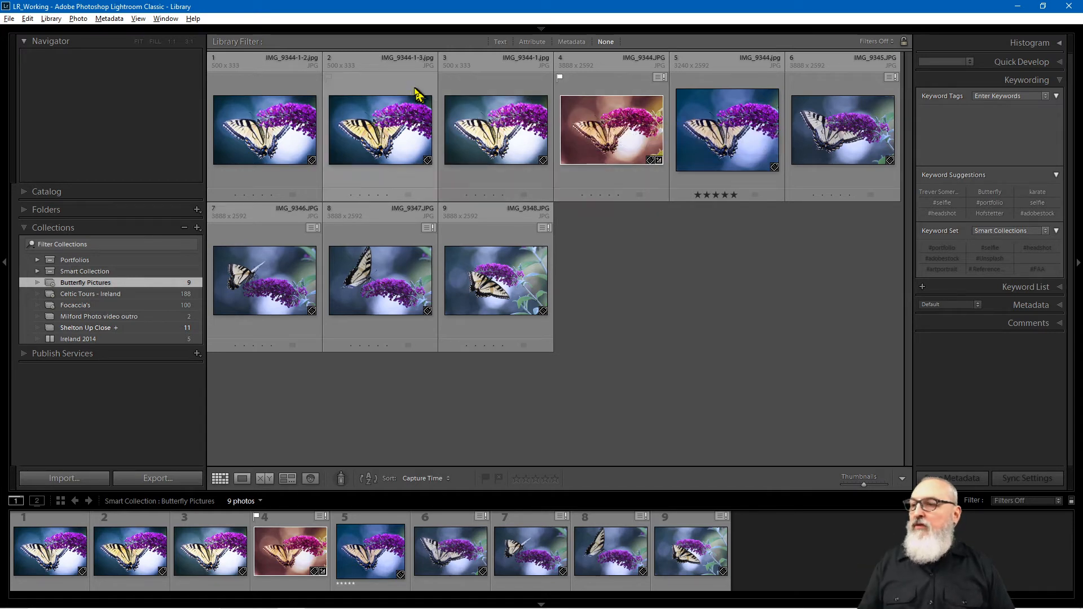
left_click(436, 106)
left_click(393, 239, "ctrl")
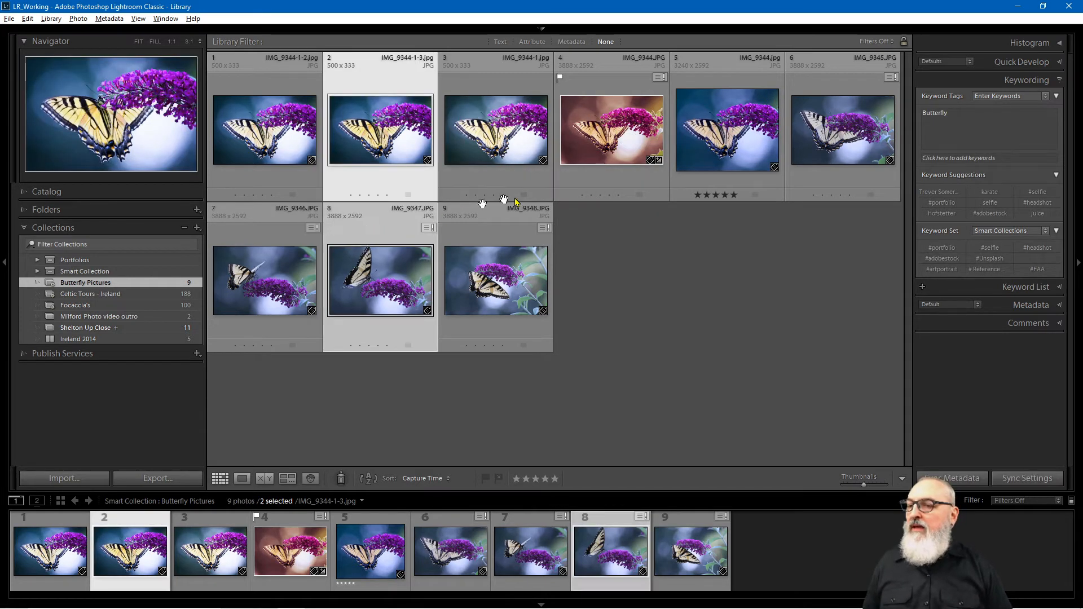
left_click(708, 185, "ctrl")
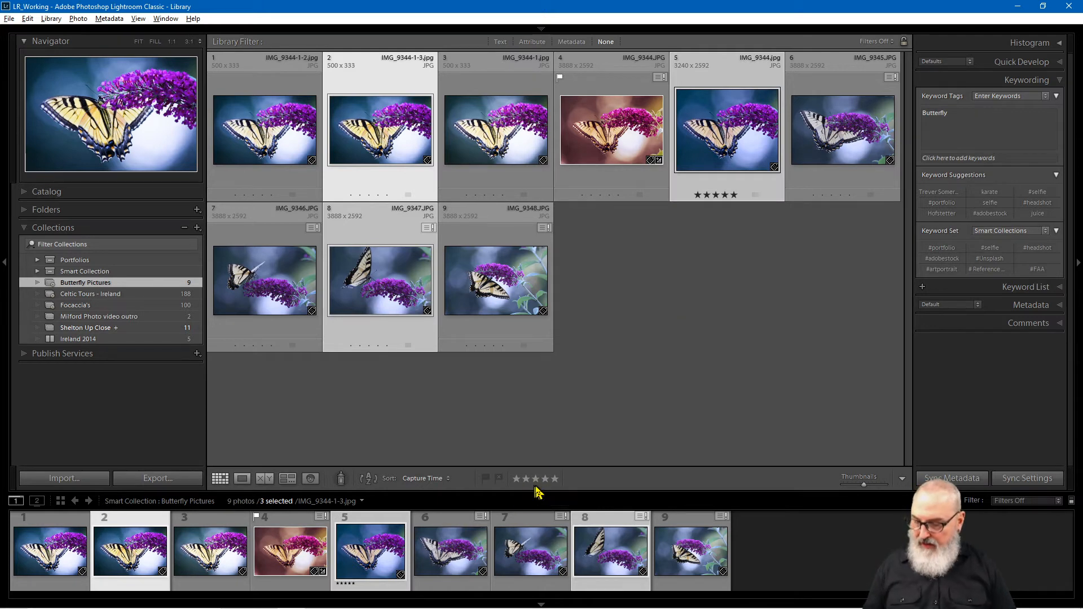
key("8")
left_click(753, 355)
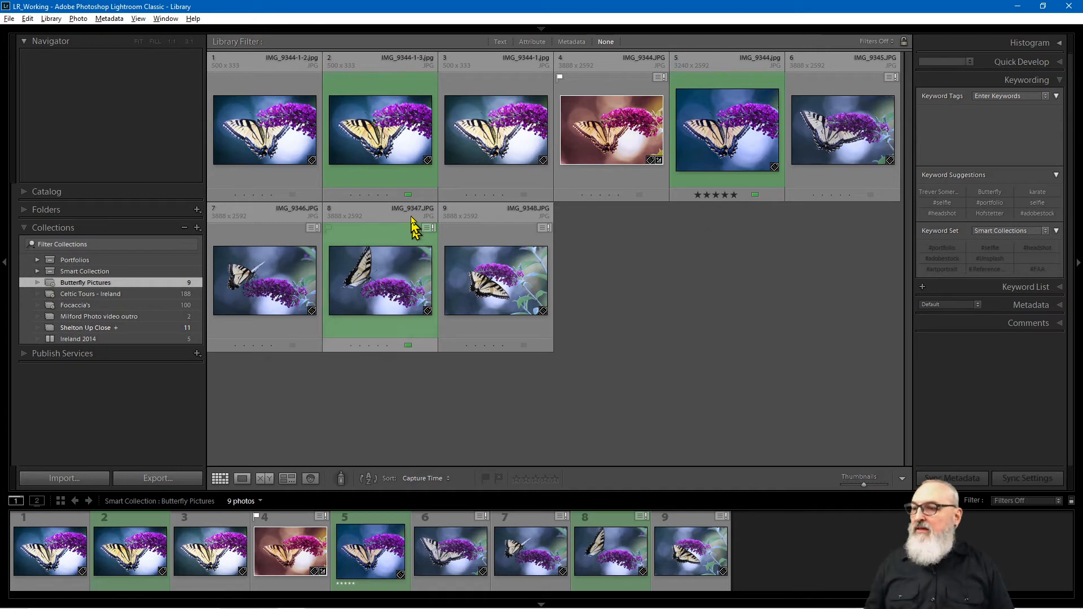
left_click(378, 194)
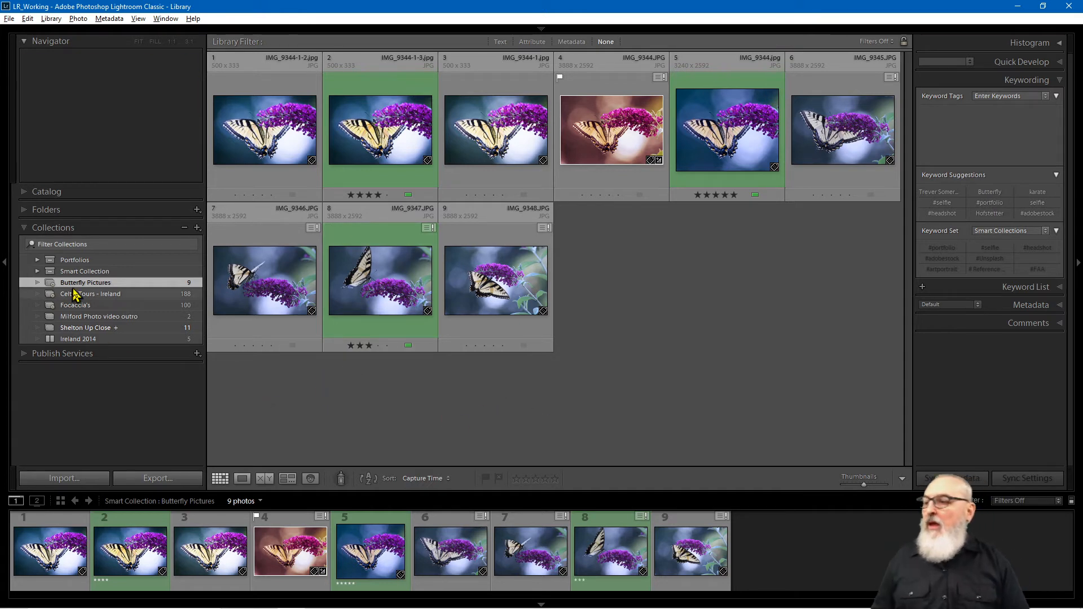
Step: Open Edit Smart Collection for Butterfly Pictures and add a second rule
mouse_move(85, 285)
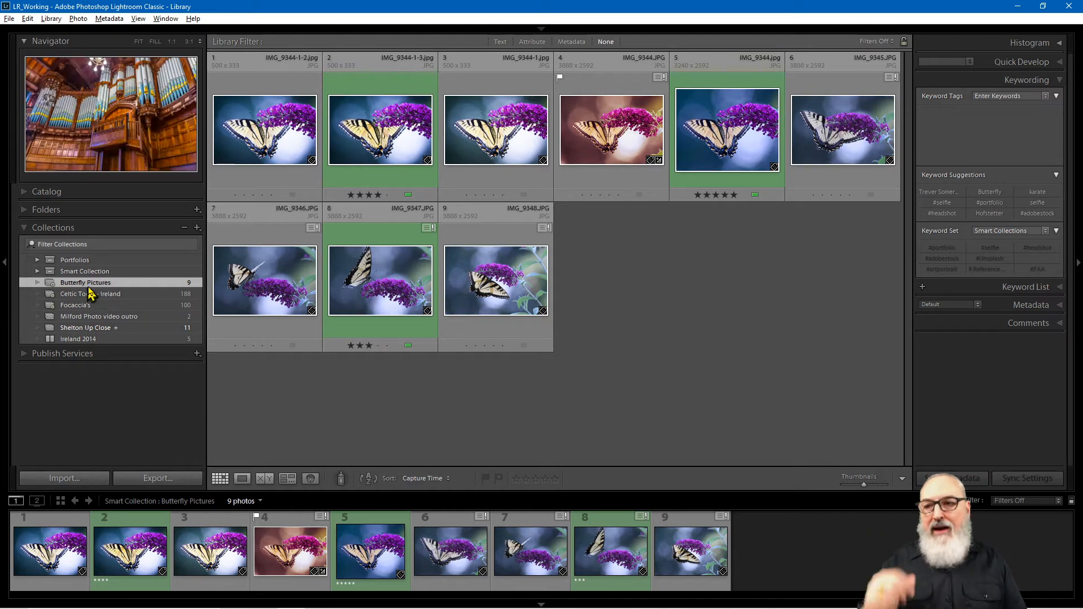
right_click(87, 289)
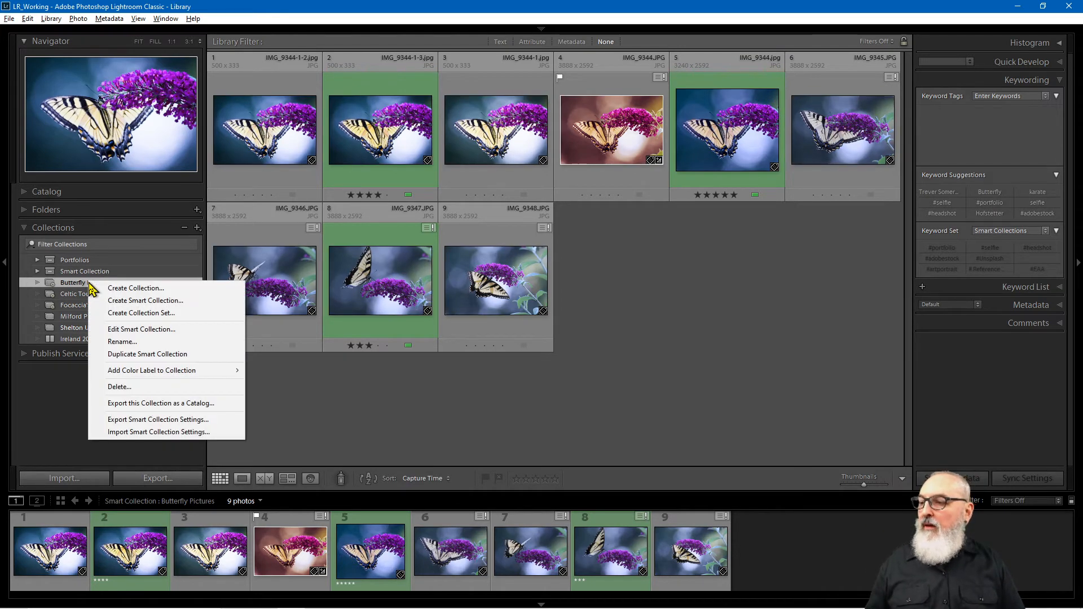
left_click(150, 332)
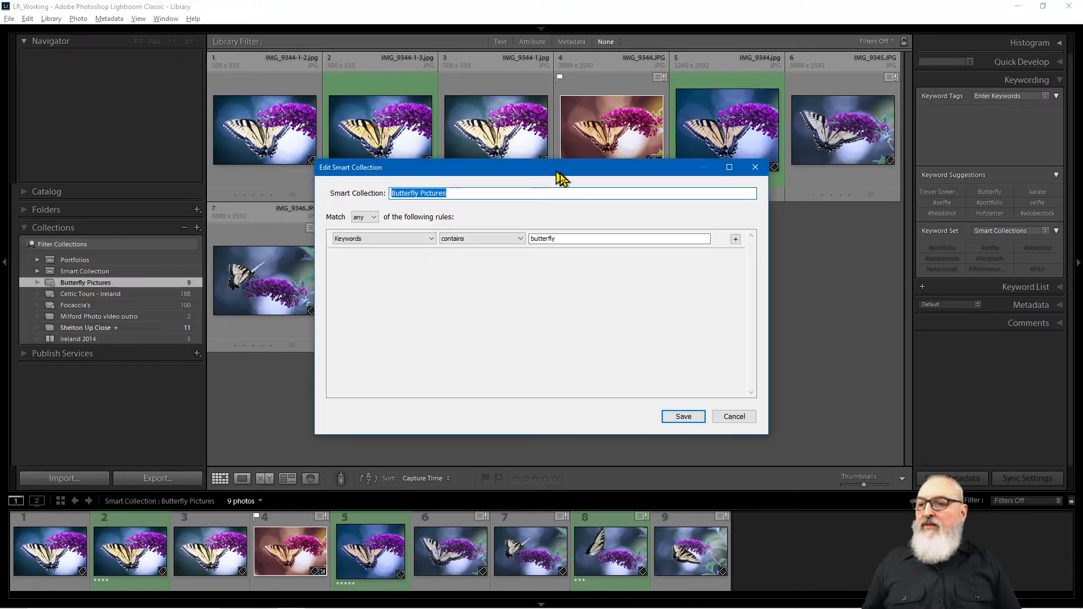
left_click_drag(586, 171, 790, 147)
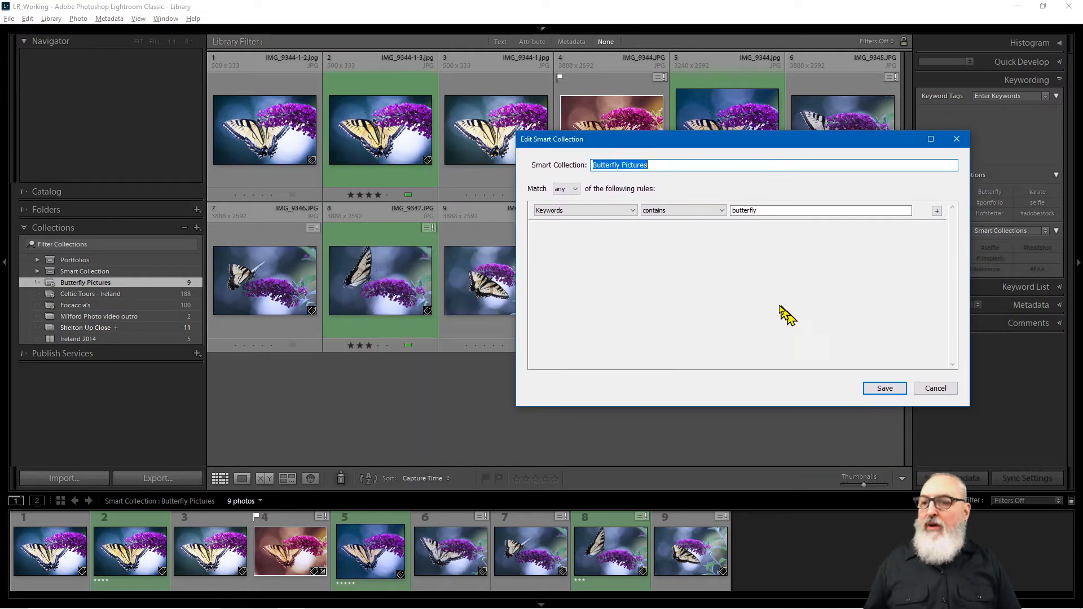
left_click(938, 212)
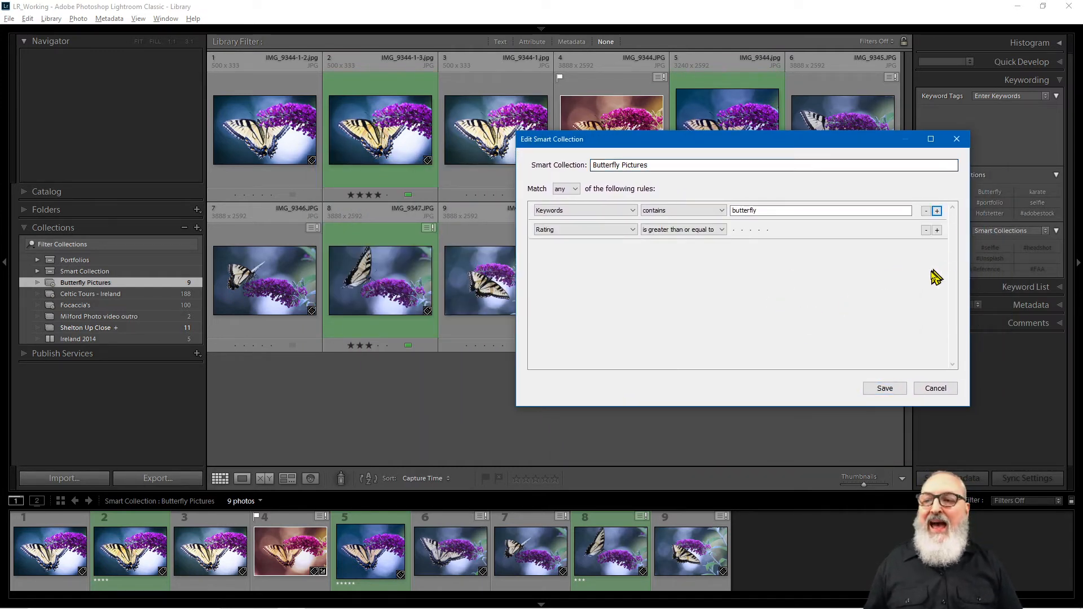
Step: Set the new rule to Label Color is green
left_click(624, 230)
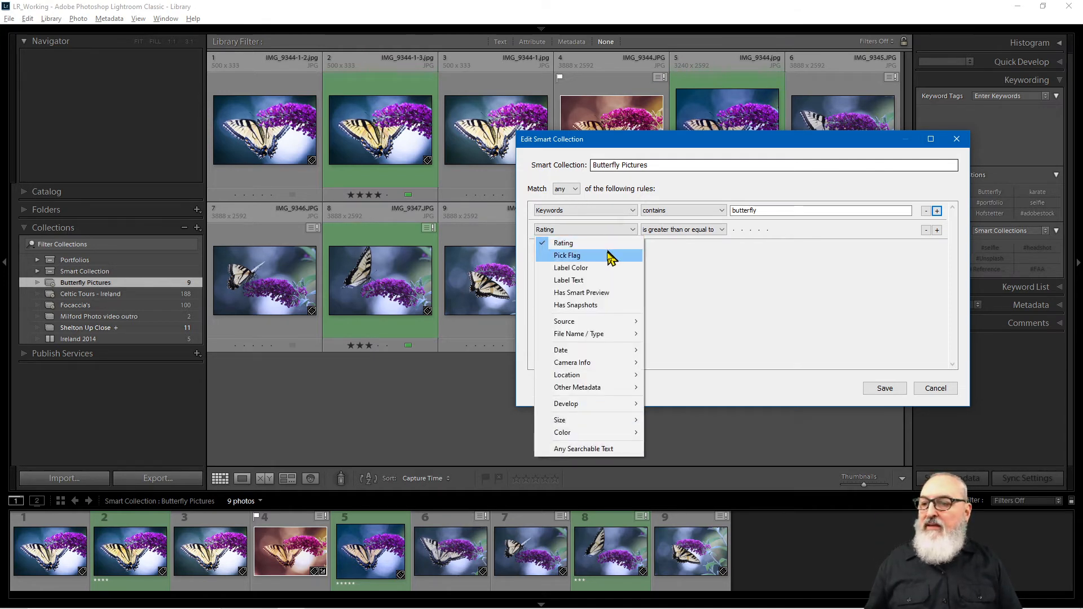
left_click(571, 269)
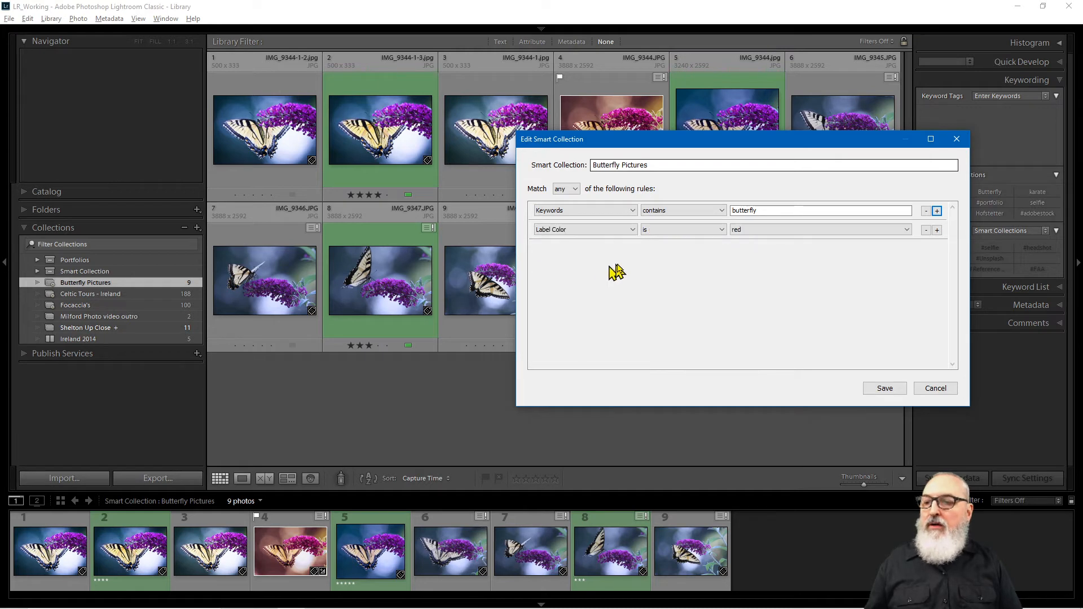
left_click(681, 230)
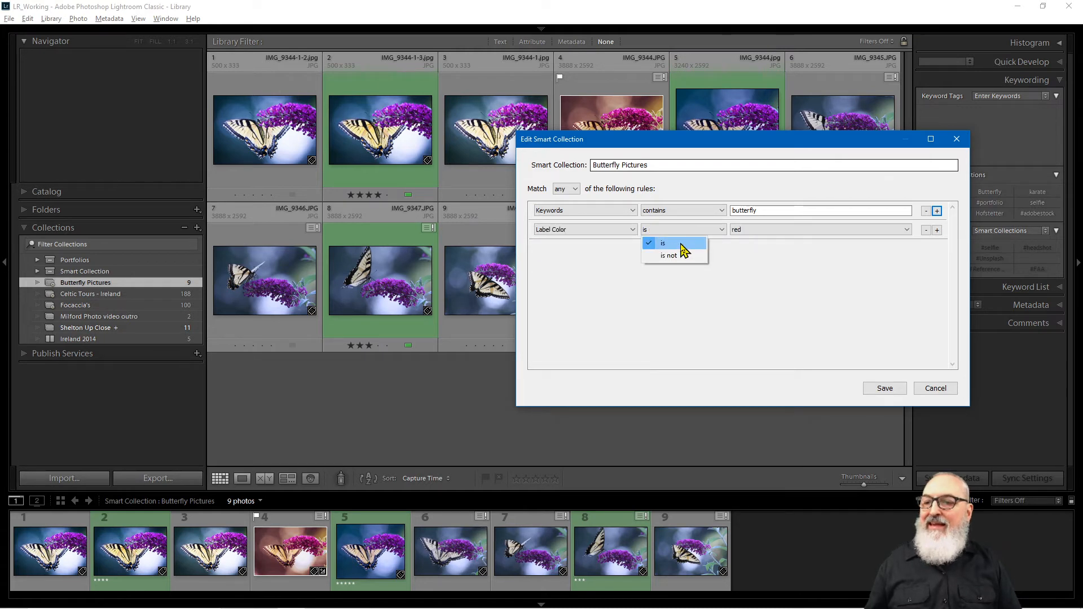
left_click(684, 243)
left_click(750, 229)
left_click(783, 276)
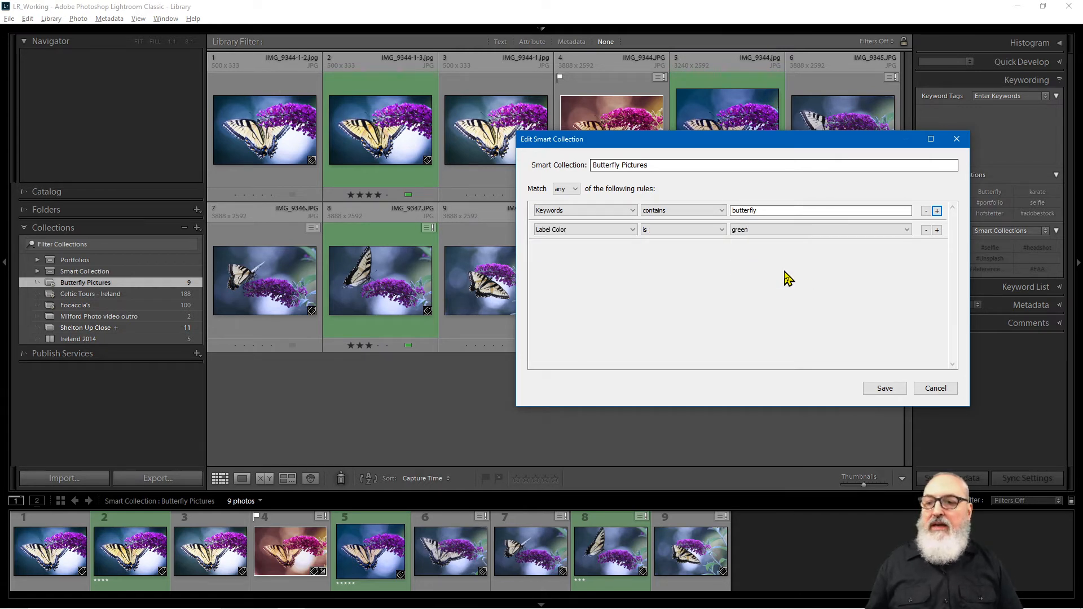
left_click(787, 273)
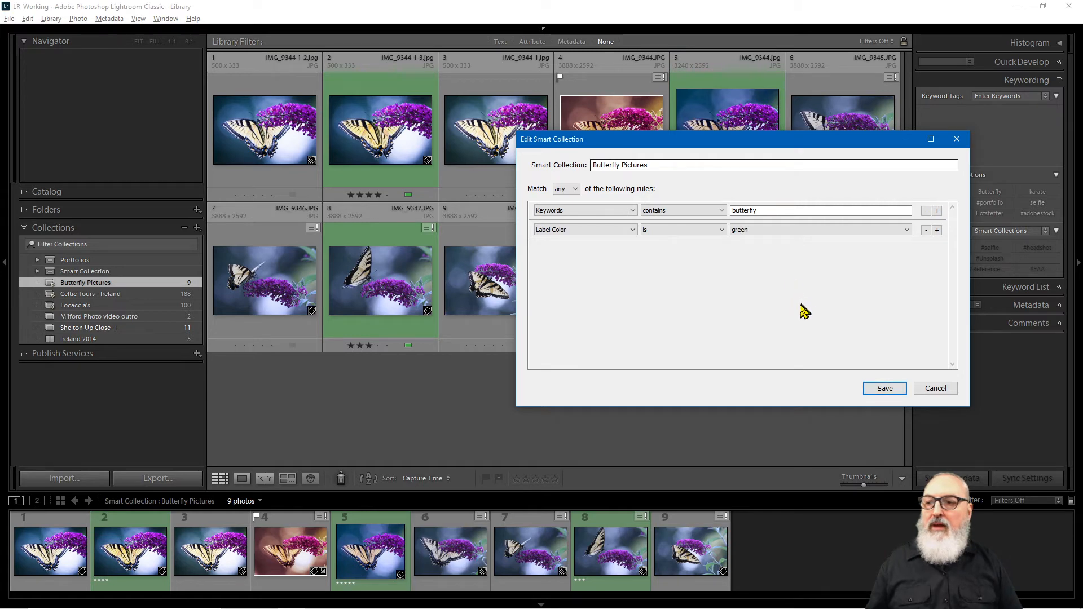
Step: Save the edited rules so Butterfly Pictures now shows 2505 photos
left_click(885, 389)
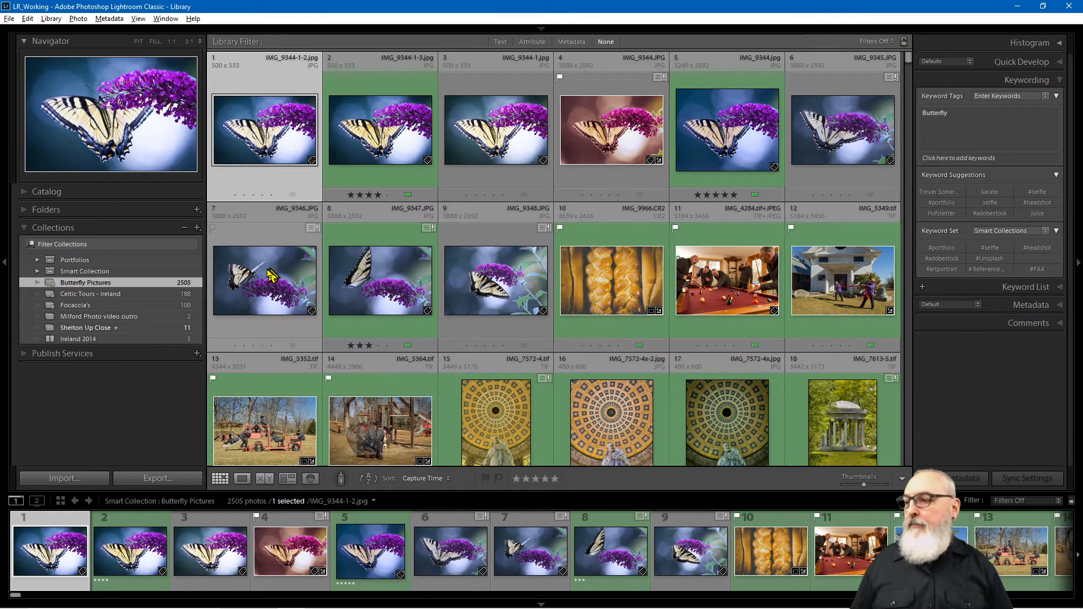
Step: Reopen Edit Smart Collection for Butterfly Pictures and move the dialog aside to review both rules
right_click(131, 282)
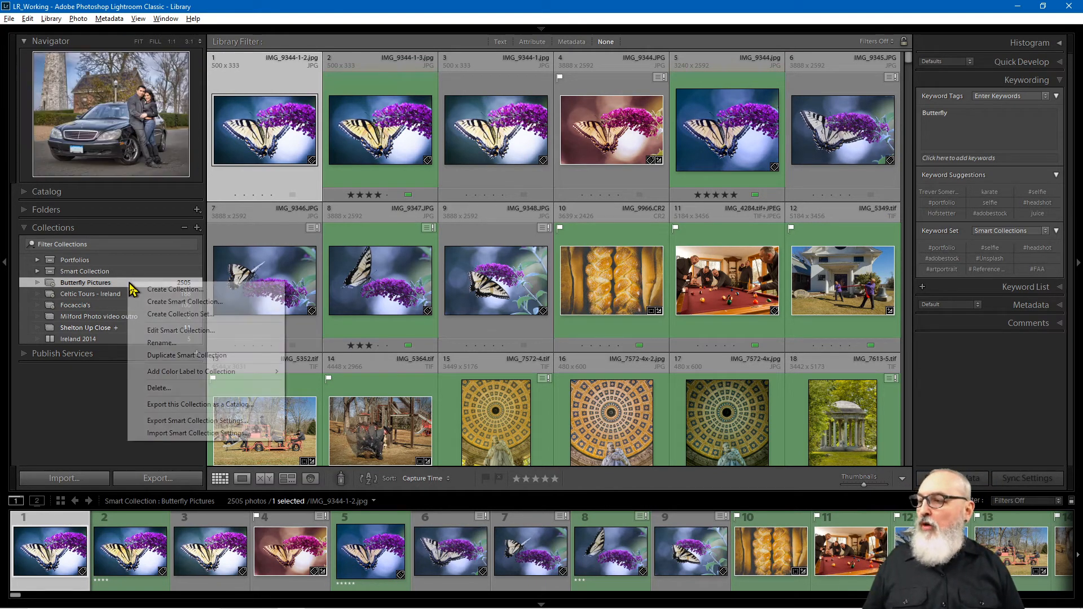
left_click(168, 331)
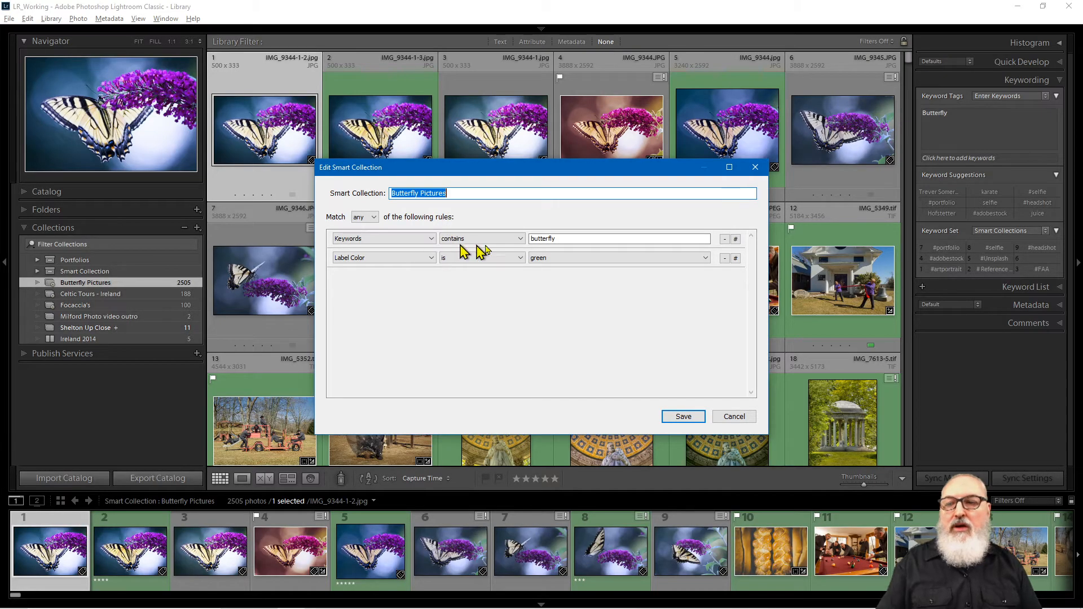
left_click_drag(643, 172, 906, 150)
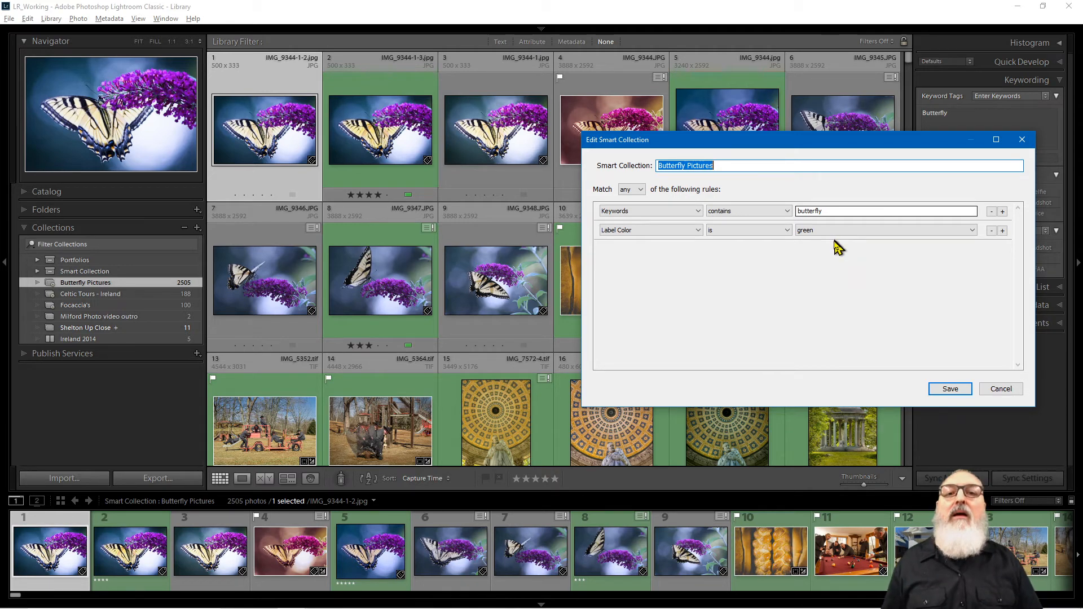
left_click(870, 276)
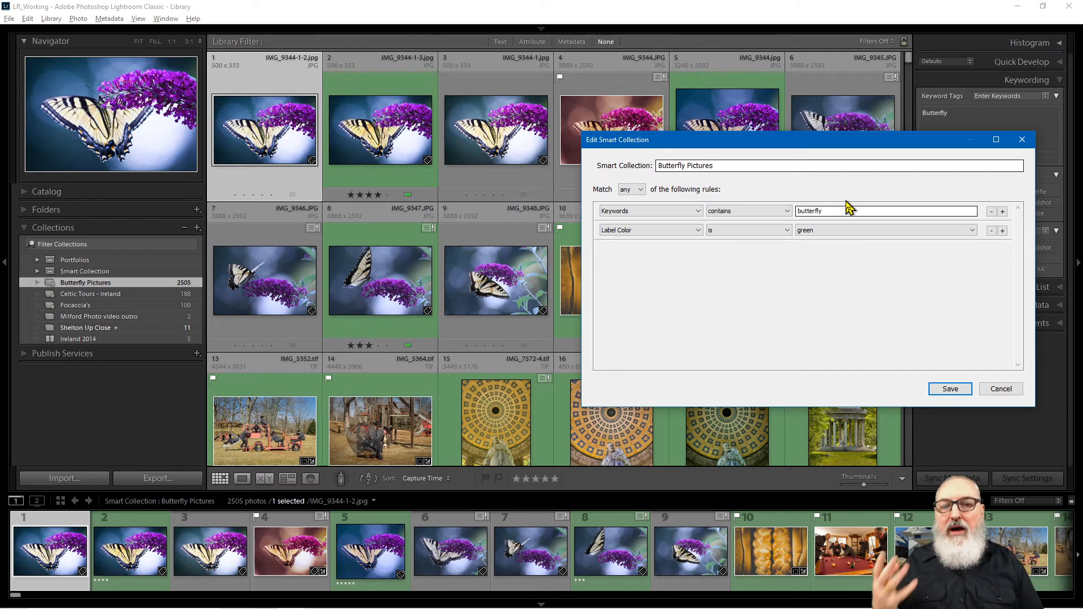
Step: Keep the green label rule, change Match from any to all, and save
left_click(829, 232)
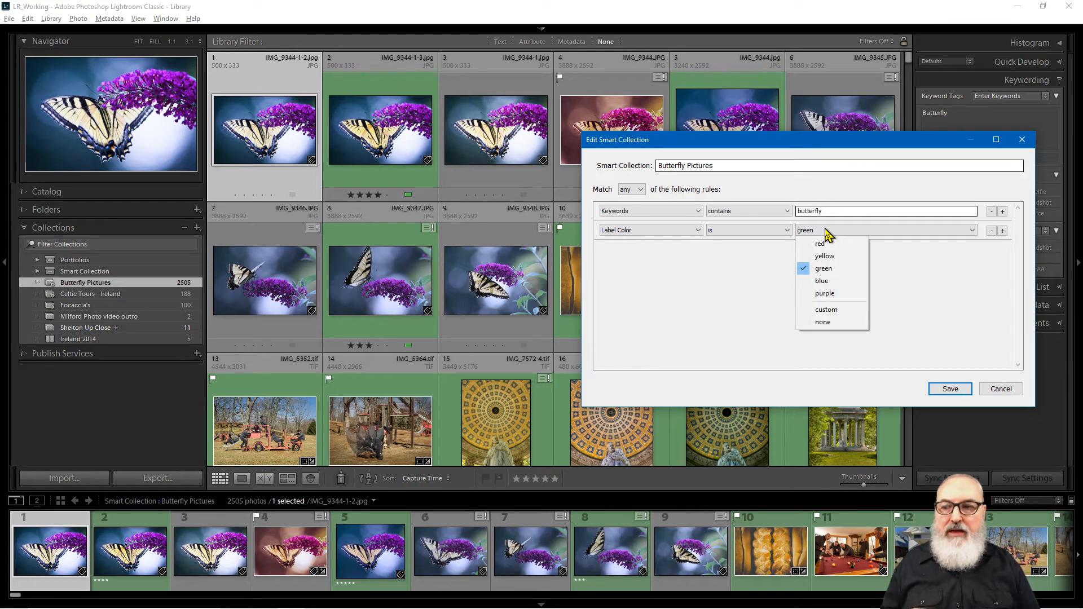
left_click(846, 193)
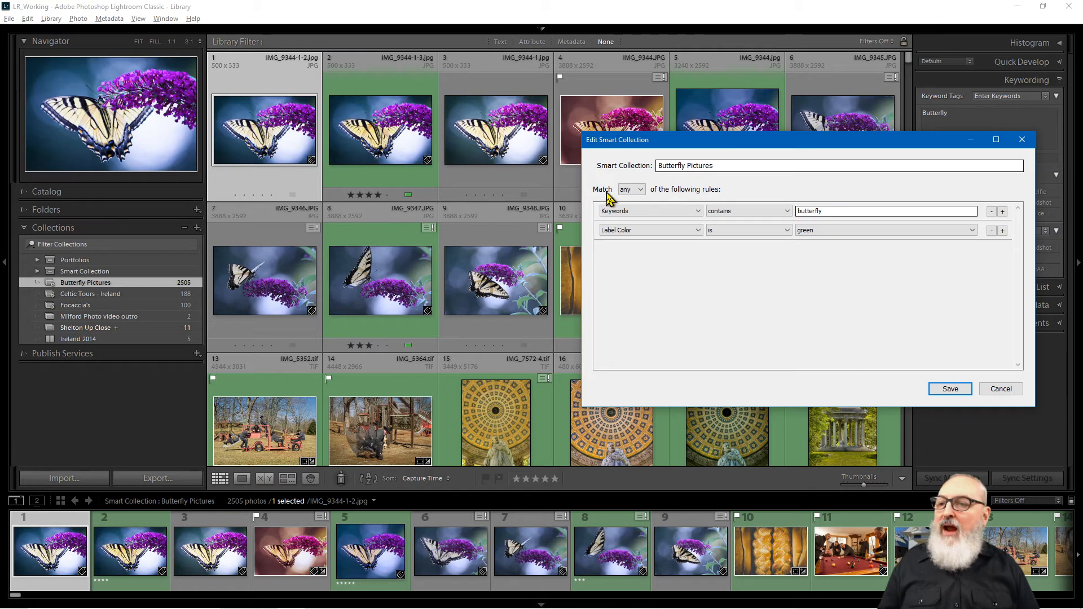
left_click(640, 191)
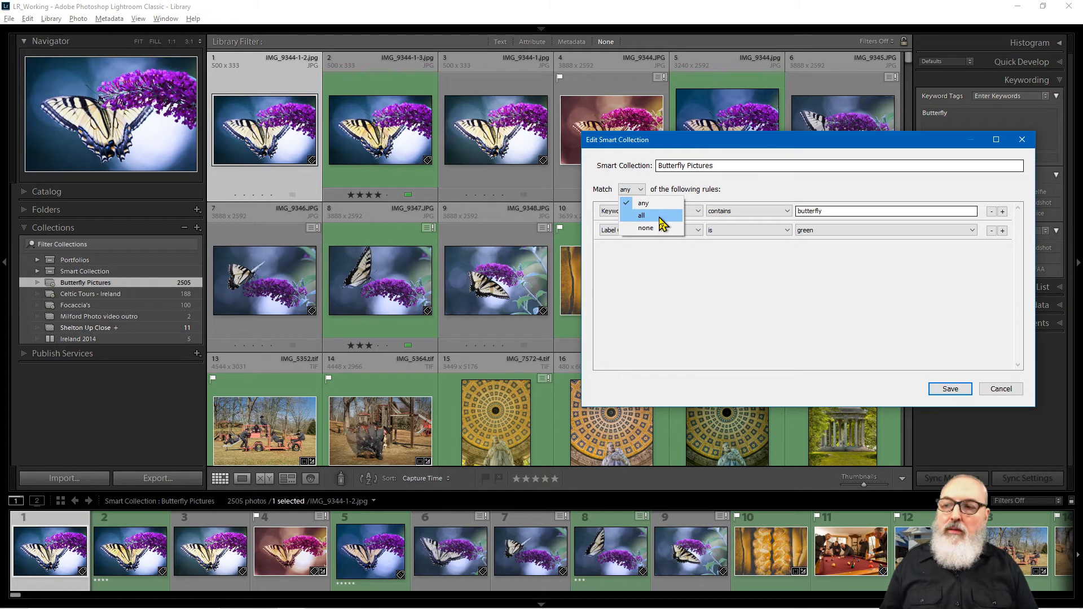
left_click(660, 218)
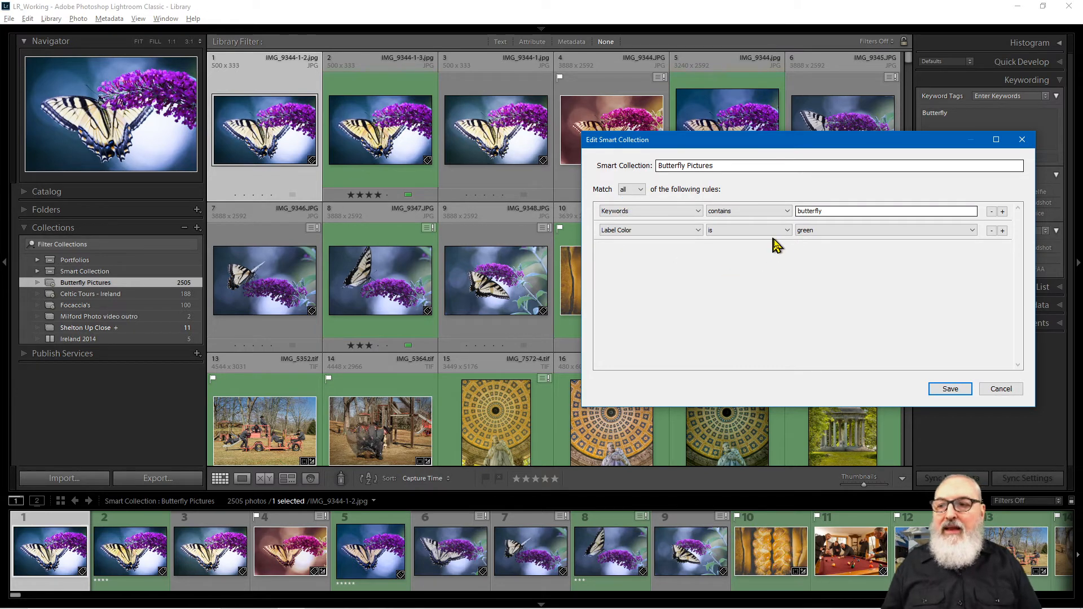
left_click(961, 390)
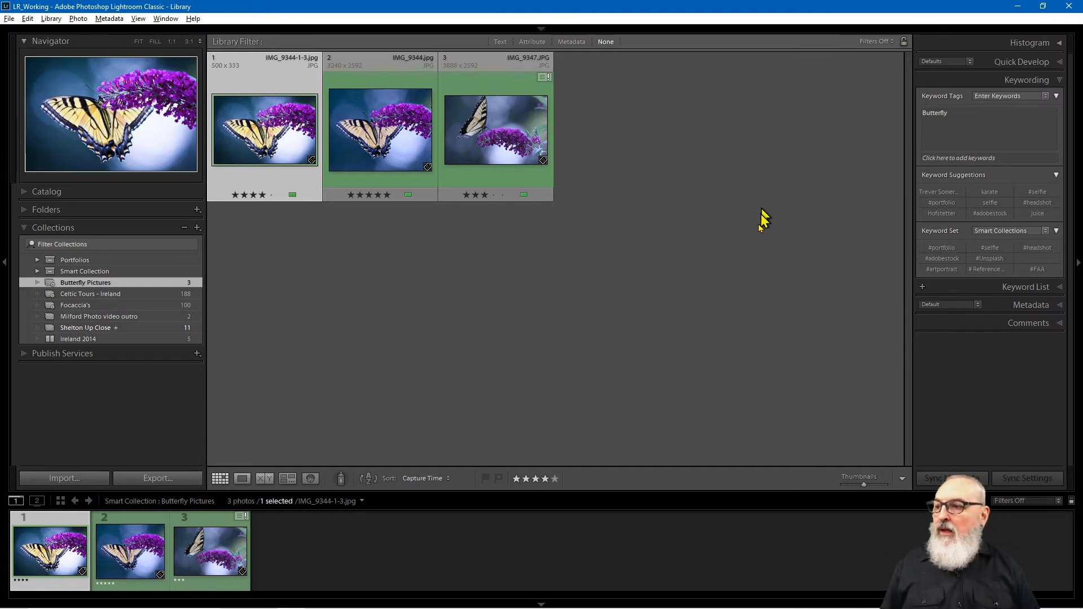
Step: Reopen the Butterfly Pictures rules to check that Match is now set to all
right_click(125, 285)
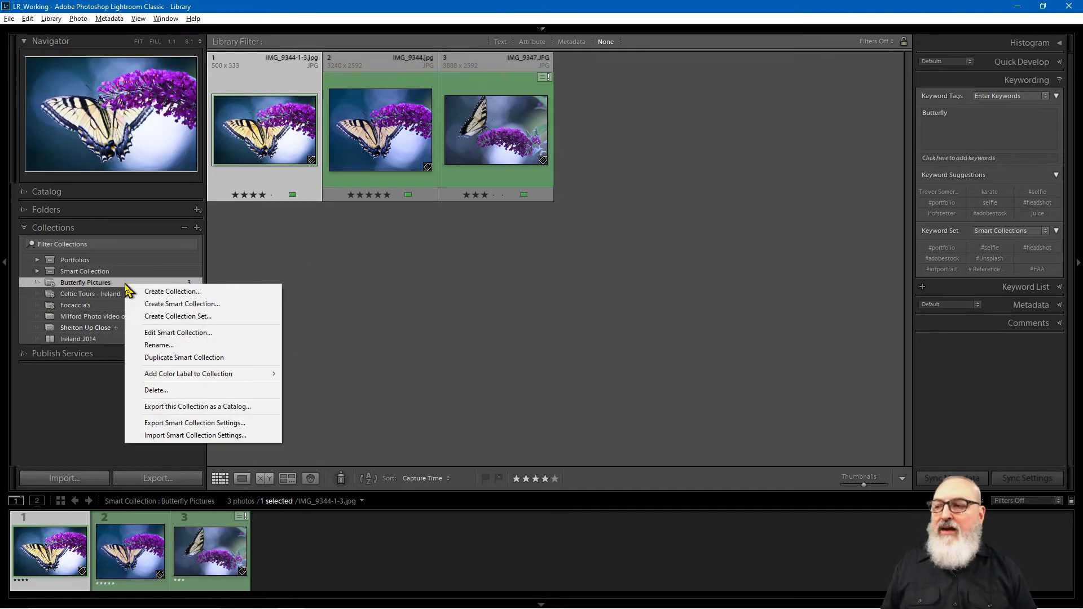
left_click(187, 335)
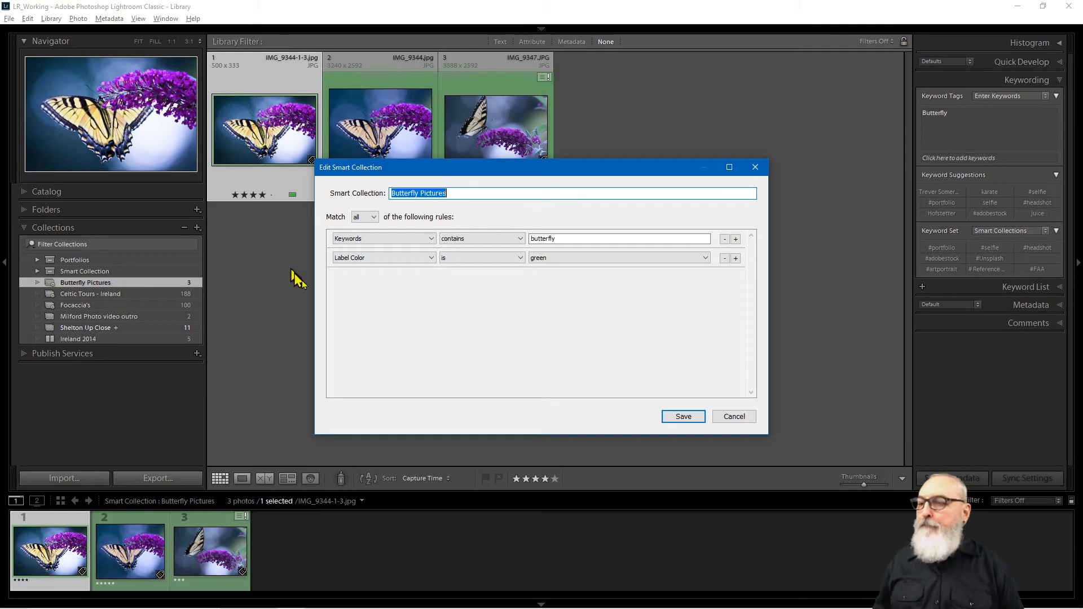
Step: Save the rules unchanged and deselect the photo in the 3-photo grid
left_click(446, 292)
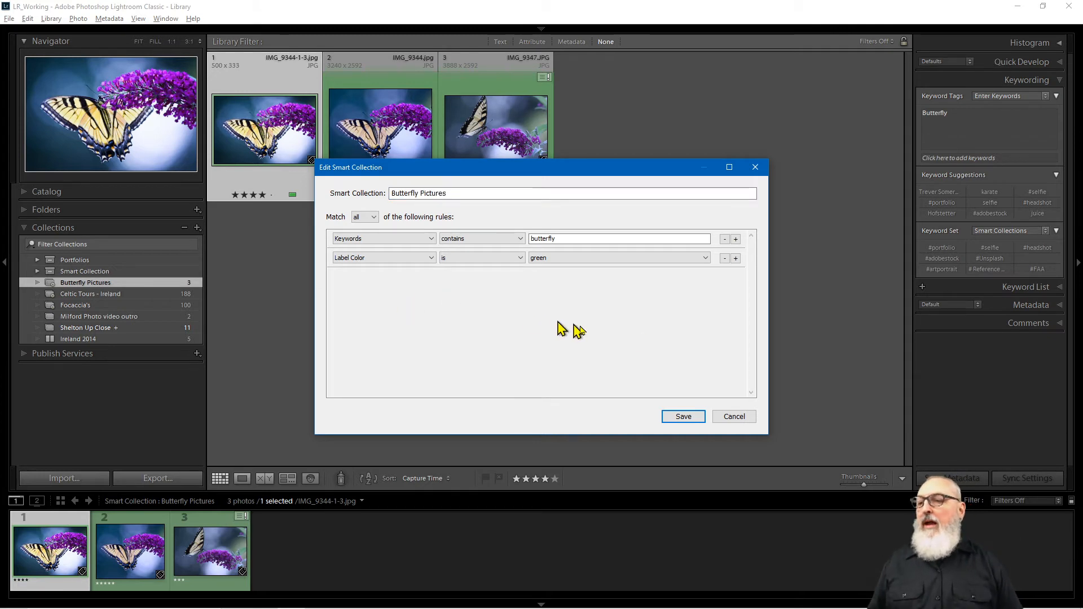
left_click(686, 418)
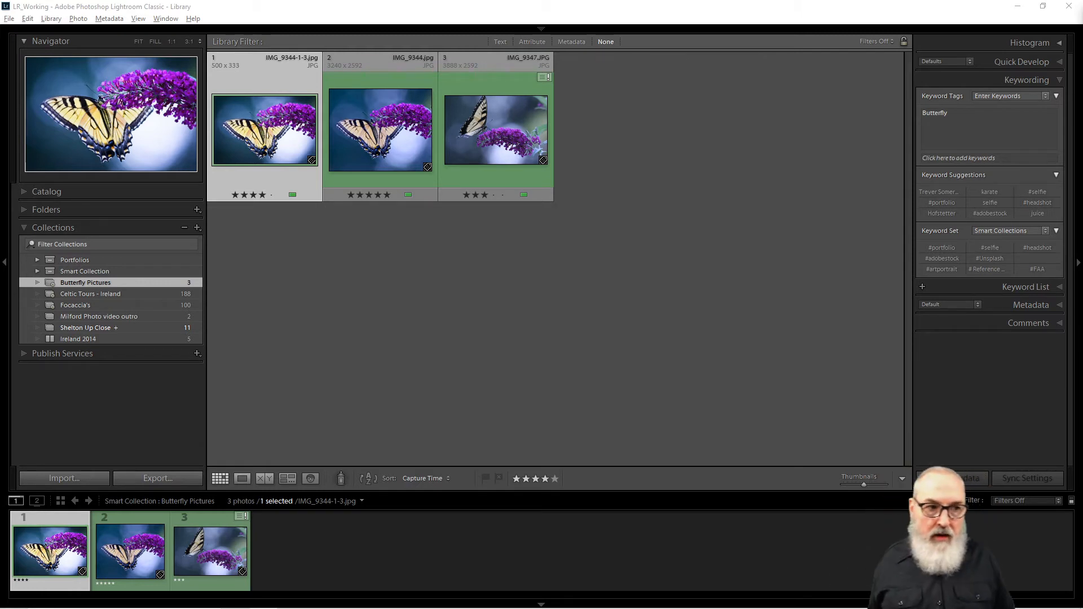
left_click(649, 308)
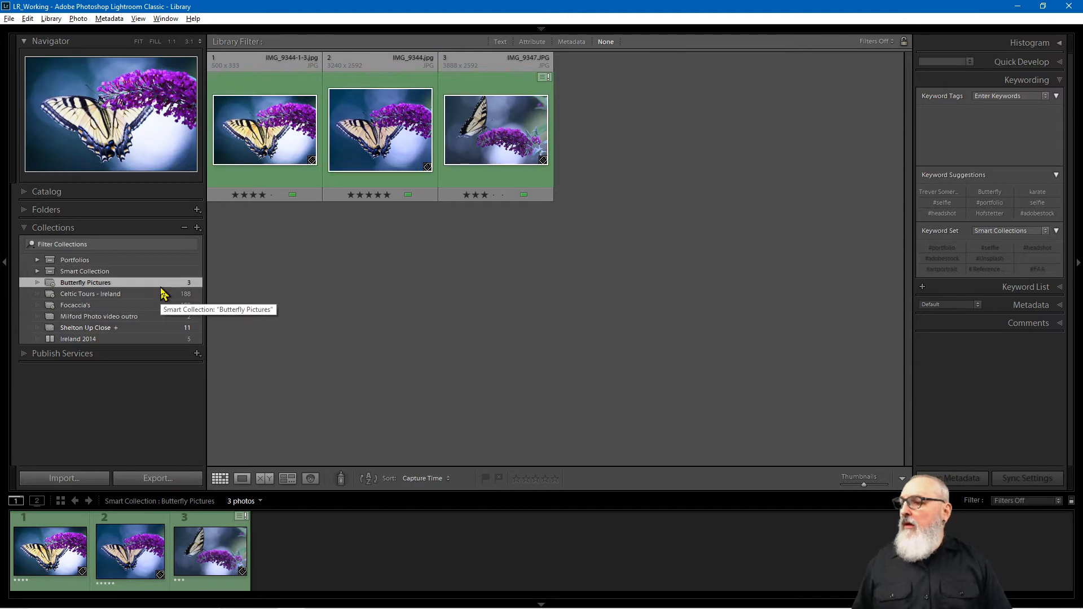
Step: Remove Shelton Up Close as the target collection, then return to Butterfly Pictures
left_click(128, 327)
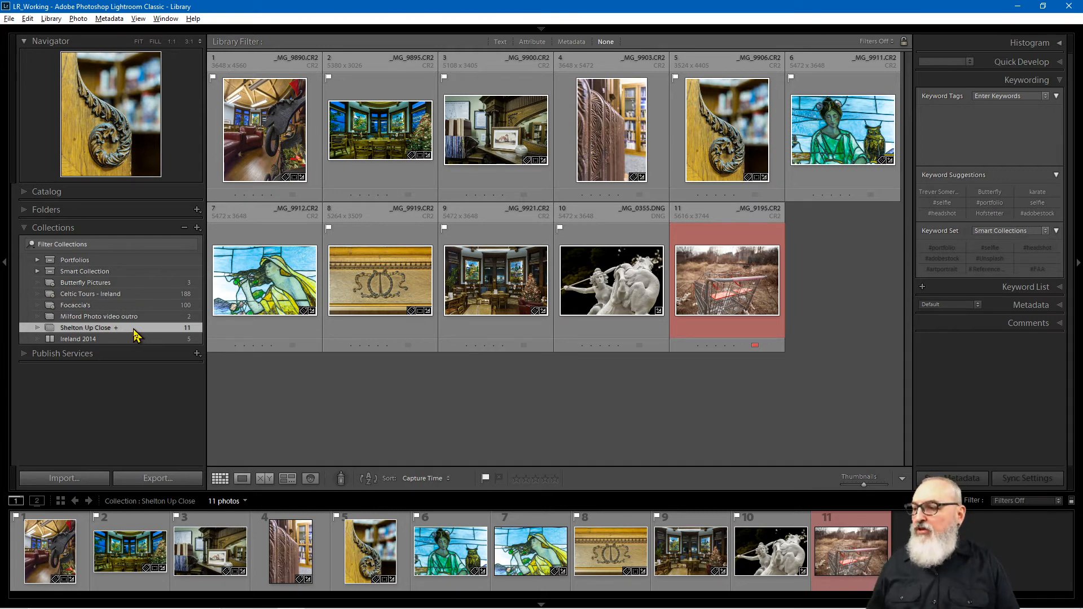
right_click(136, 334)
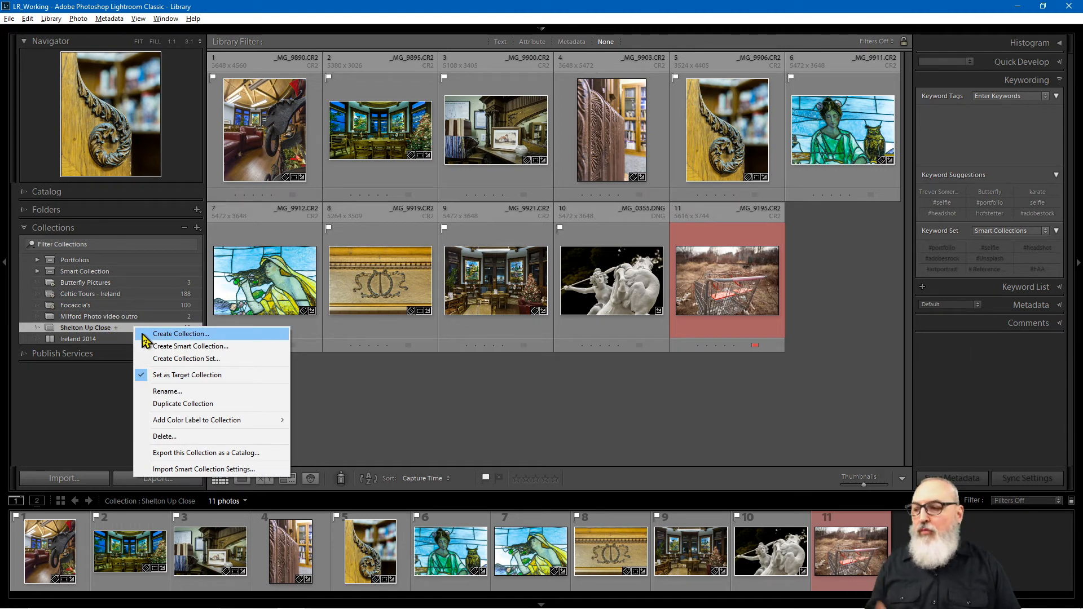
left_click(216, 380)
left_click(107, 284)
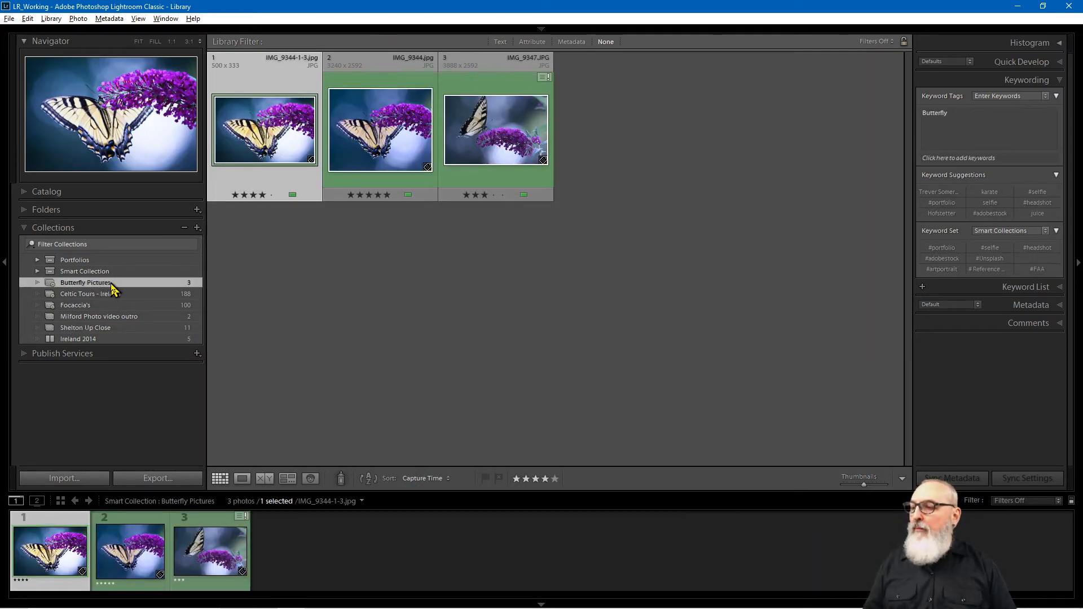
Step: Set Milford Photo video outro as the target collection and show its 2 photos
right_click(113, 289)
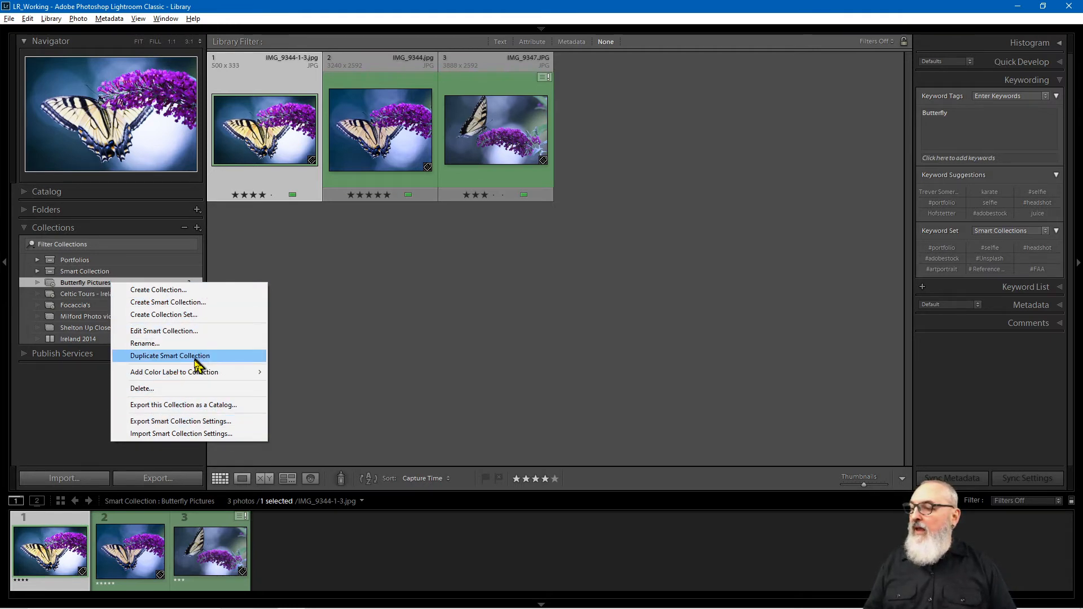
left_click(221, 267)
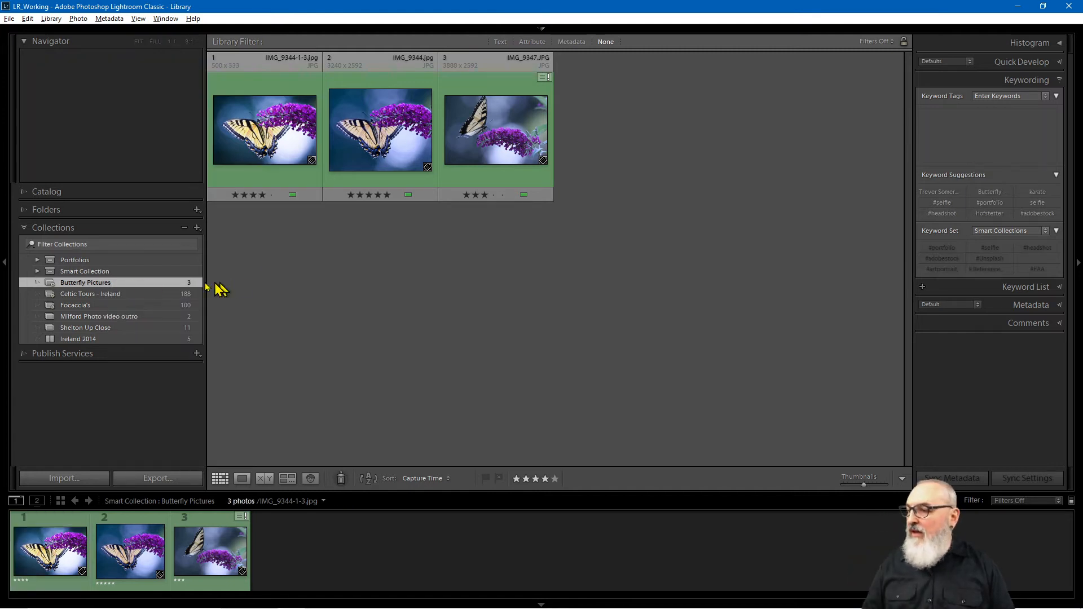
left_click(68, 317)
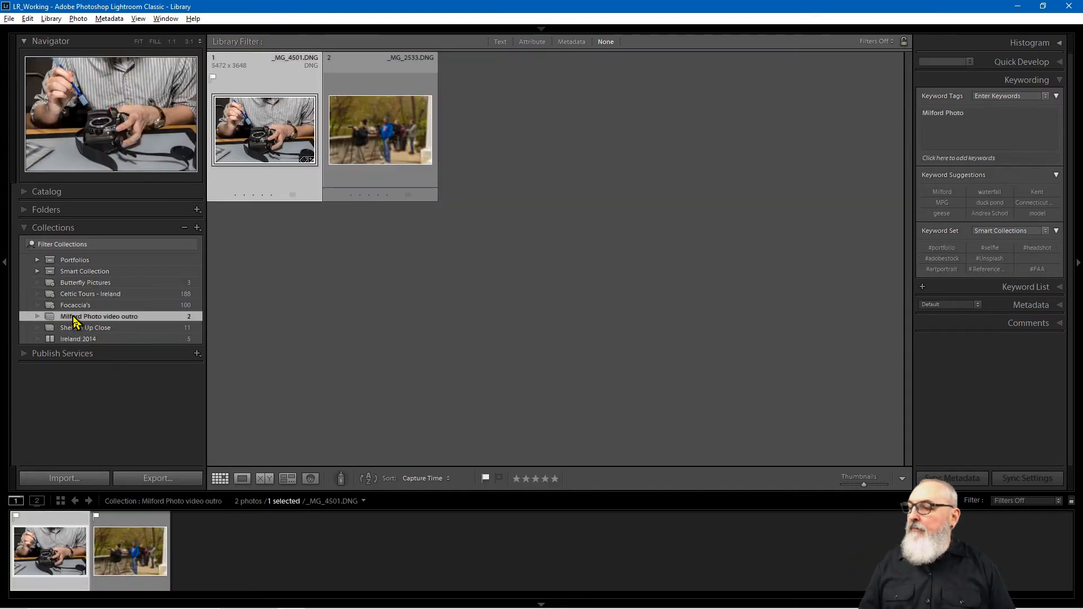
right_click(76, 323)
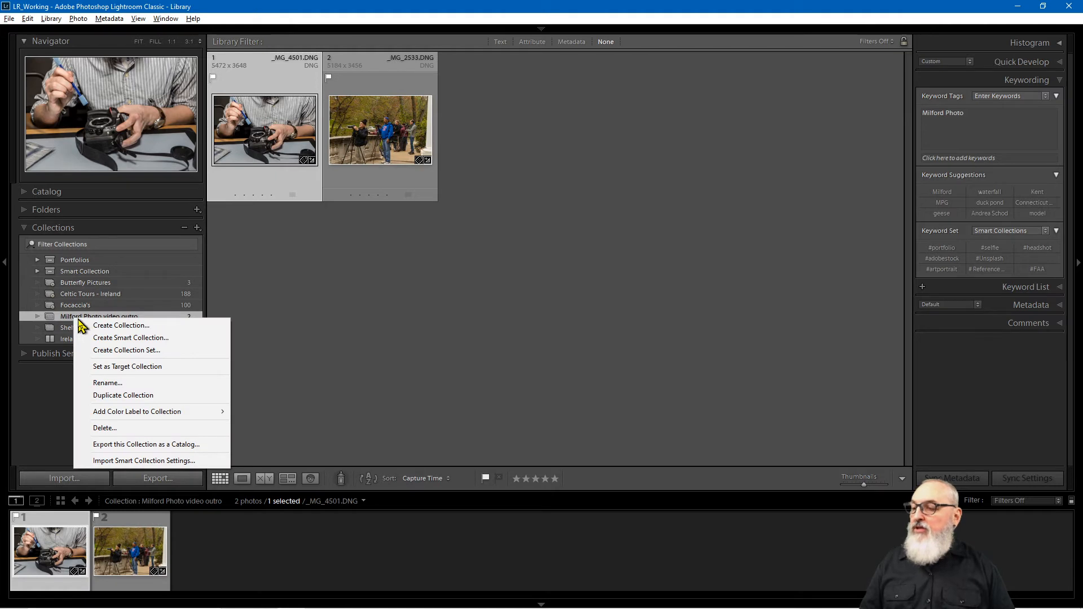
left_click(140, 367)
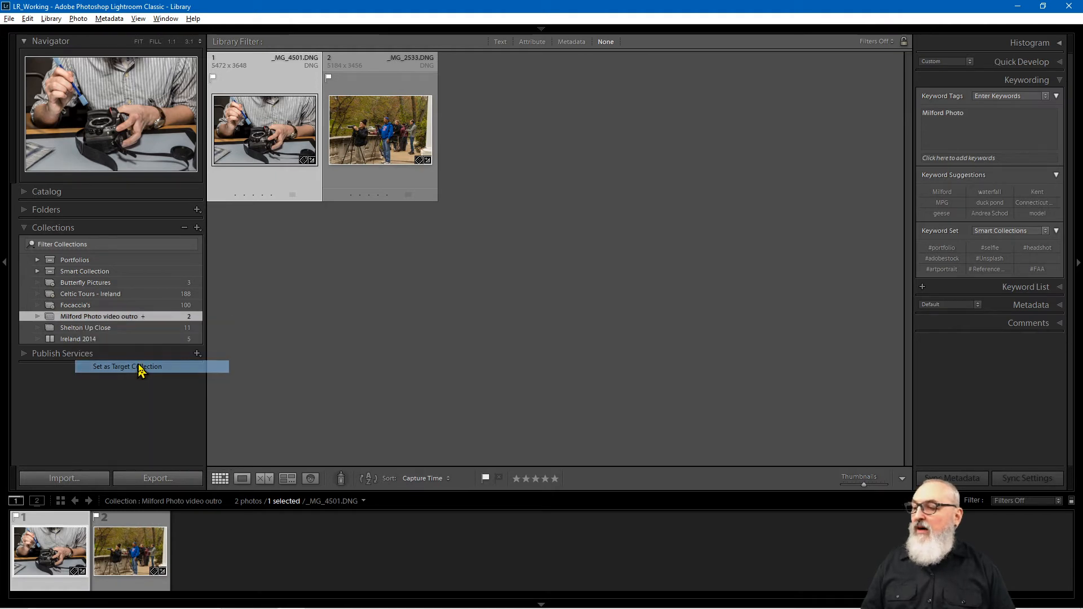
right_click(116, 282)
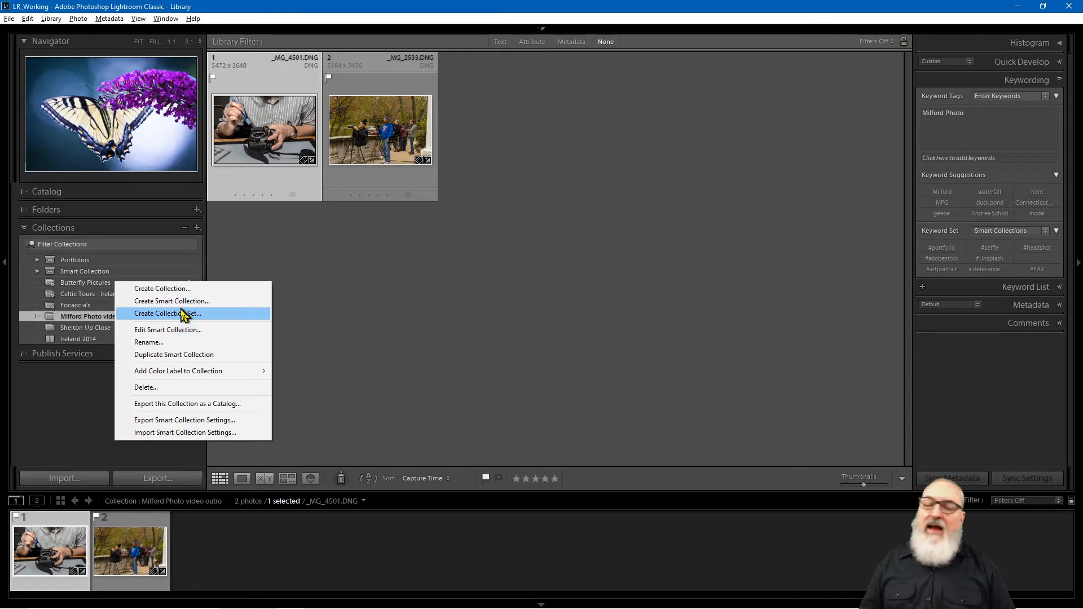
left_click(317, 273)
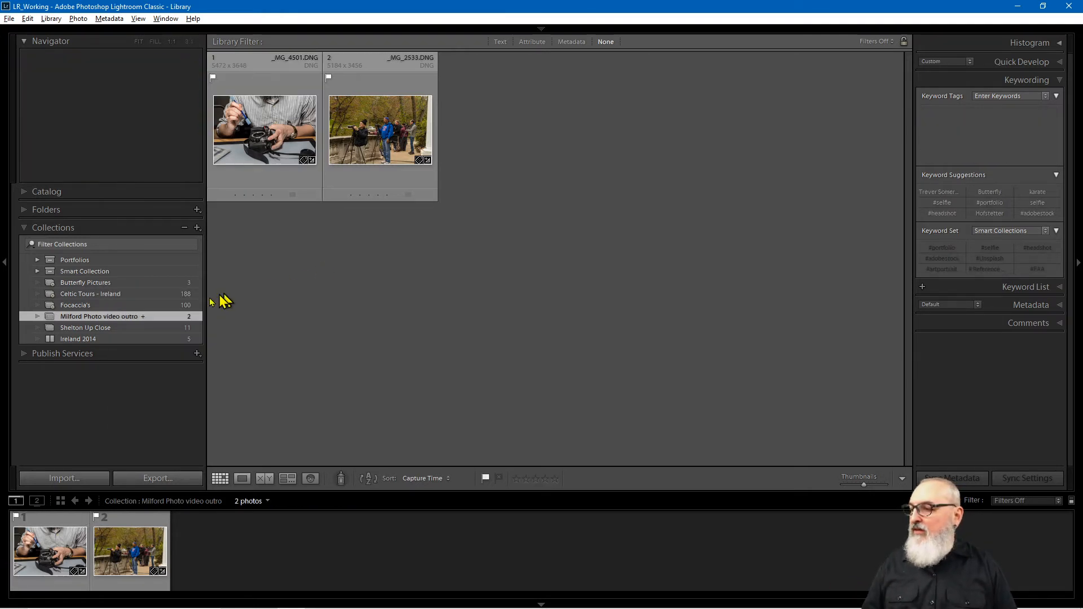
left_click(123, 317)
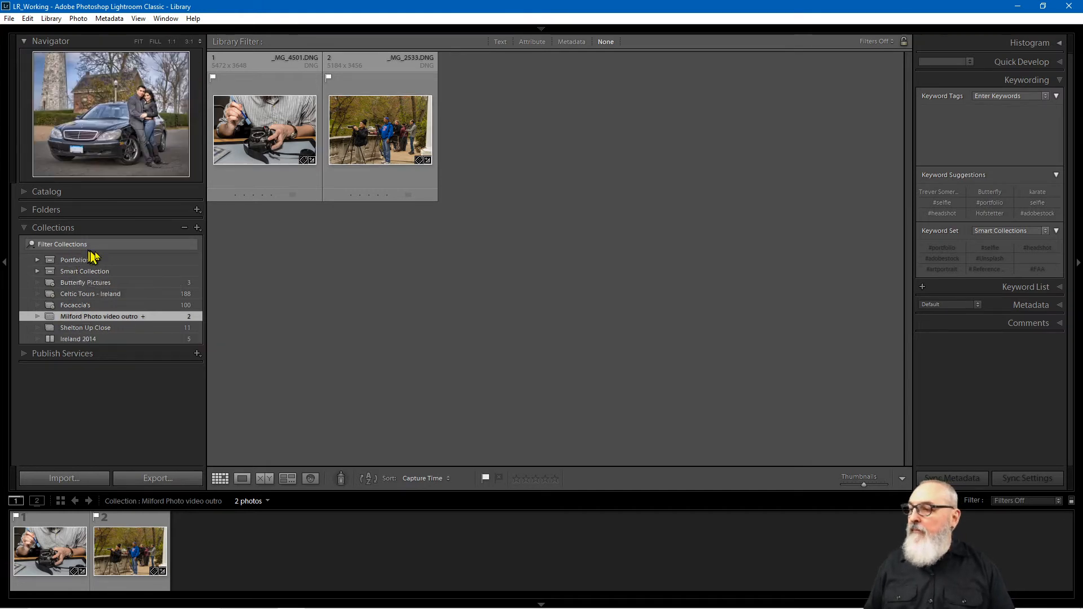
Step: Create a collection set named 'My Collection', not nested inside any other set
left_click(197, 227)
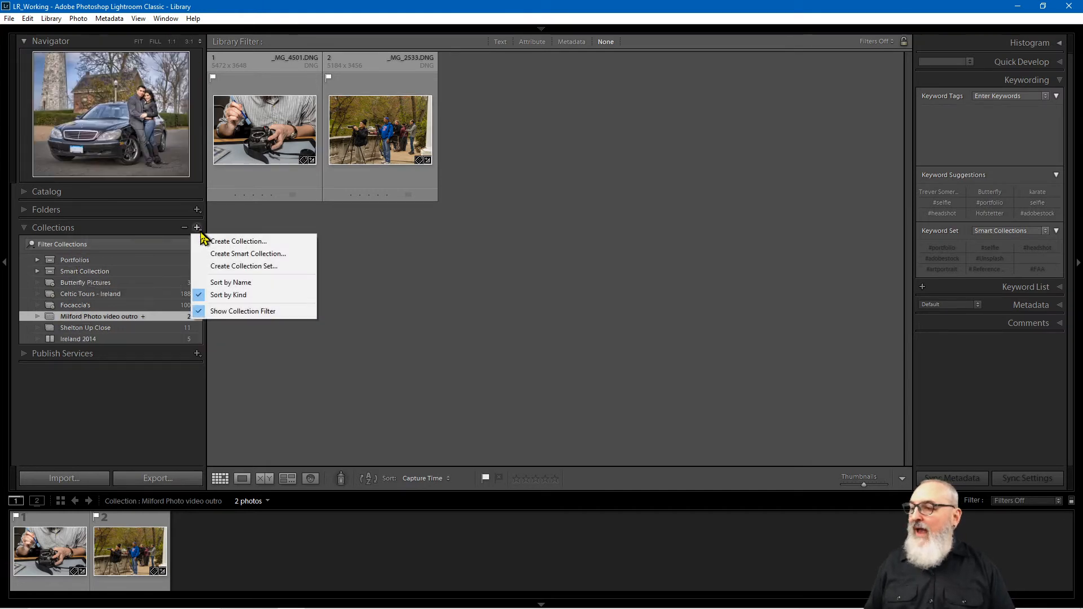
left_click(237, 271)
left_click_drag(513, 245, 450, 242)
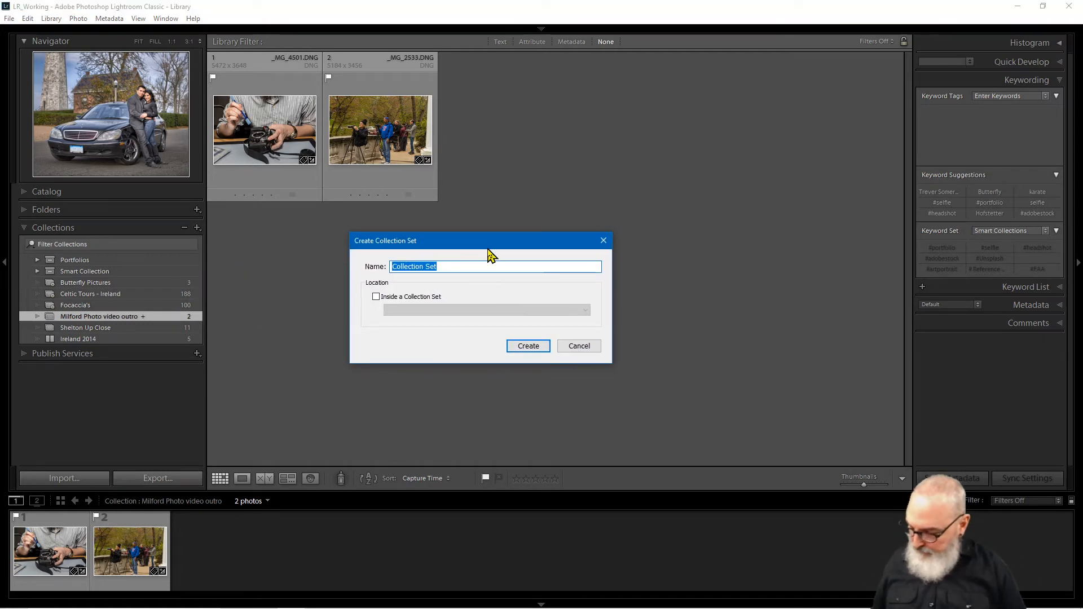
type("My ")
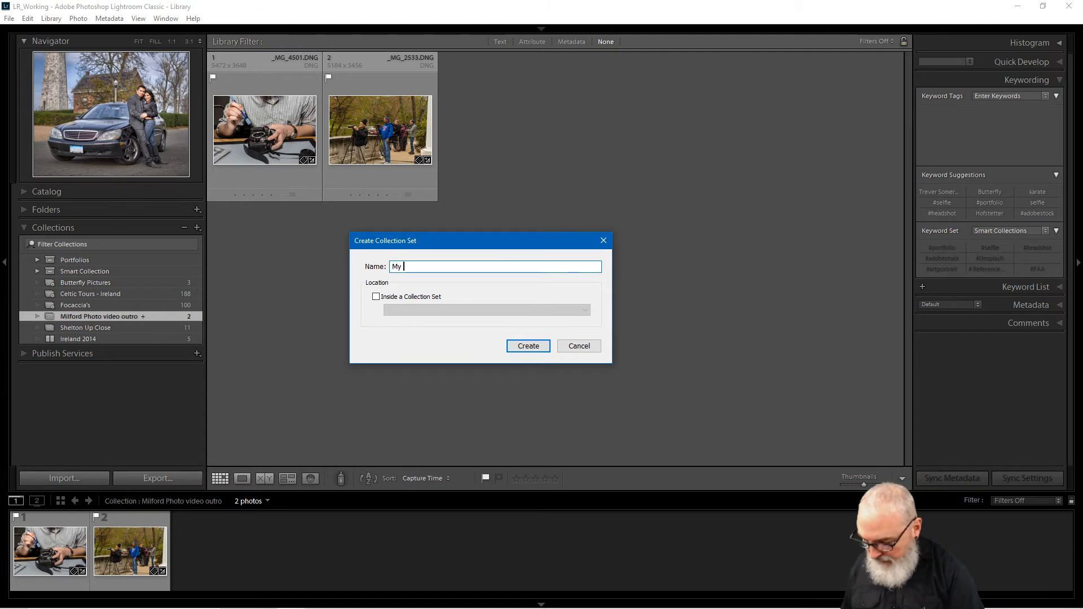
type("Collection")
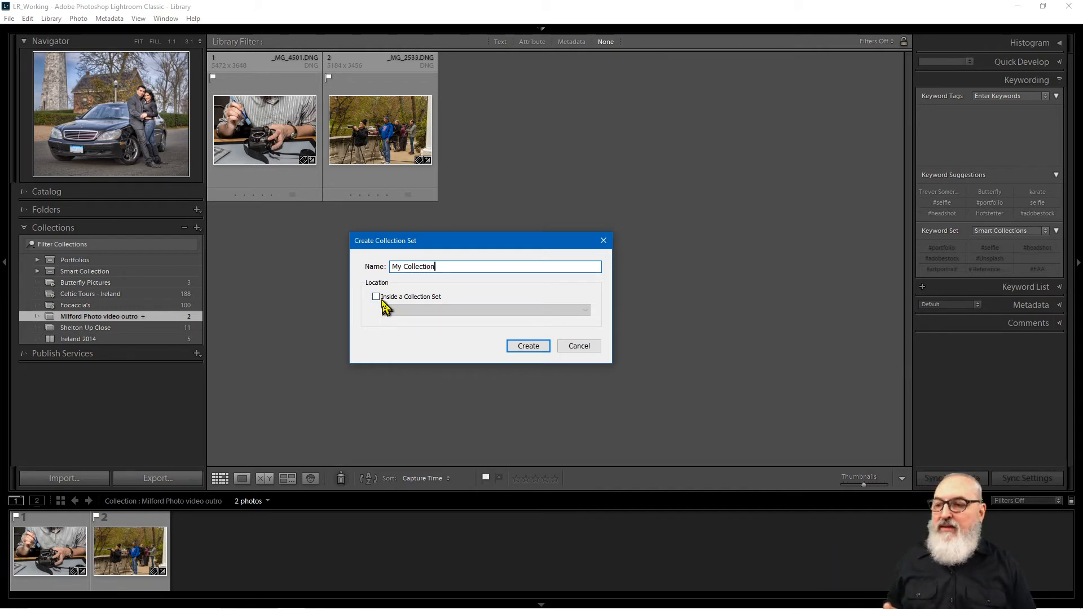
left_click(532, 349)
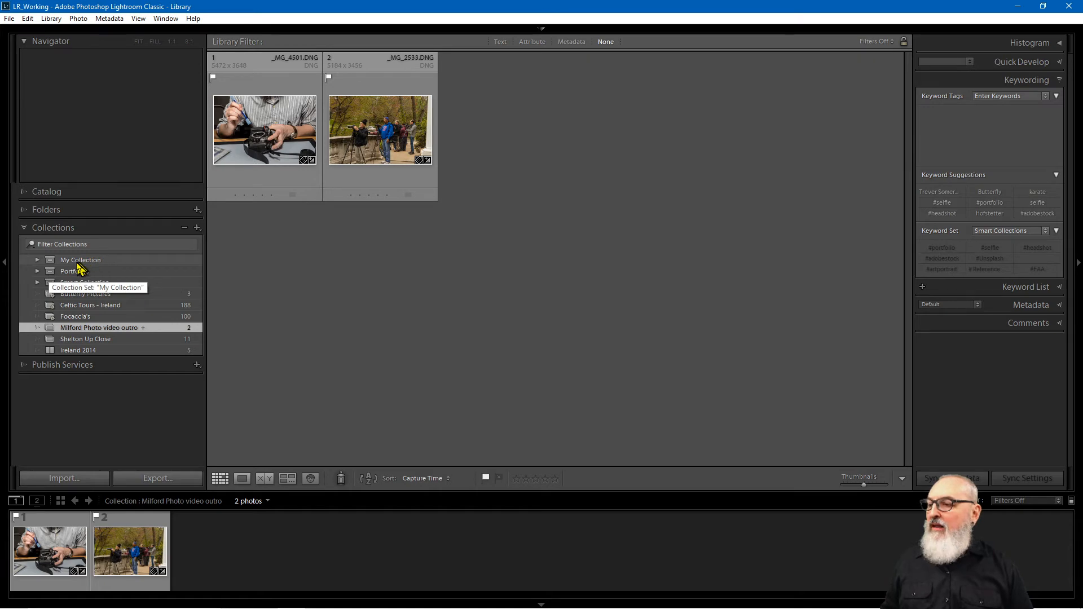
Step: Move Shelton Up Close and Butterfly Pictures into My Collection, then expand it to show its 14 photos
left_click(60, 339)
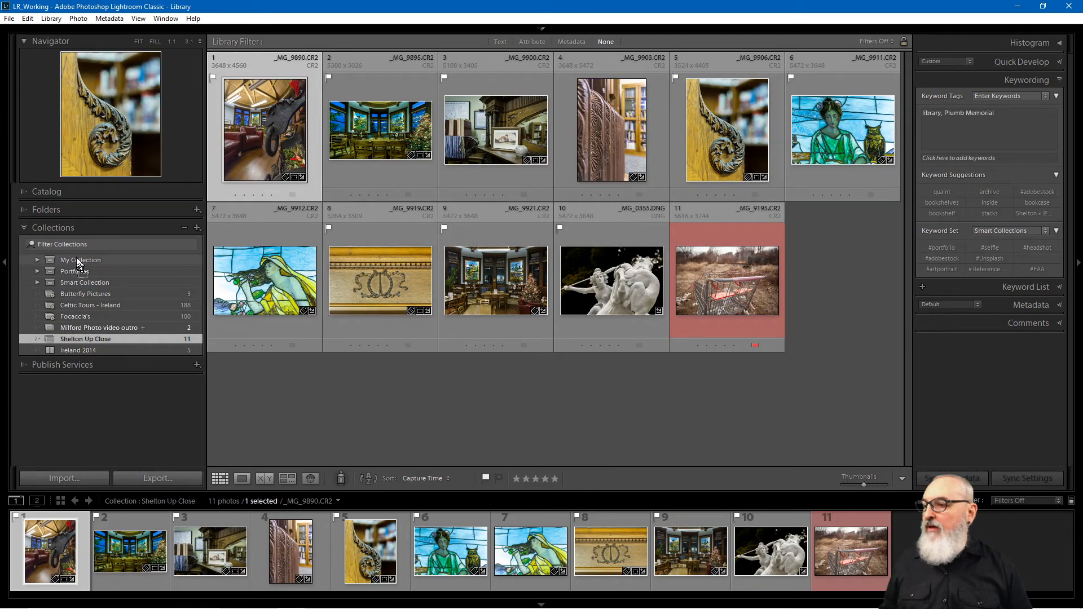
left_click_drag(75, 269, 76, 263)
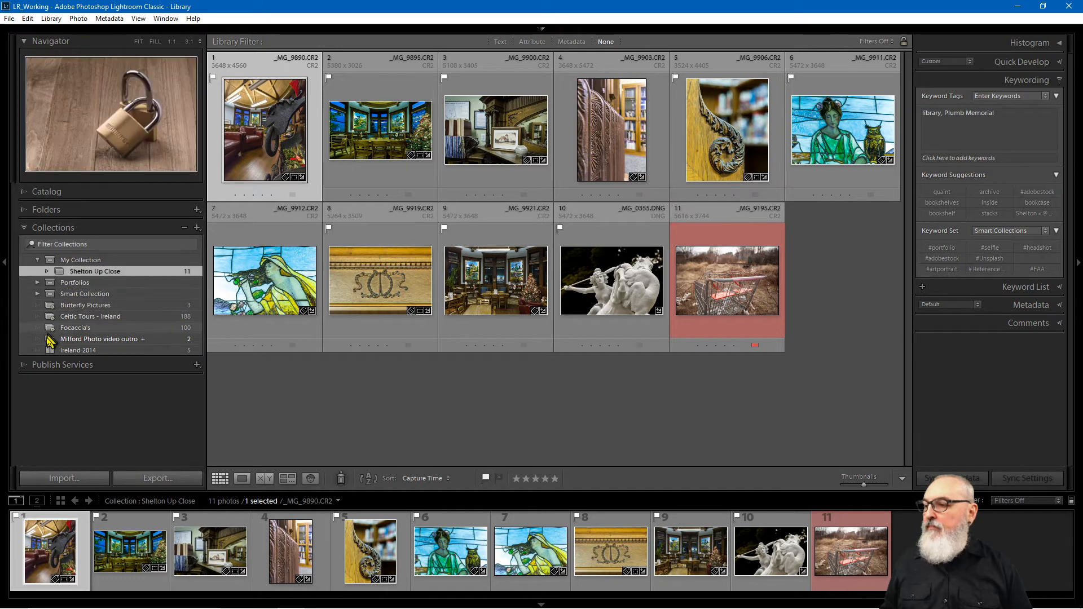
left_click_drag(84, 307, 91, 265)
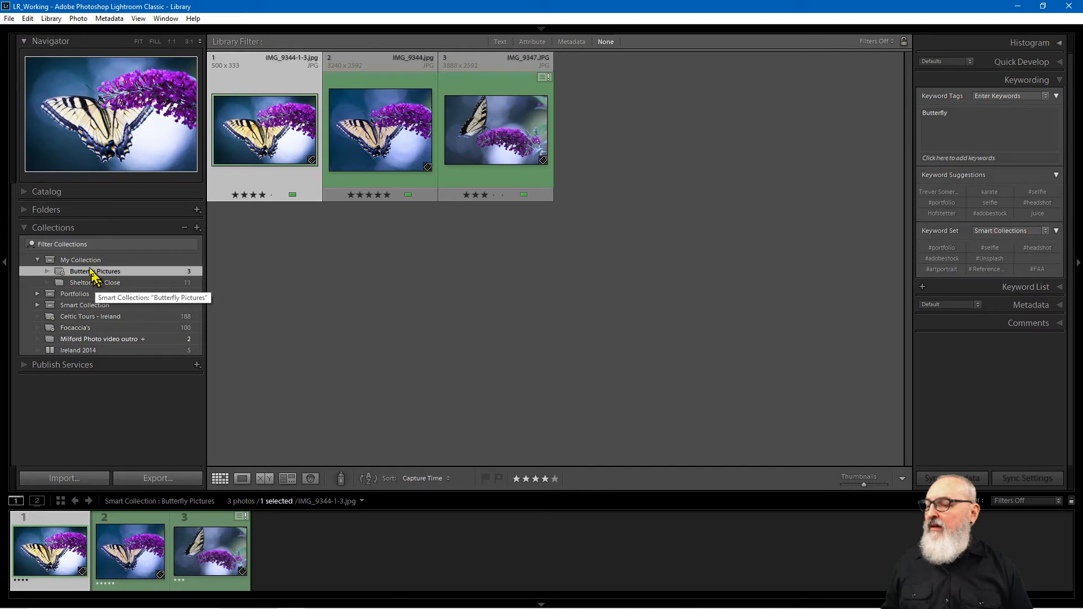
left_click(38, 260)
left_click(38, 260)
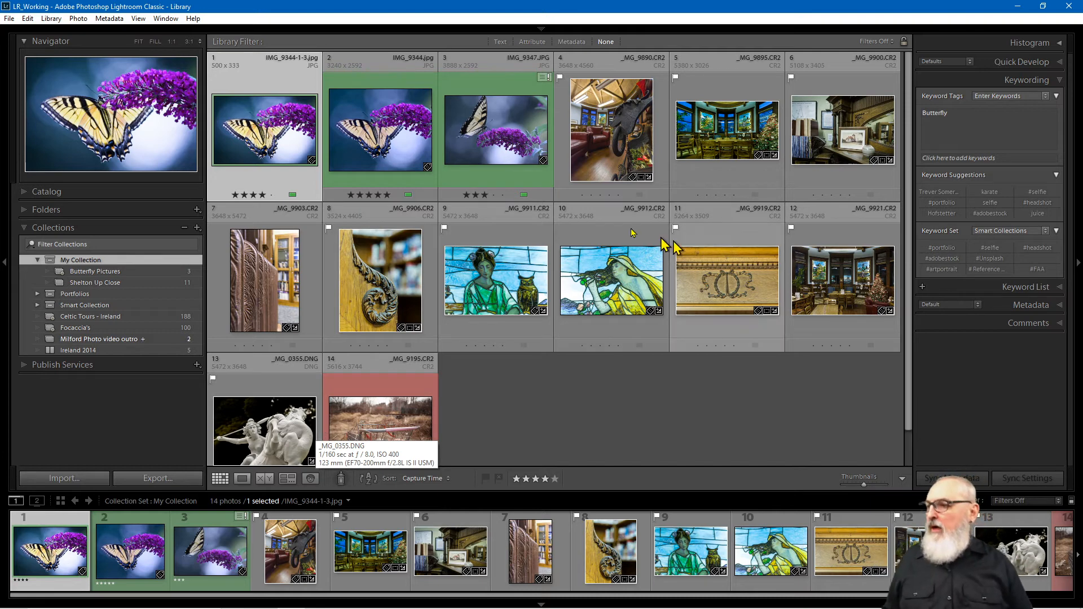
Step: Start a new collection inside My Collection named 'Another Collection'
right_click(98, 260)
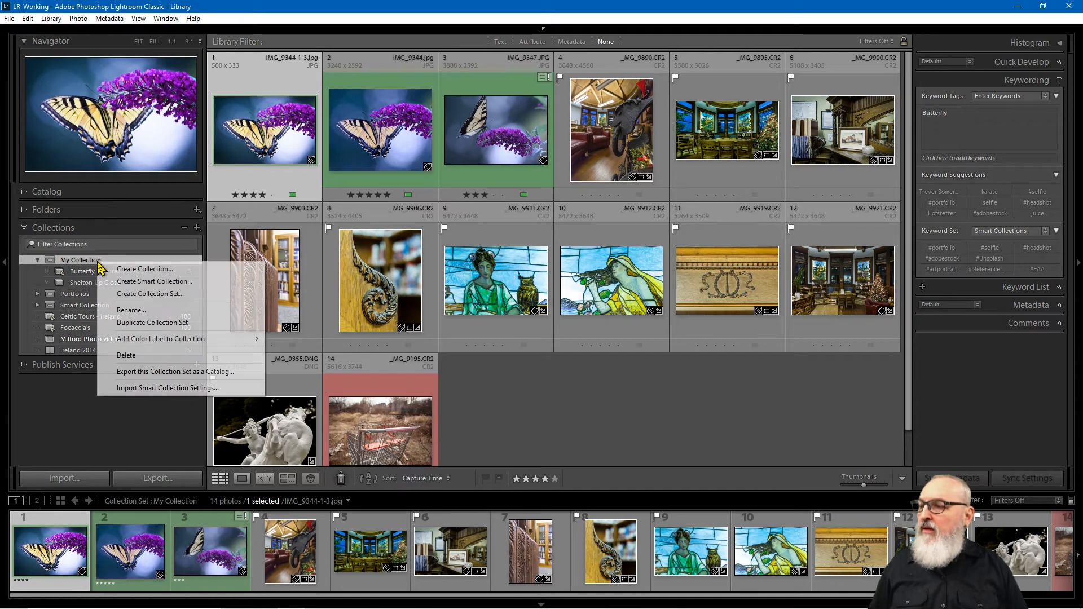
left_click(115, 259)
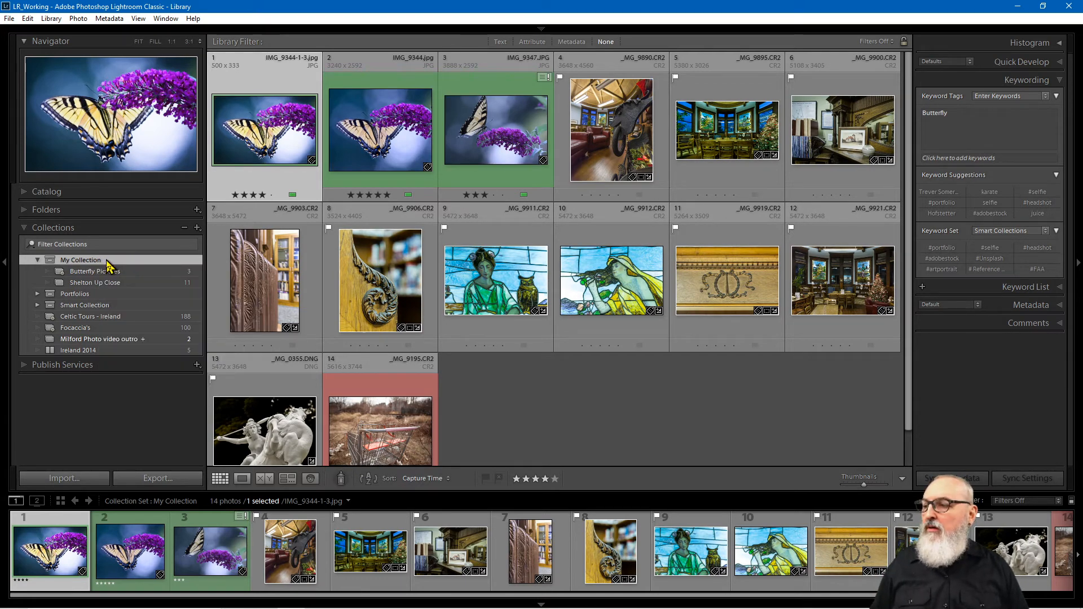
right_click(107, 261)
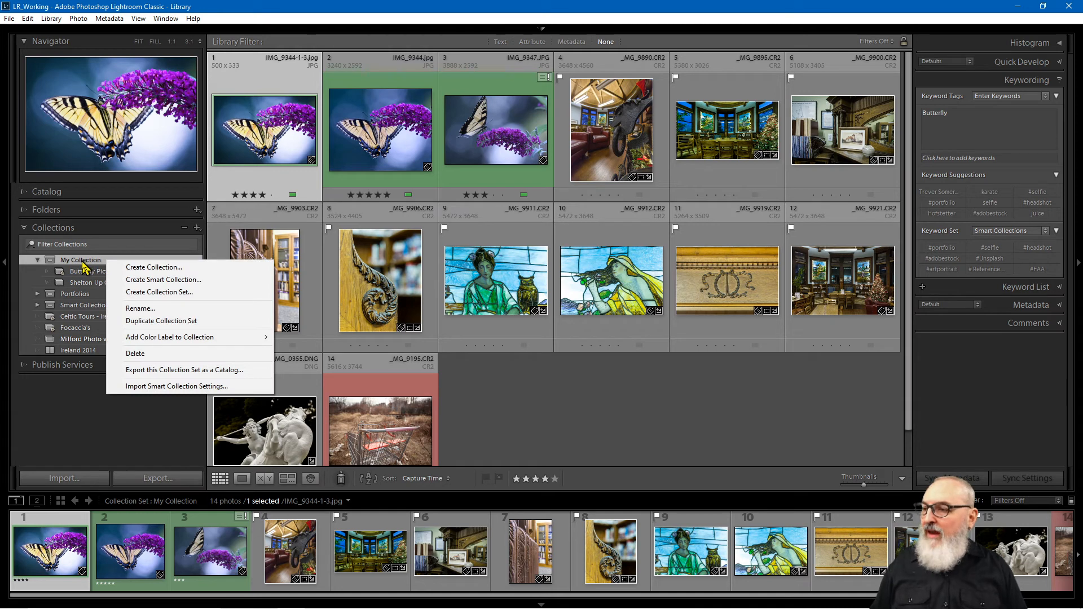
left_click(161, 245)
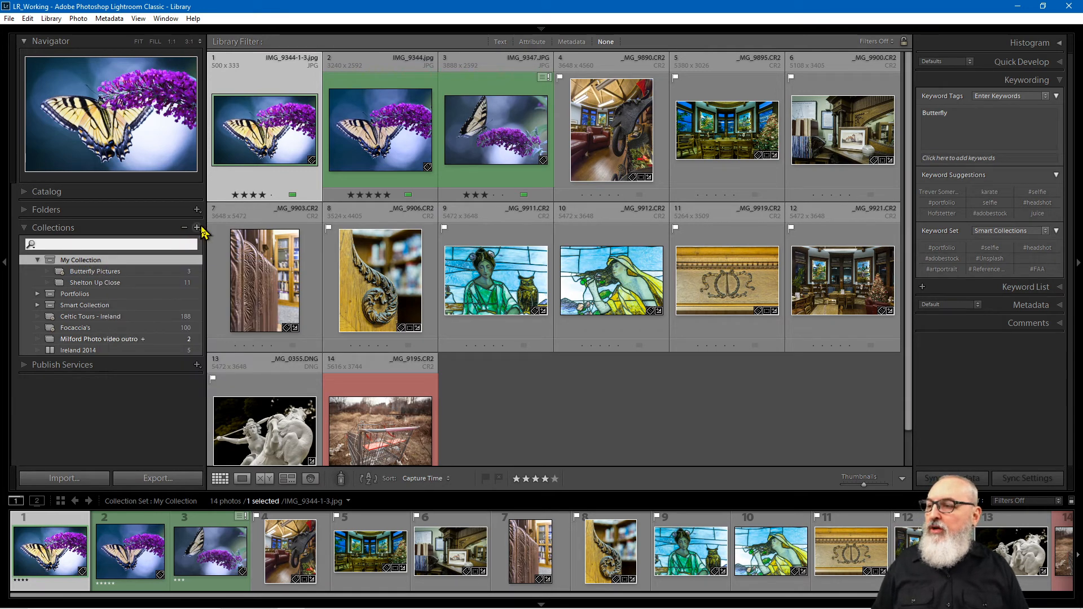
left_click(198, 232)
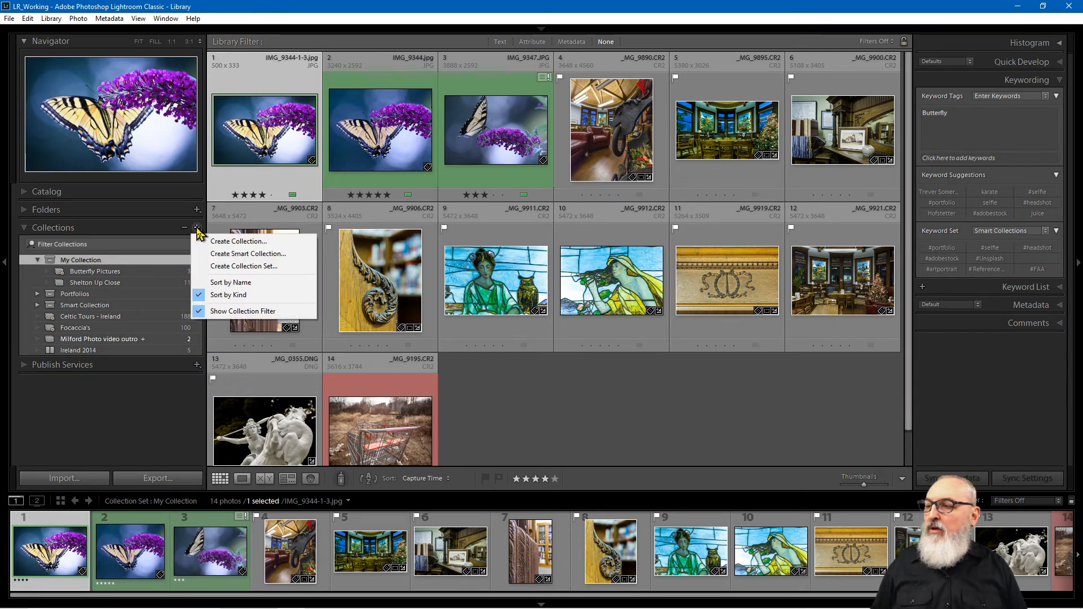
right_click(156, 263)
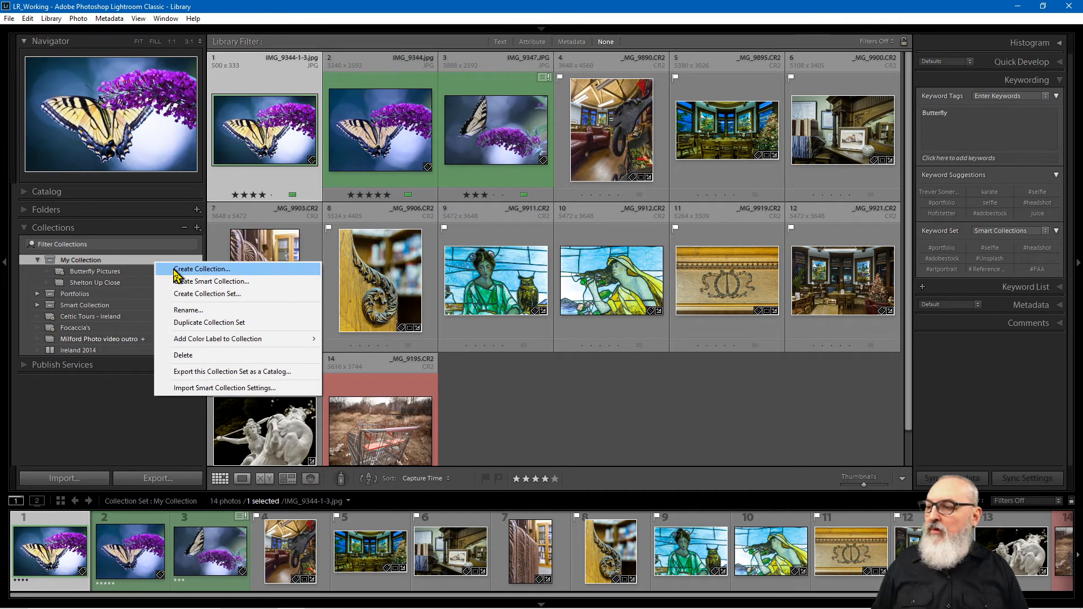
left_click(171, 270)
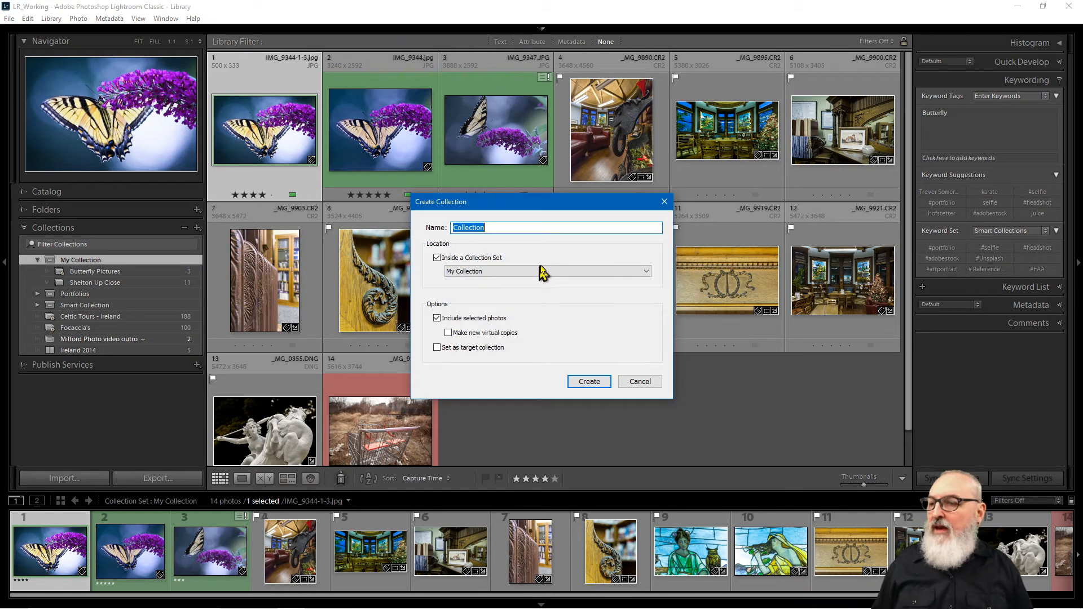
type("An")
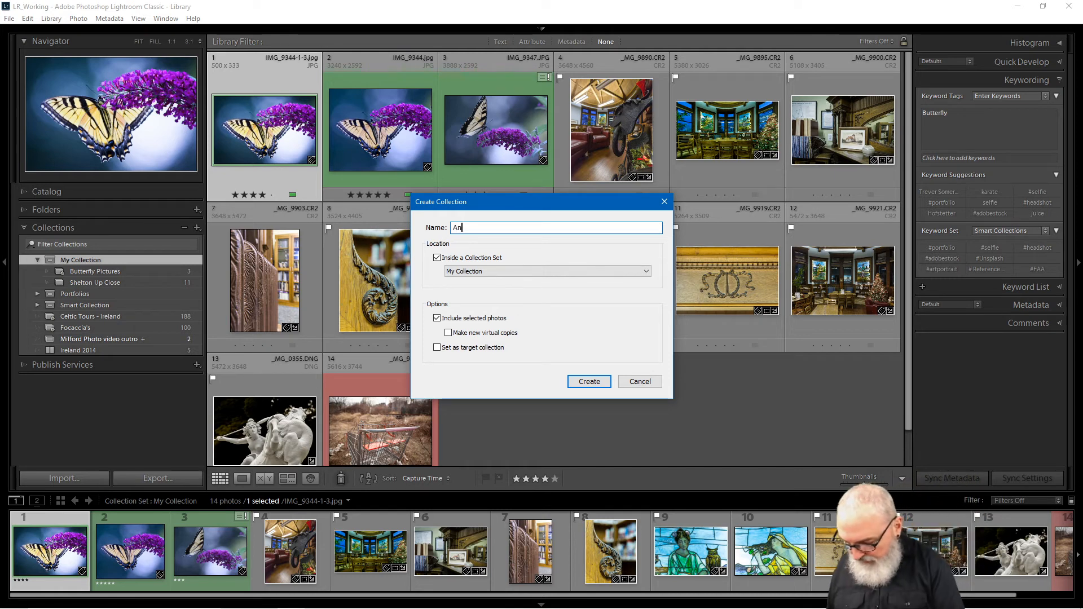
type("other Collec")
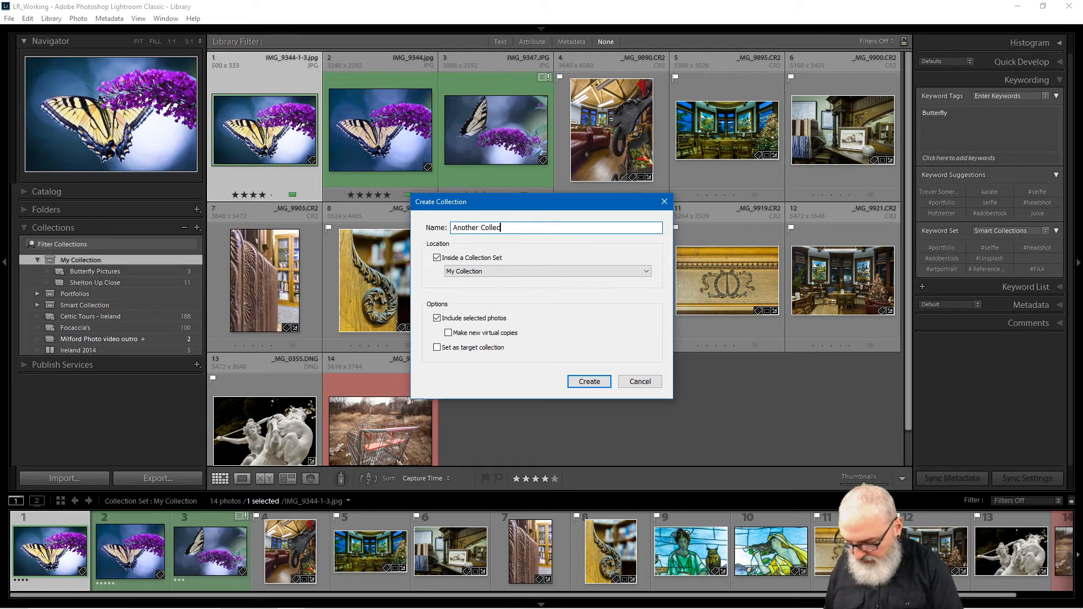
type("tion")
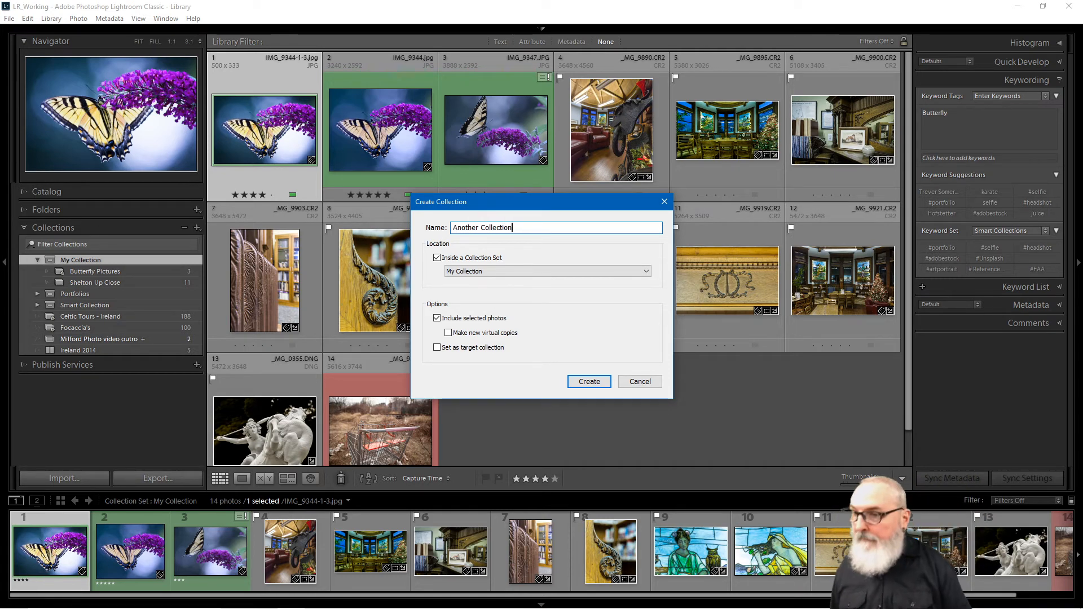
Step: Keep My Collection as parent, exclude selected photos, make it the target collection, and create it
left_click(463, 272)
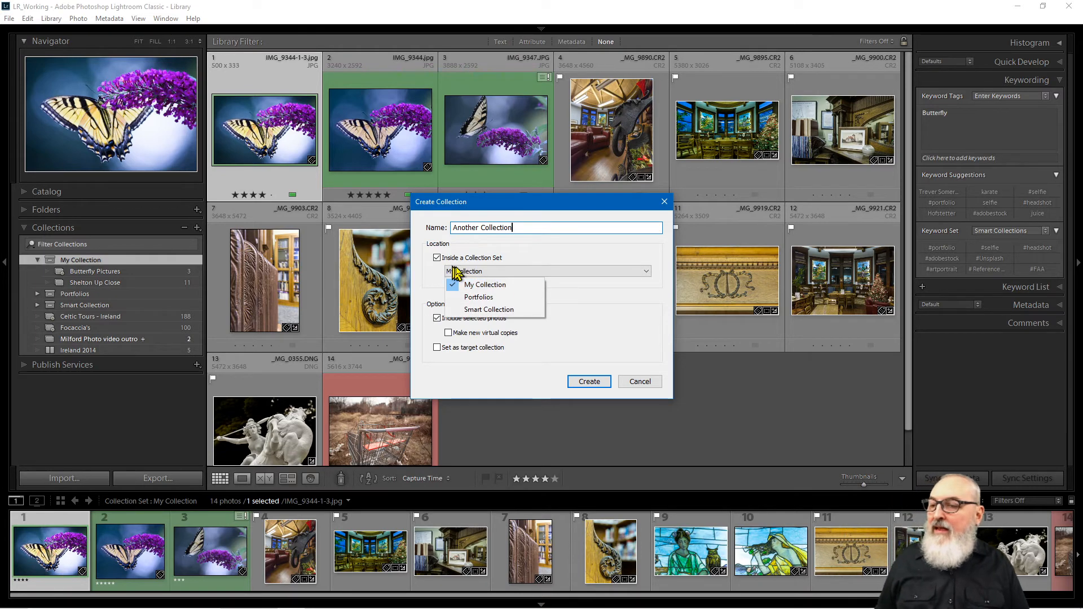
left_click(490, 285)
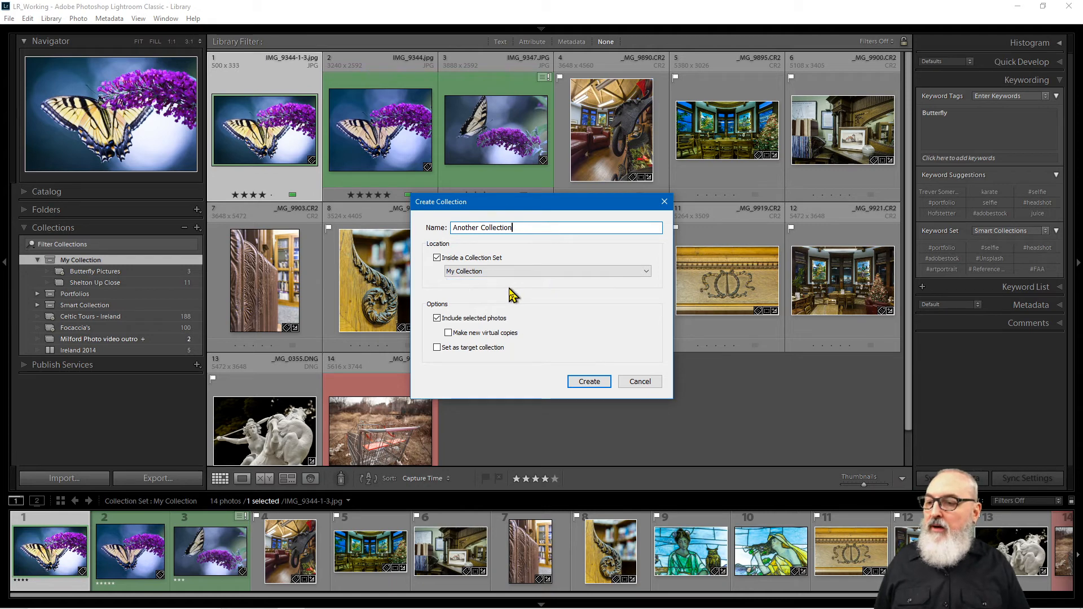
left_click_drag(545, 207, 432, 170)
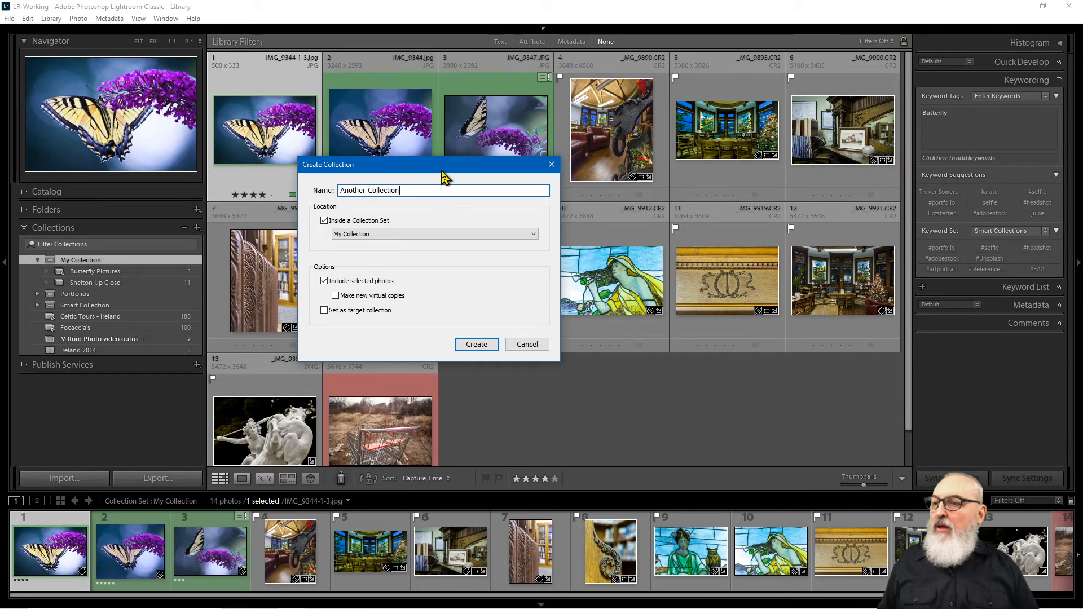
left_click_drag(443, 176, 385, 243)
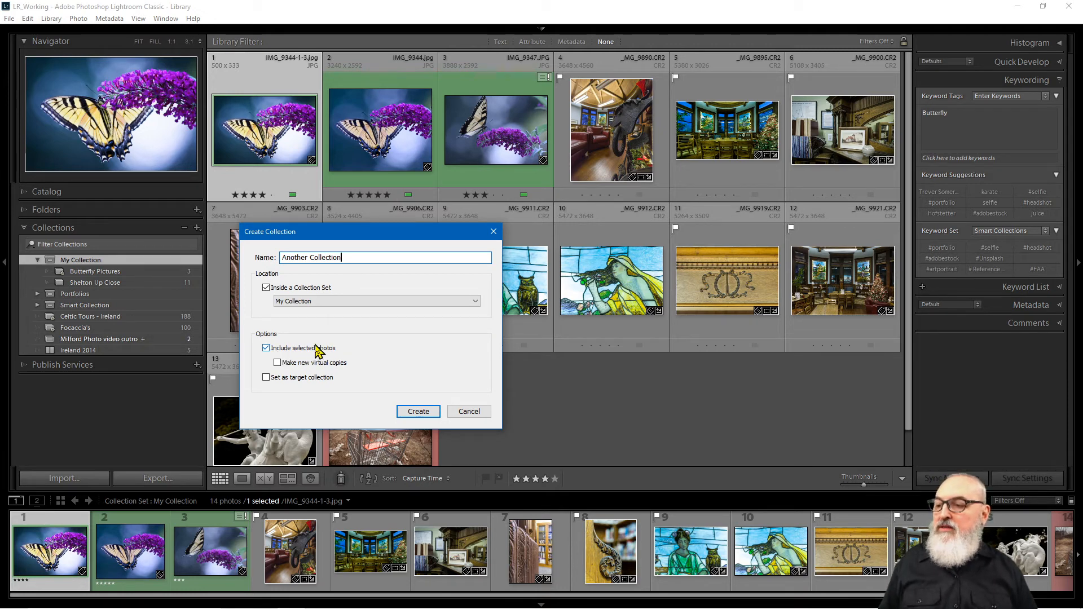
left_click(266, 348)
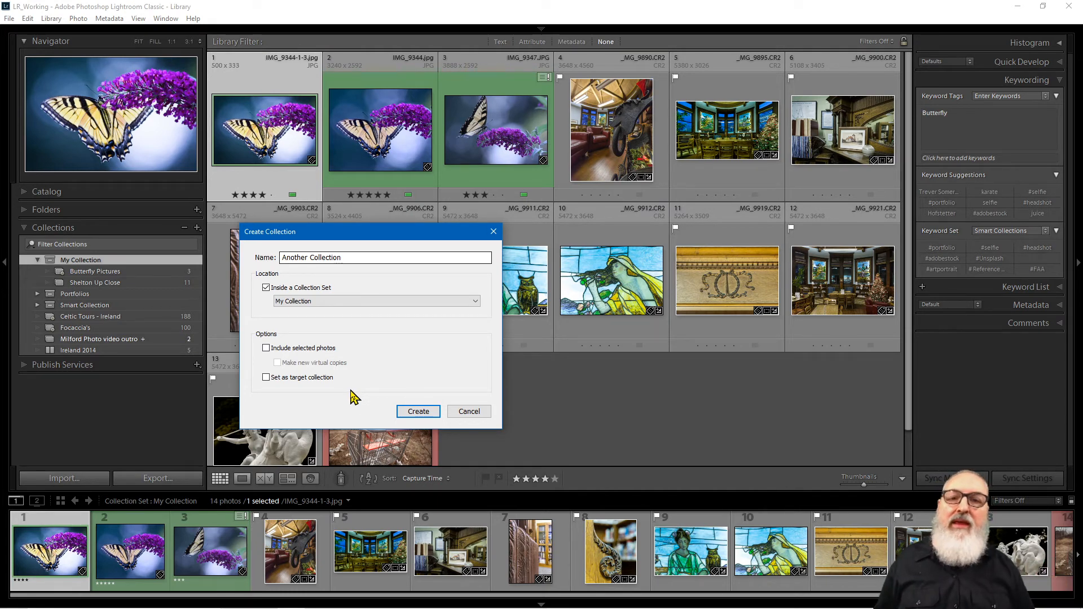
left_click(266, 378)
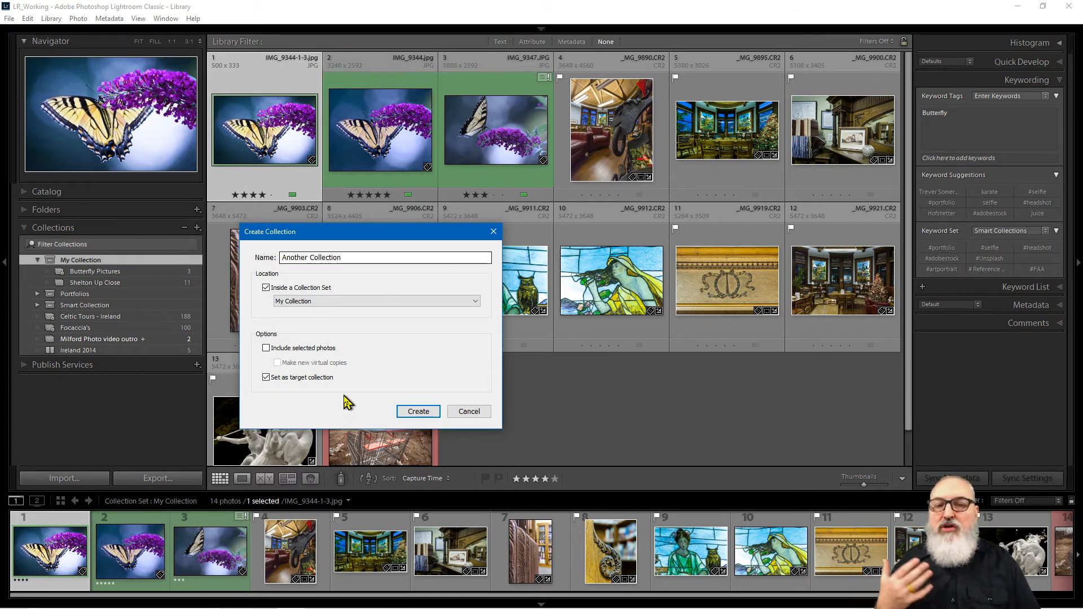
left_click(420, 411)
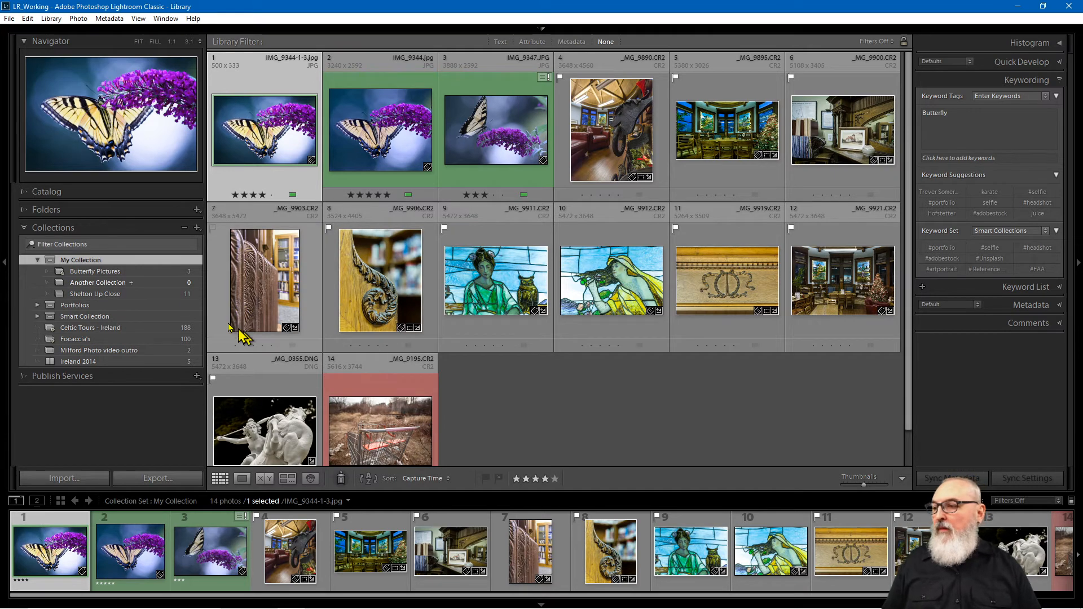
Step: Open the 2020-02-21 Bpt Shoreline w Letif folder from the Folders panel
left_click(23, 211)
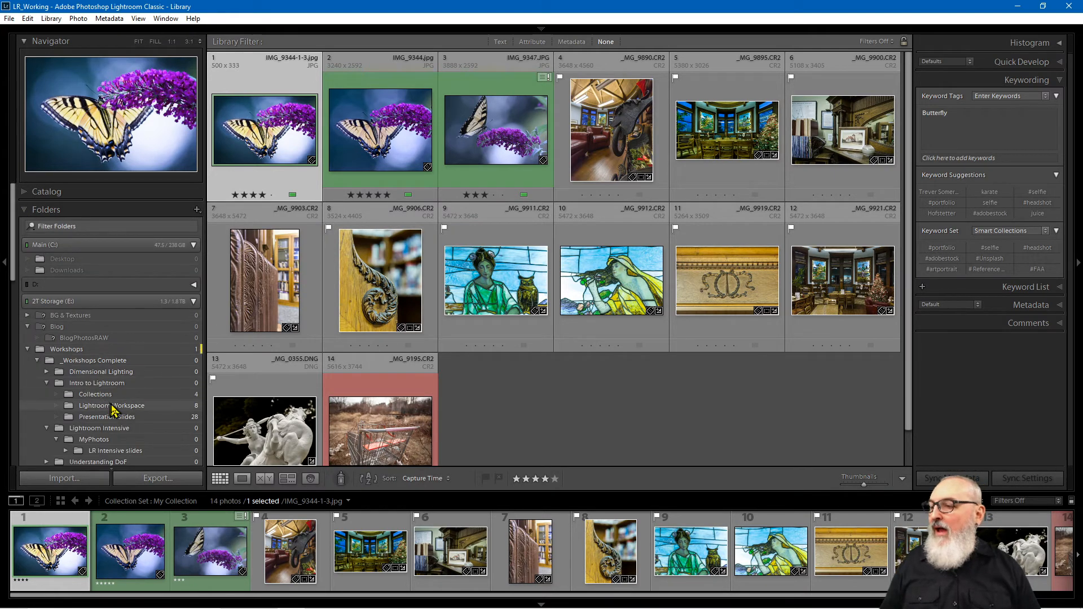
left_click_drag(11, 270, 52, 449)
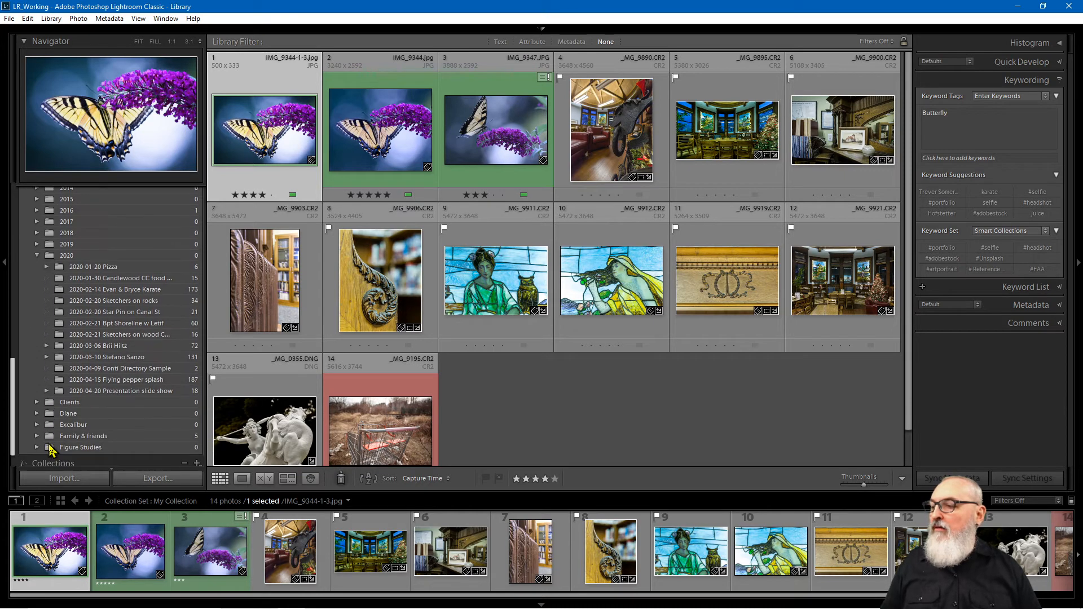
left_click(149, 334)
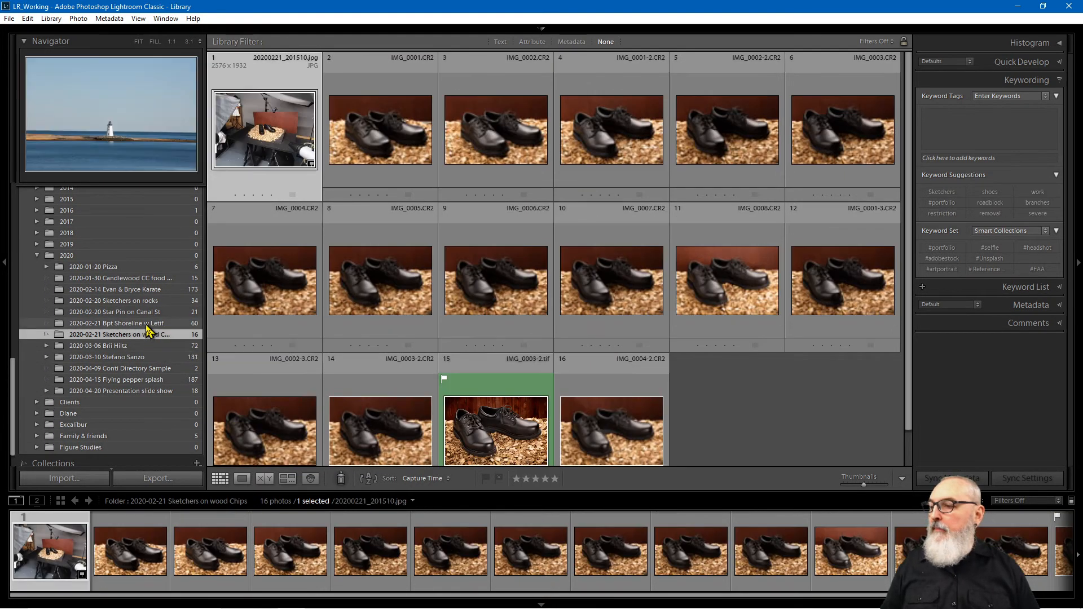
left_click(146, 324)
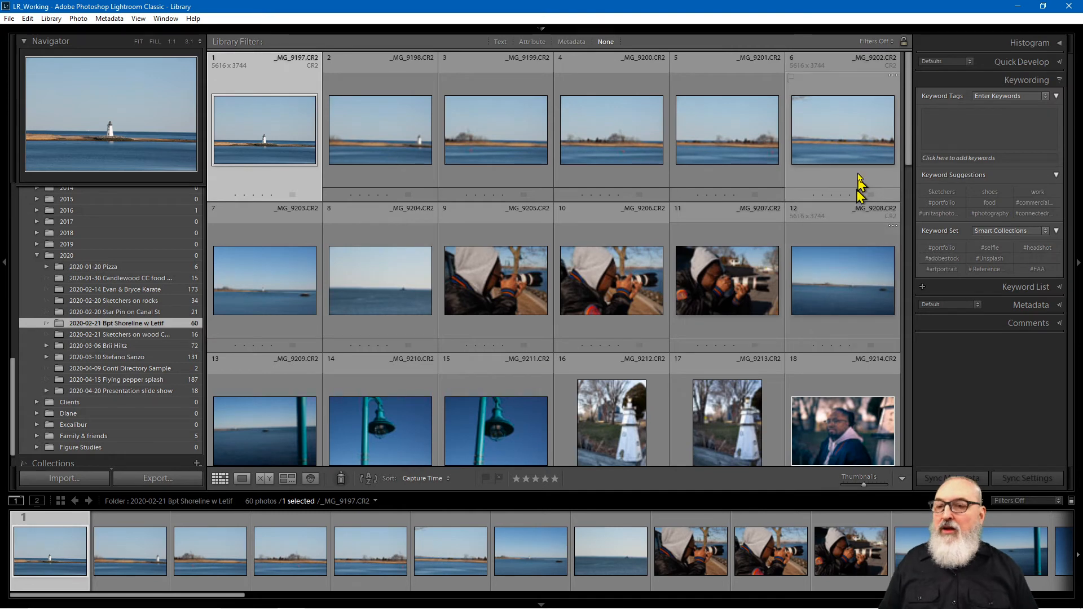
left_click_drag(911, 150, 909, 174)
scroll(899, 222, "down", 5)
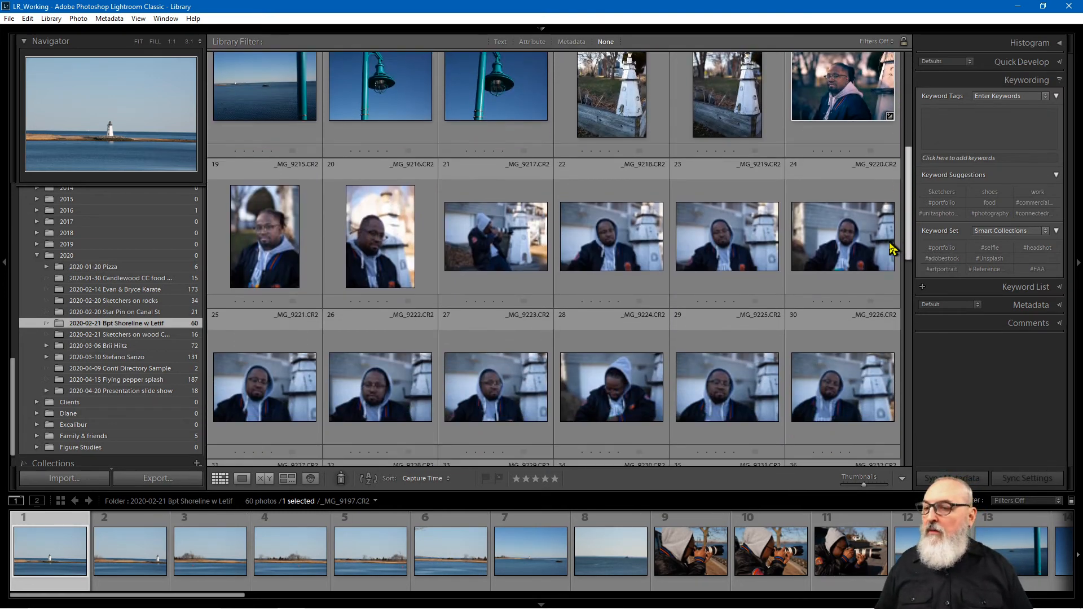
scroll(894, 242, "up", 2)
scroll(895, 226, "down", 2)
scroll(896, 260, "up", 2)
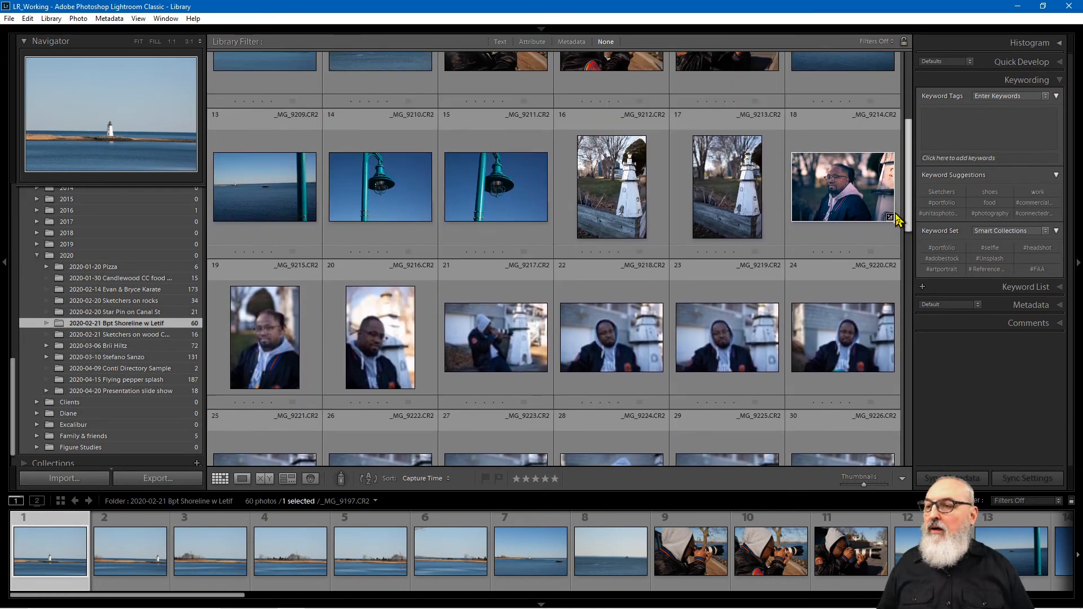
scroll(896, 260, "down", 2)
scroll(901, 258, "down", 4)
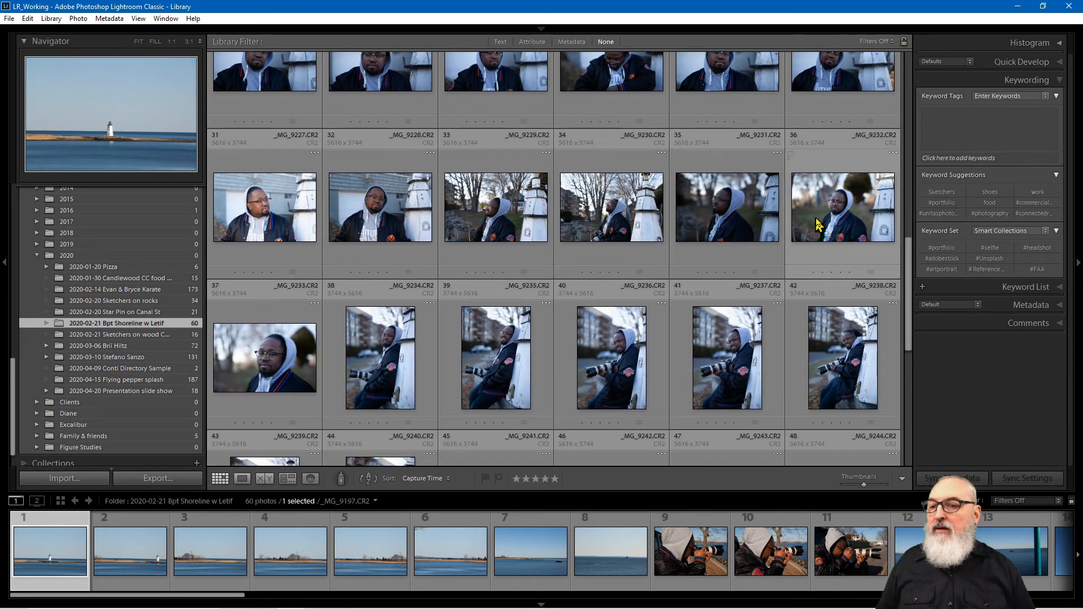
Step: Add _MG_9232, _MG_9245 and _MG_9249 to Another Collection with the B key
left_click(855, 240)
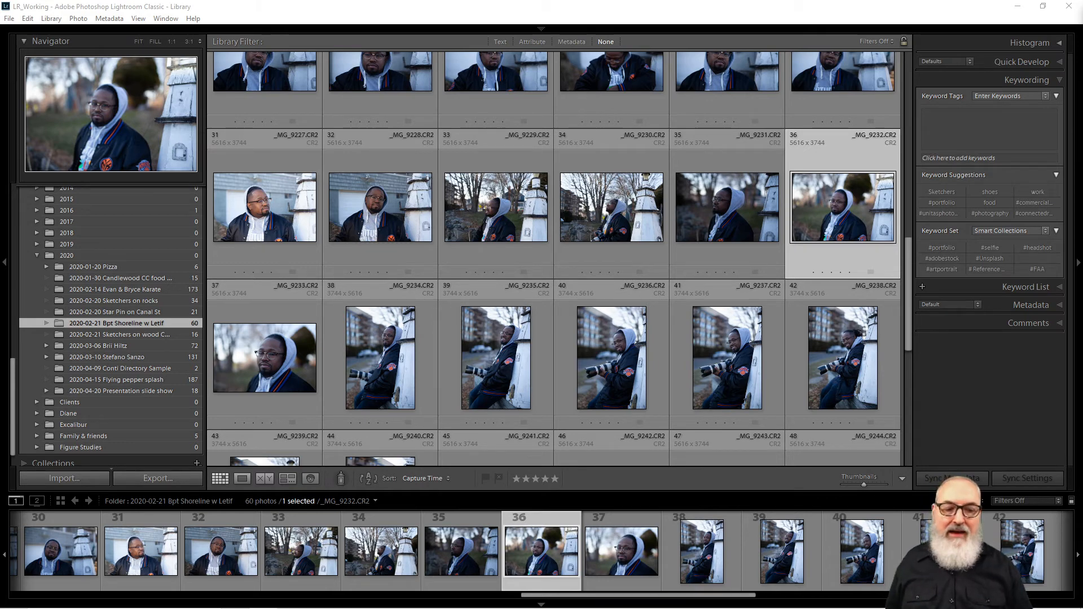
left_click(818, 195)
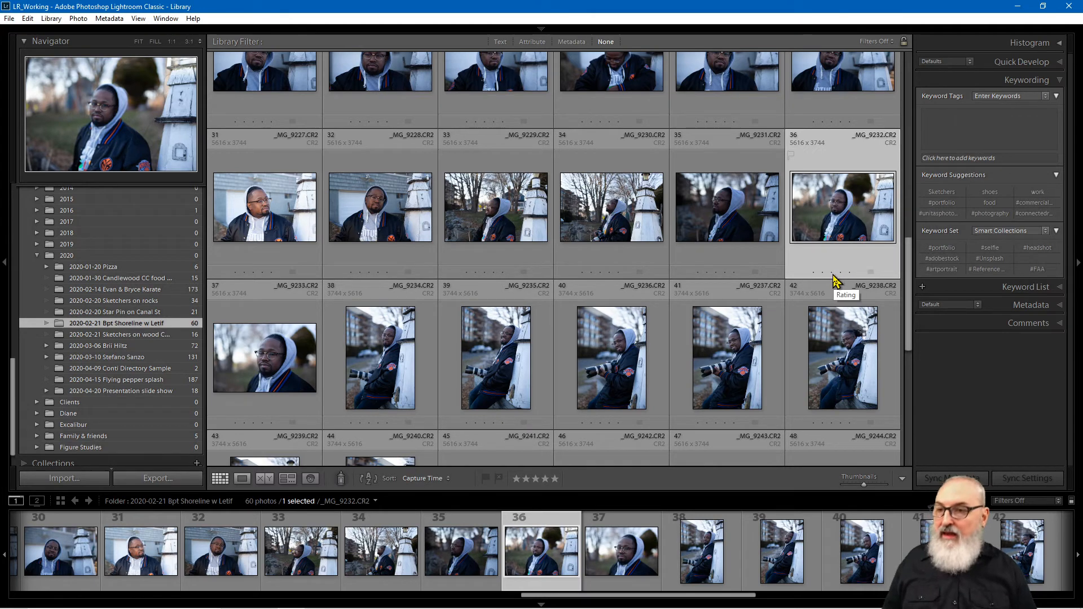
key("b")
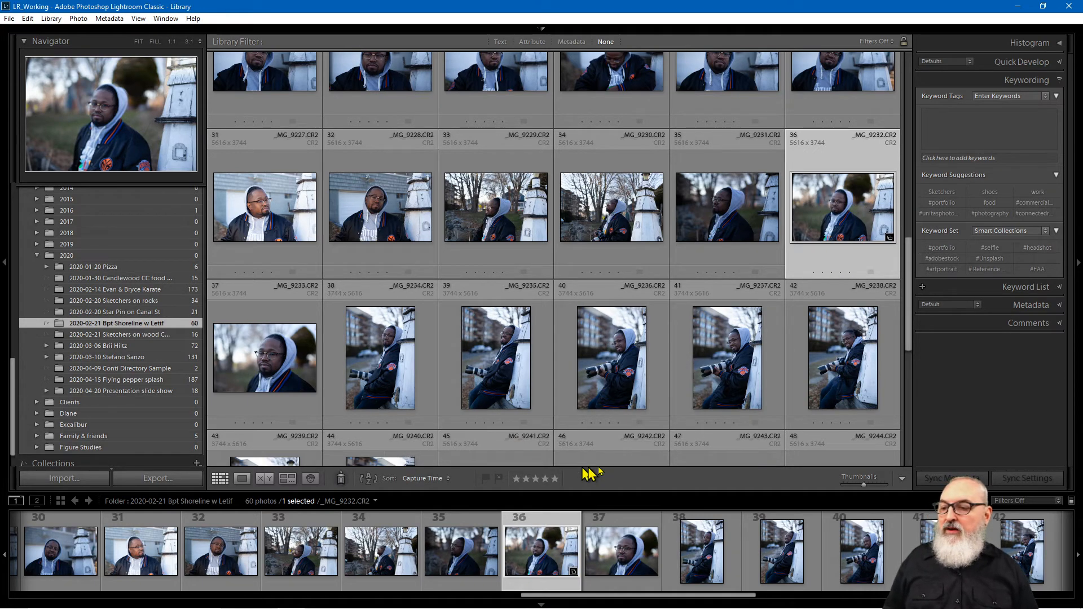
left_click_drag(912, 272, 908, 406)
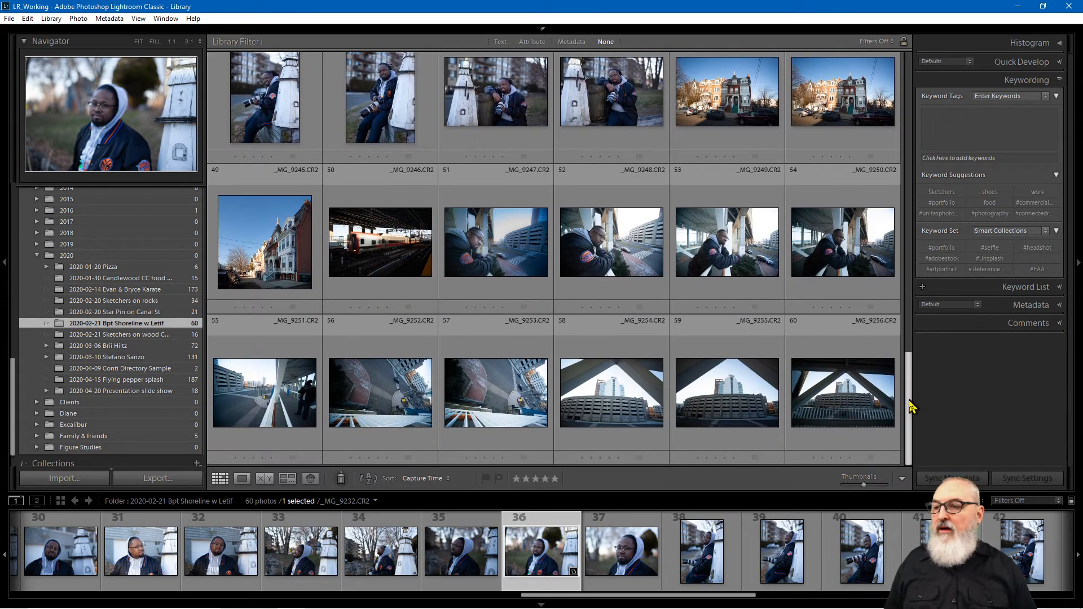
left_click(282, 275)
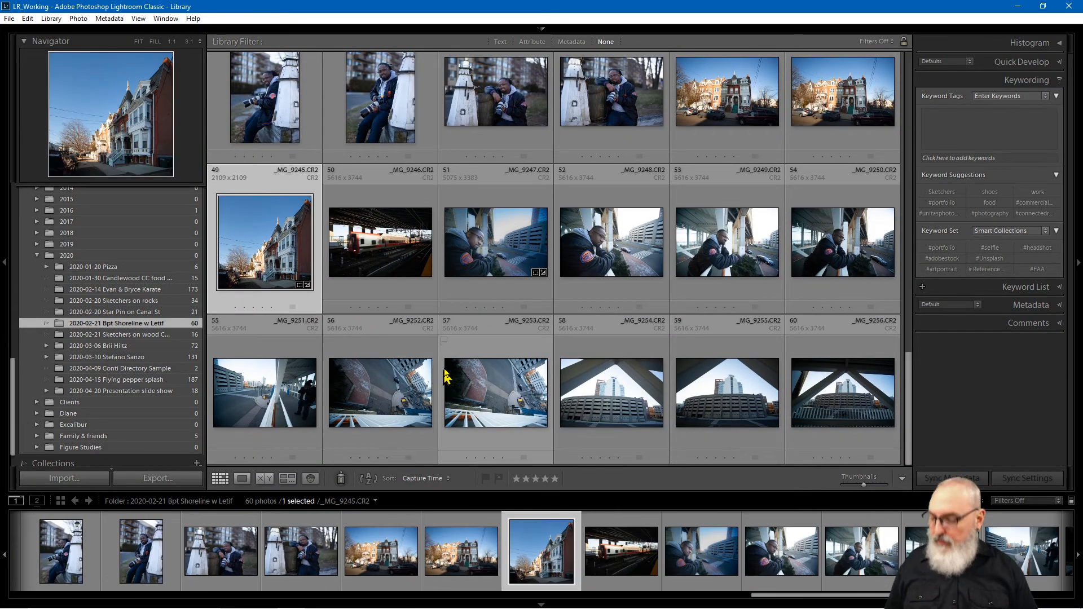
key("b")
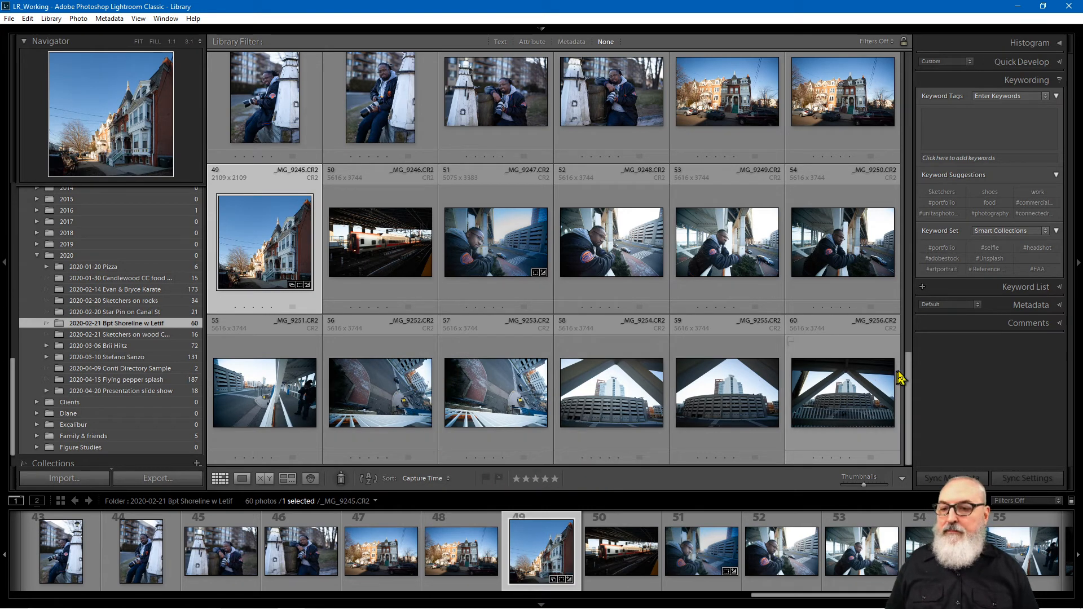
left_click(739, 247)
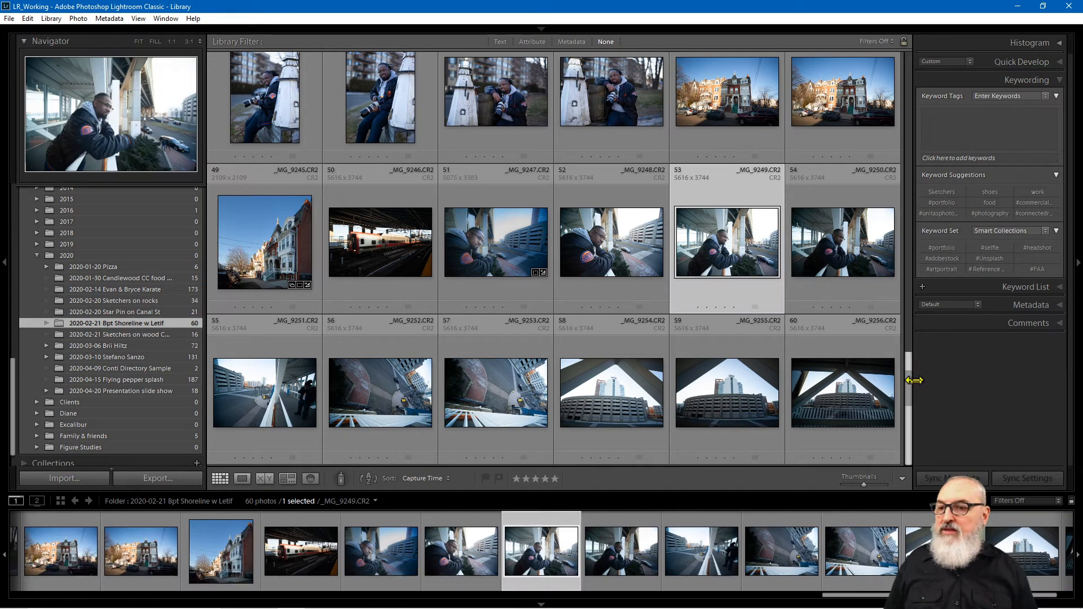
key("b")
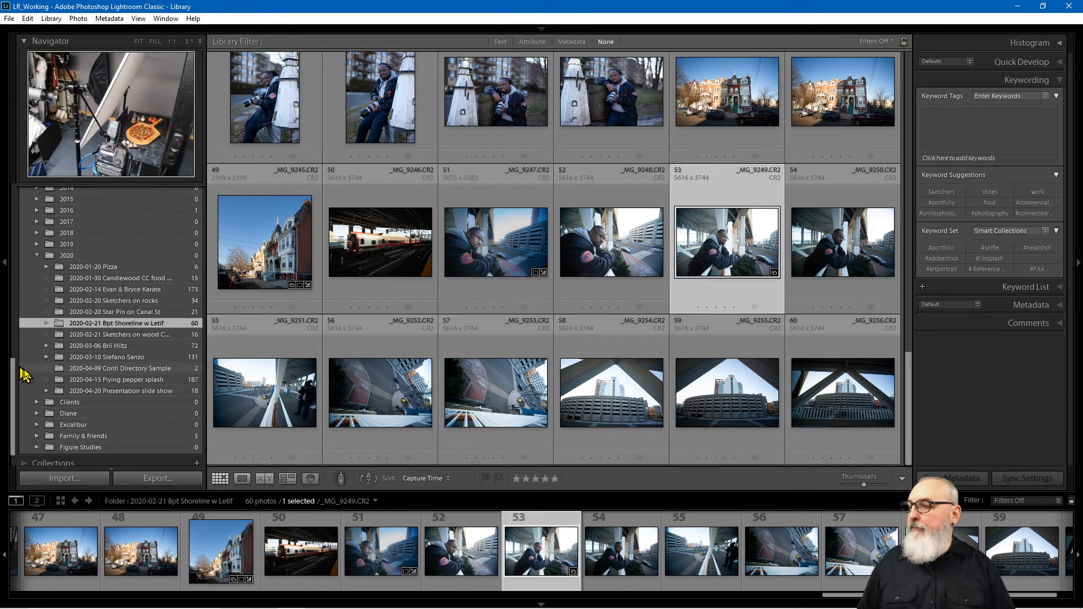
Step: Open Another Collection and select all three photos: _MG_9232, _MG_9245 and _MG_9249
left_click(40, 463)
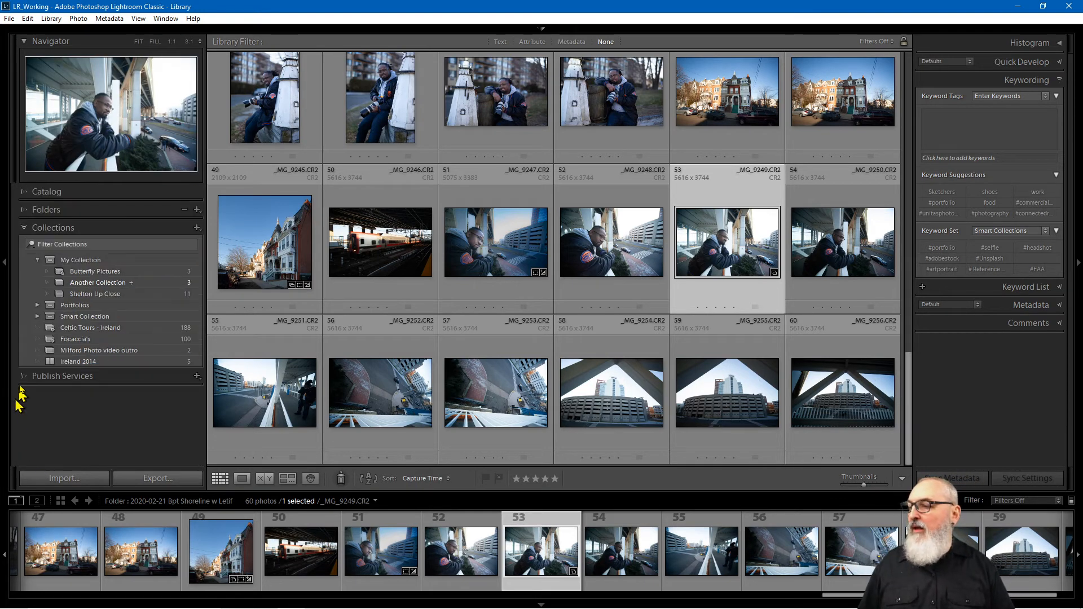
left_click(102, 283)
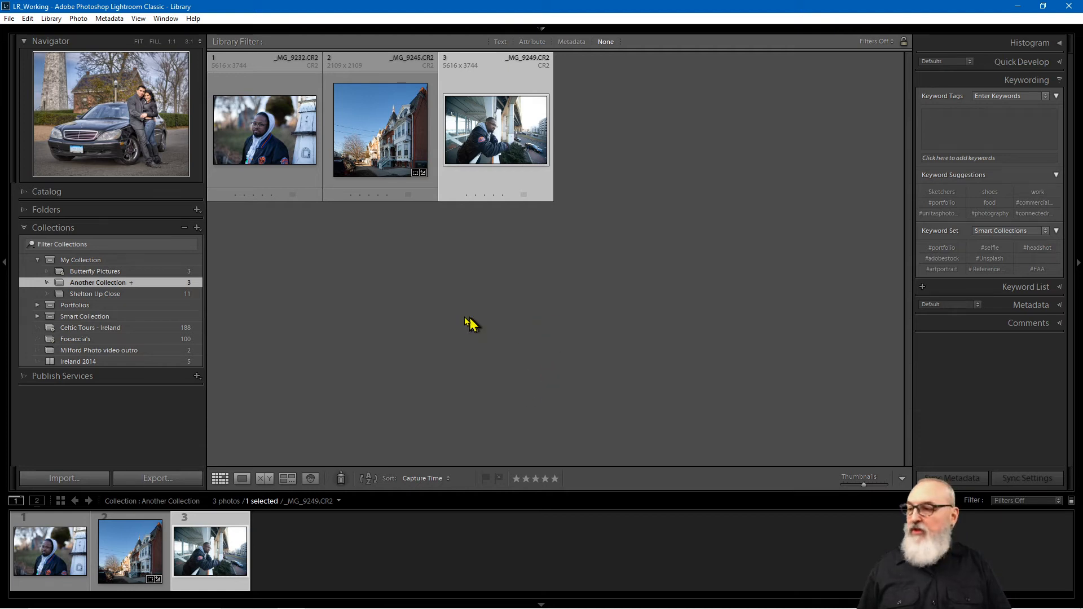
left_click(248, 254)
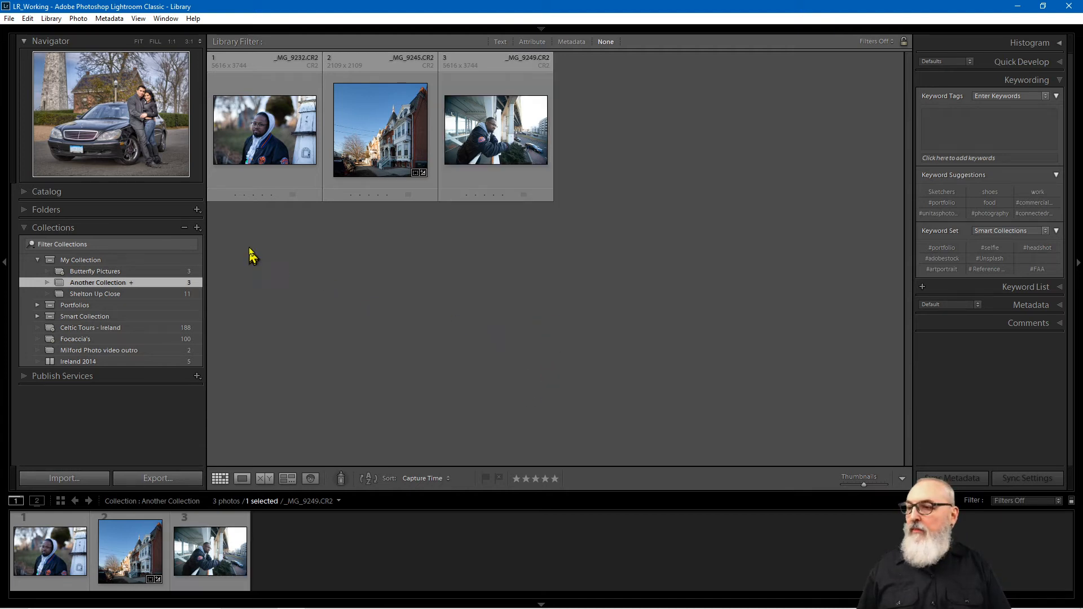
left_click(299, 124)
key("ctrl+a")
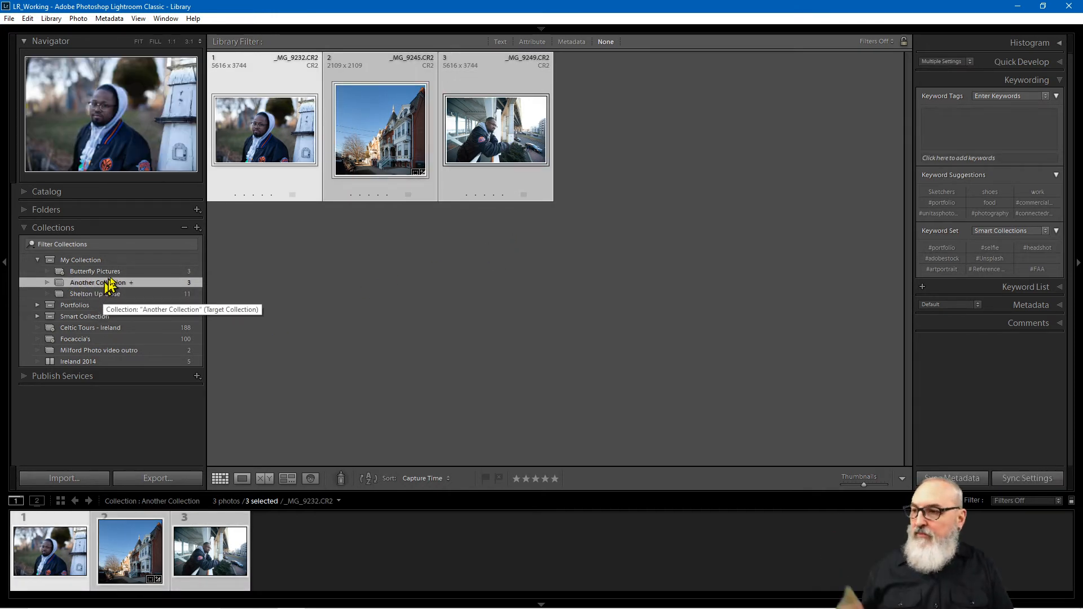
Step: Delete Another Collection and return to My Collection's 14 photos
left_click(184, 229)
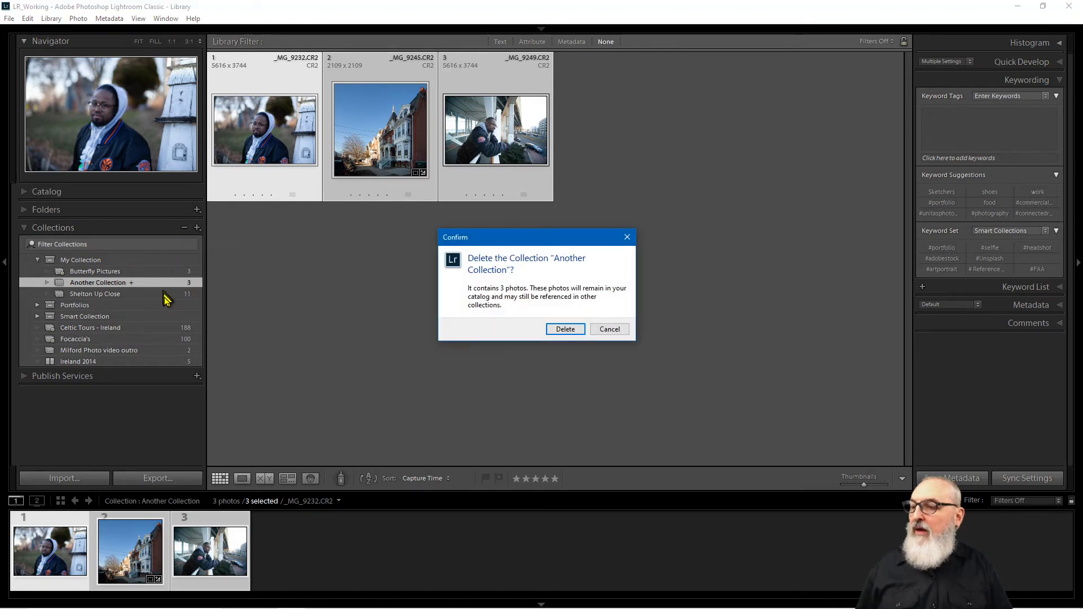
left_click(564, 331)
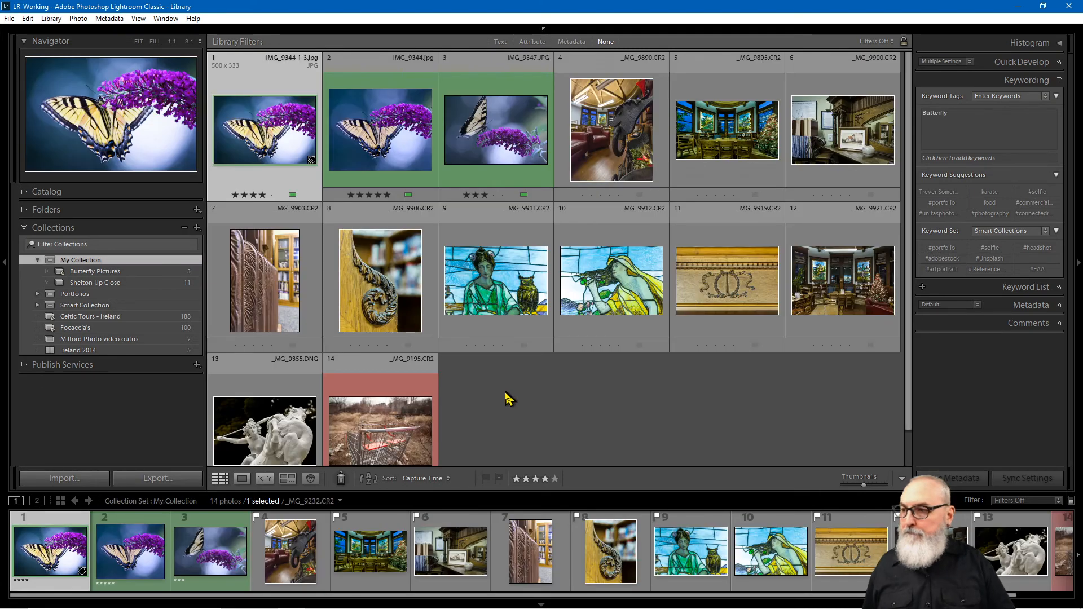
left_click(534, 425)
Step: Try deleting photo 14, _MG_9195, from My Collection and dismiss the cannot-delete warning
left_click(433, 427)
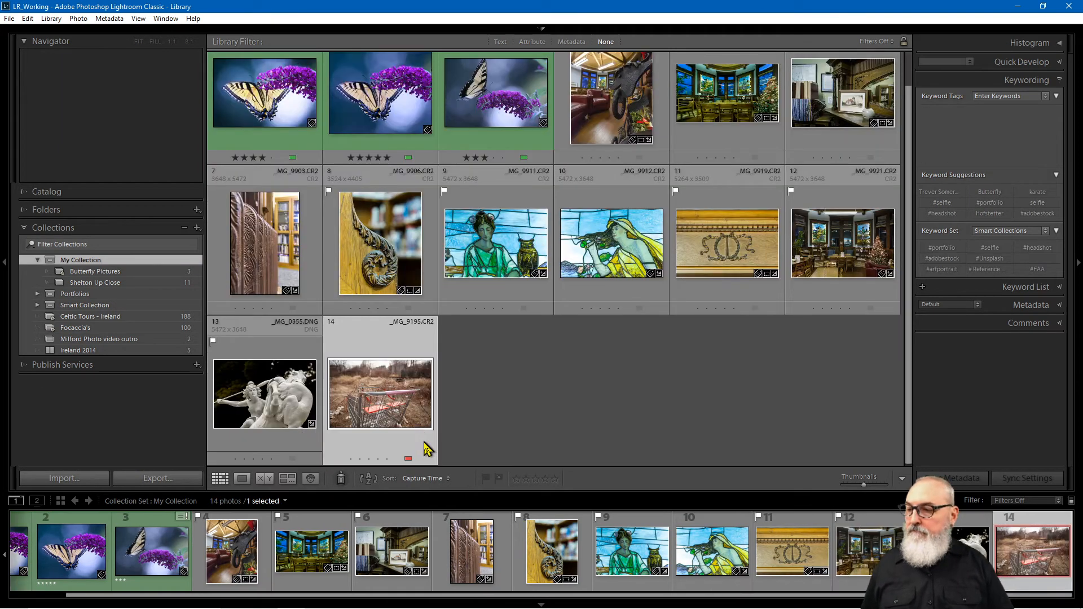
key("Delete")
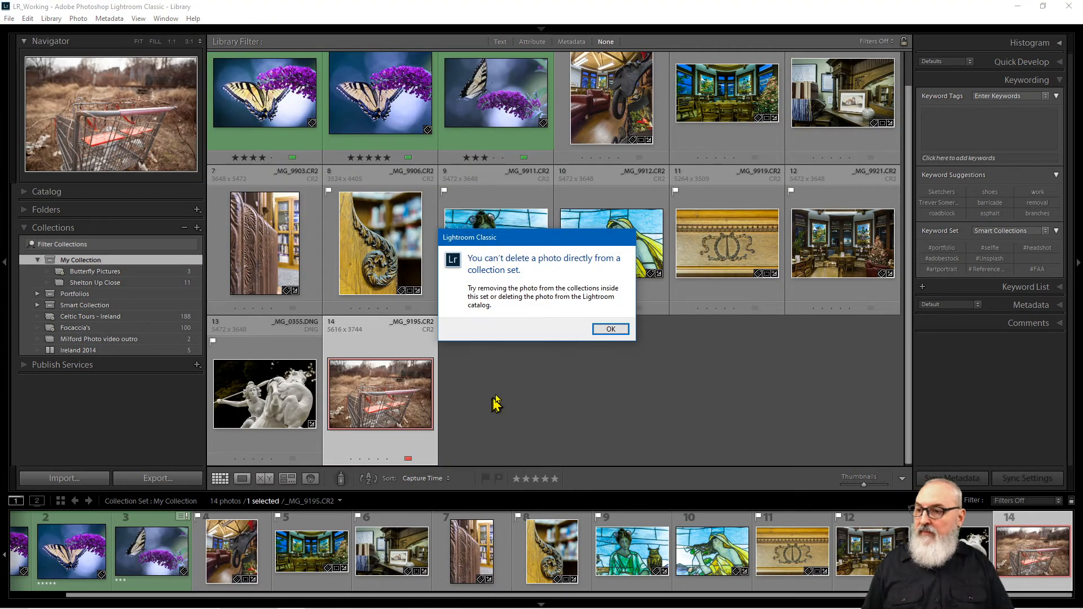
left_click(610, 331)
left_click(521, 411)
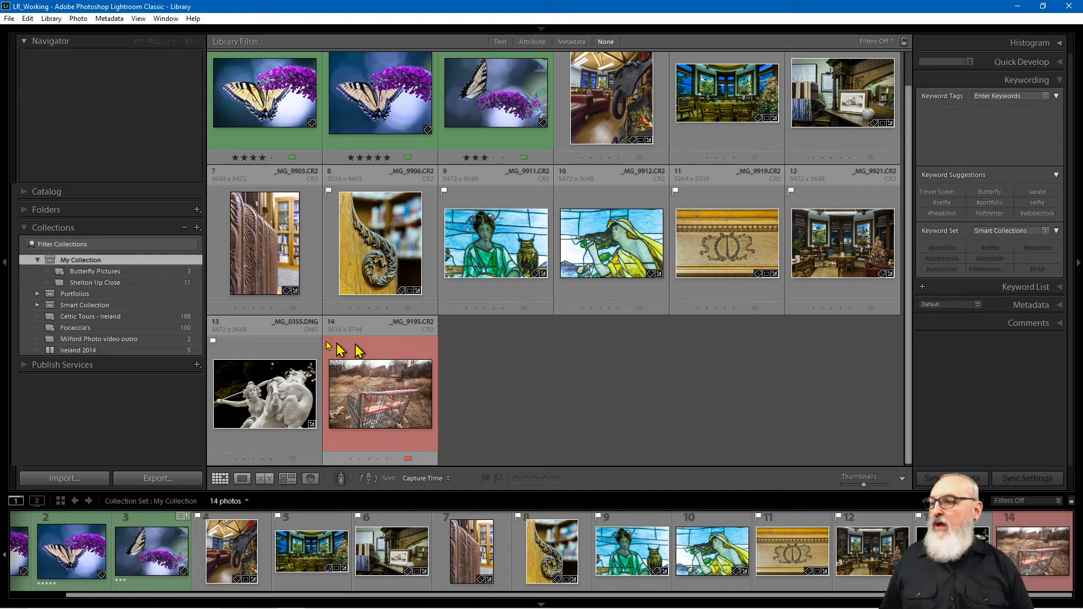
mouse_move(80, 263)
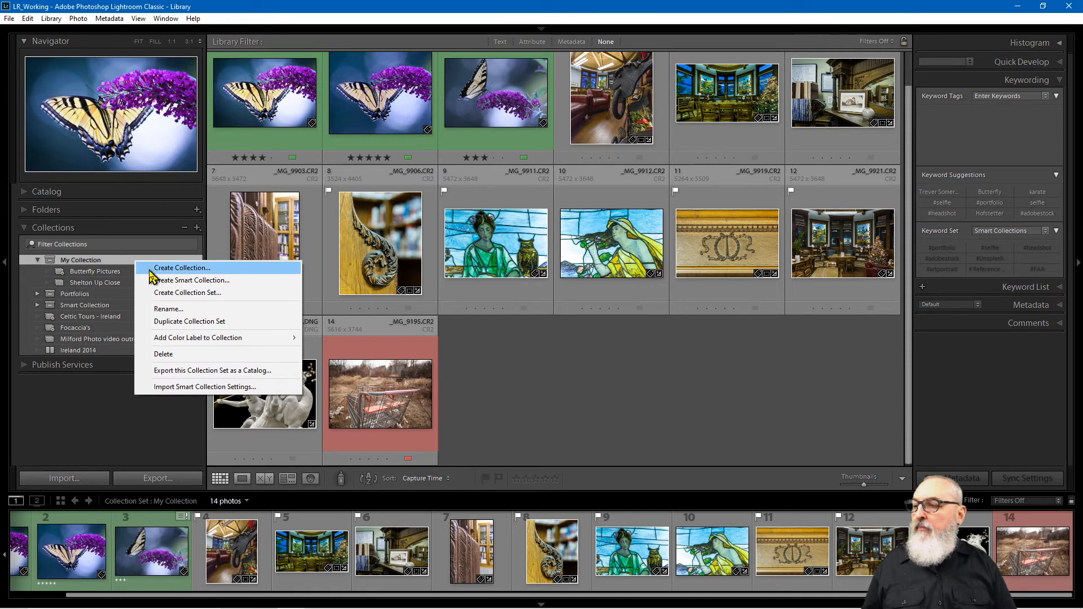
left_click(160, 269)
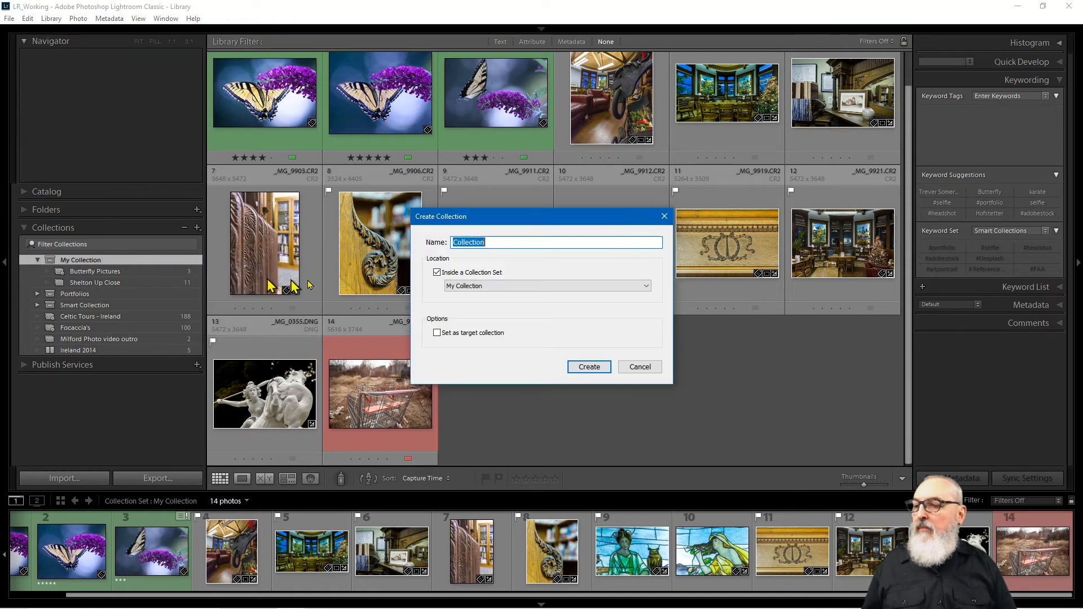
left_click(434, 333)
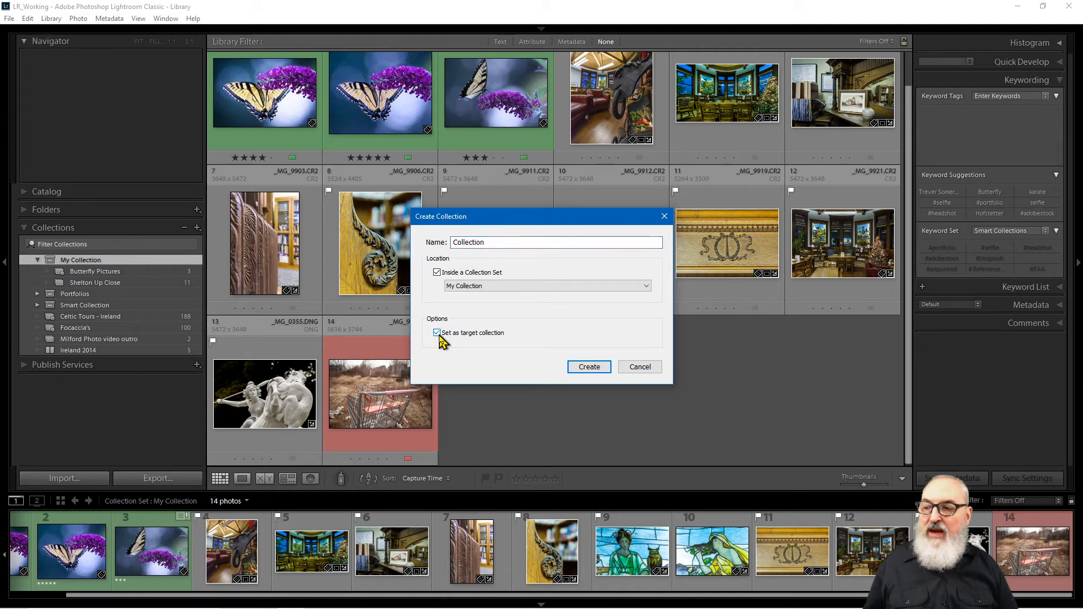
left_click(438, 334)
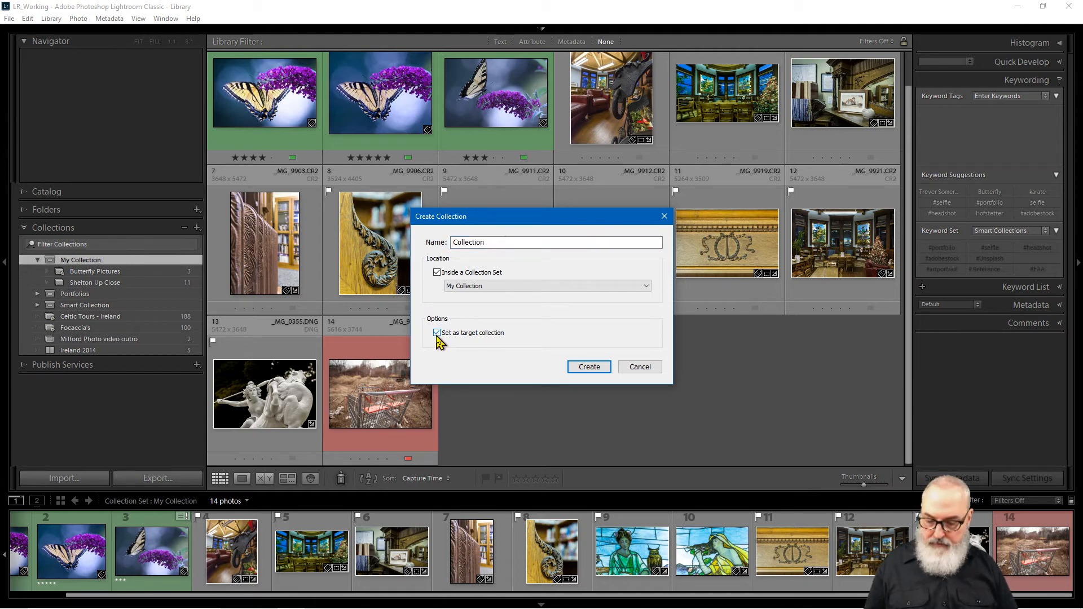
key("alt")
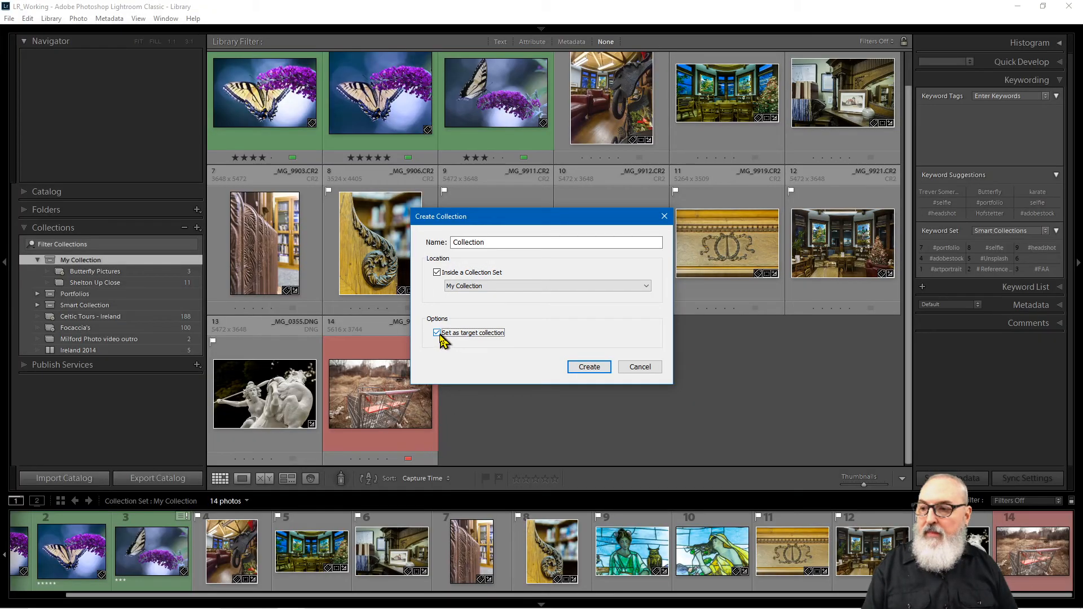
left_click(639, 369)
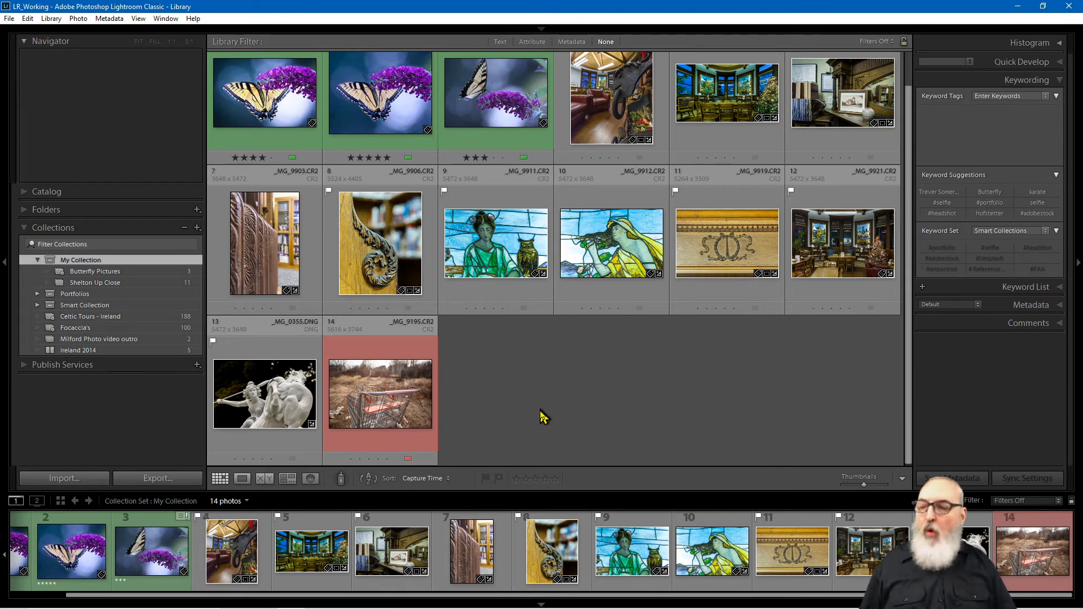
Step: Make Shelton Up Close the target collection
left_click(108, 339)
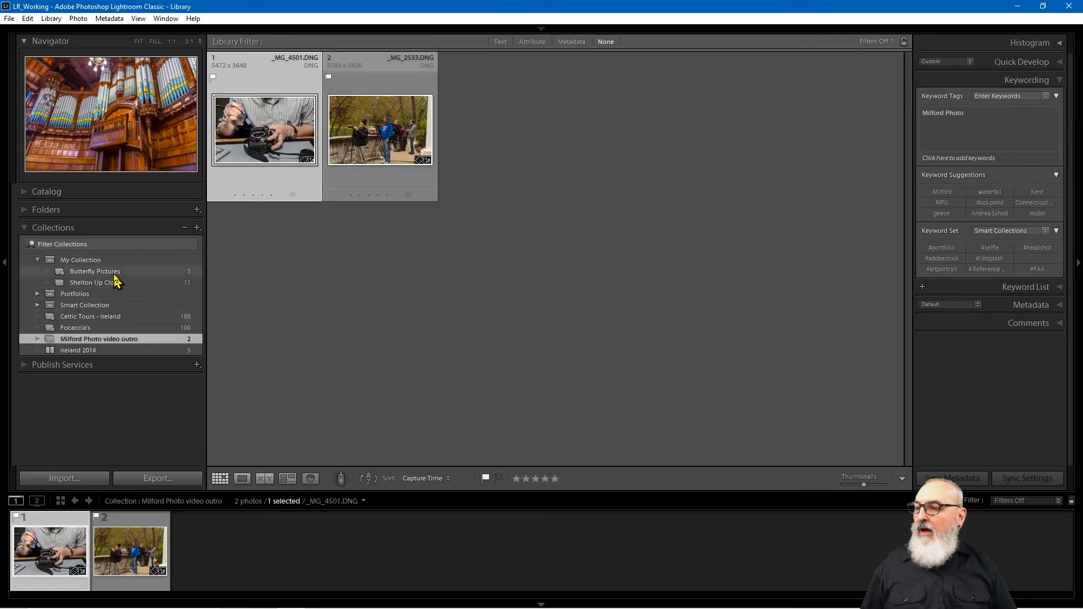
left_click(115, 272)
left_click(116, 282)
right_click(115, 284)
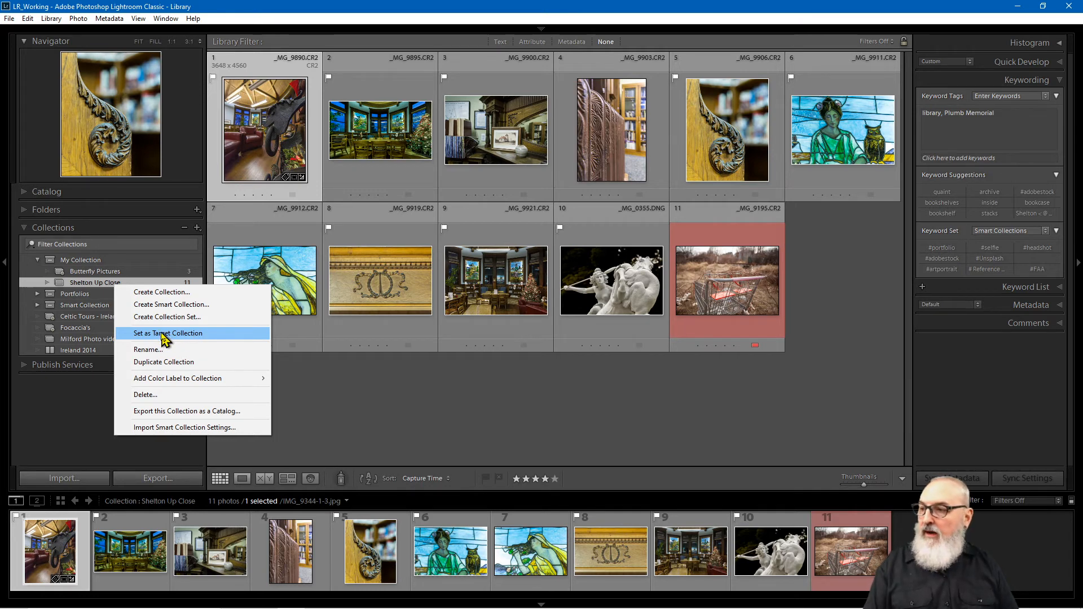
left_click(100, 285)
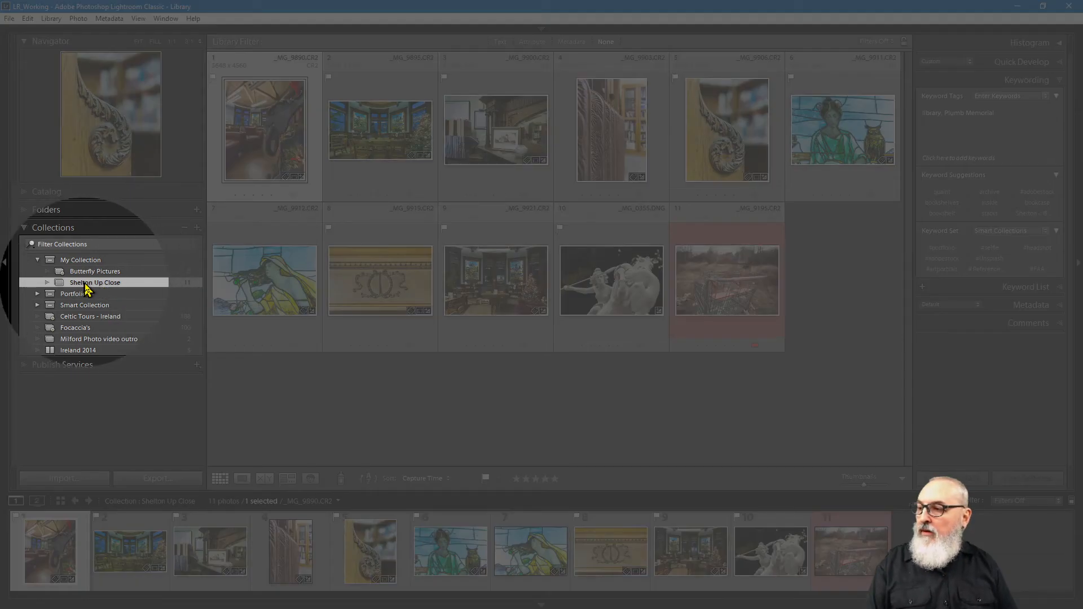
right_click(86, 287)
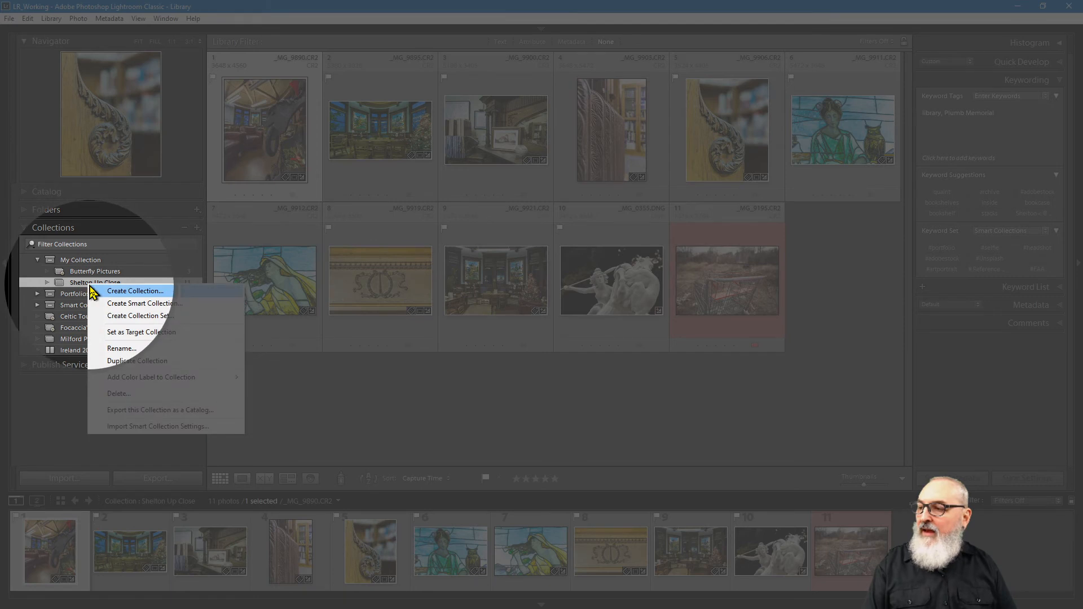
left_click(134, 335)
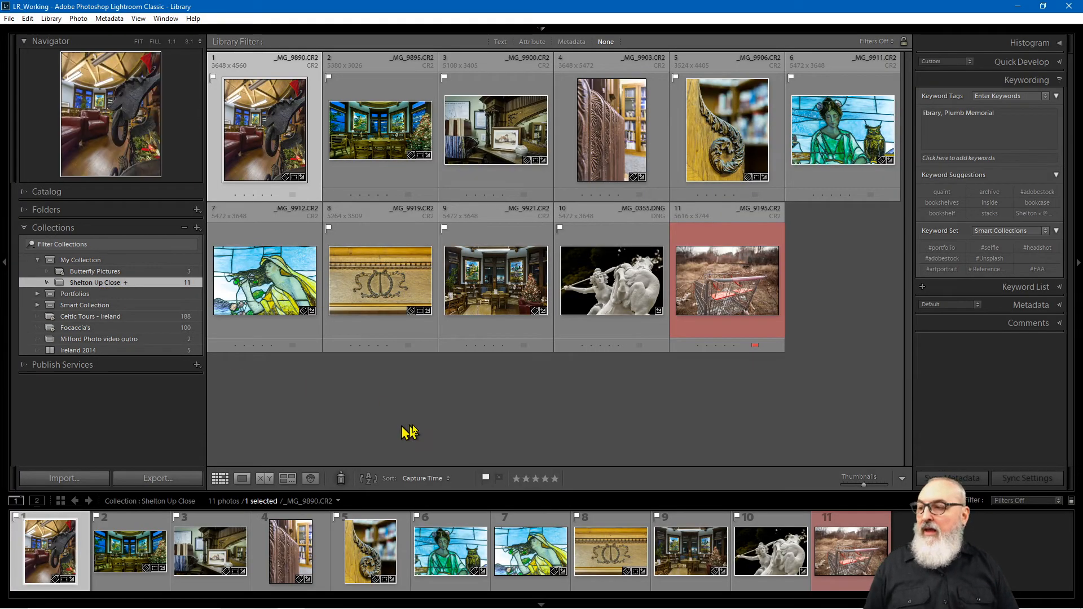
Step: Clear the photo selection and show the Folders panel
left_click(409, 432)
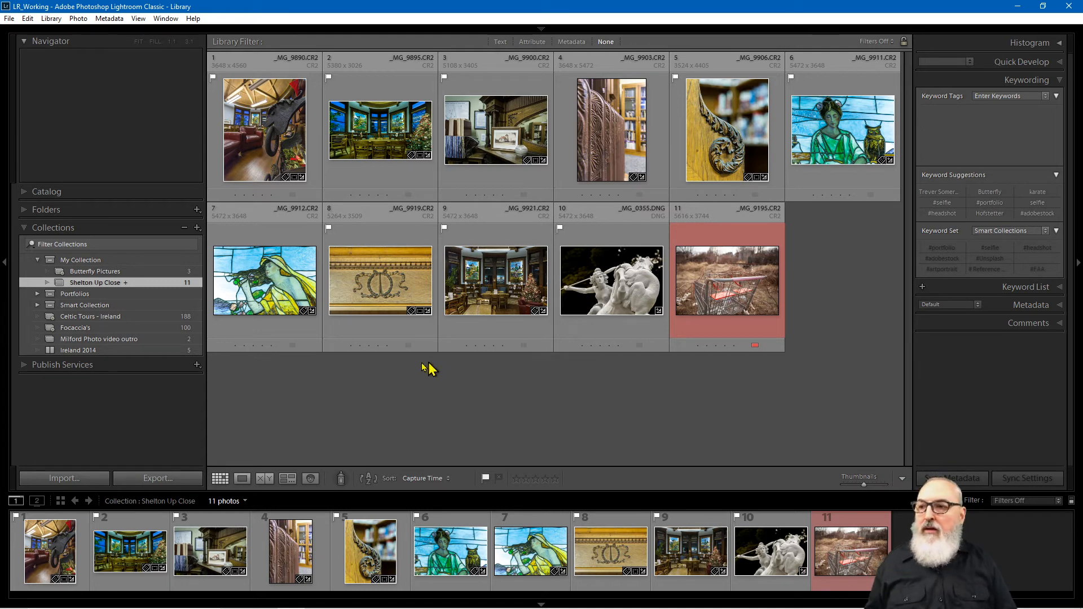
left_click(43, 210)
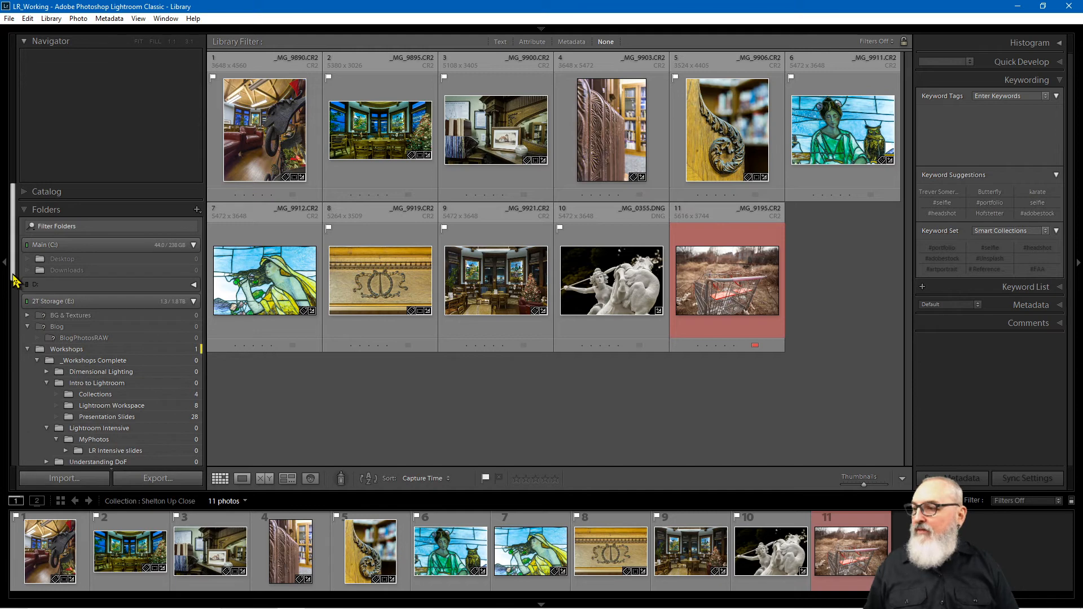
left_click_drag(15, 280, 5, 450)
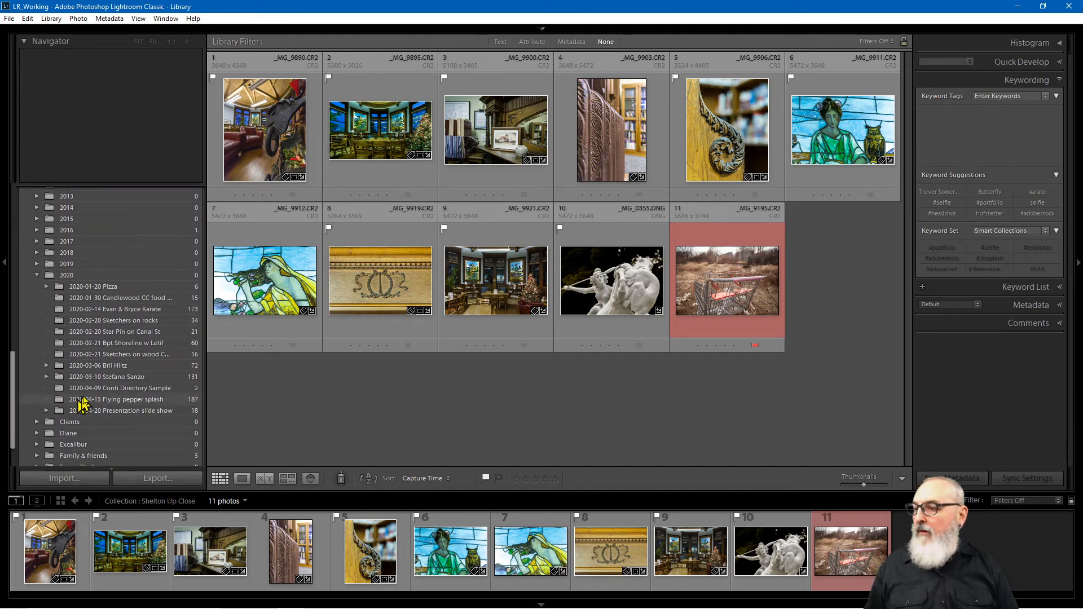
Step: Open the 2020-02-20 Sketchers on rocks folder and add IMG_0003-3.tif to Shelton Up Close
left_click(142, 389)
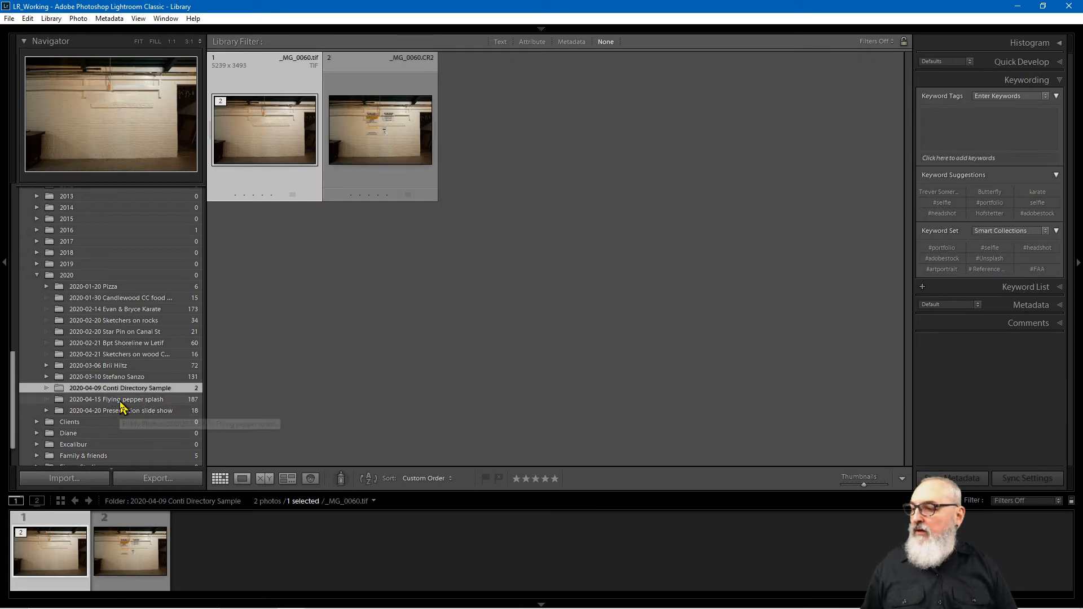
left_click(127, 400)
left_click(161, 320)
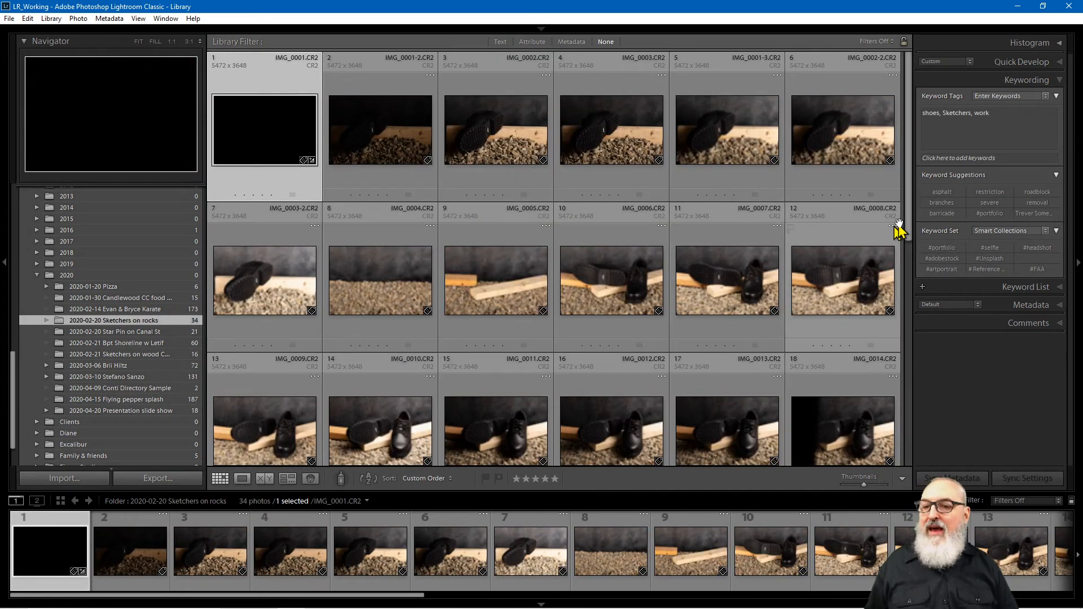
scroll(898, 237, "down", 6)
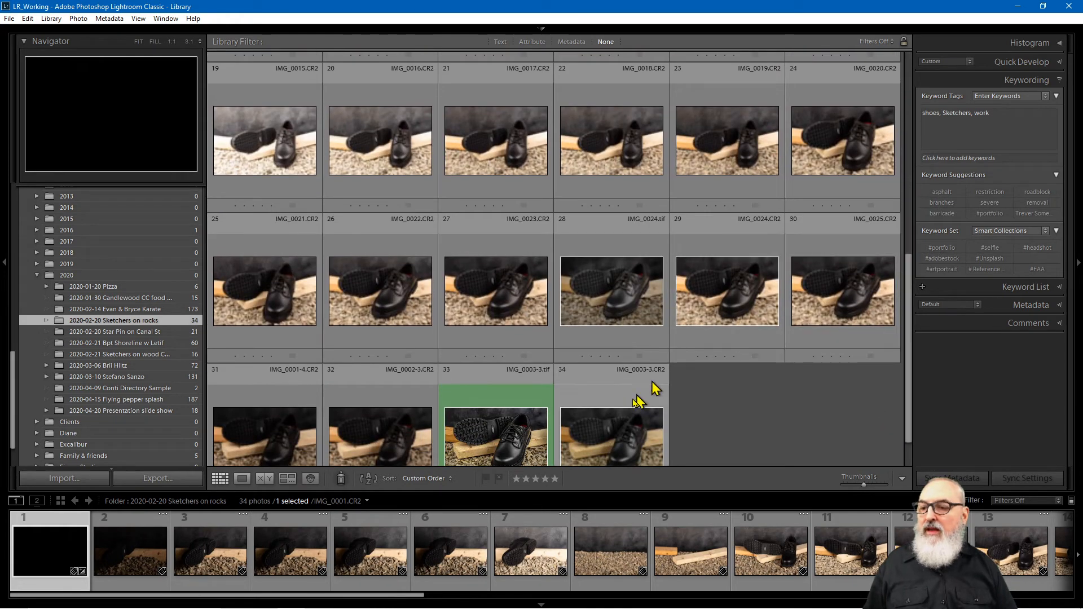
left_click(522, 433)
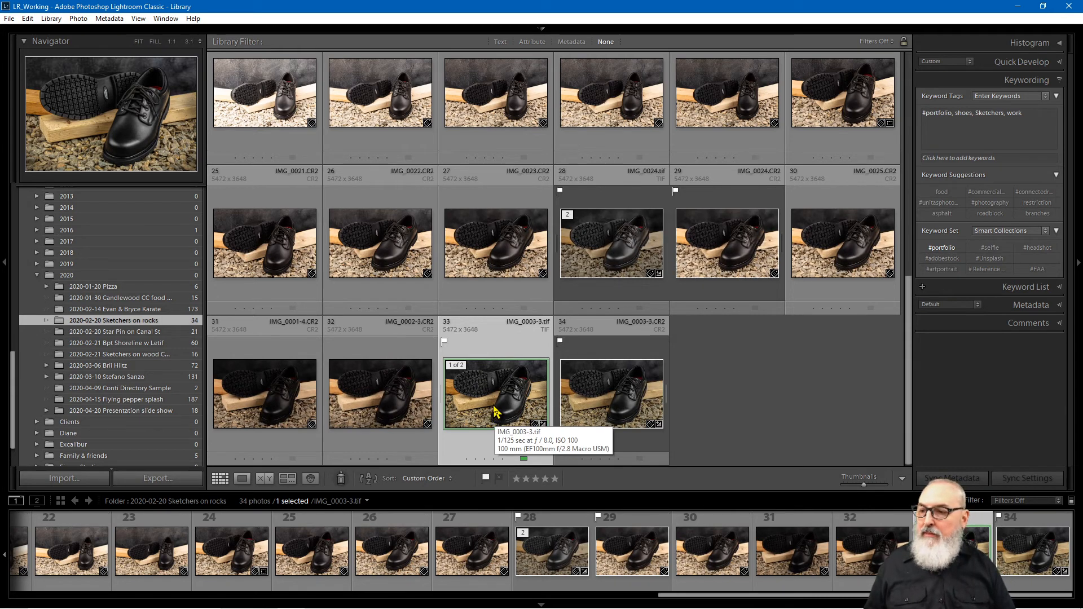
key("b")
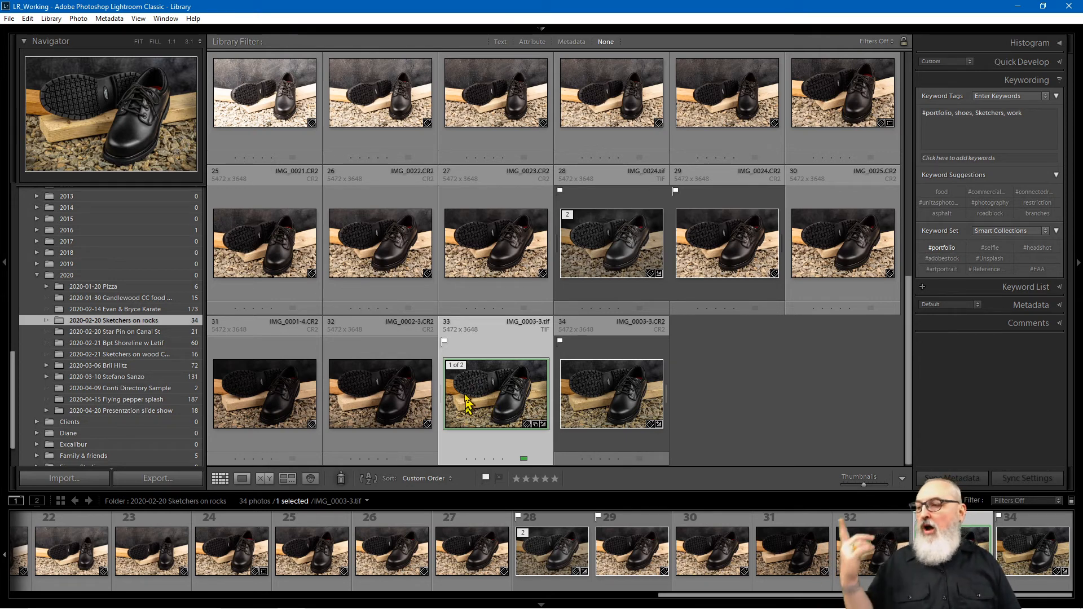
scroll(17, 392, "down", 2)
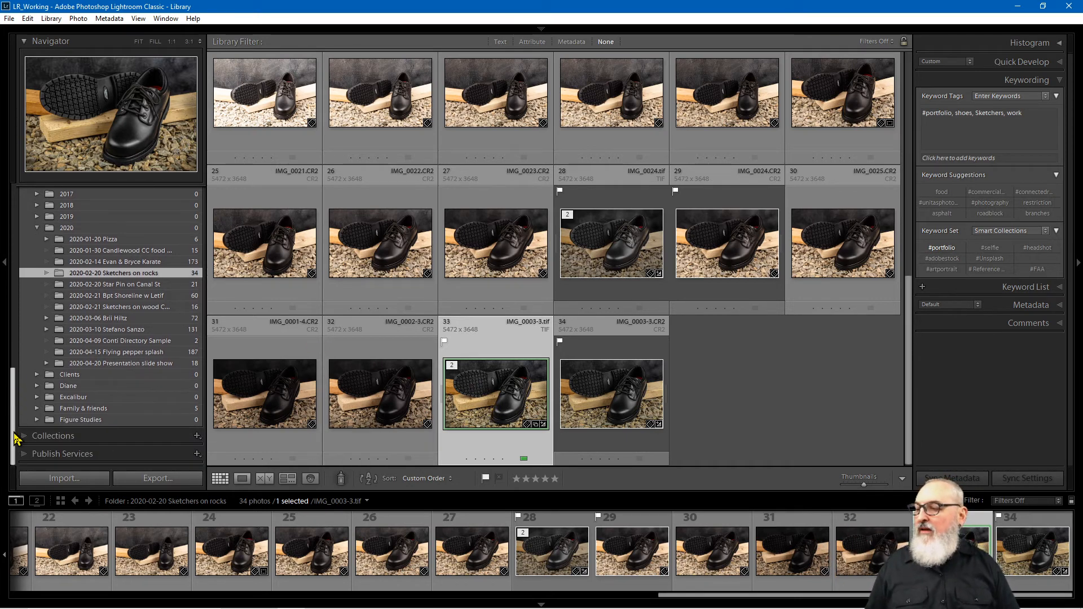
Step: Open Shelton Up Close and delete the shoe and shopping-cart photos, leaving 10
left_click(34, 436)
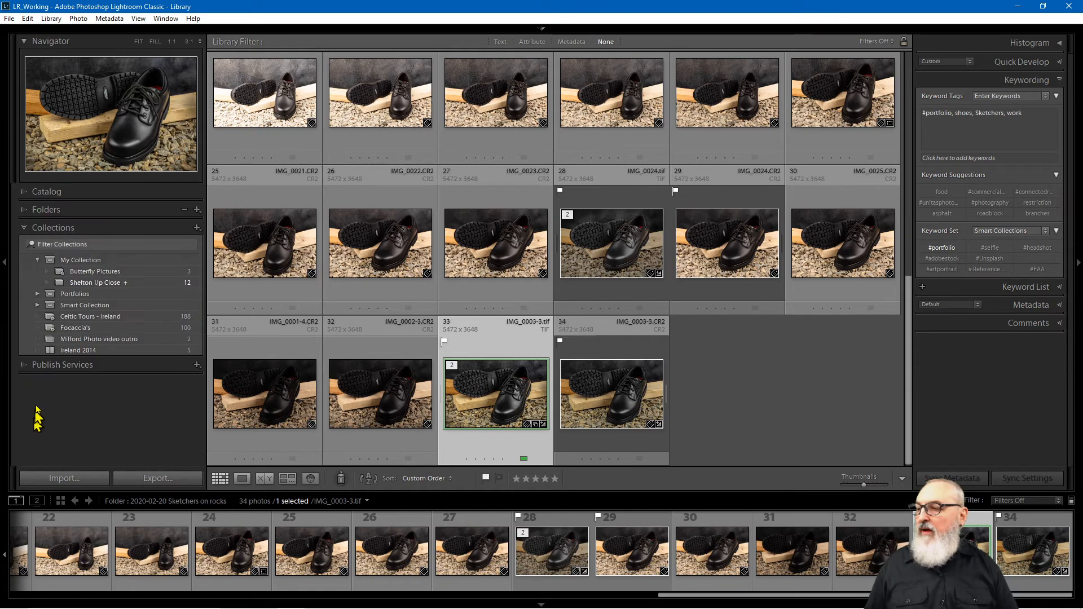
left_click(107, 283)
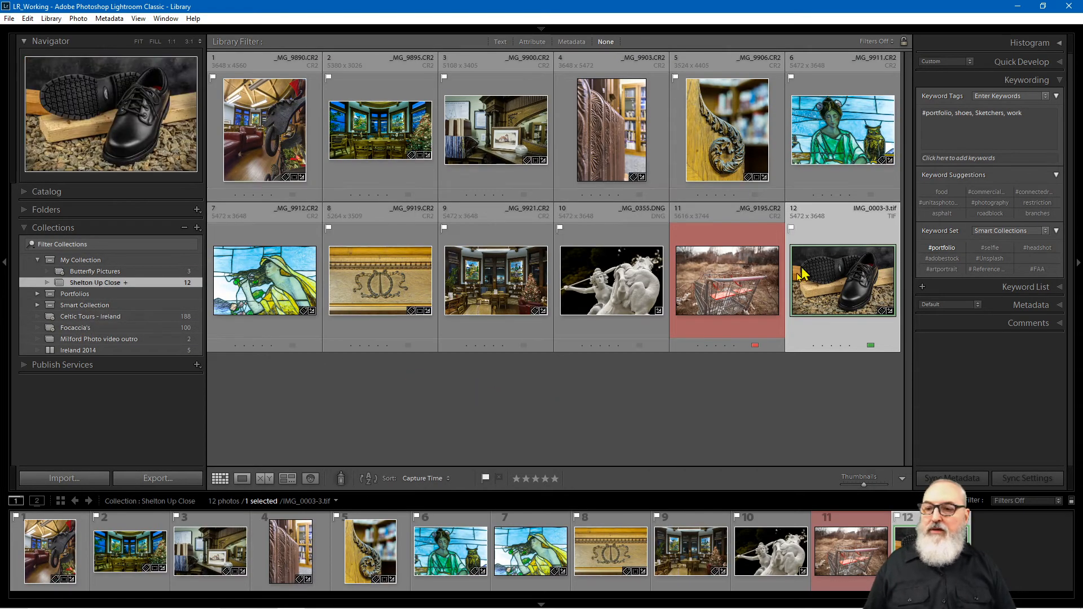
left_click(807, 415)
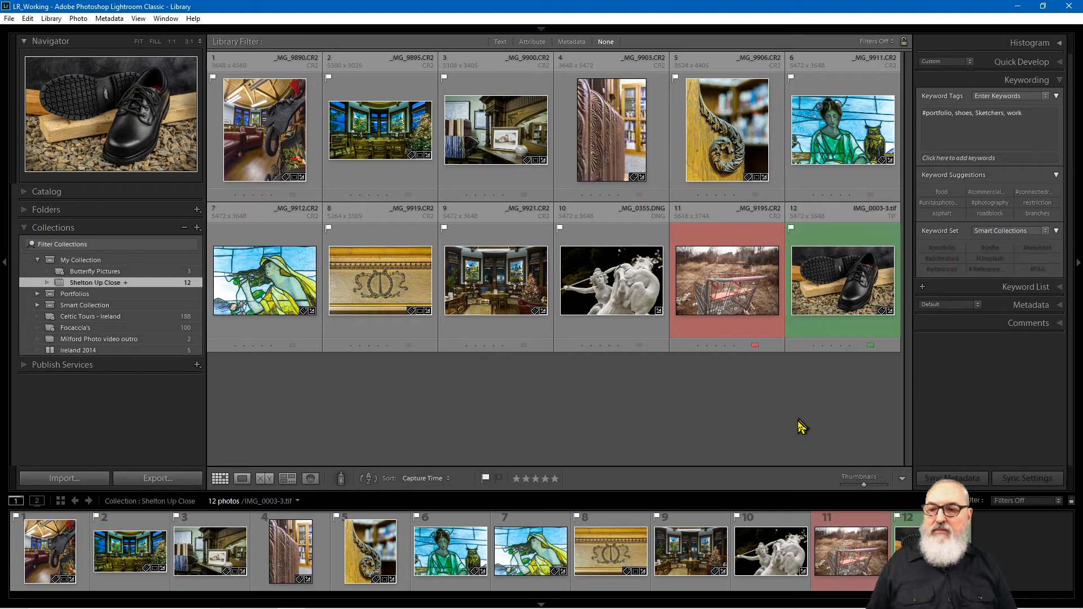
left_click(797, 296)
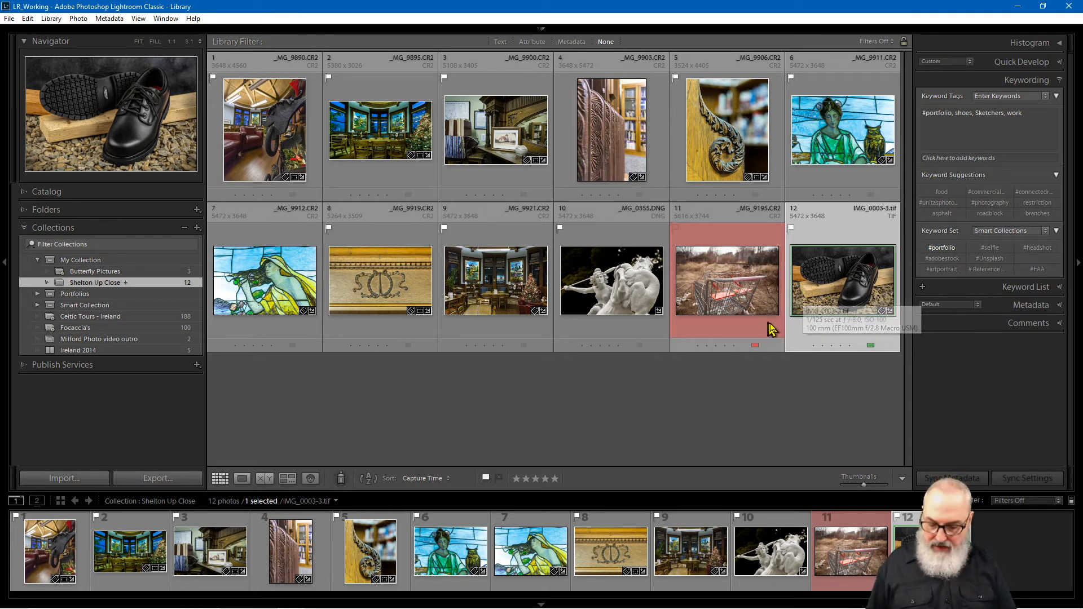
key("Delete")
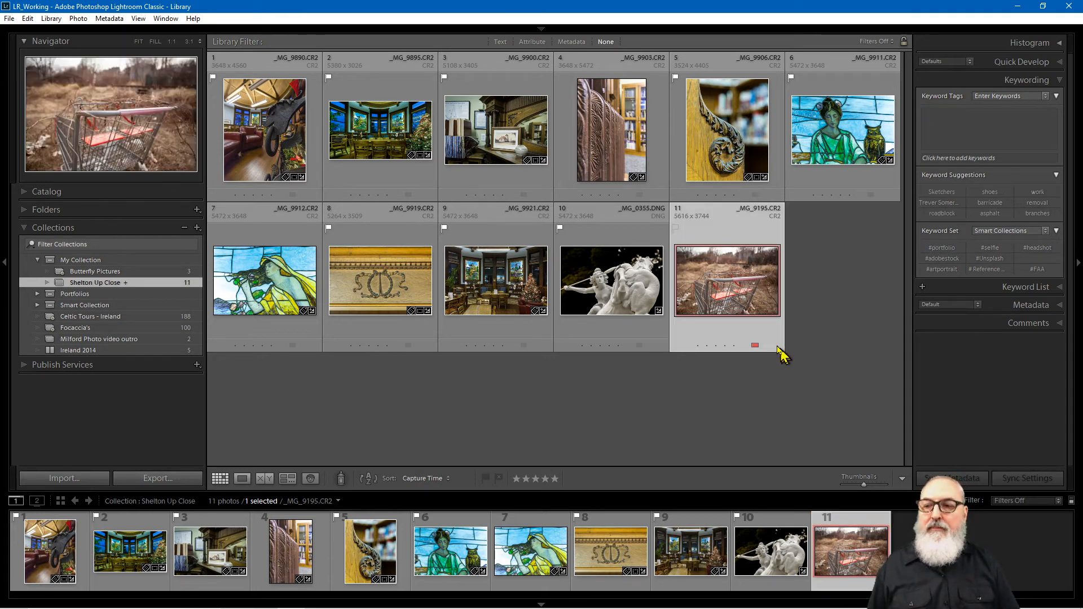
key("Delete")
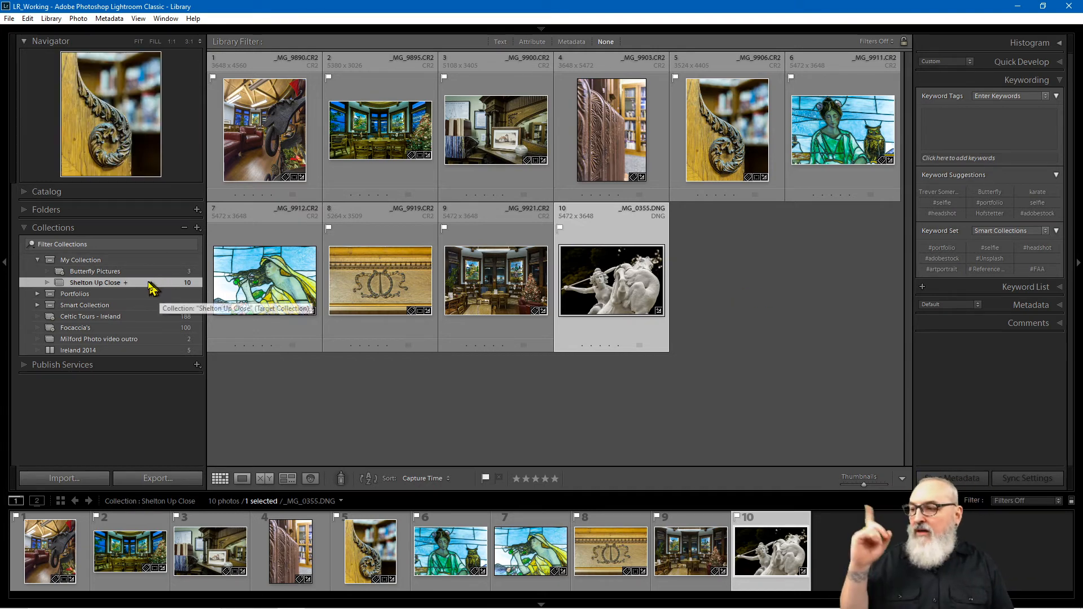
Step: In Butterfly Pictures, rate IMG_9347 two stars so it drops out of the smart collection
left_click(127, 274)
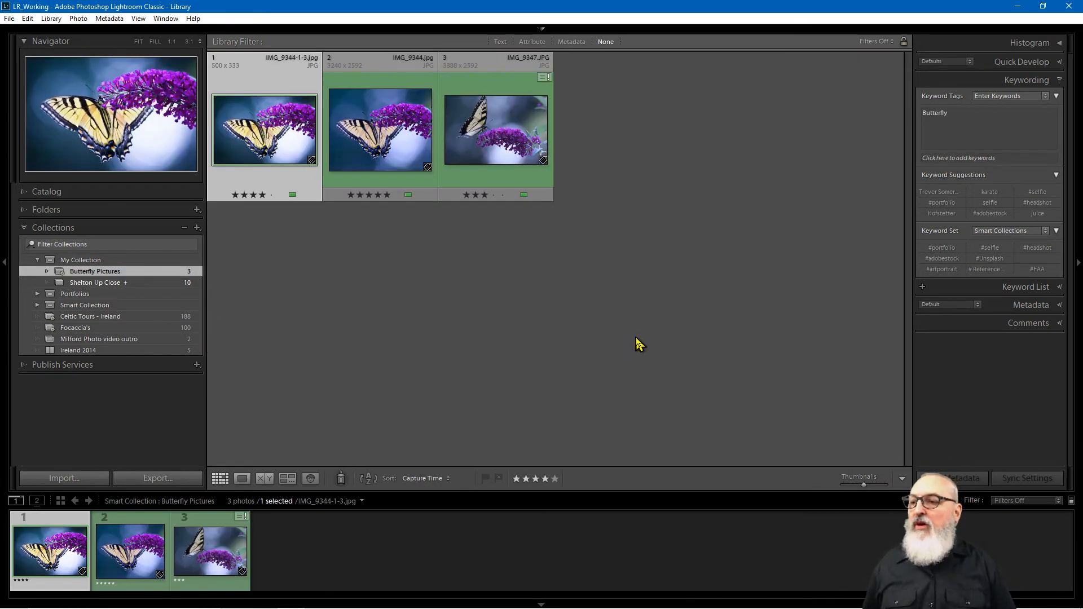
left_click(551, 116)
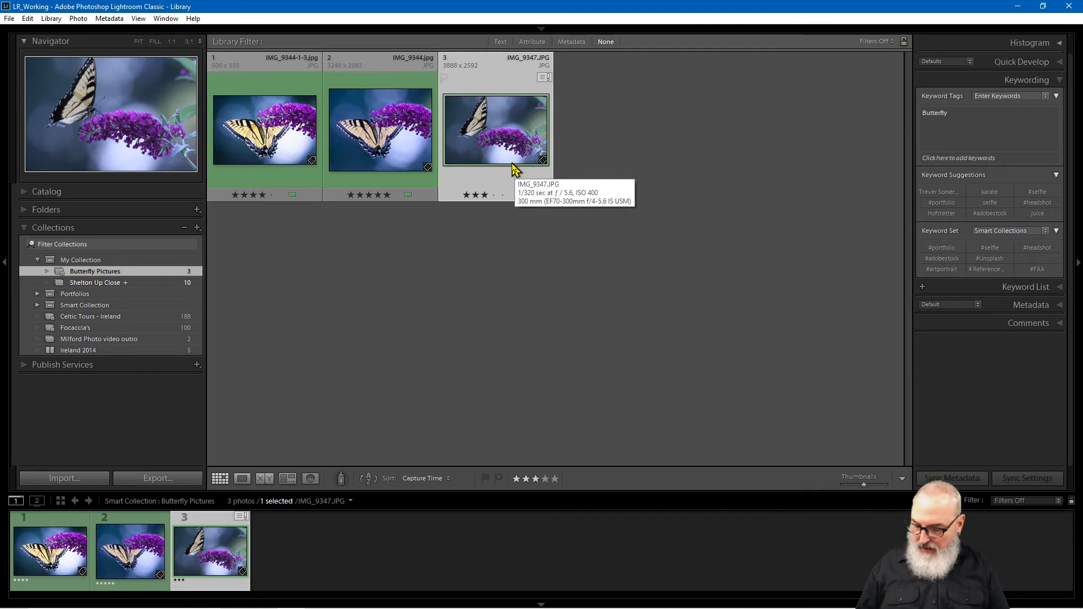
key("2")
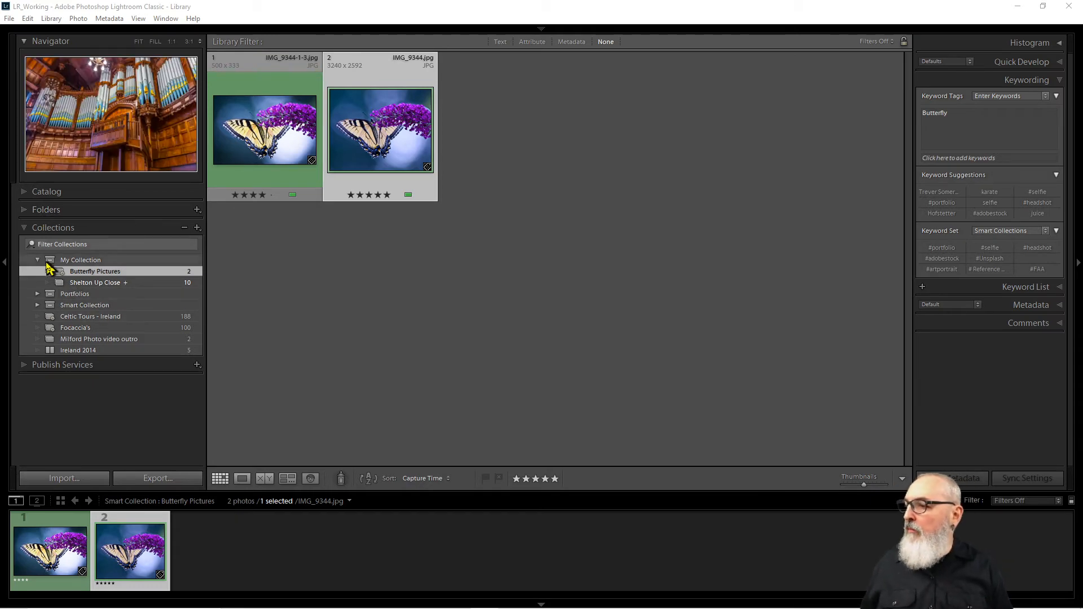
Step: Expand Portfolios, check the Adobe Stock coffee photo's keywords, then view Art Portraits' 9 portraits
left_click(38, 295)
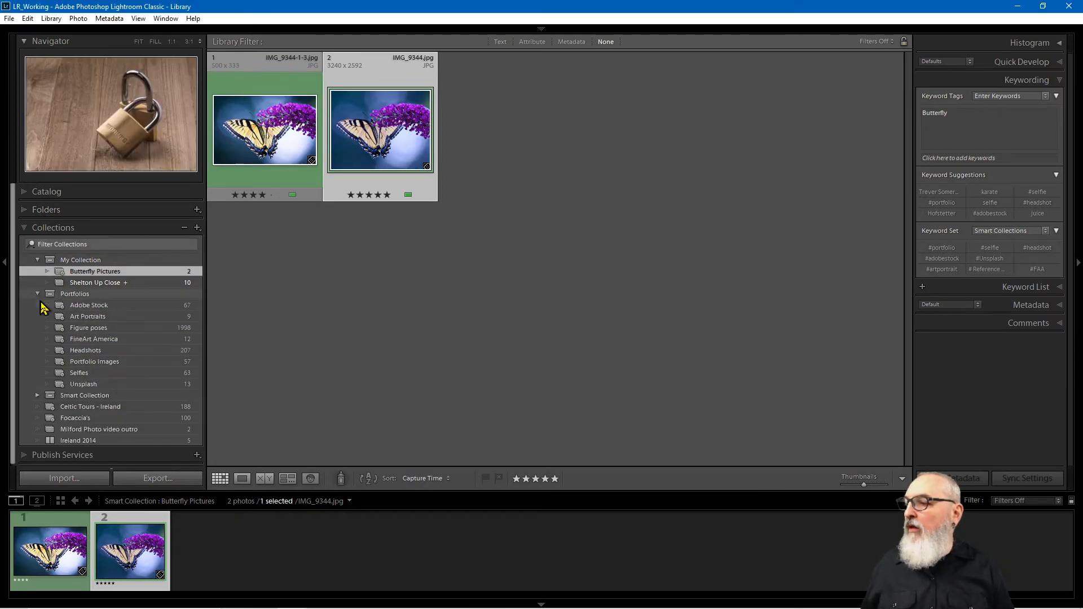
left_click(81, 307)
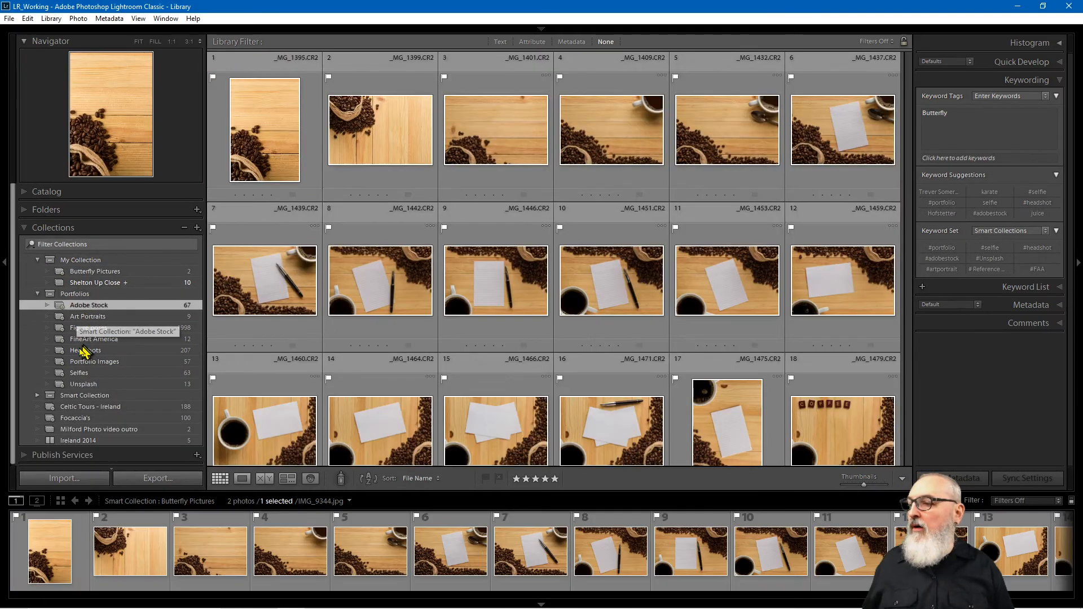
left_click(939, 130)
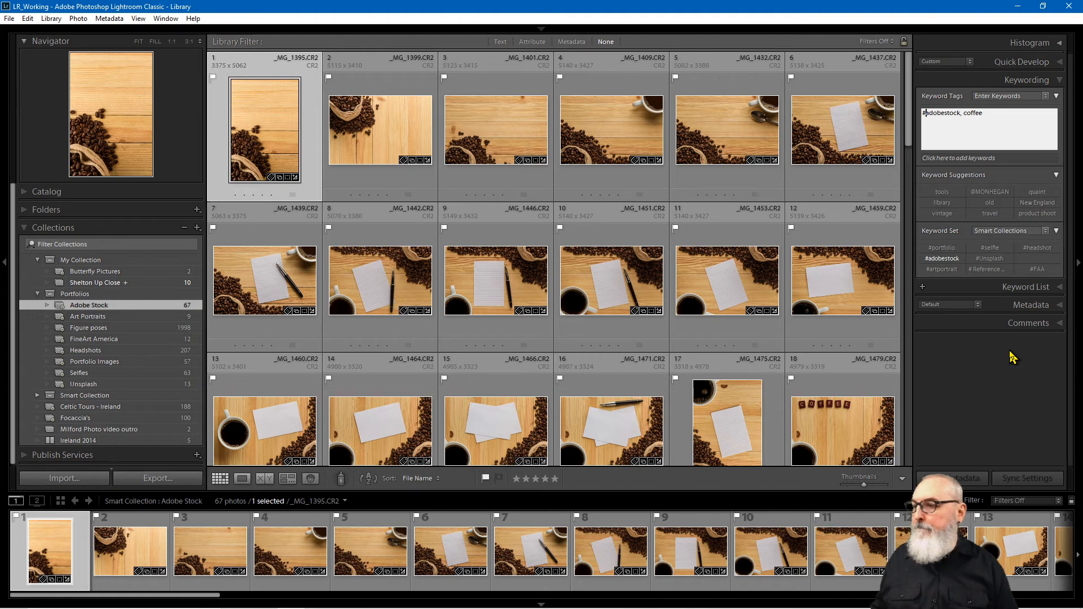
left_click(90, 316)
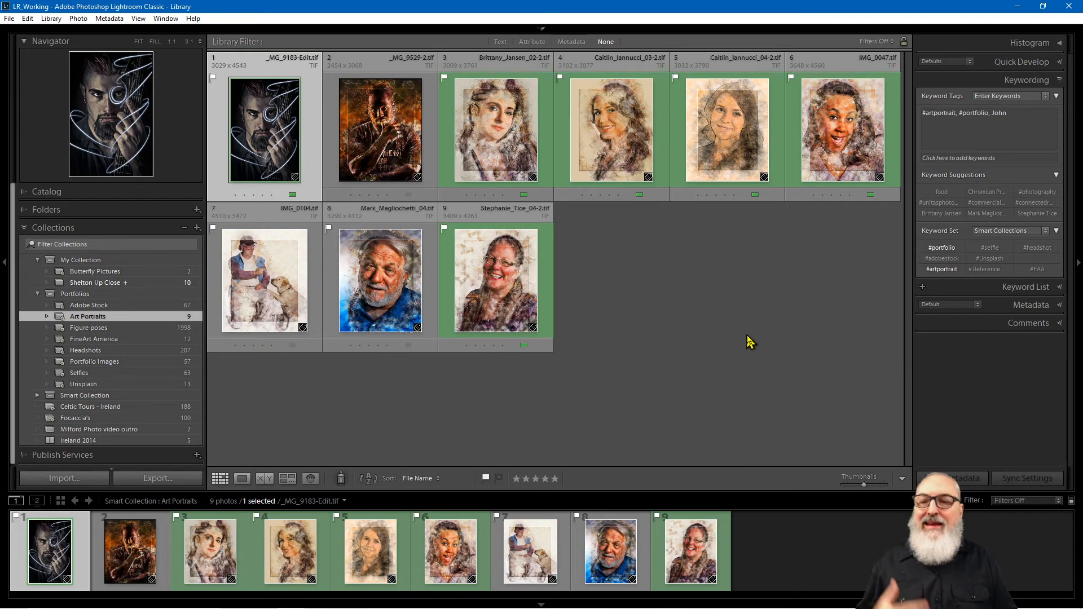
Step: Review the portrait's keyword hashtags, then open the 57-photo Portfolio Images smart collection
left_click(972, 114)
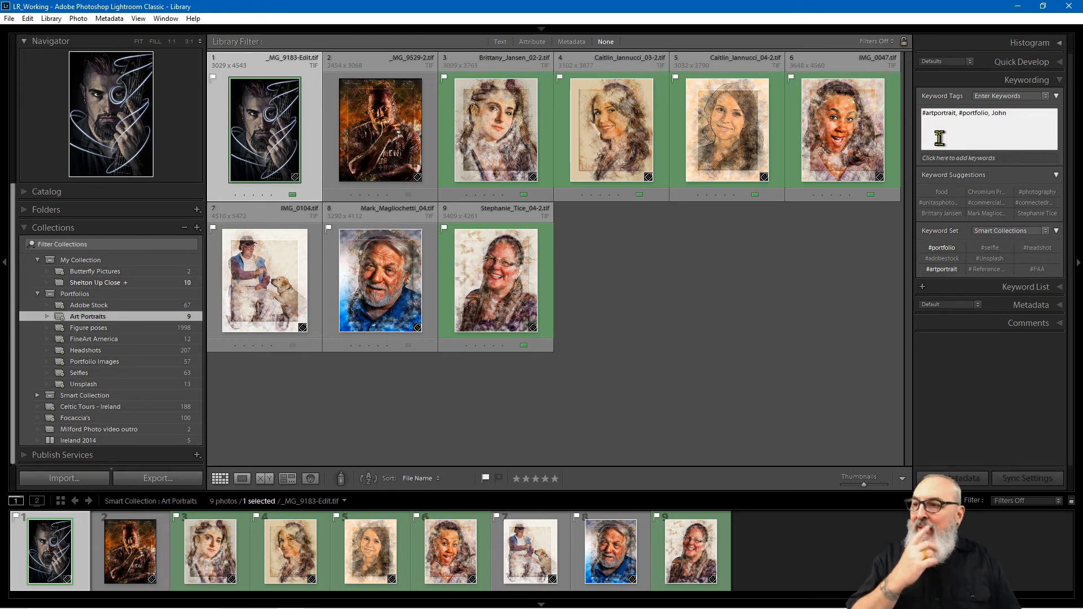
left_click(286, 156)
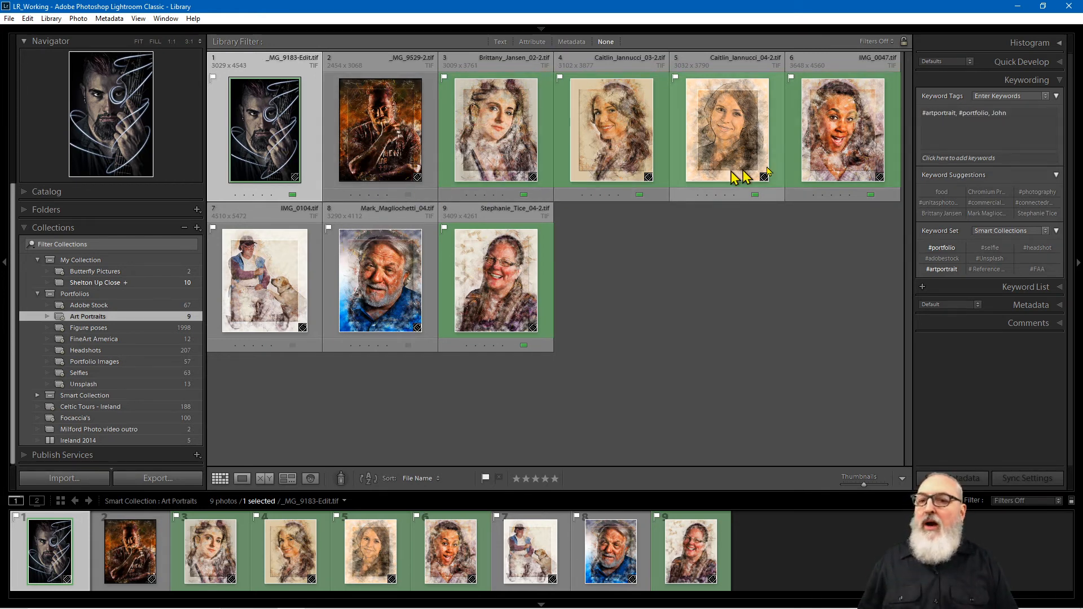
left_click(923, 132)
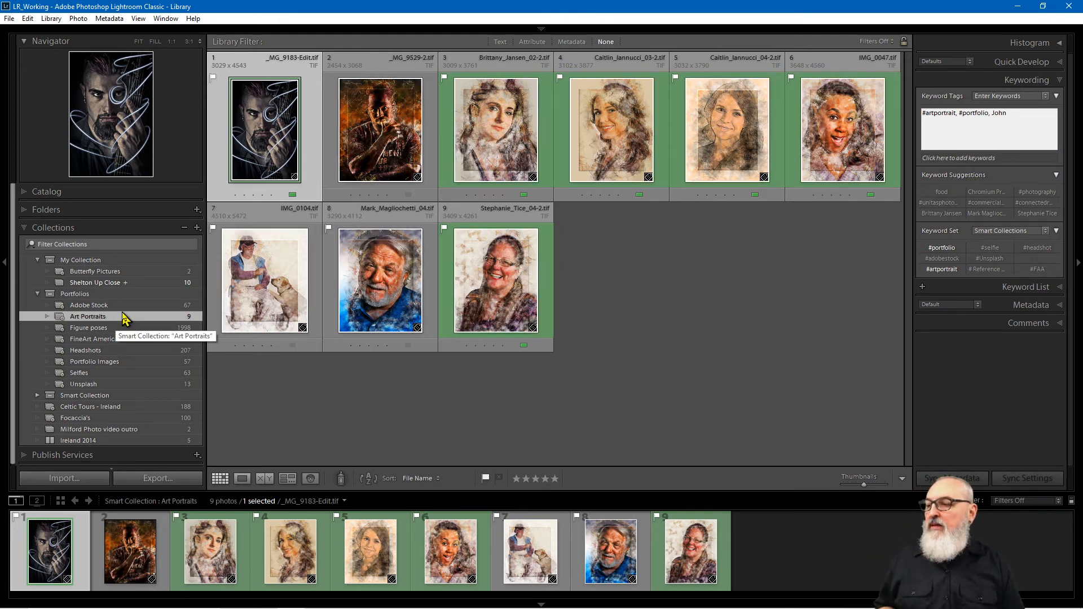
left_click(119, 362)
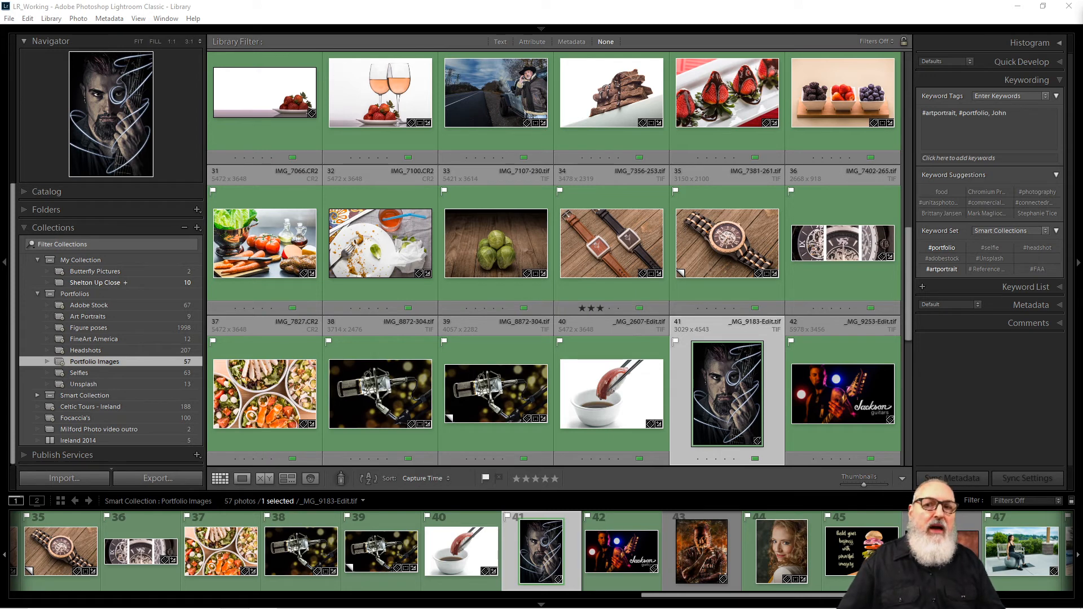
Step: Collapse the Keywording panel, expand it again, then collapse it once more
left_click(999, 411)
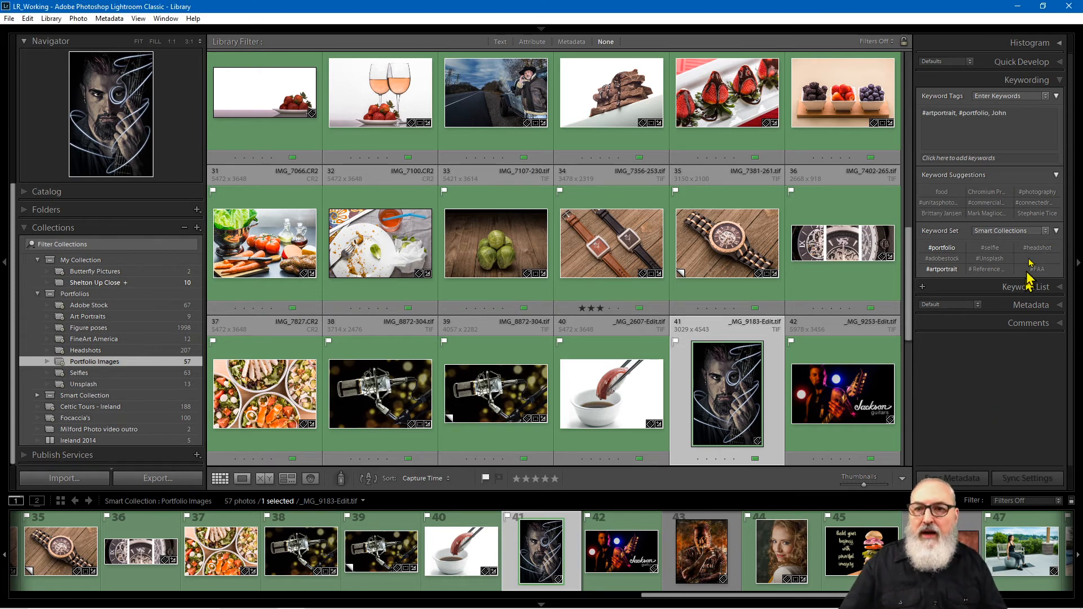
left_click(990, 83)
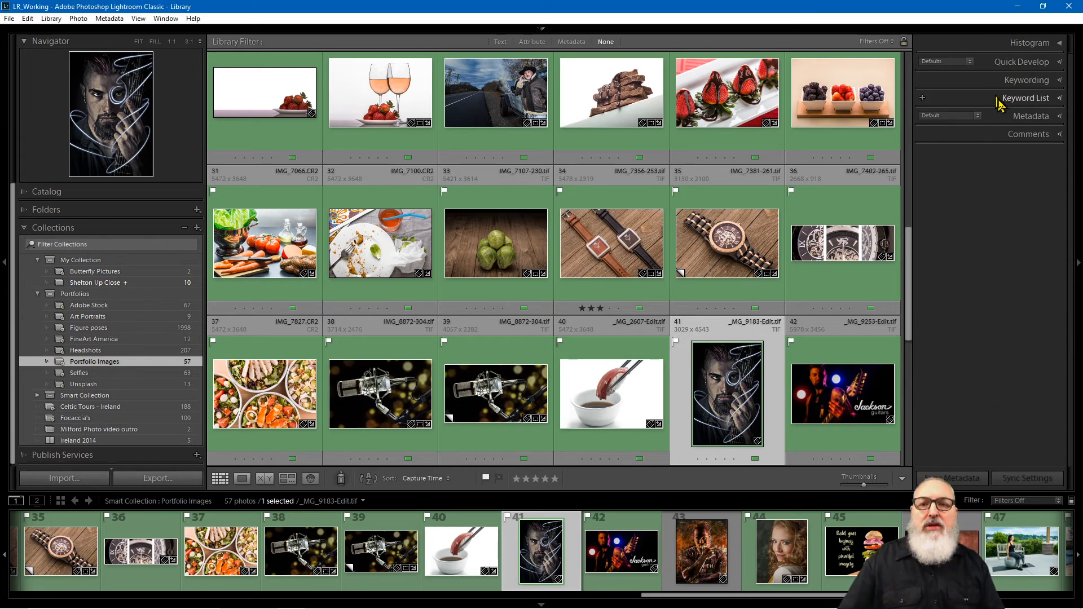
left_click(988, 83)
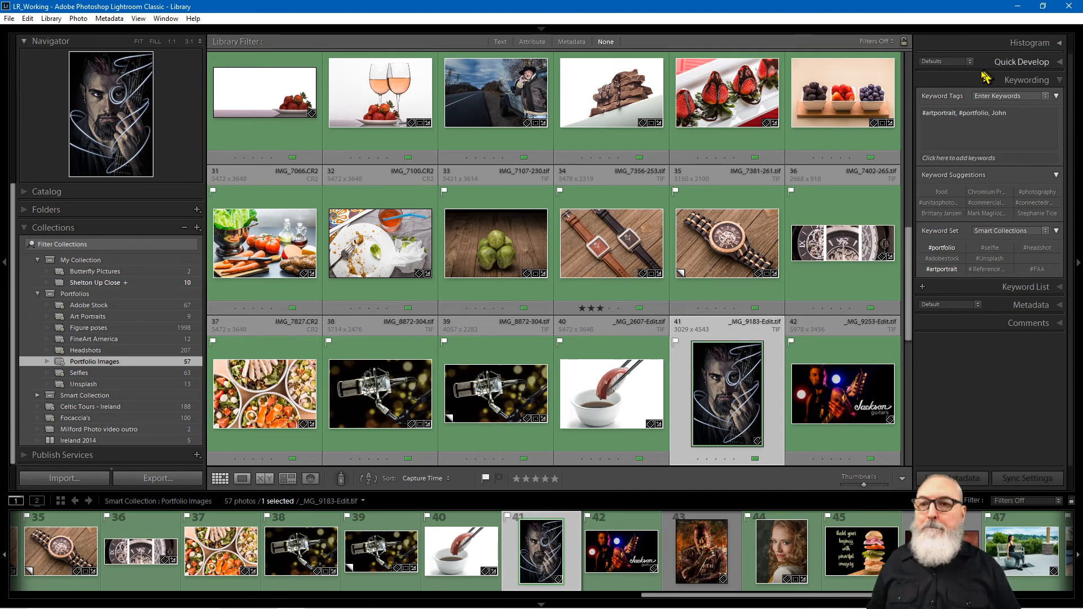
left_click(994, 80)
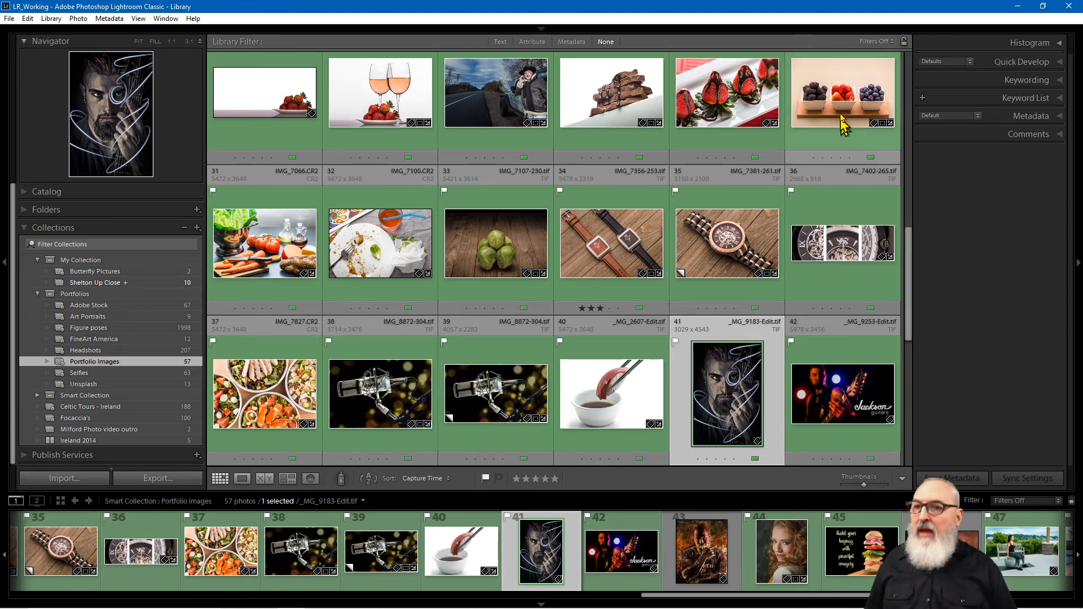
mouse_move(540, 30)
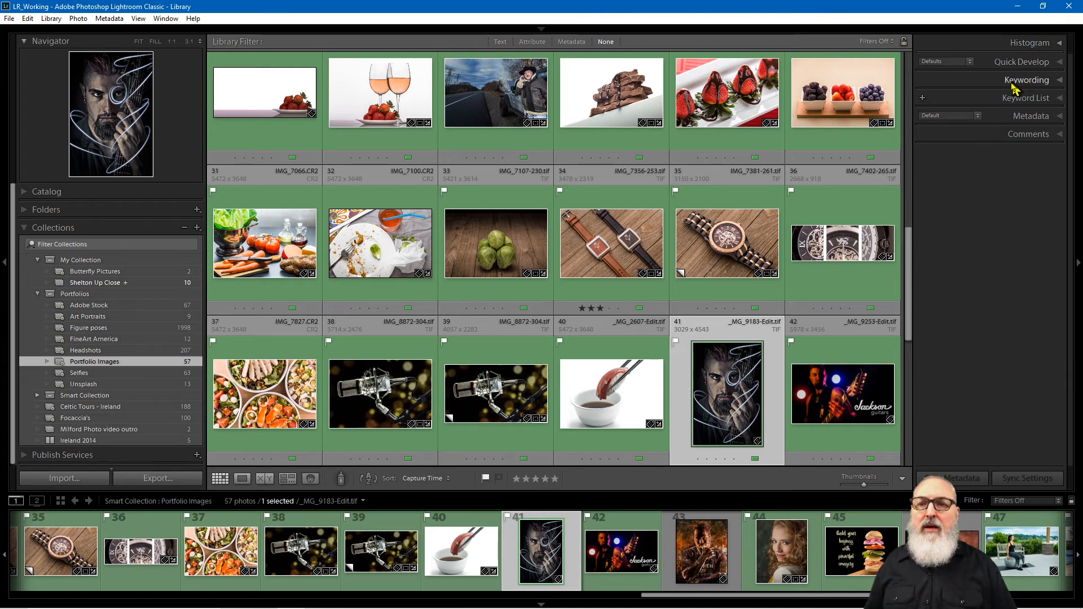
Step: Expand Keywording and show the Keyword List with counts like ANIMALS 266 and NEW YORK 270
left_click(979, 86)
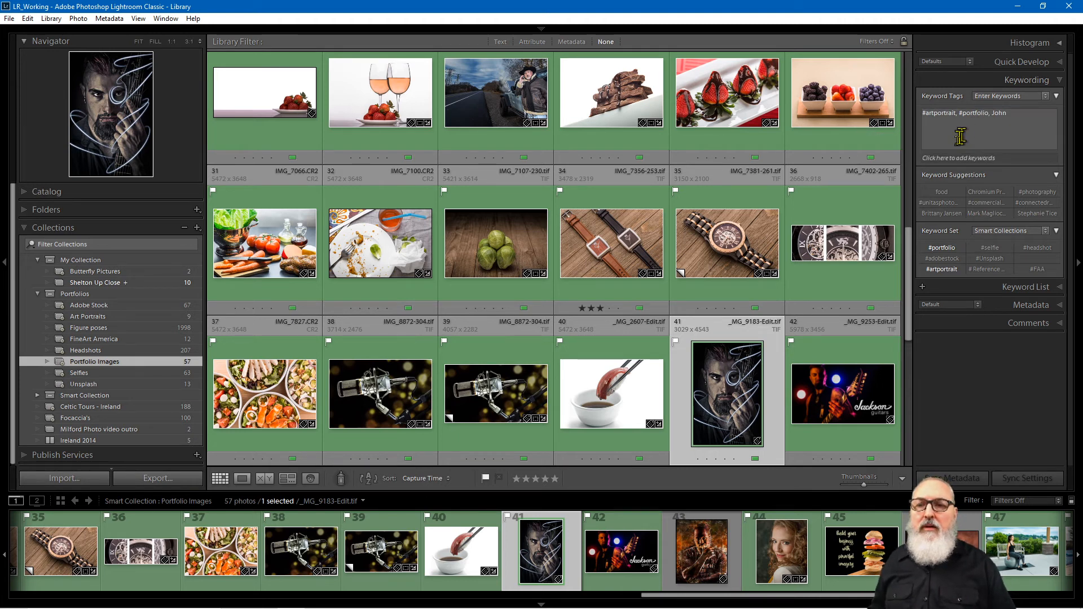
left_click(990, 287)
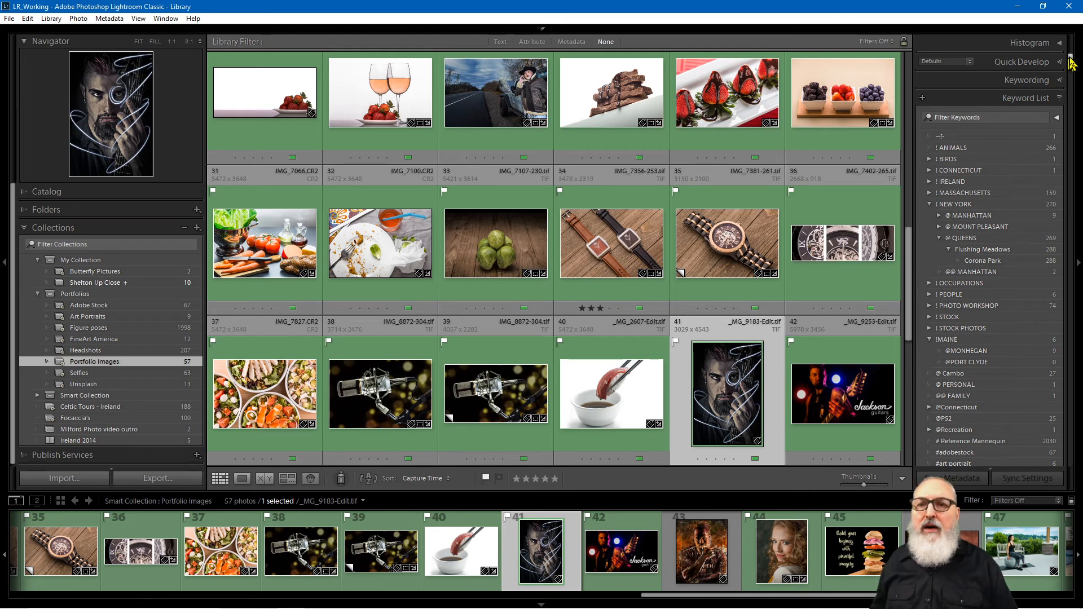
left_click_drag(1072, 62, 1067, 121)
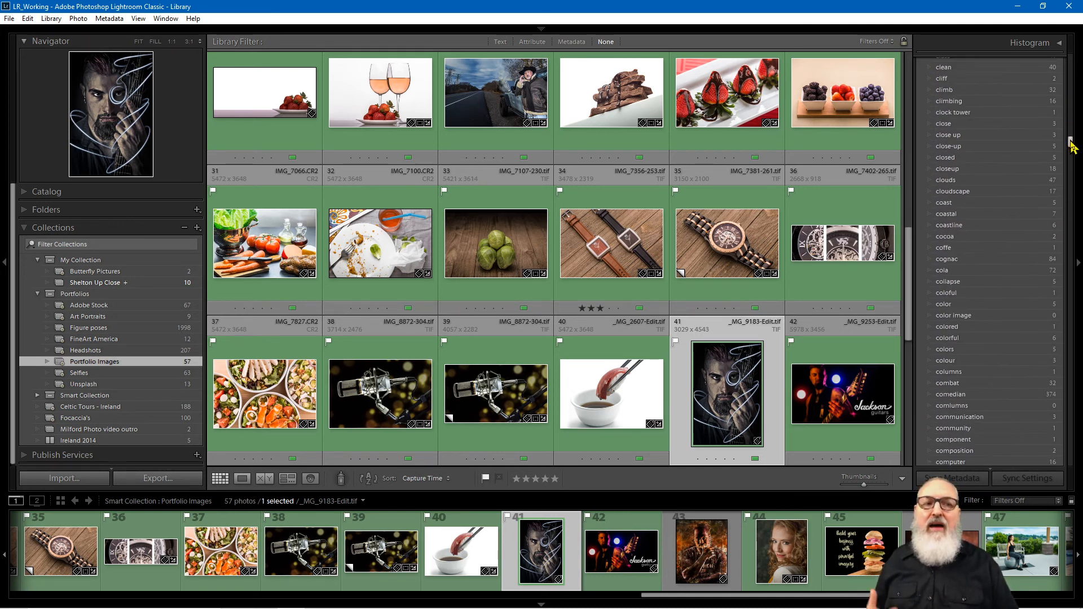
left_click_drag(1071, 142, 1070, 137)
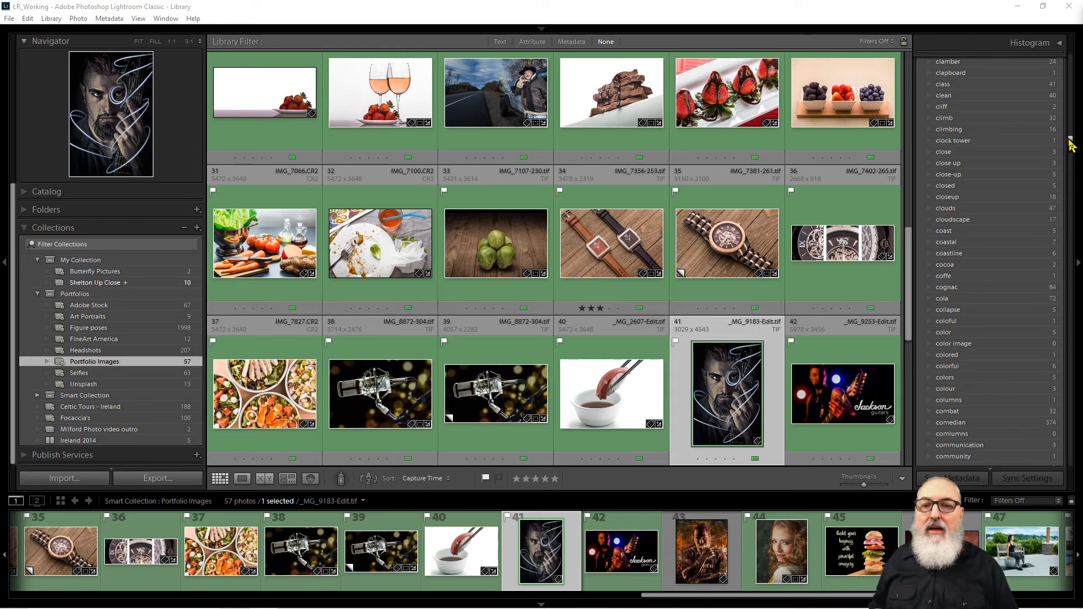
left_click_drag(1071, 145, 1060, 218)
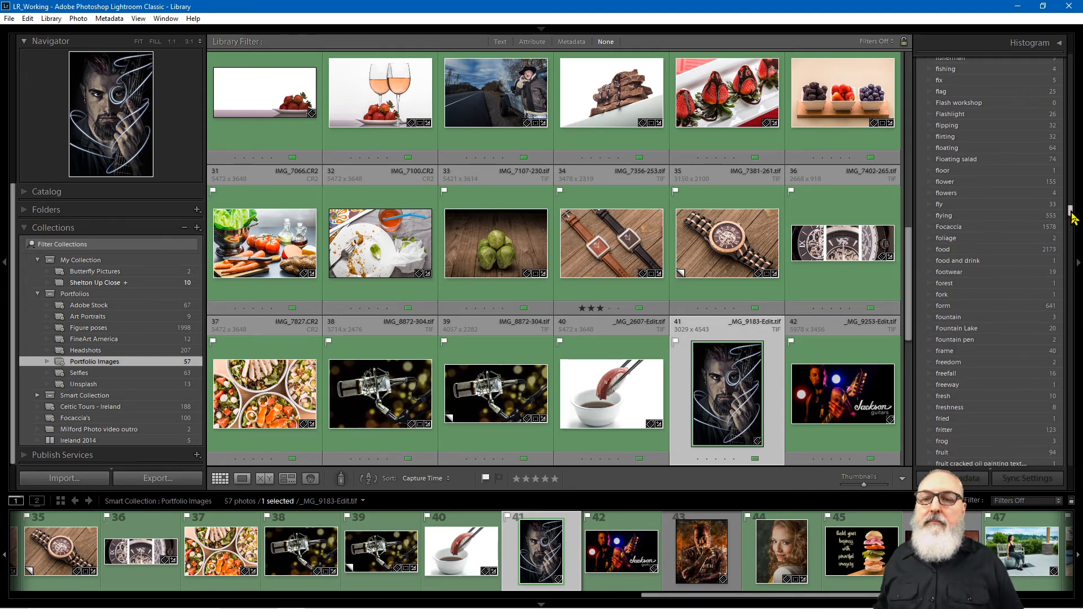
left_click_drag(1072, 217, 1060, 62)
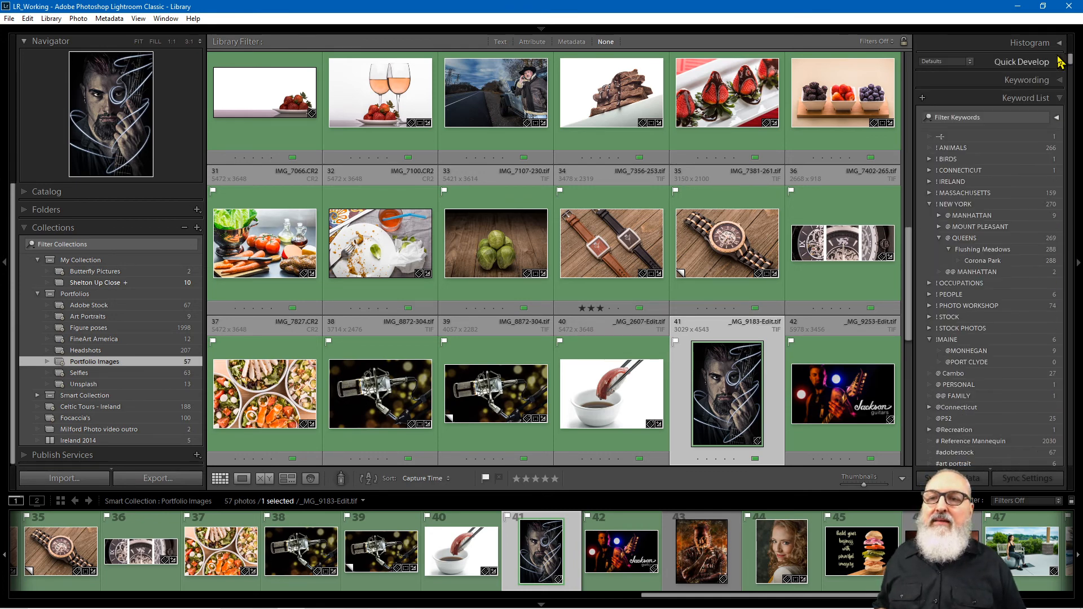
Step: Reopen the Keywording panel and put the cursor in the portrait's add-keywords field
left_click(996, 84)
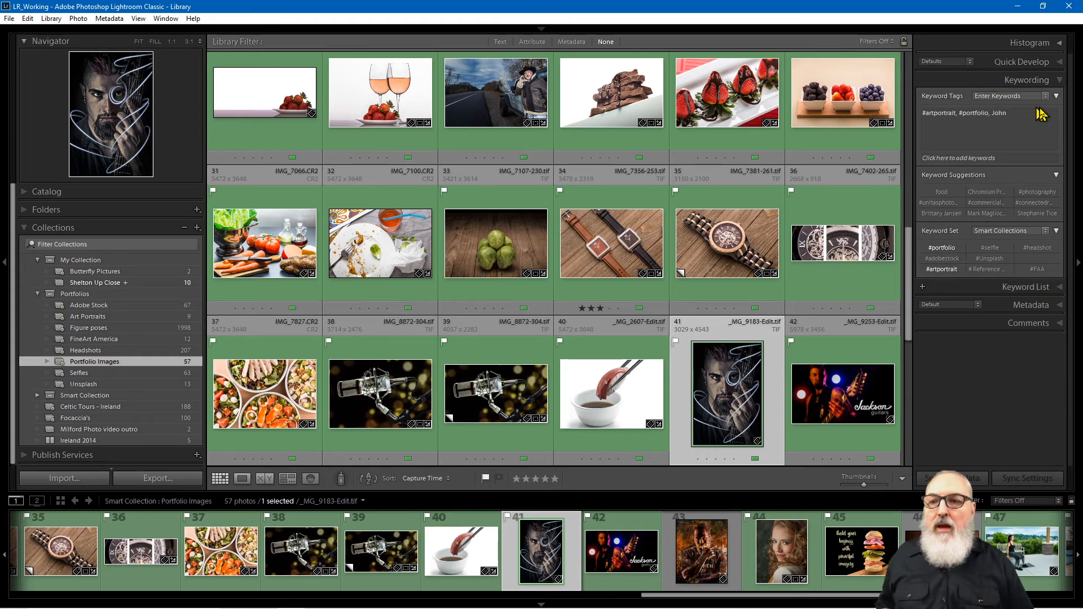
left_click(1007, 125)
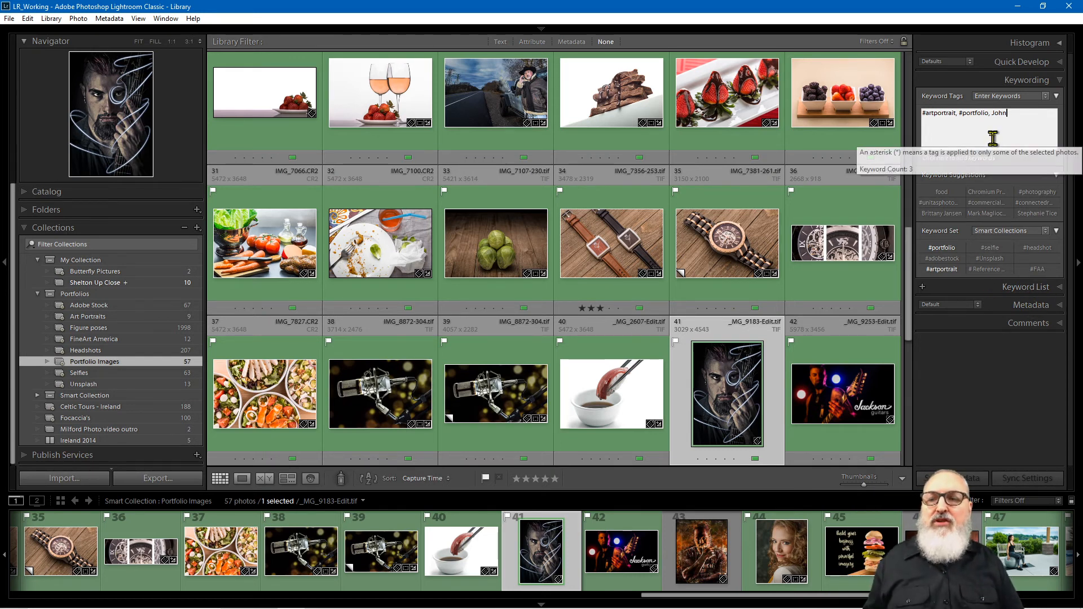
left_click(996, 158)
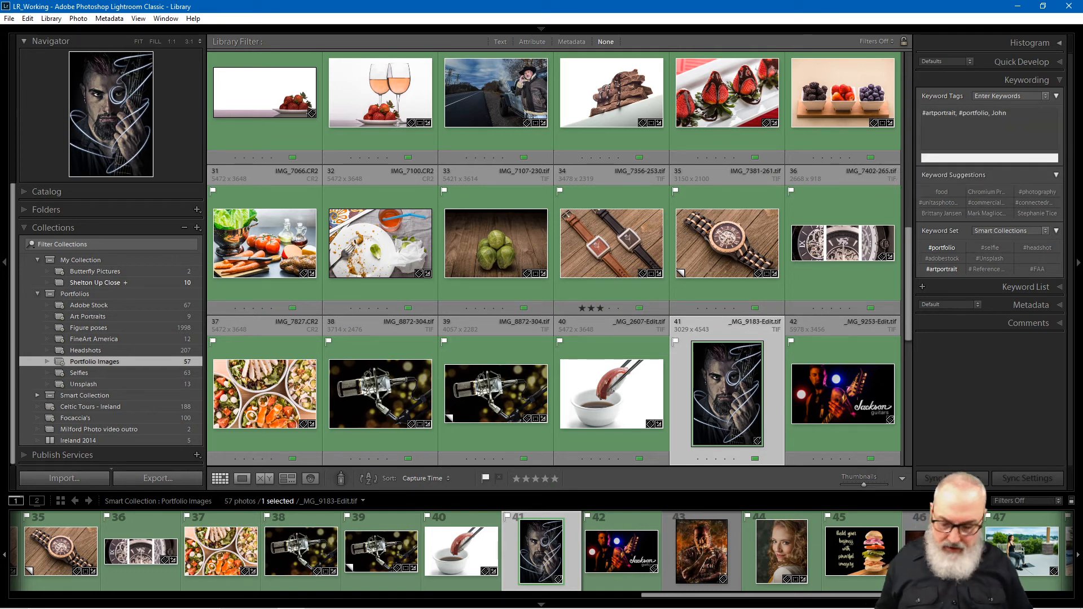
Step: Add the Butterfly keyword to the portrait by typing 'but' and choosing the Butterfly suggestion
type("bu")
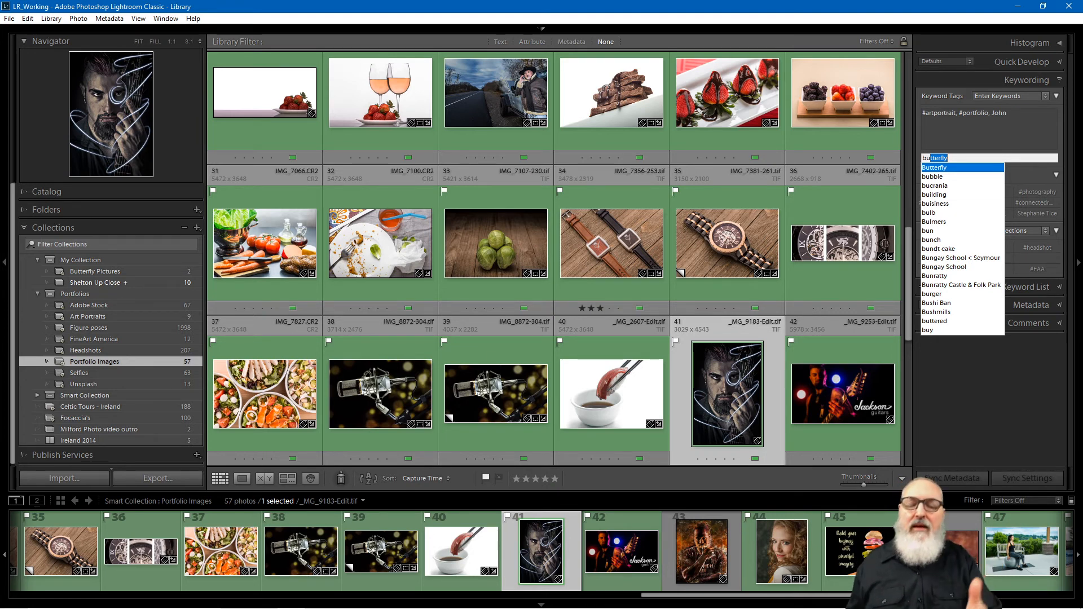
type("t")
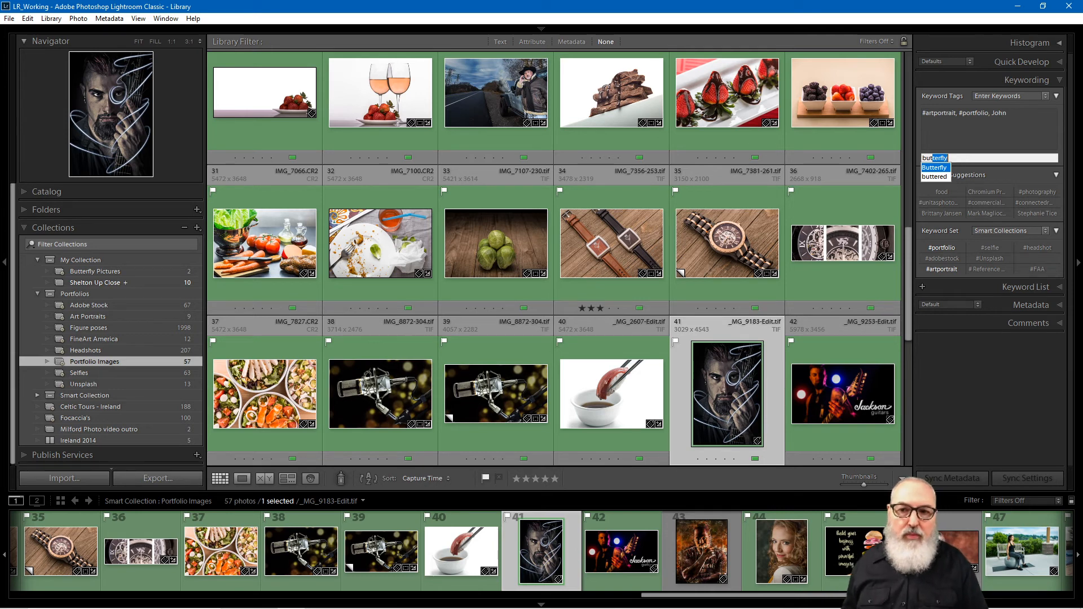
key("Down")
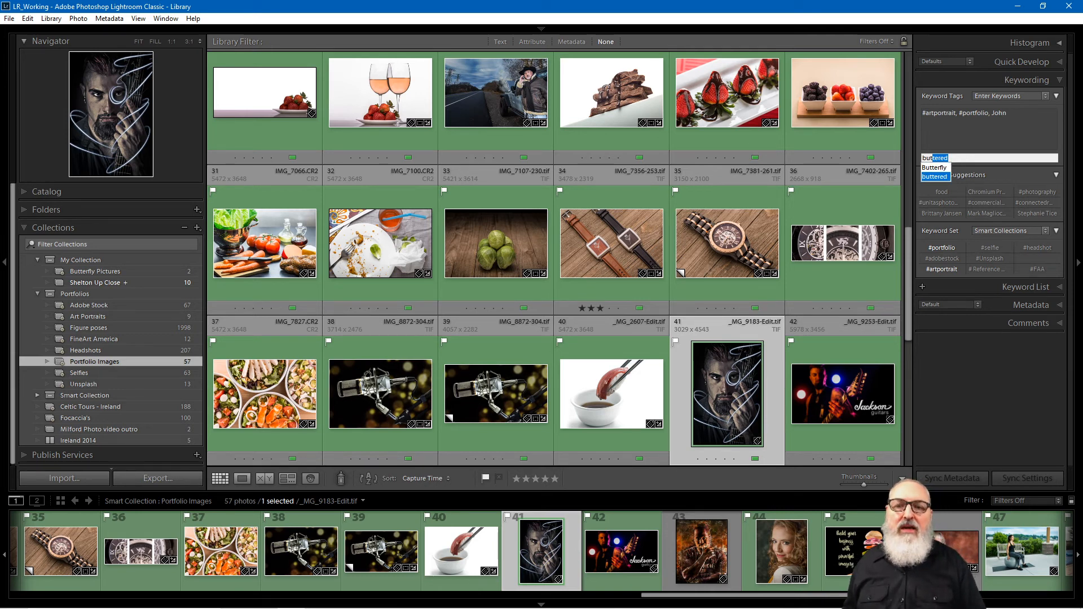
key("Up")
key("Down")
key("Up")
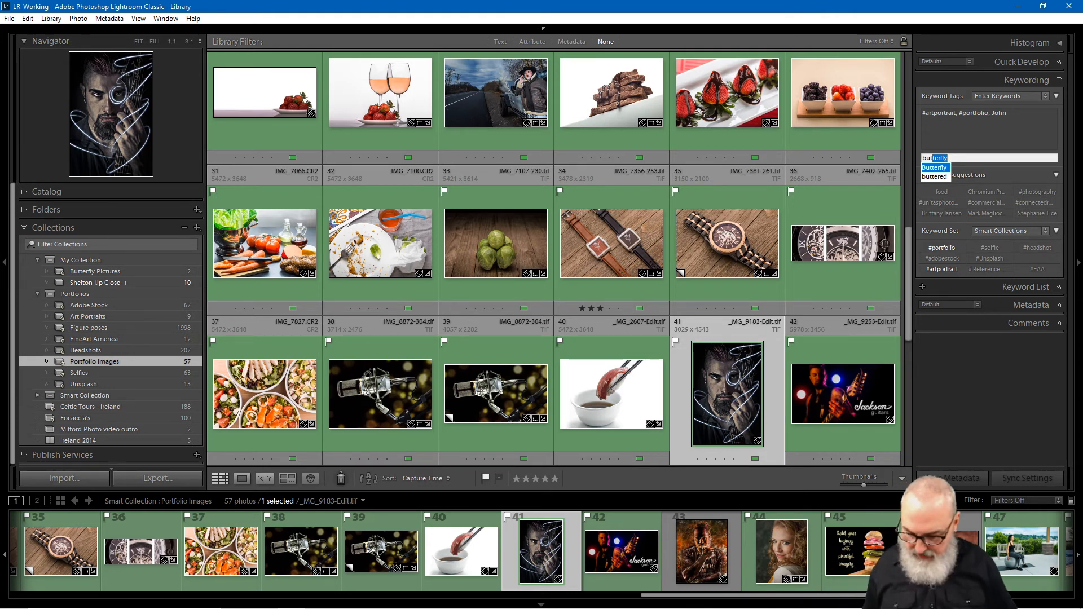
key("Return")
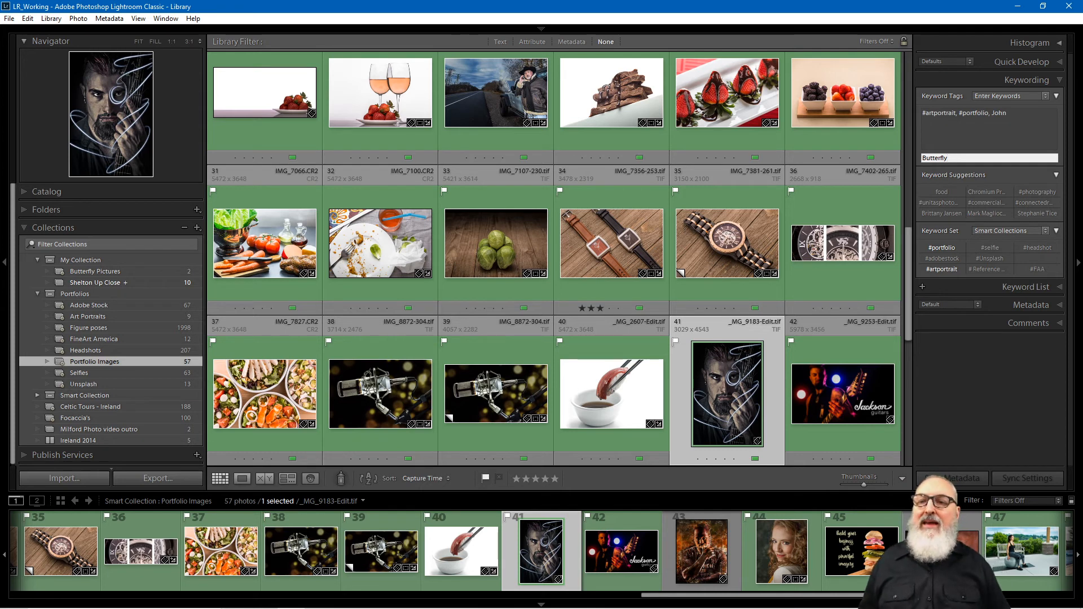
key("Return")
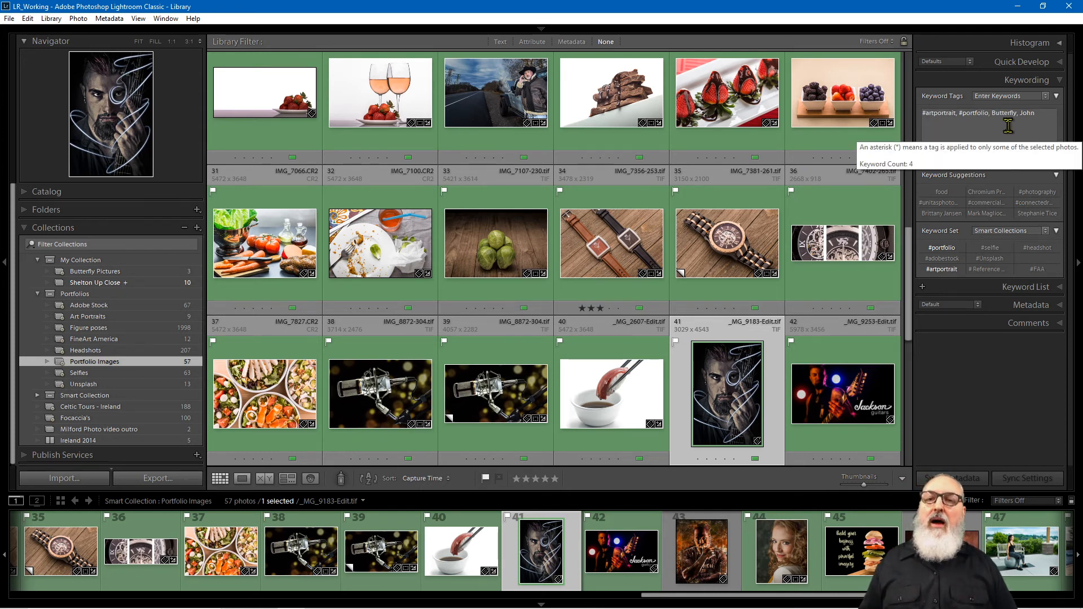
Step: Delete Butterfly from the portrait's keyword tags, leaving #artportrait, #portfolio and the name
left_click(1015, 121)
double_click(1014, 113)
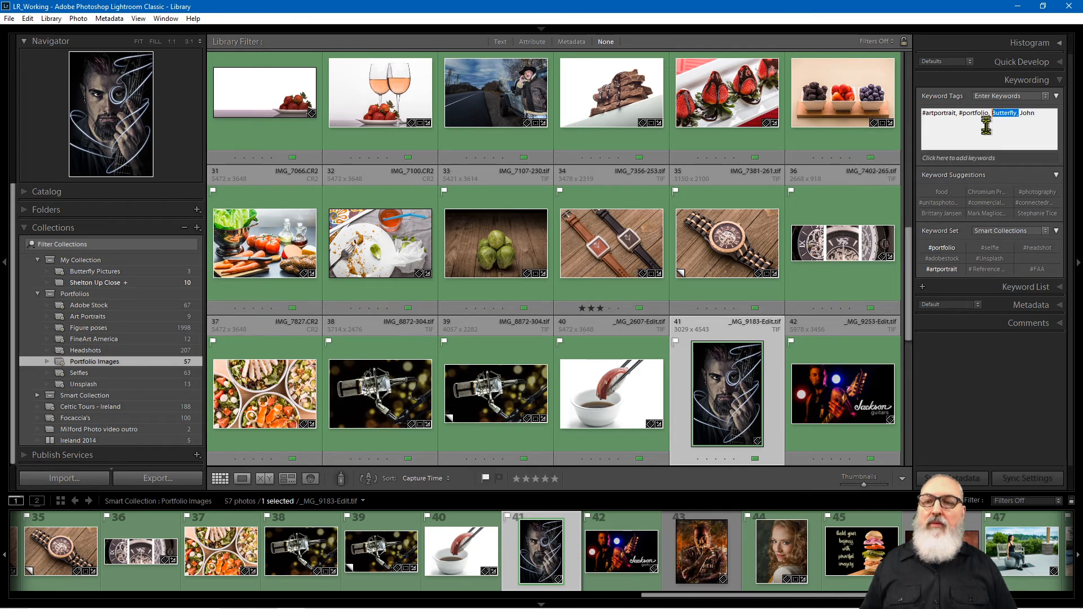
key("Delete")
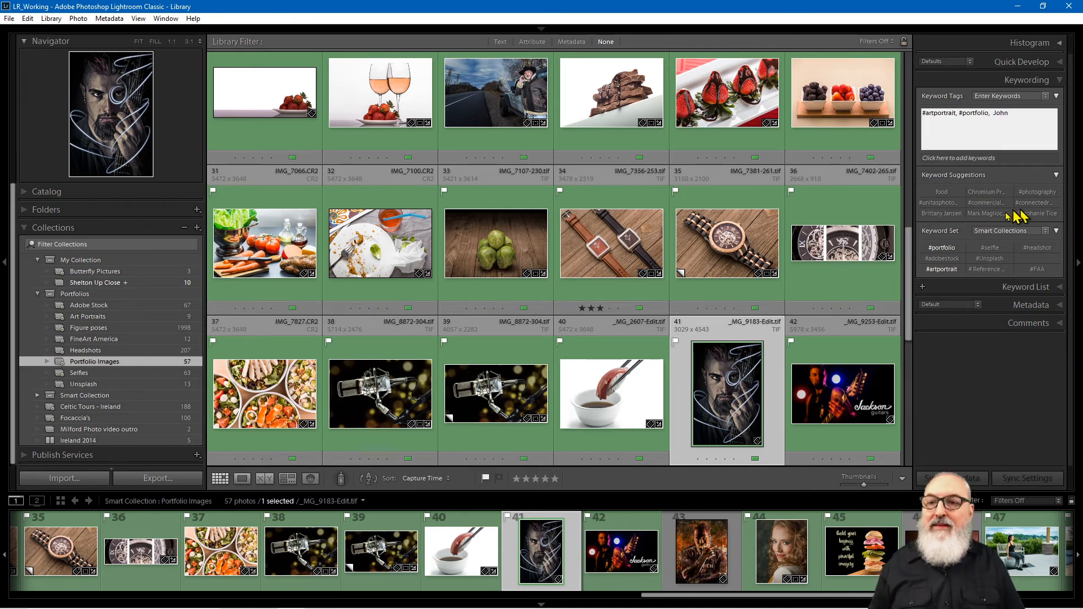
Step: Confirm the sketched portrait's tags #artportrait, #portfolio and a name, then collapse keyword suggestions
left_click(1022, 133)
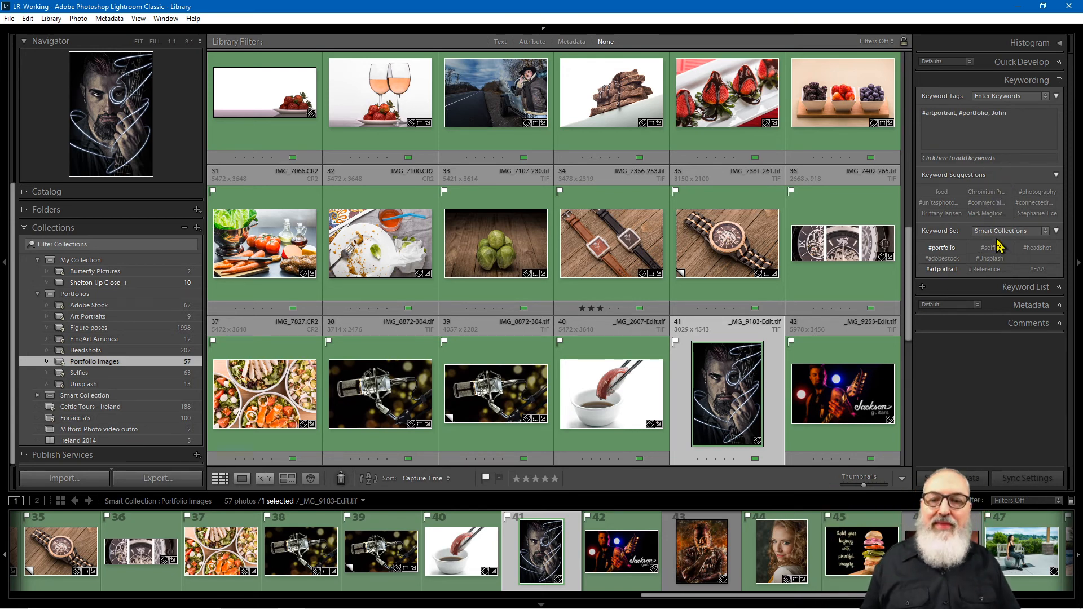
left_click(1056, 175)
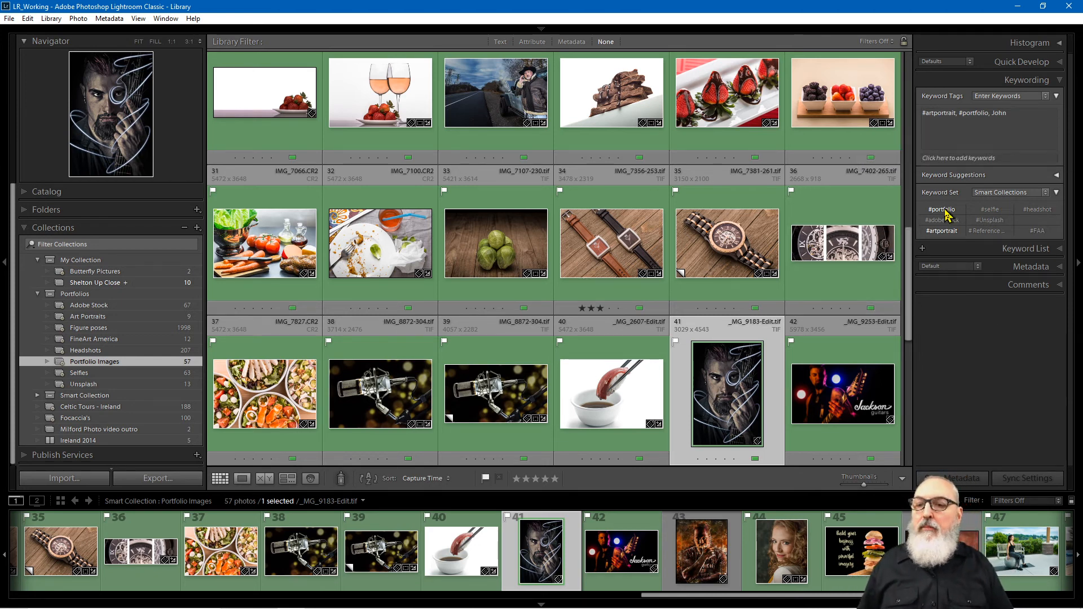
Step: Remove #portfolio from the sketched portrait and jump to the guitarist photo's original folder
left_click(942, 231)
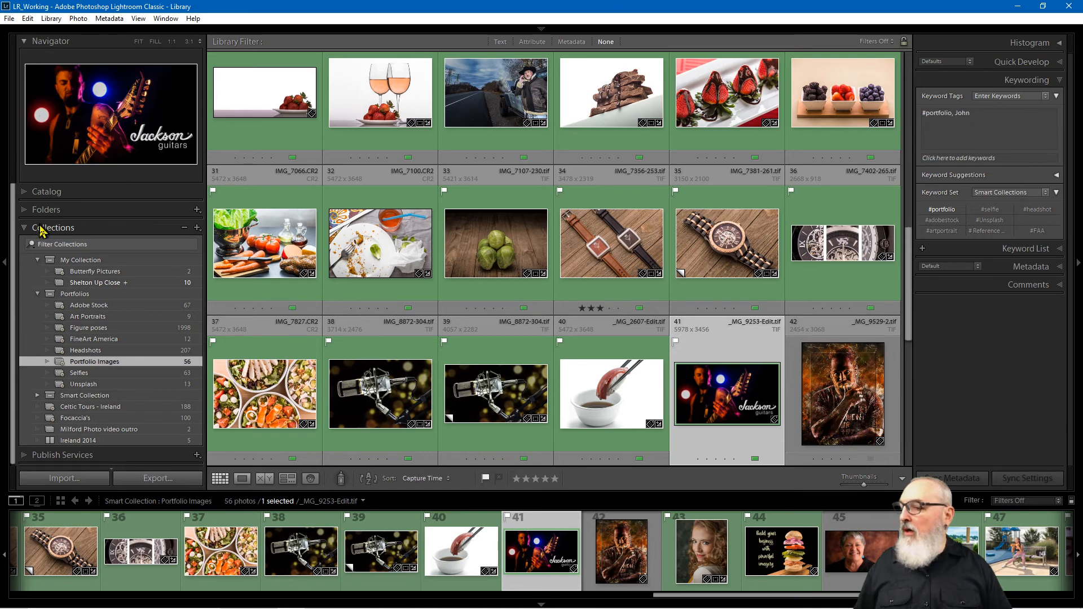
right_click(740, 386)
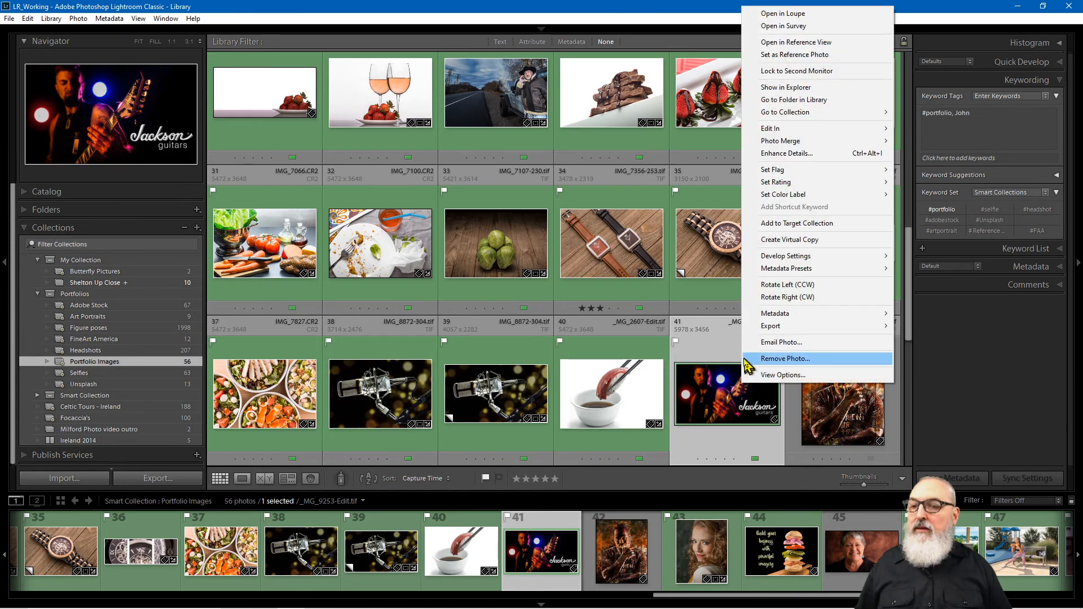
left_click(823, 100)
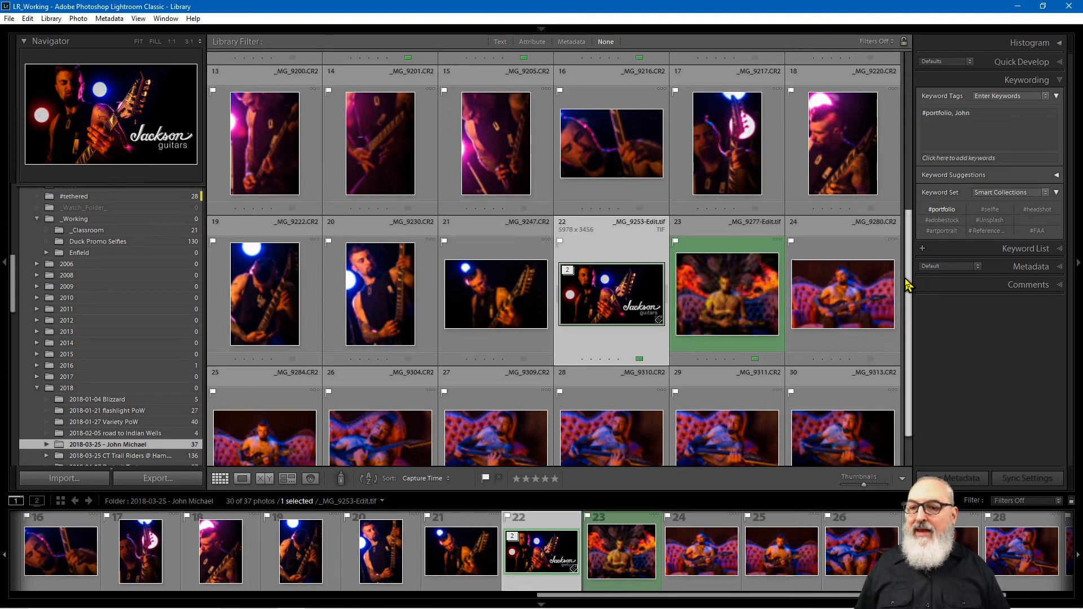
scroll(910, 338, "down", 1)
scroll(877, 208, "up", 5)
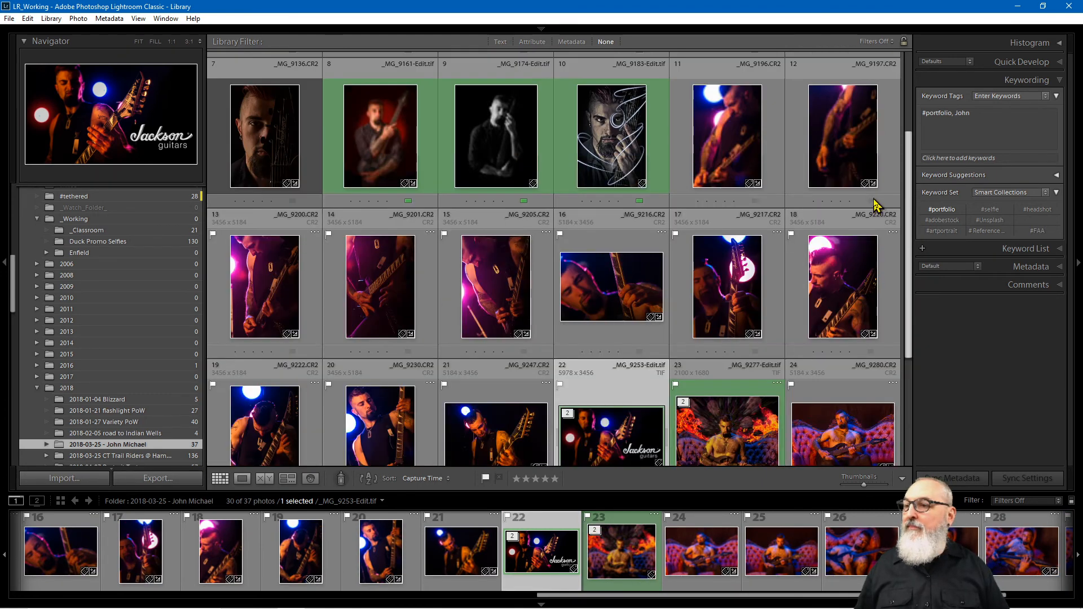
Step: Tag the light-painted portrait _MG_9183-Edit.tif with #portfolio and review the available keyword sets
left_click(606, 169)
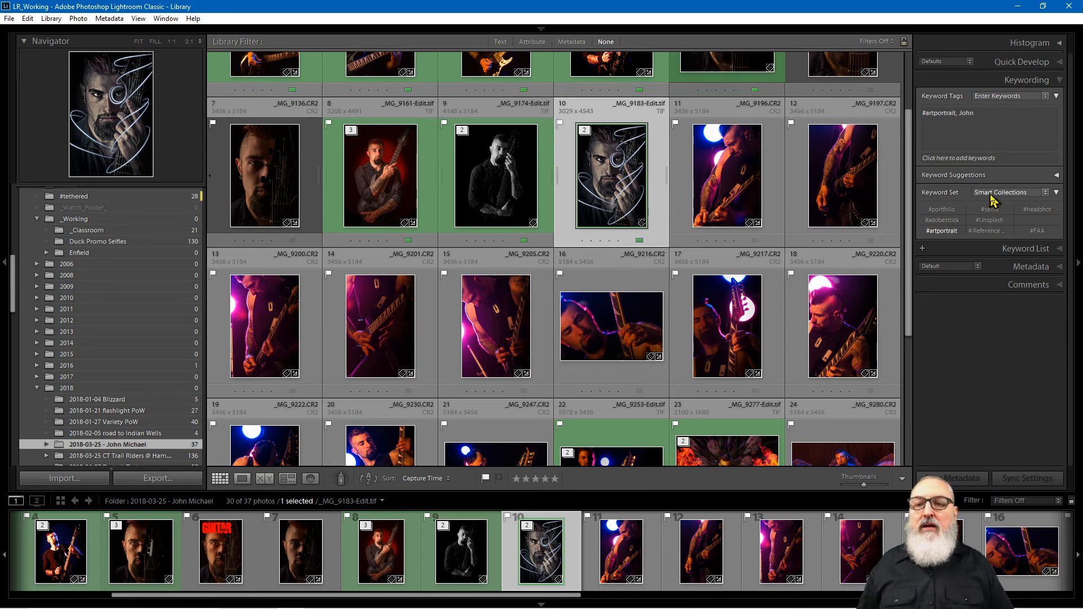
left_click(942, 213)
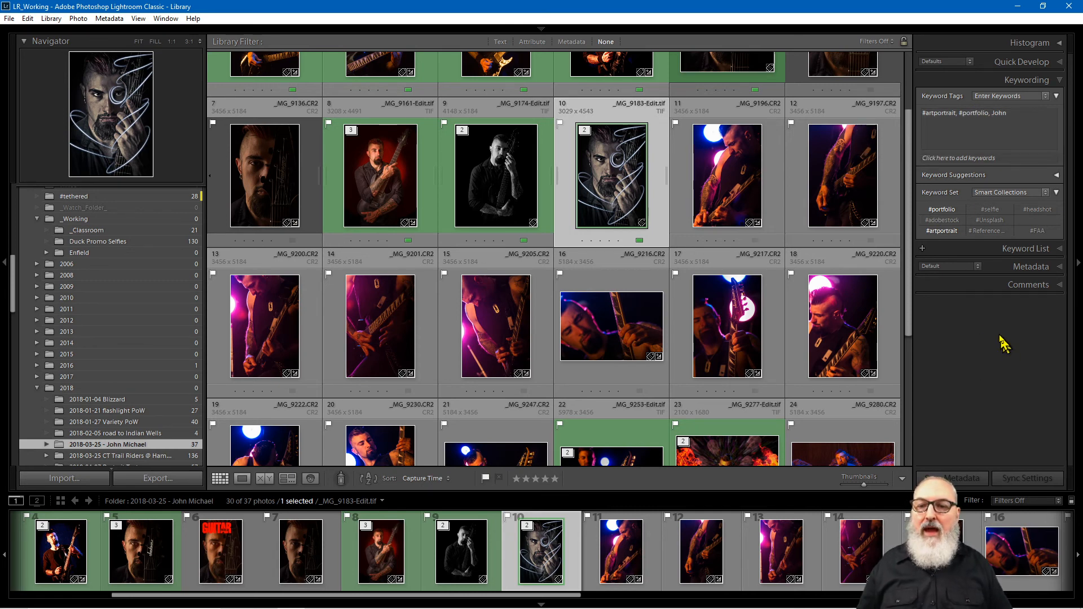
left_click(1044, 194)
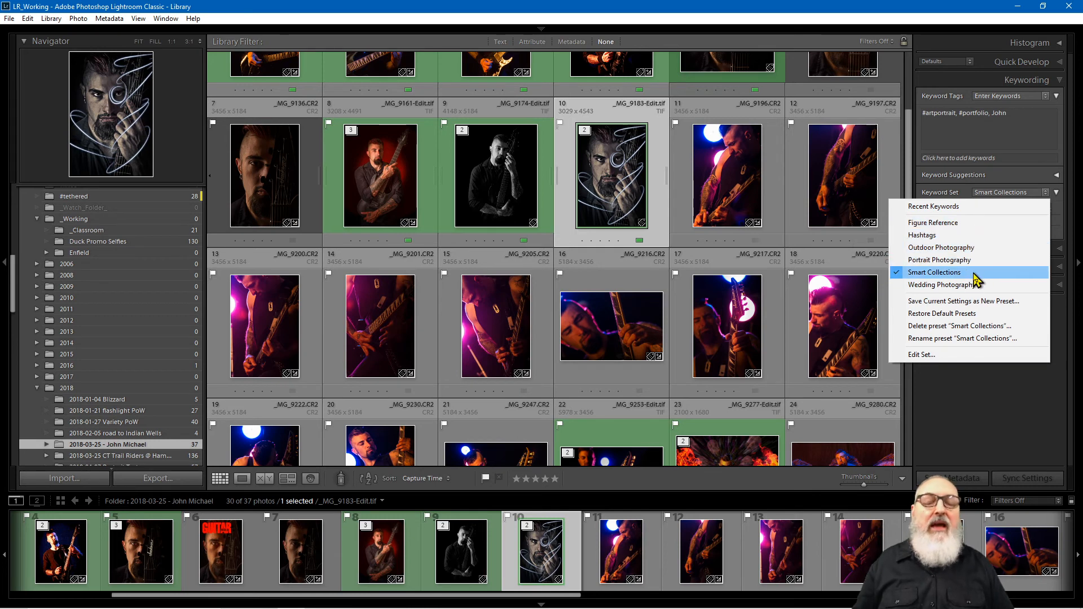
left_click(973, 235)
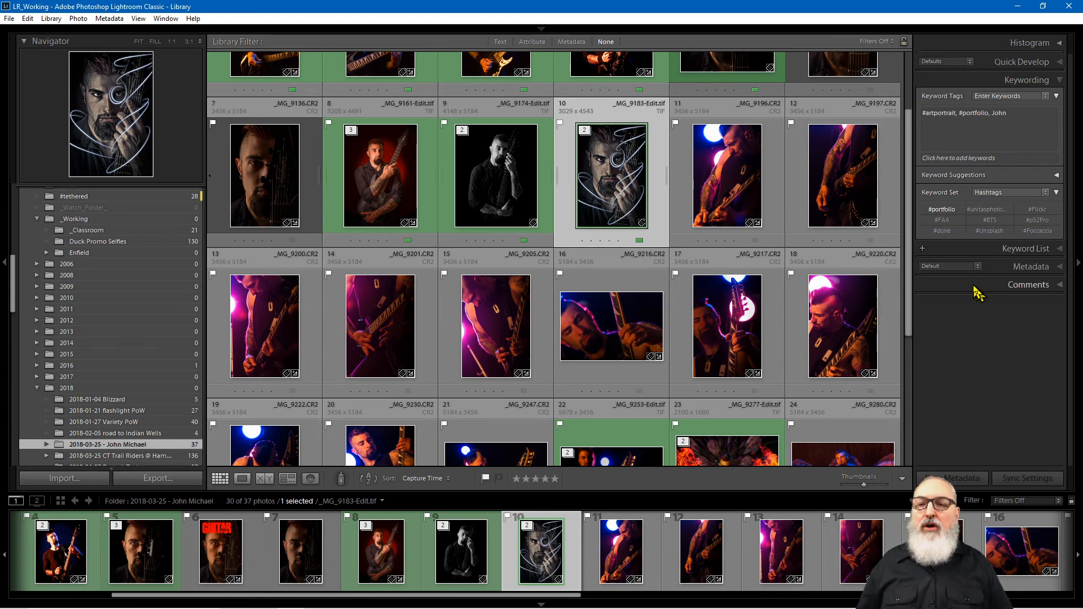
left_click(1012, 195)
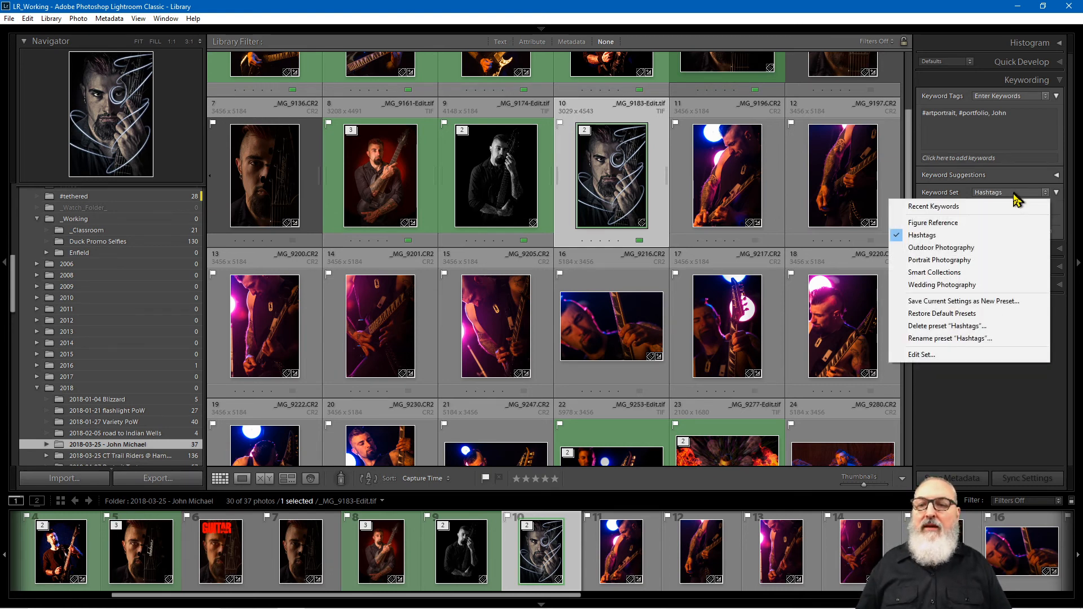
left_click(959, 248)
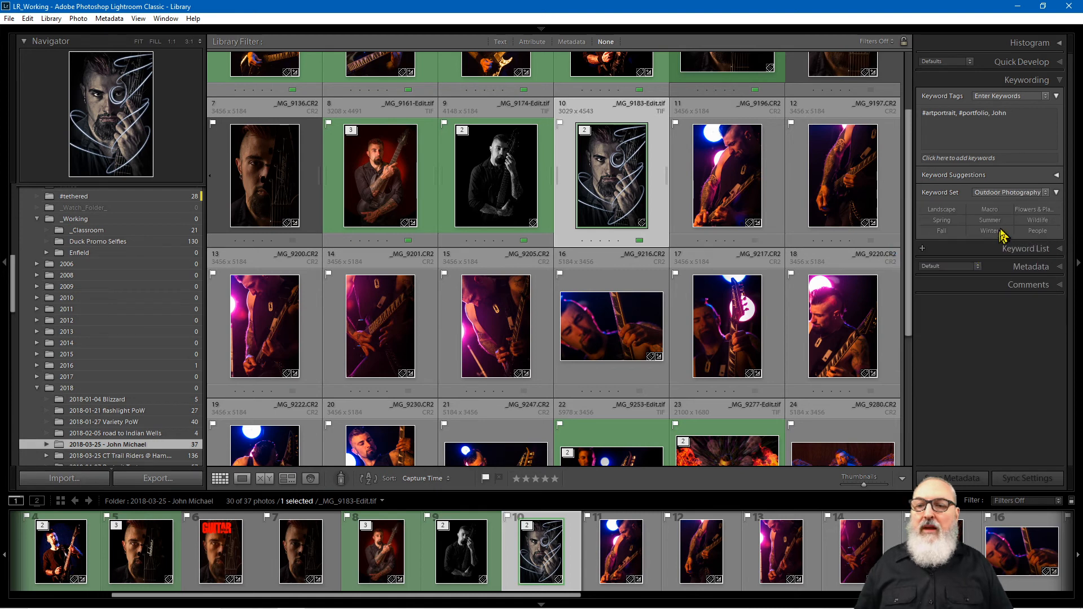
left_click(1014, 195)
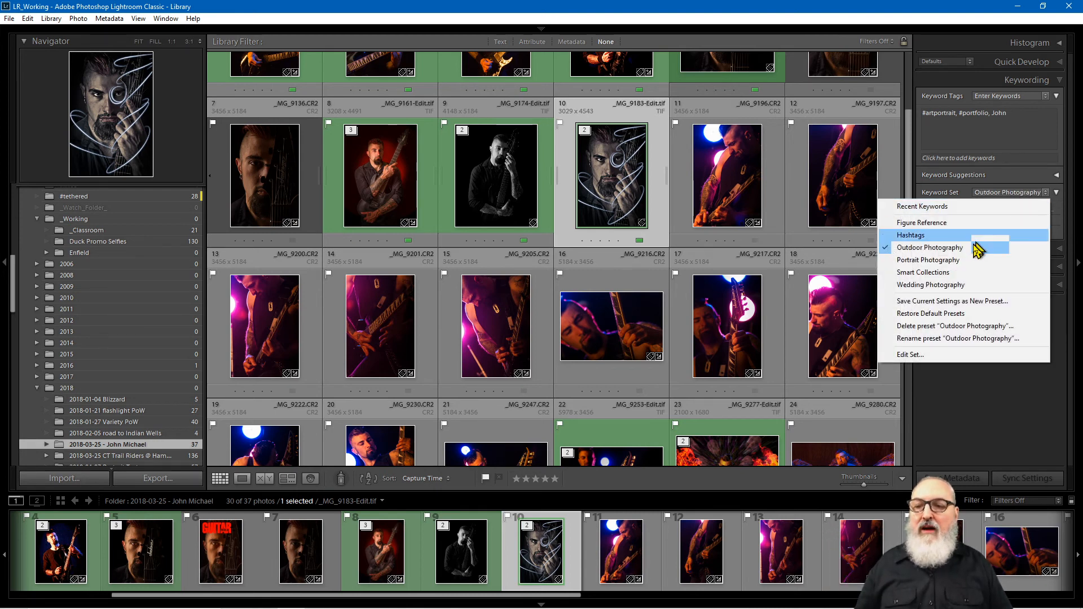
left_click(958, 285)
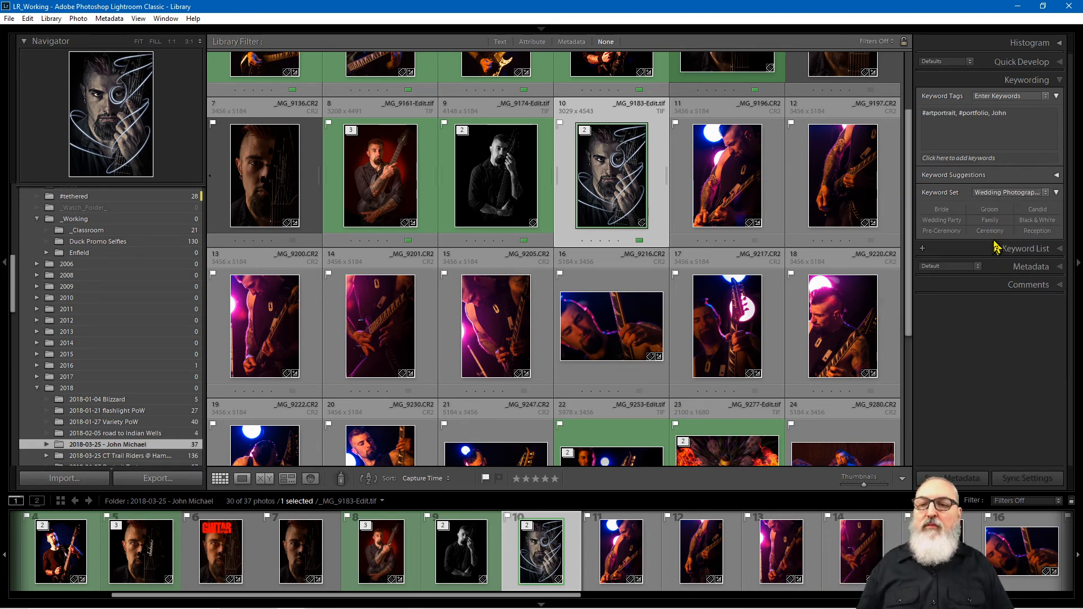
left_click(1007, 194)
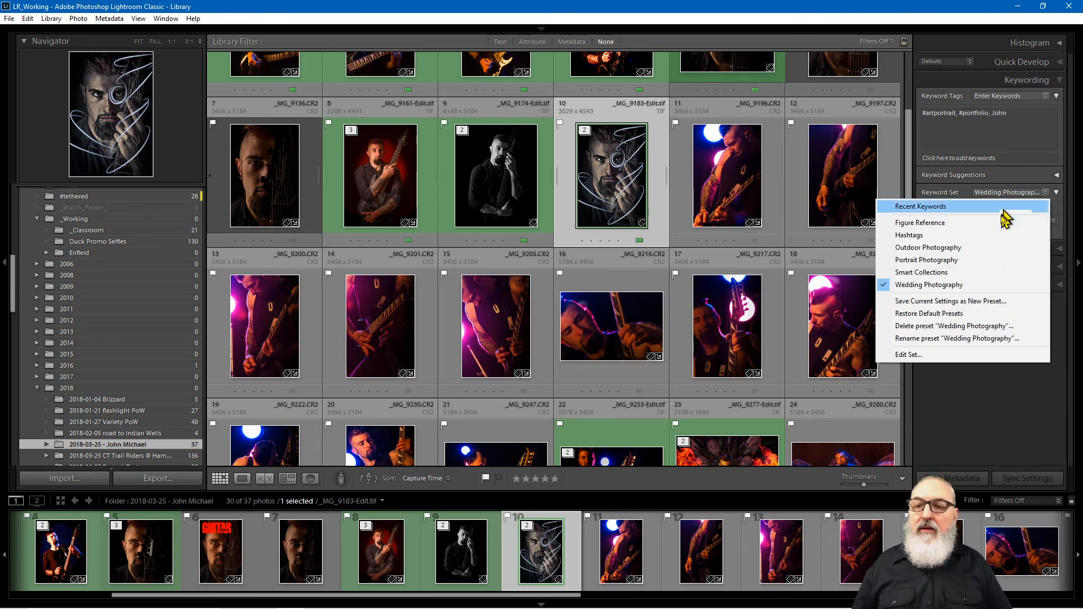
left_click(959, 261)
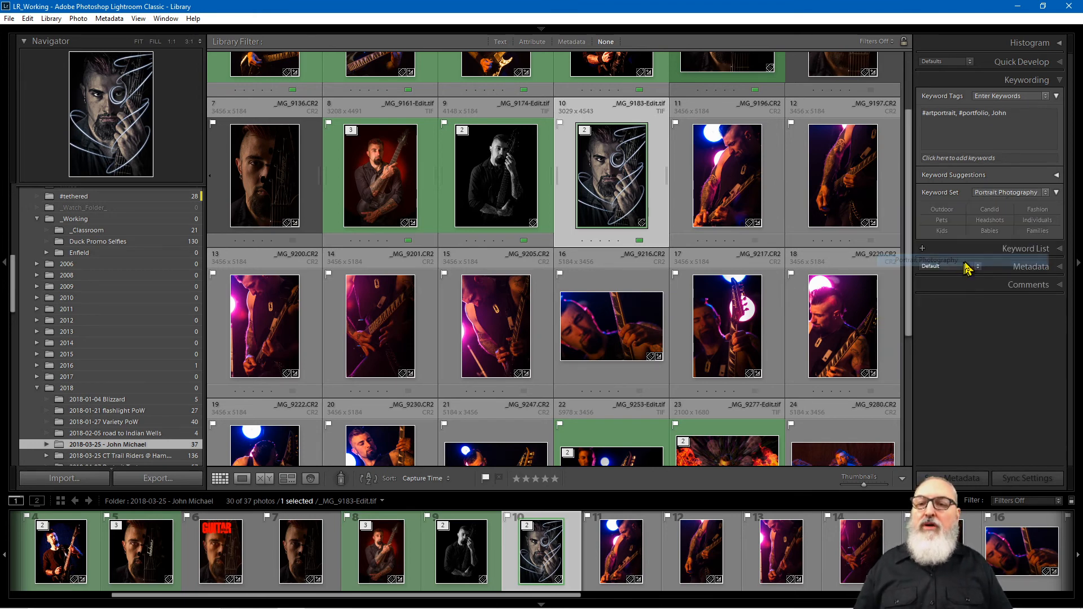
left_click(1008, 193)
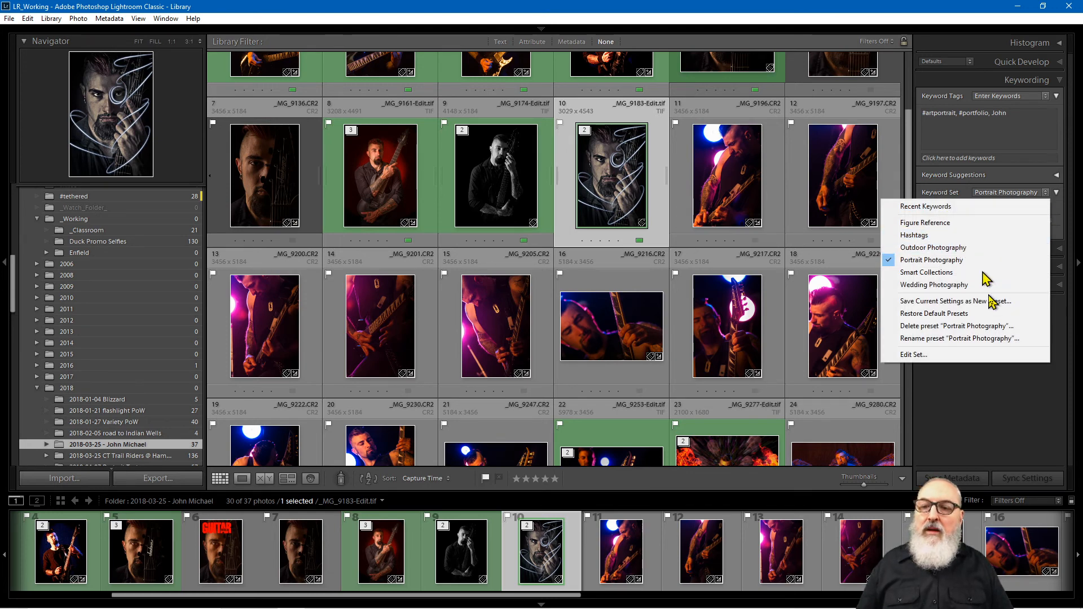
left_click(950, 273)
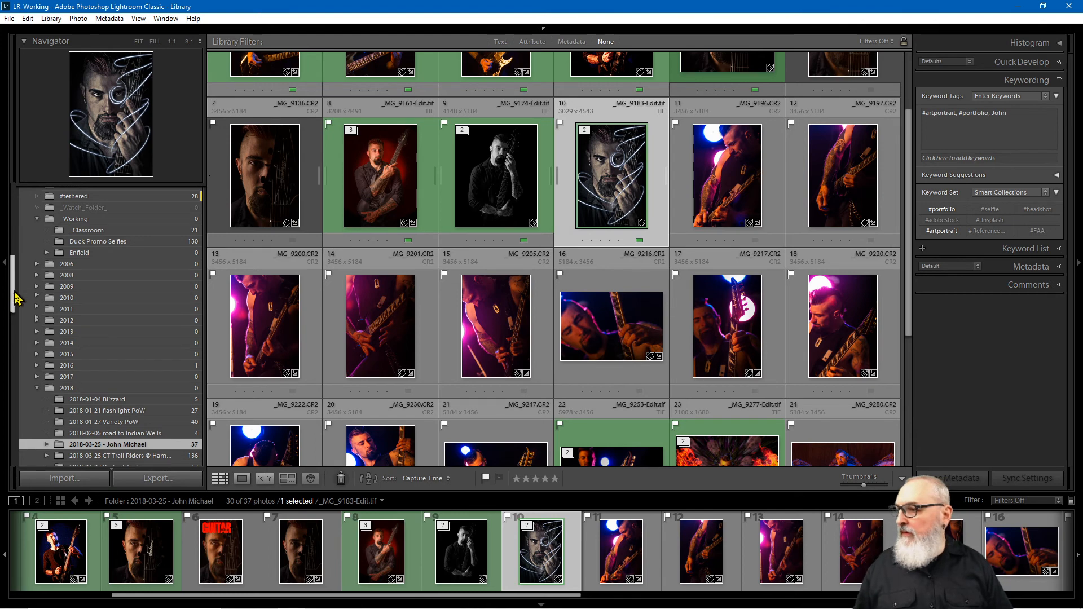
Step: Open the 2020-03-06 shoot folder and tag _MG_9836.tif and _MG_9833.tif with #artportrait
left_click_drag(15, 293, 29, 319)
left_click(37, 237)
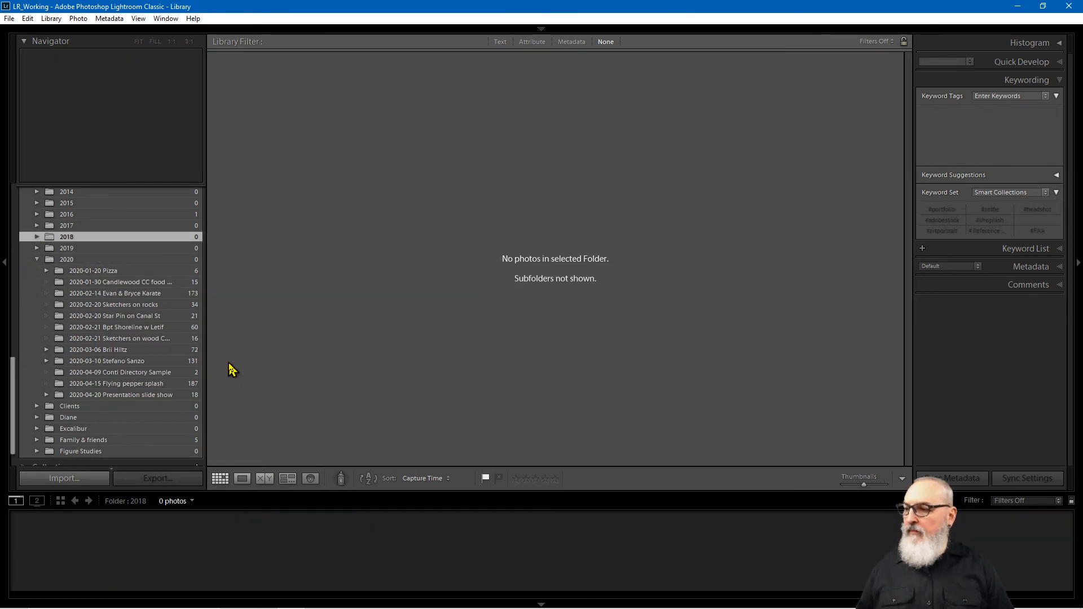
left_click(189, 351)
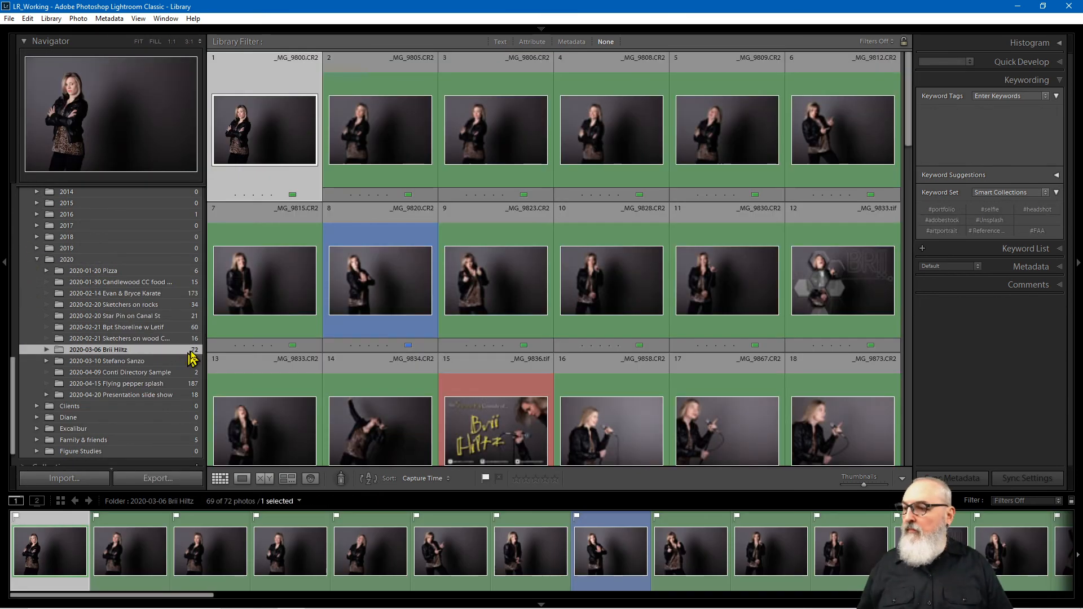
mouse_move(909, 137)
left_mouse_down()
mouse_move(906, 171)
mouse_move(904, 152)
left_mouse_up()
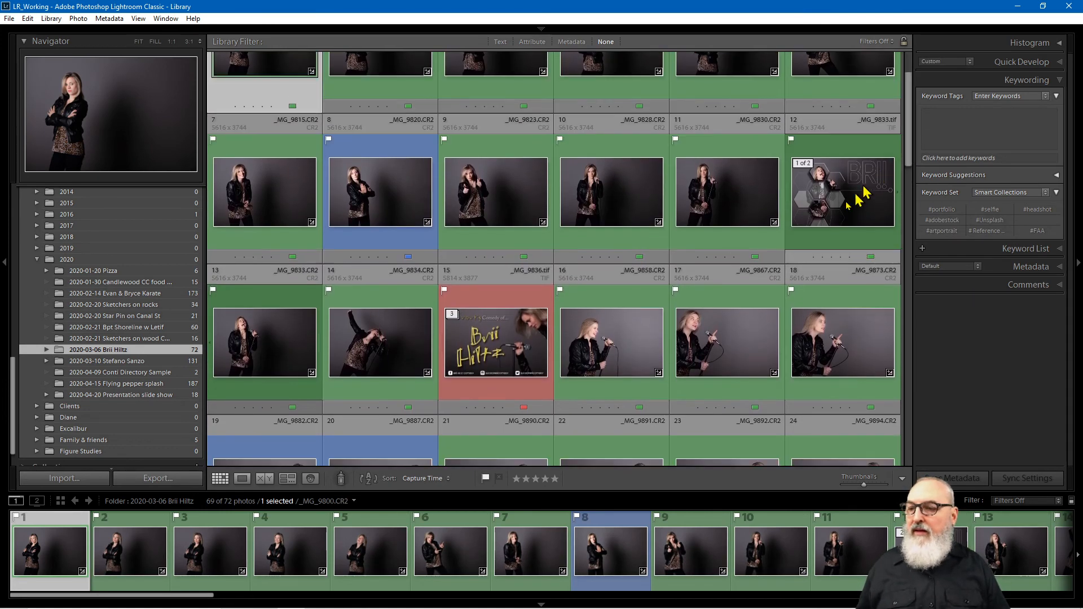
left_click(505, 349)
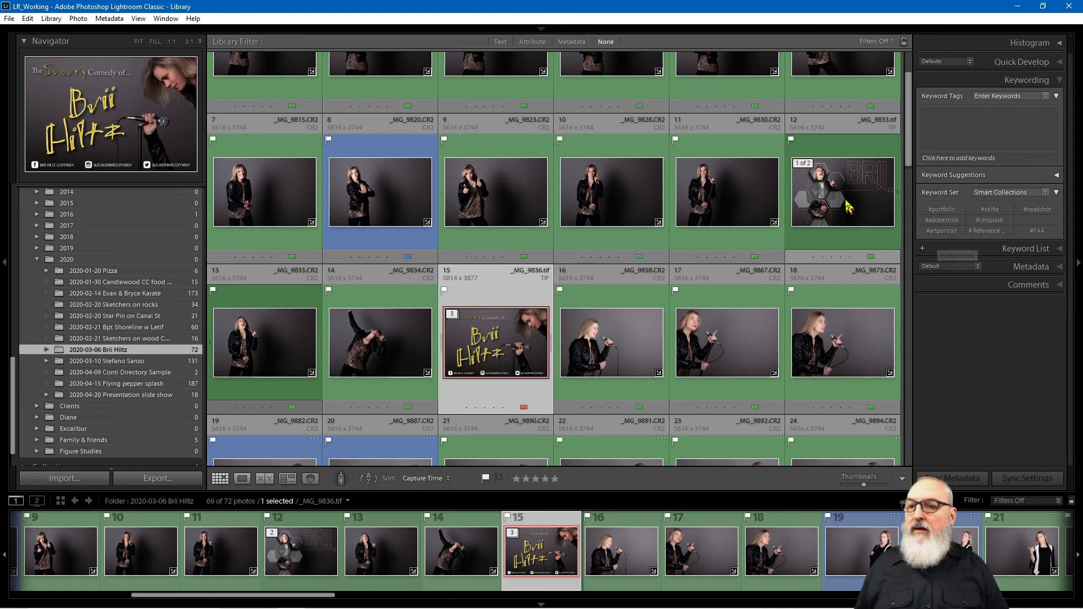
left_click(848, 207)
left_click(942, 231)
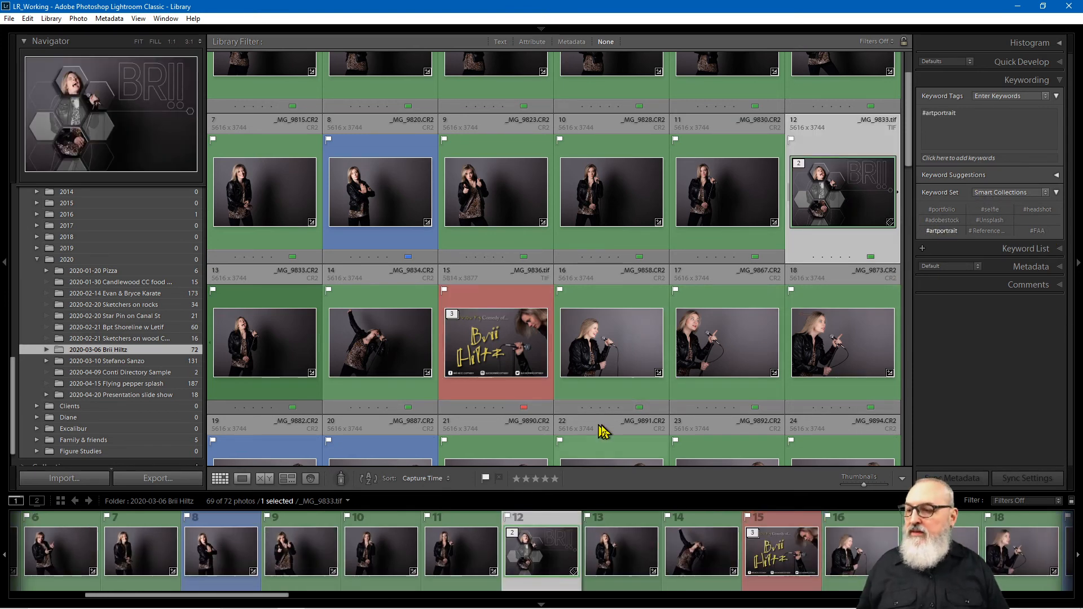
Step: Verify both photos now appear among the 11 in the Art Portraits smart collection
left_click(525, 298)
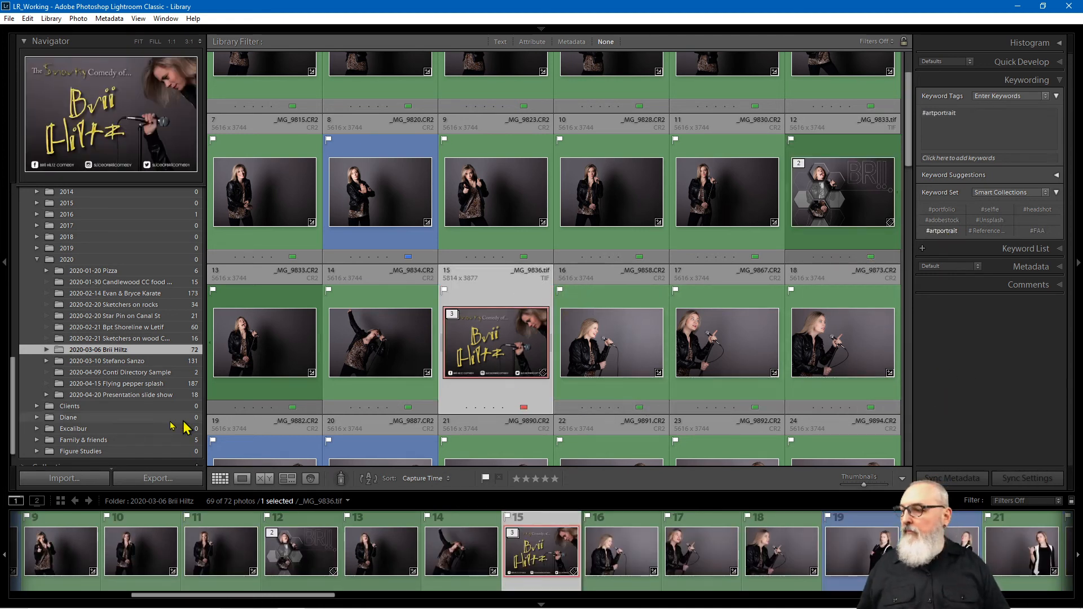
scroll(21, 384, "down", 1)
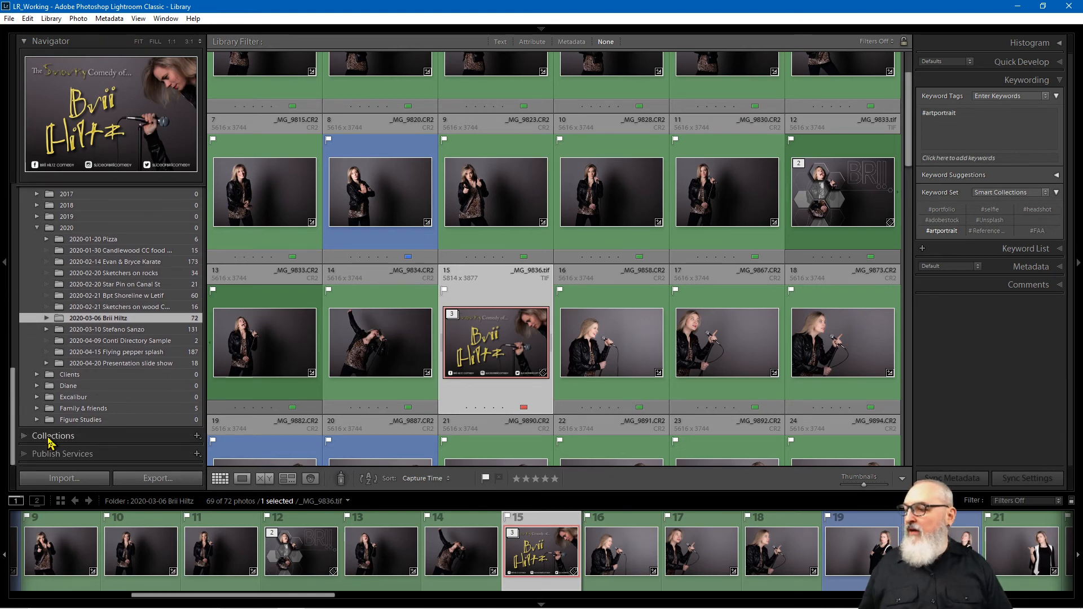
left_click(49, 438)
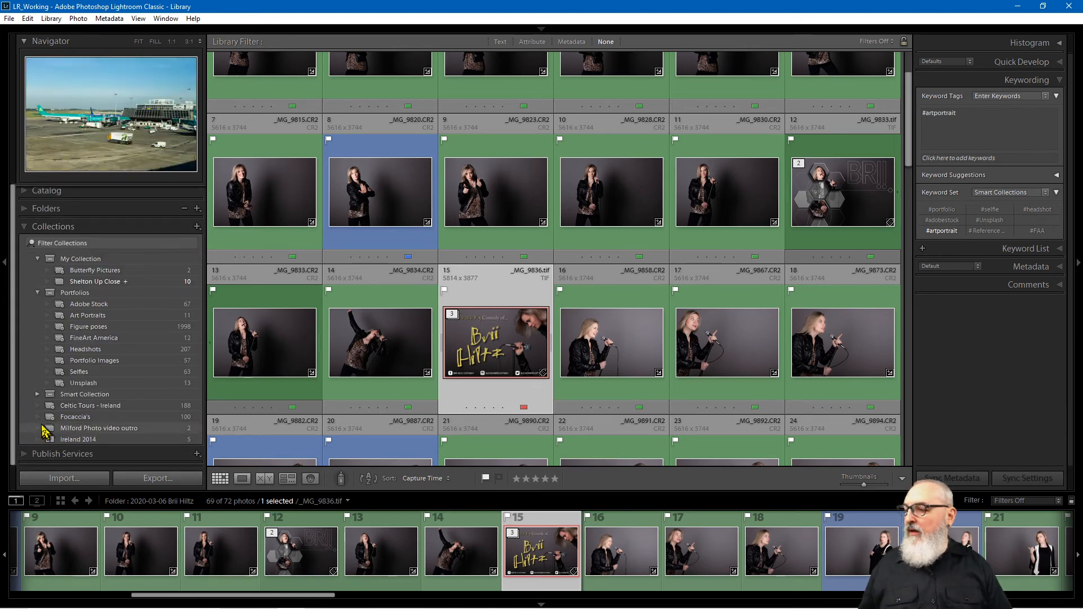
left_click(99, 317)
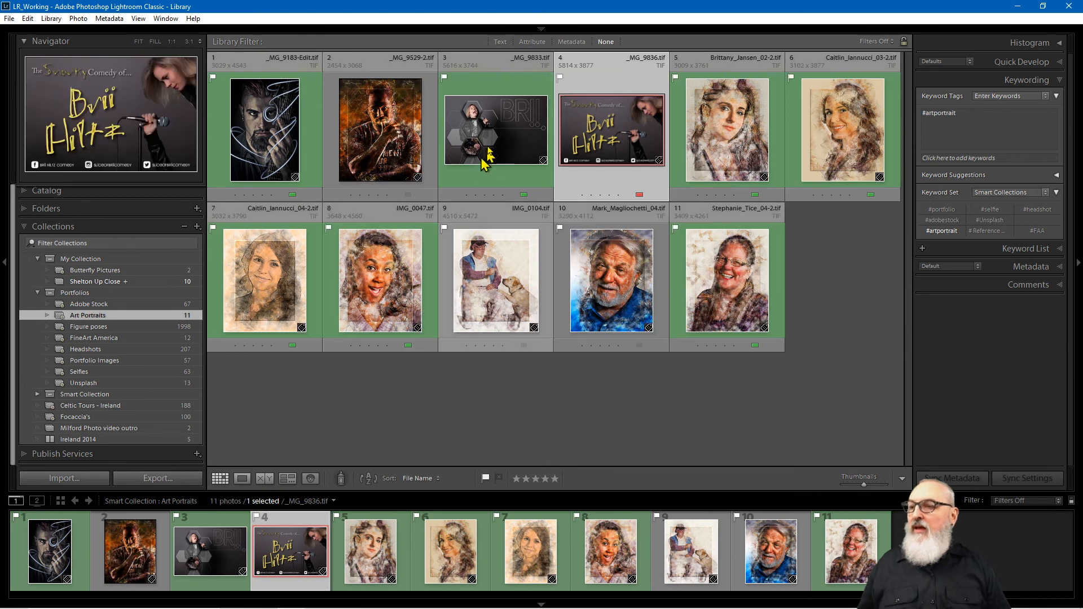
left_click(484, 164)
left_click(582, 144, "ctrl")
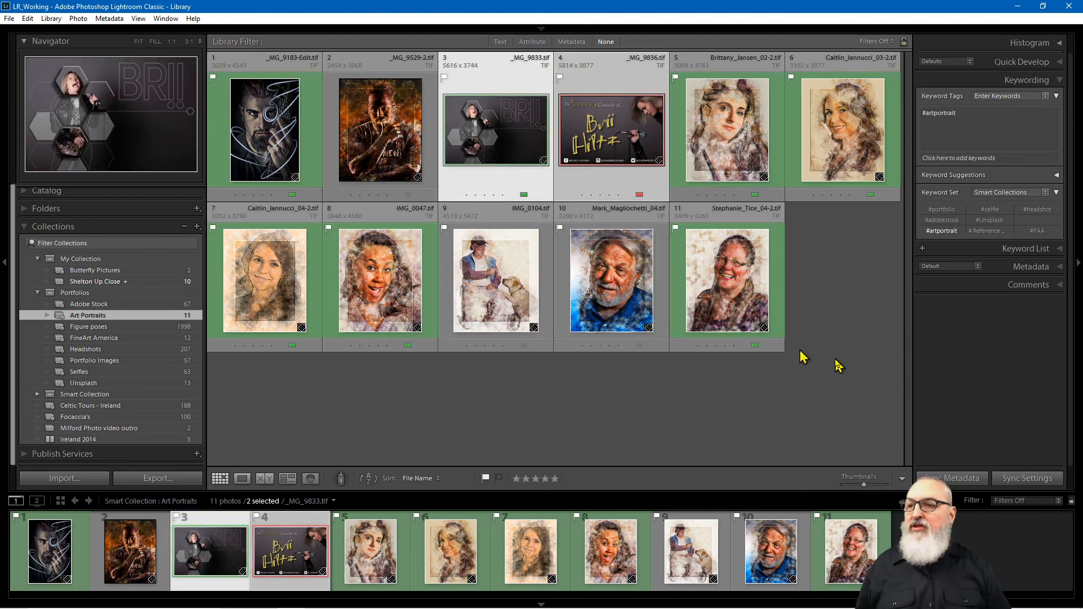
left_click(866, 433)
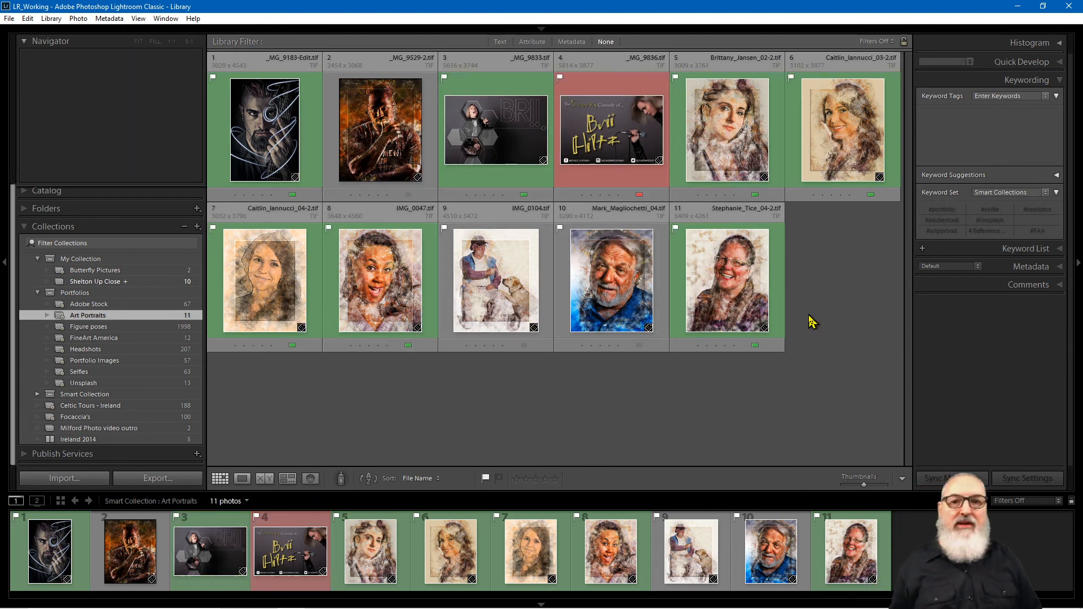
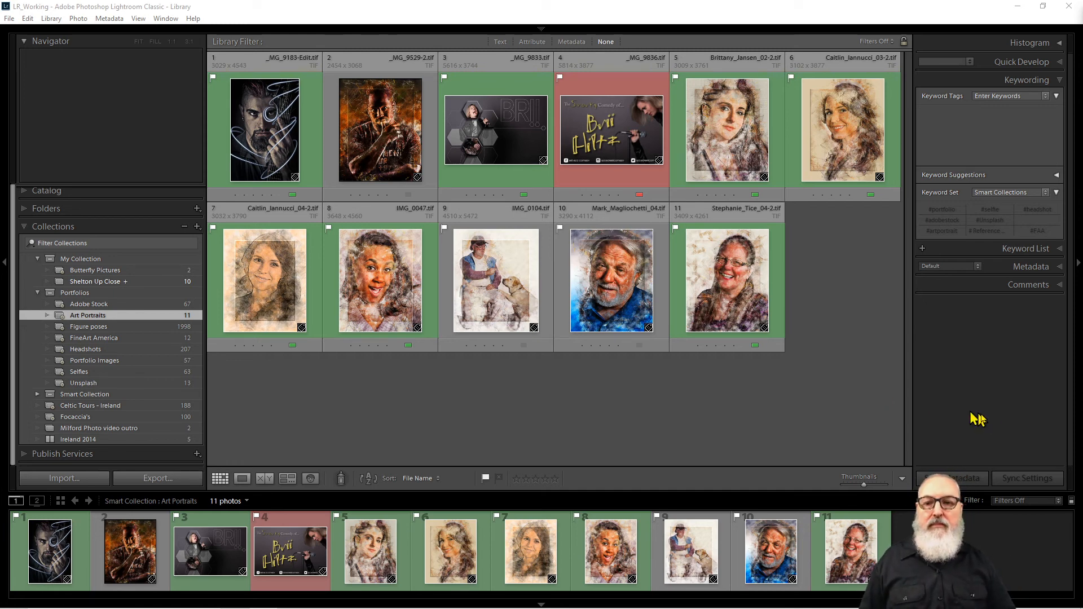
Step: Collapse Portfolios and open the Without Keywords smart collection, showing its 59014 untagged photos
left_click(988, 431)
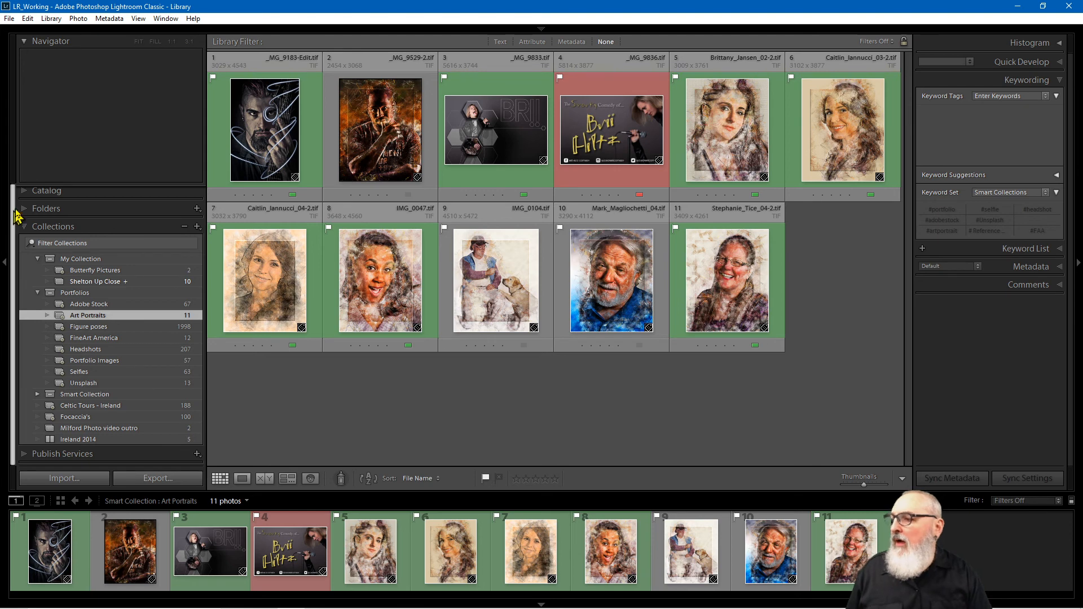
mouse_move(72, 348)
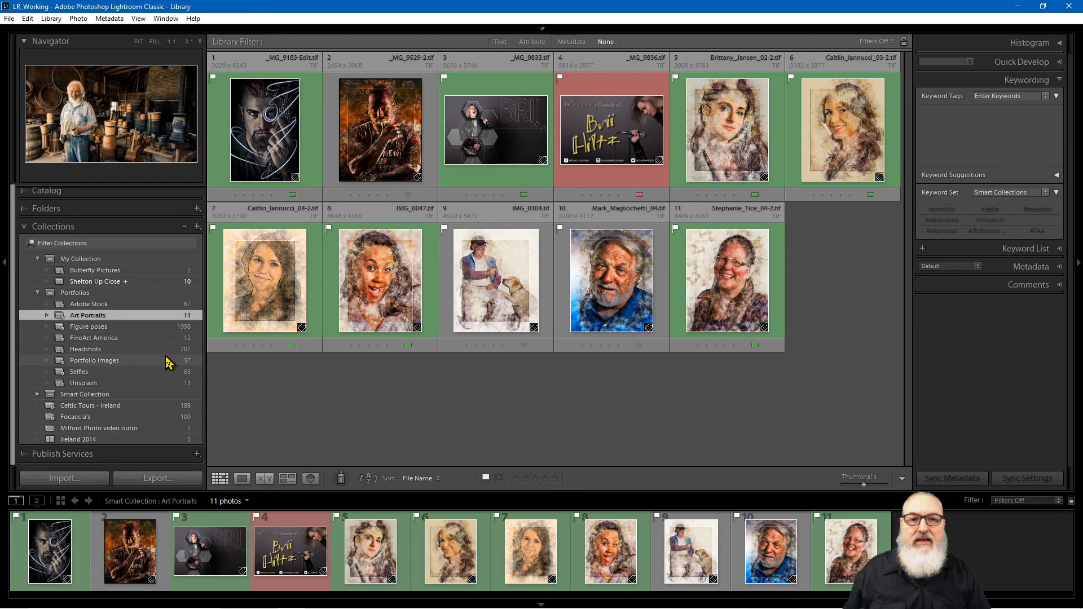
left_click(39, 293)
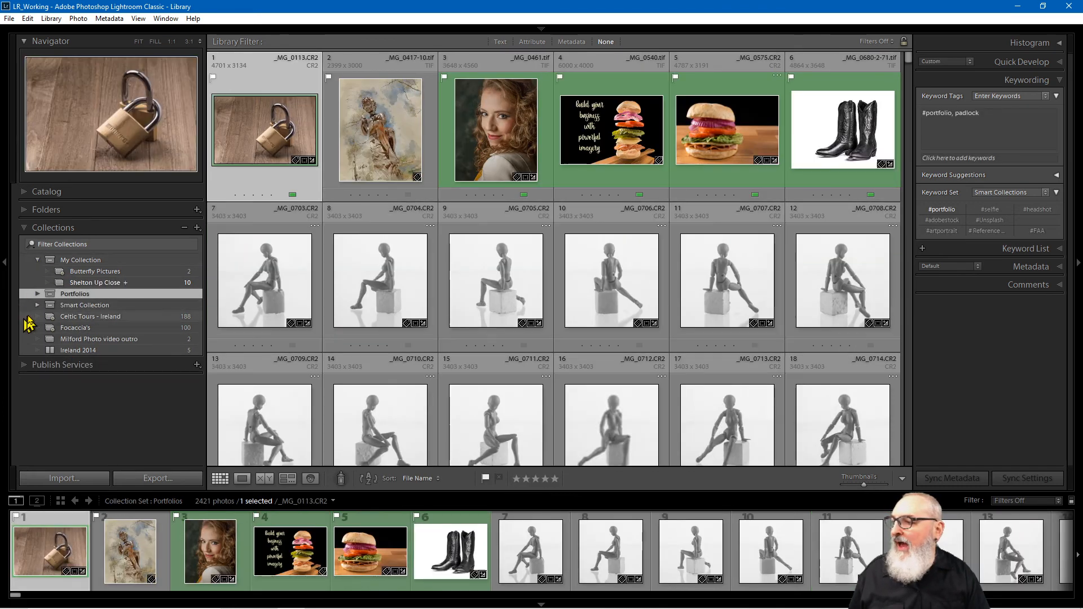
left_click(37, 304)
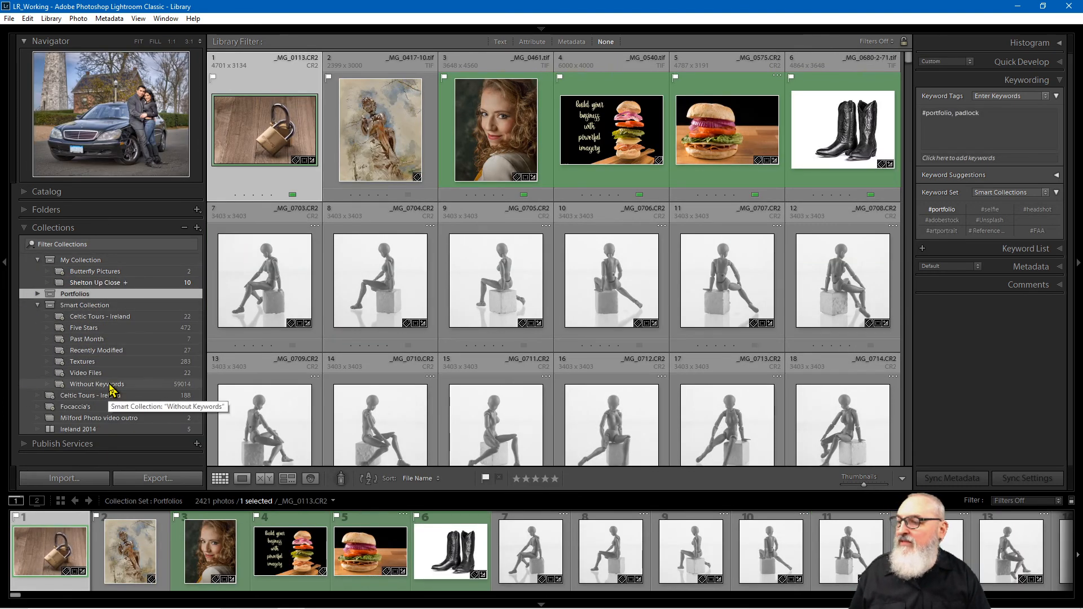
left_click(103, 384)
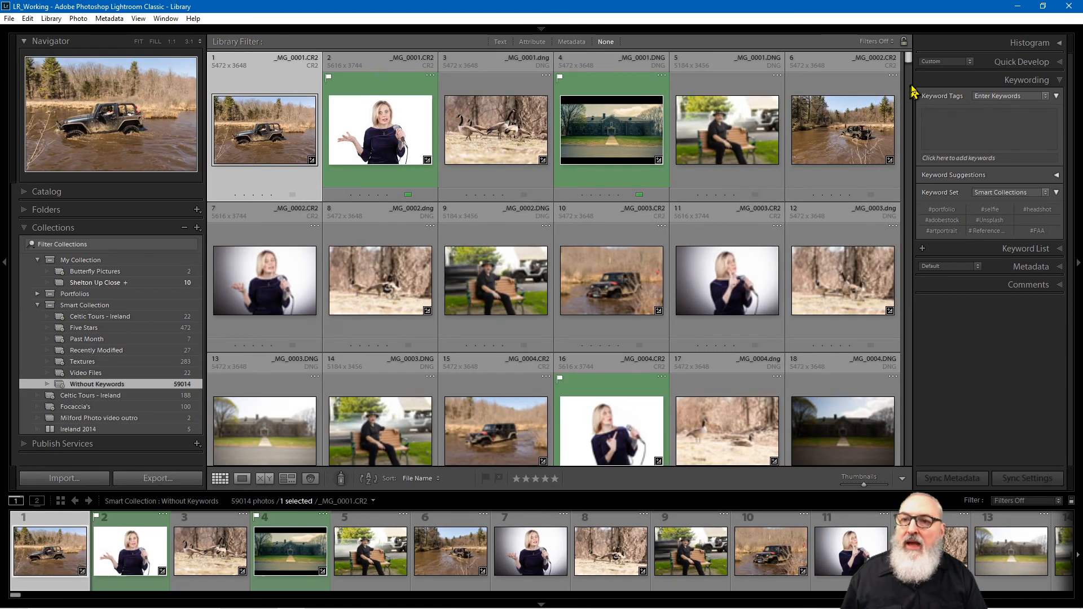
mouse_move(908, 68)
left_mouse_down()
mouse_move(910, 99)
mouse_move(907, 44)
mouse_move(919, 51)
left_mouse_up()
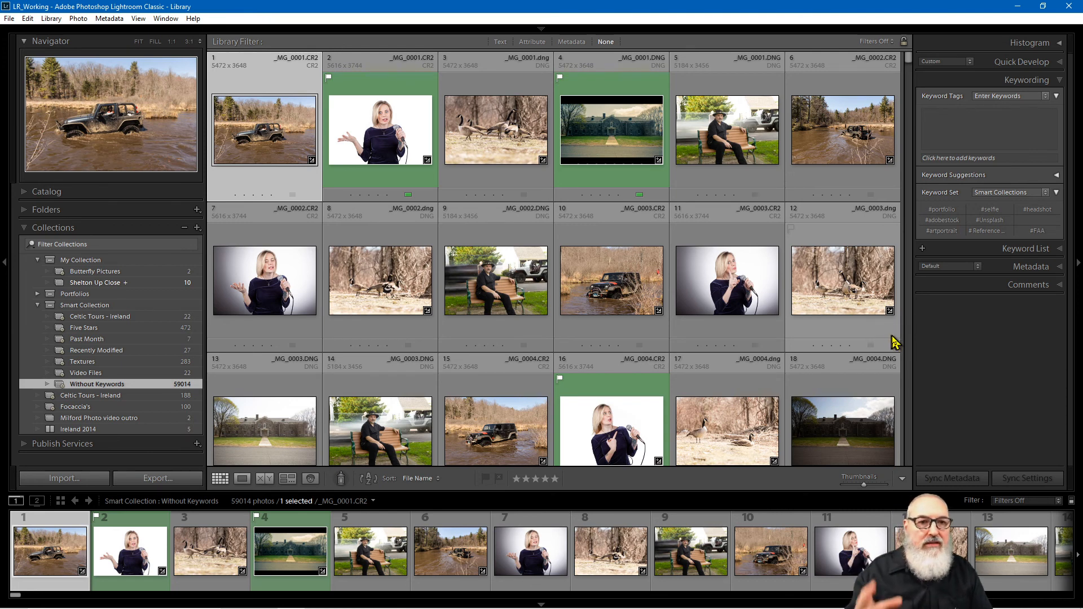
Step: Sort the Without Keywords photos by Capture Time and return to the first photo in the grid
left_click(427, 480)
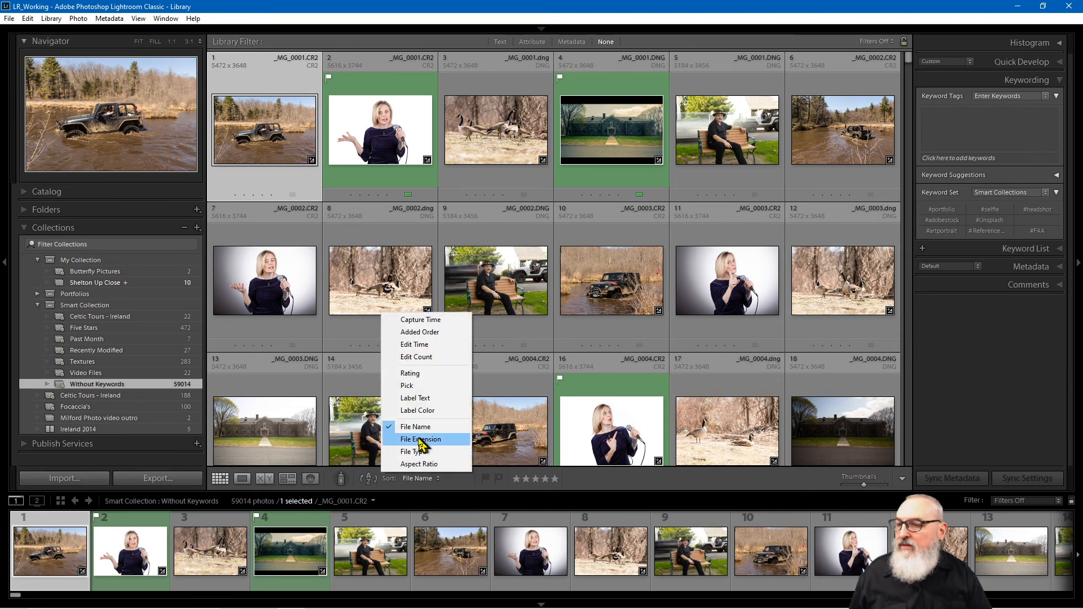
left_click(441, 319)
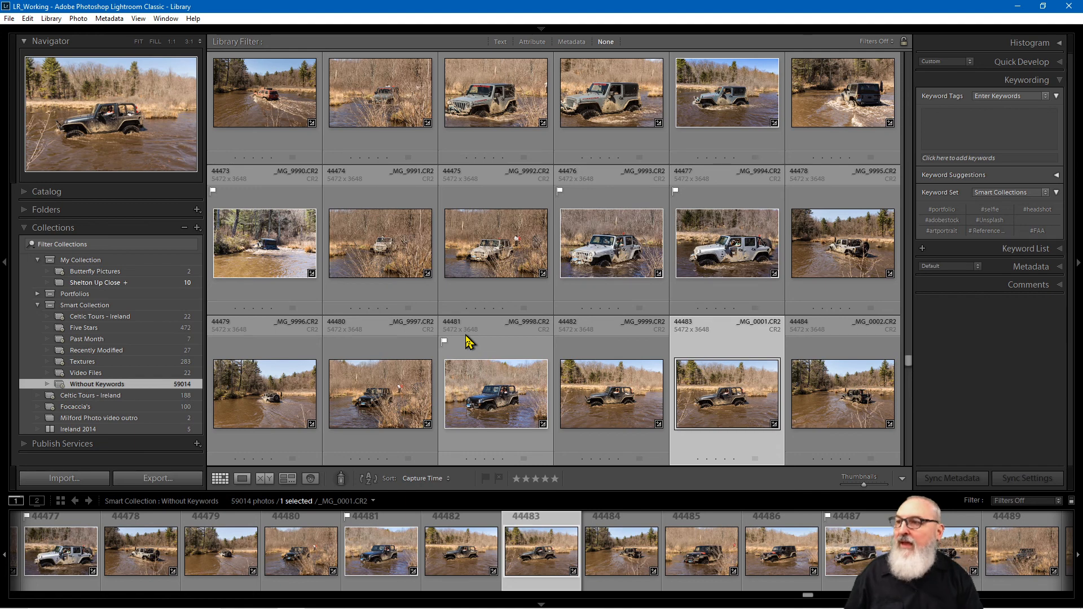
left_click(254, 97)
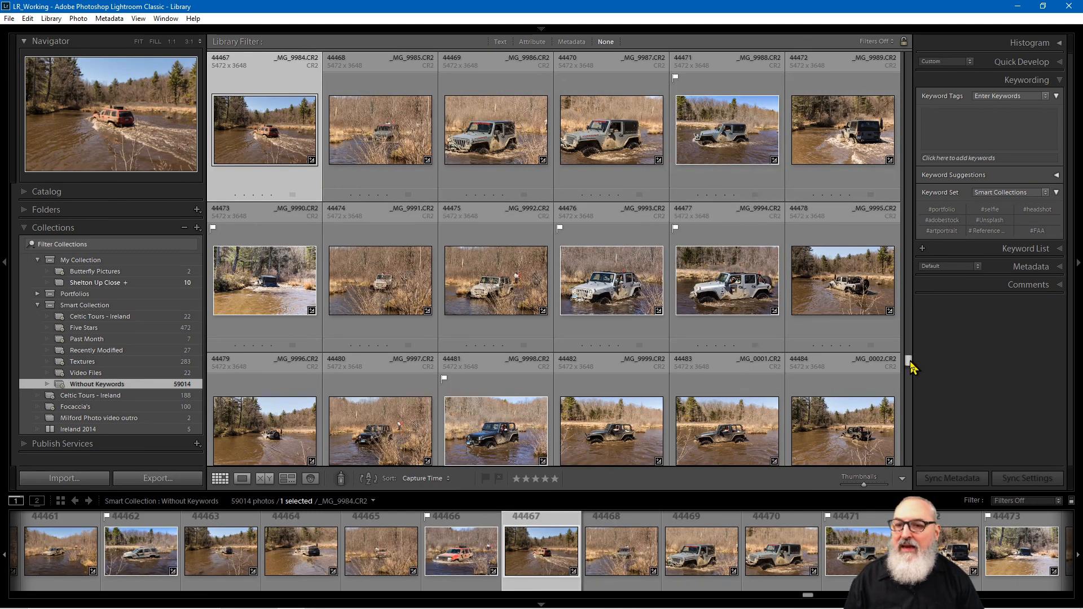
left_click_drag(909, 366, 905, 344)
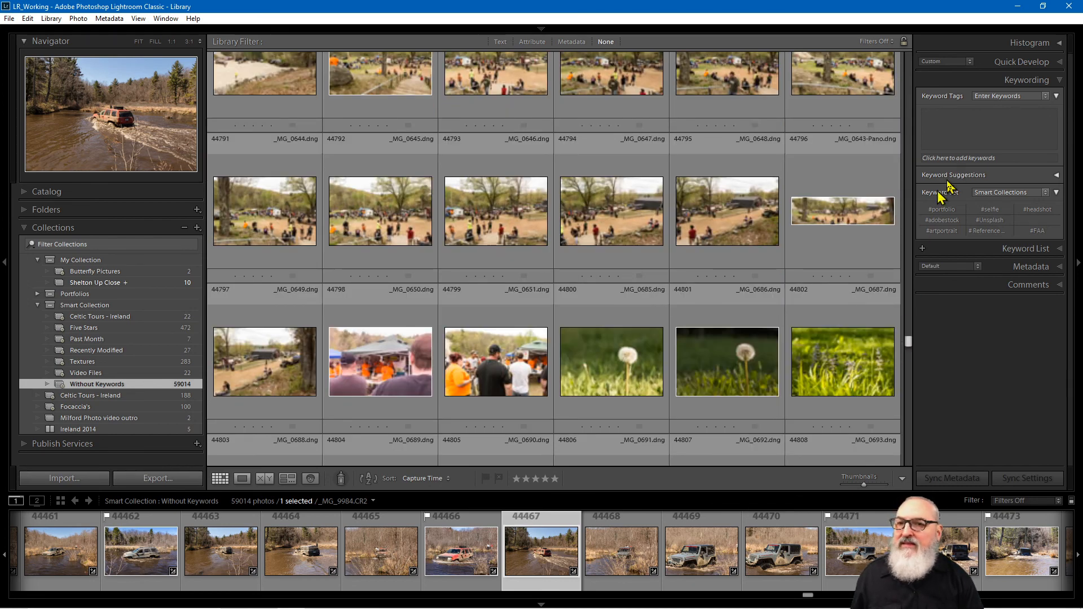
left_click_drag(909, 101, 909, 57)
left_click(265, 132)
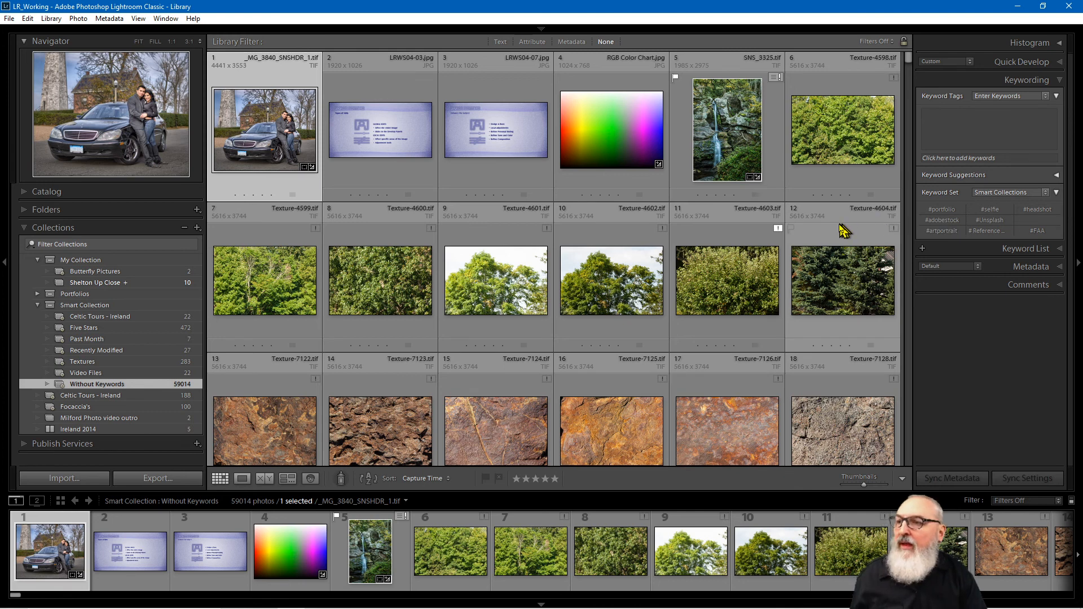
Step: Tag slides LRWS04-03.jpg and LRWS04-07.jpg with the workshop keyword
left_click(404, 150)
left_click(498, 150, "ctrl")
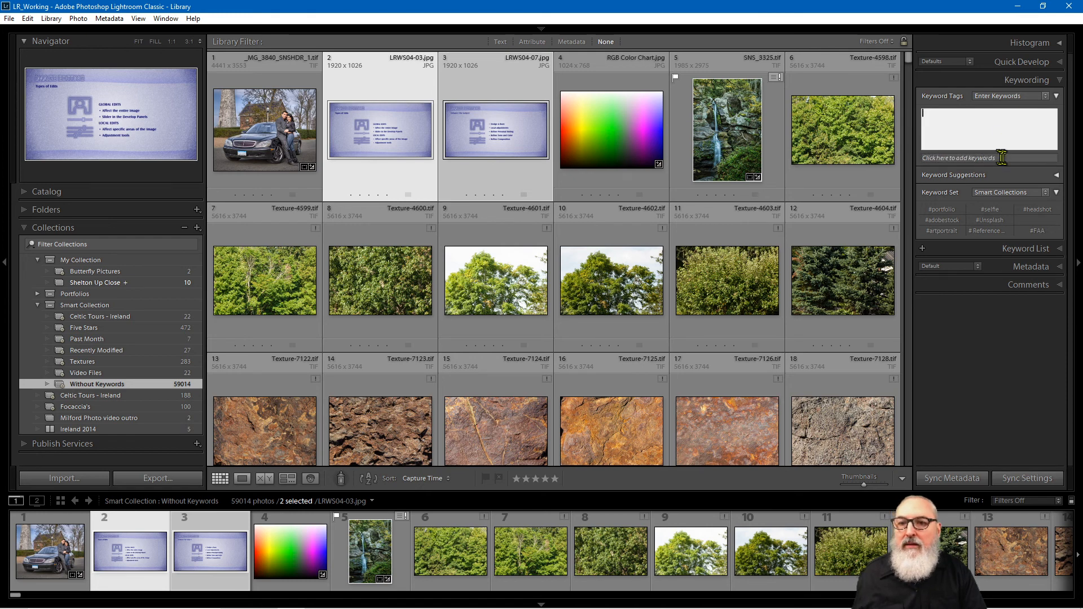
left_click(1050, 158)
type("lig")
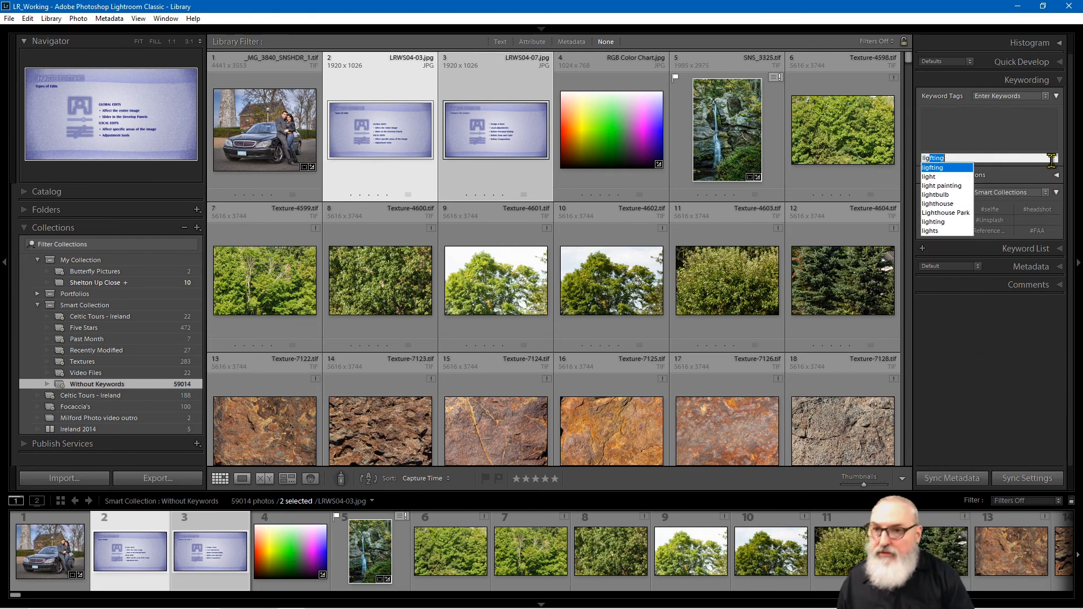
type("h")
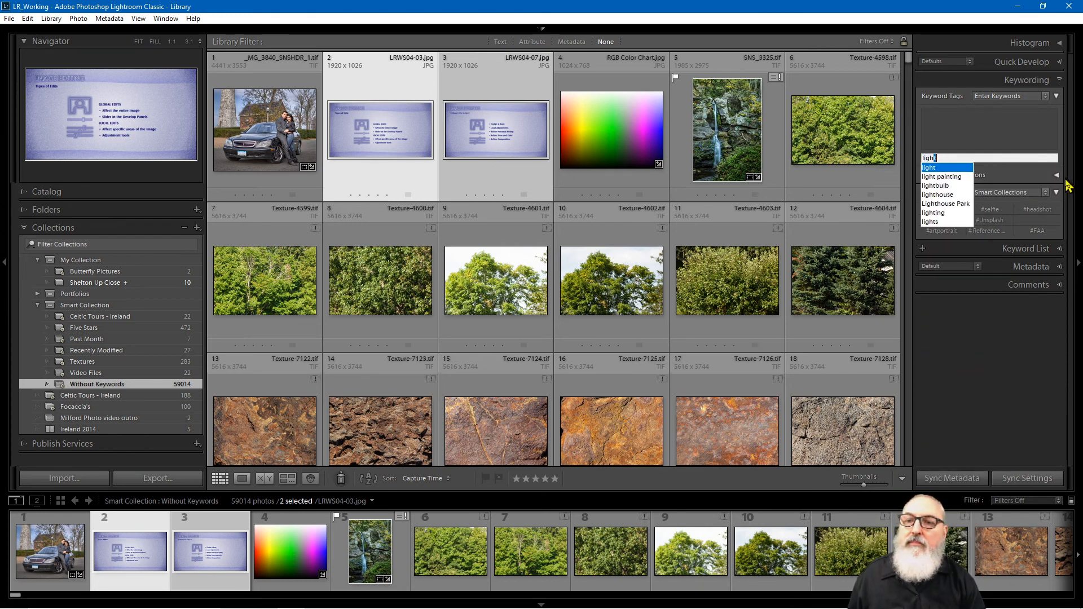
key("BackSpace")
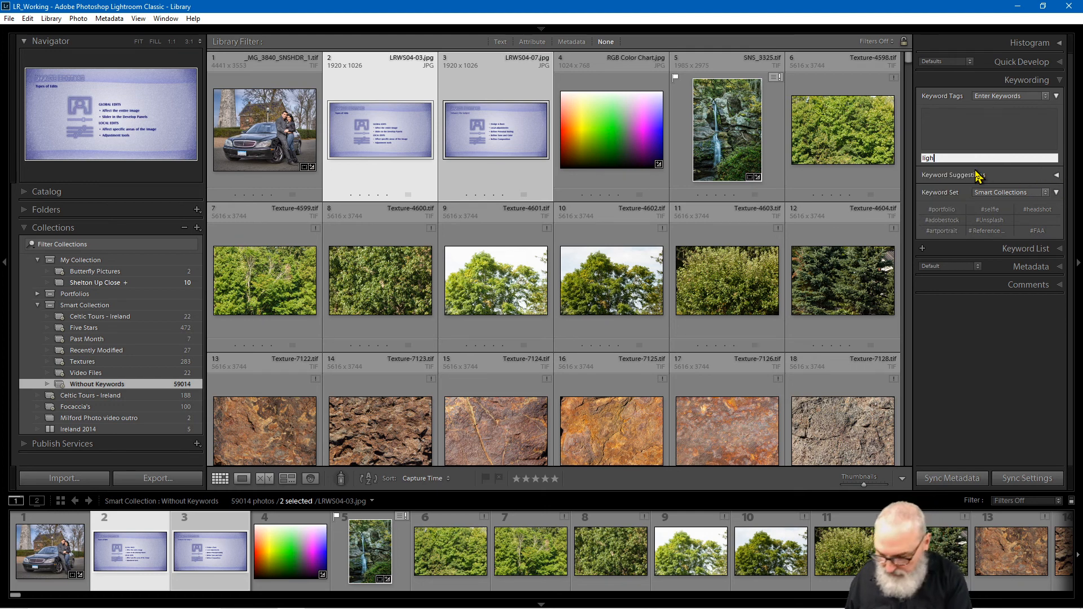
type("work")
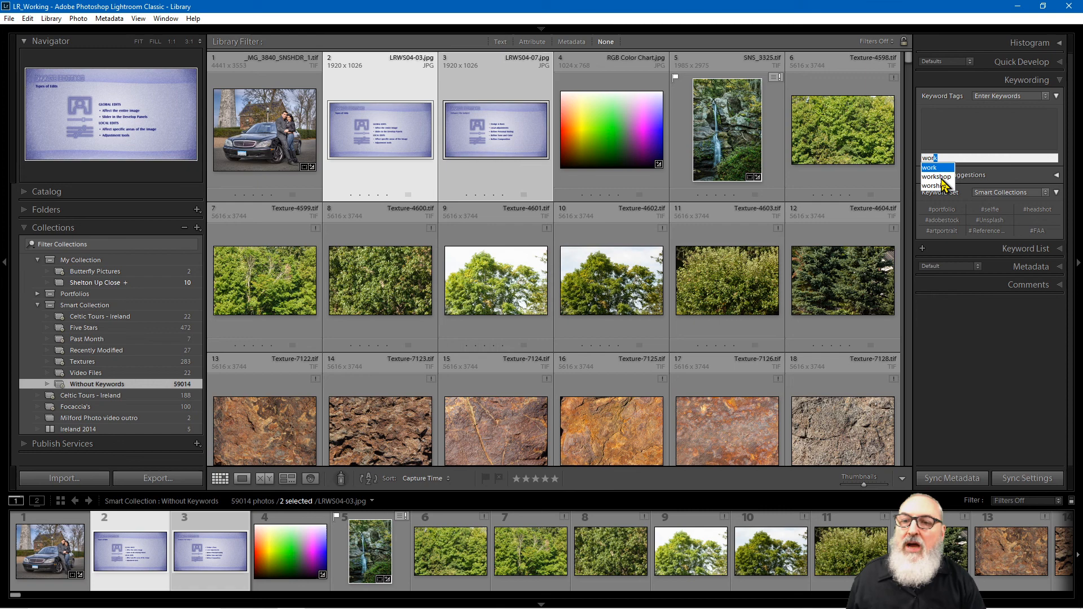
key("Return")
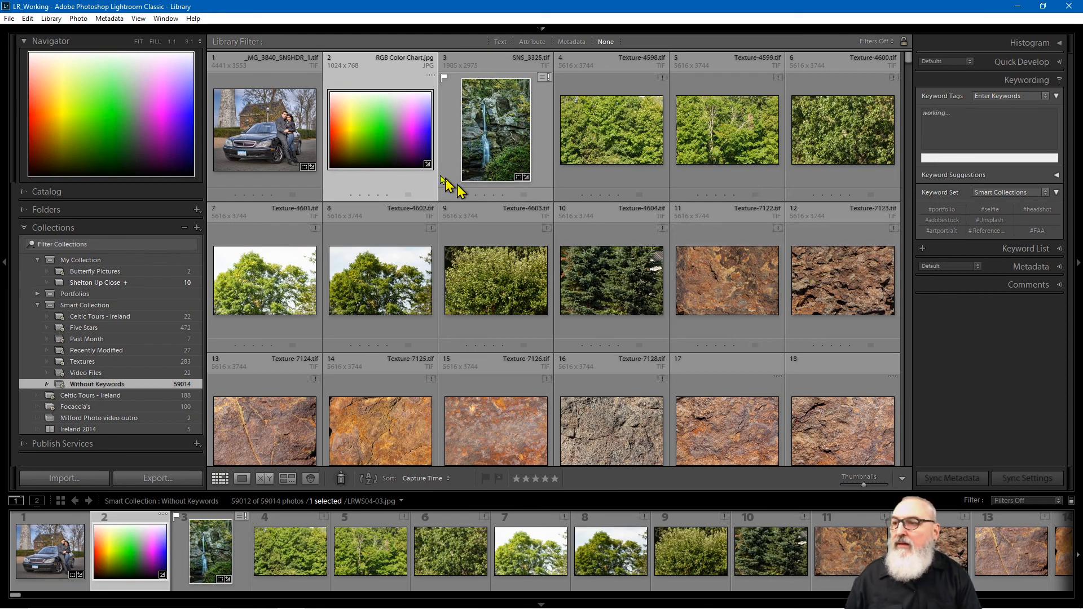
Step: Tag the RGB Color Chart photo with workshop too, leaving 59011 photos
left_click(1026, 157)
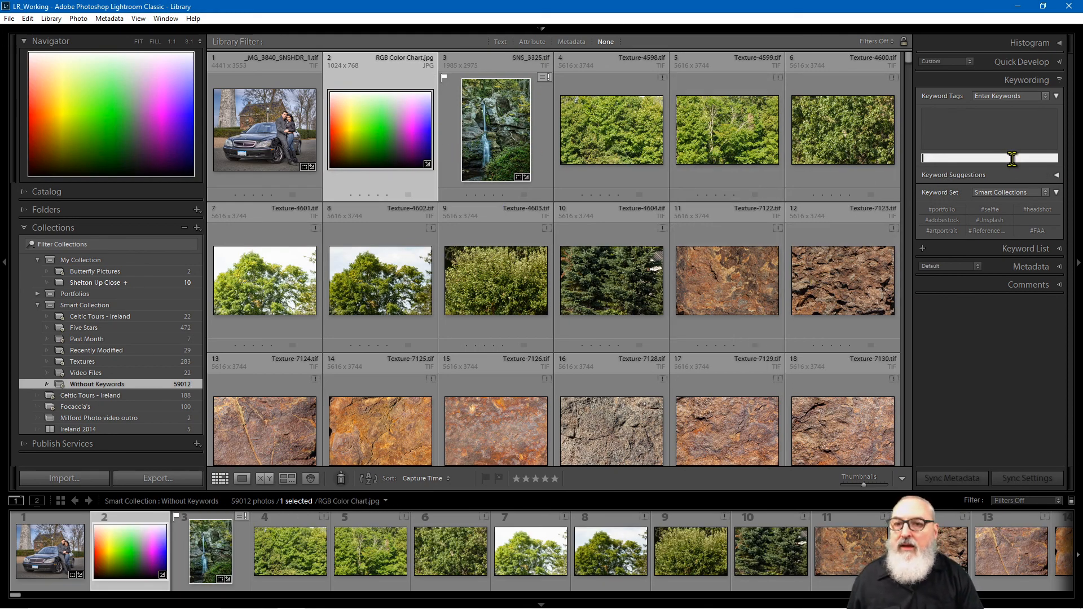
type("workshop")
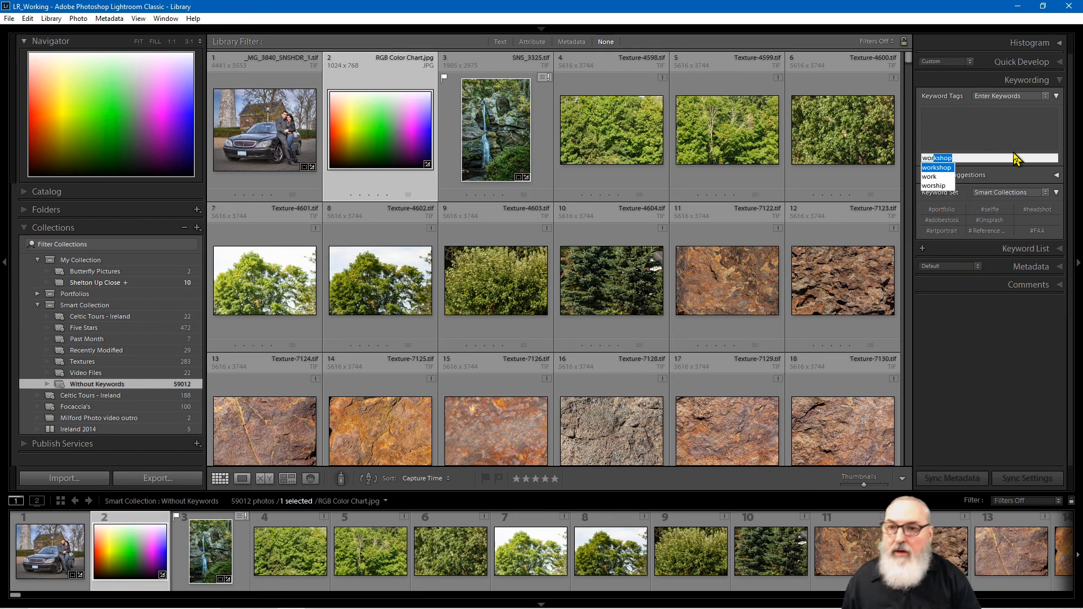
left_click(937, 168)
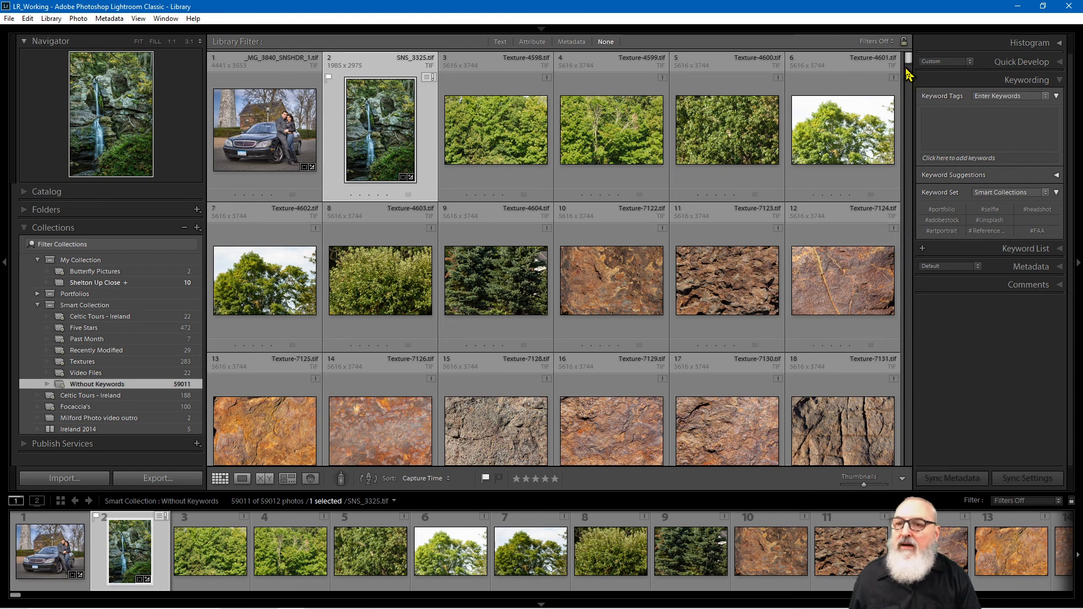
Step: Select product photos 27–36 and give all ten the keyword suggested for 'en'
left_click_drag(908, 78, 908, 55)
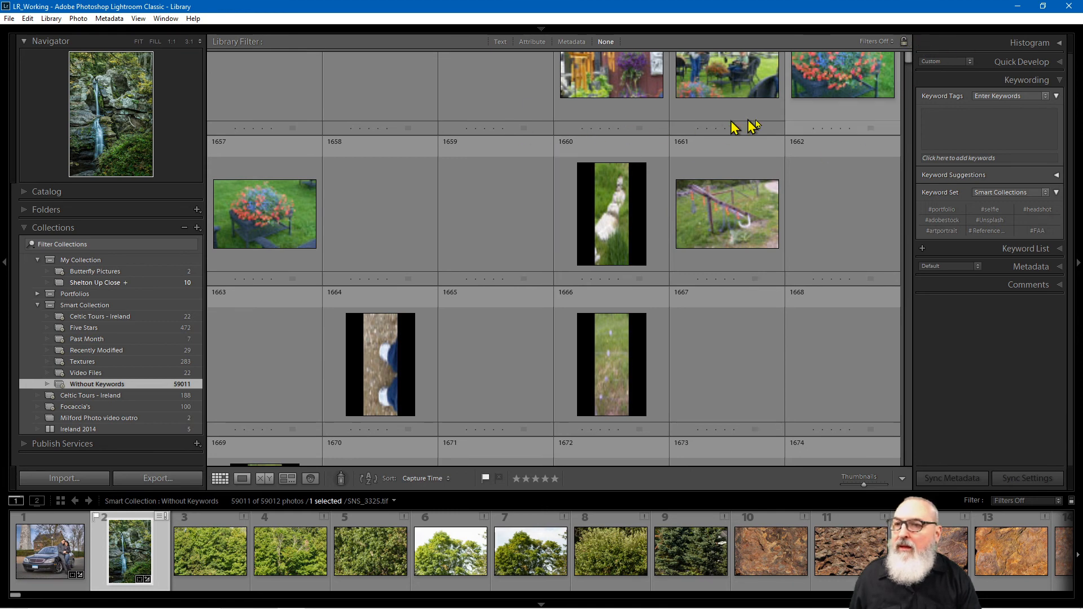
left_click_drag(908, 56, 905, 46)
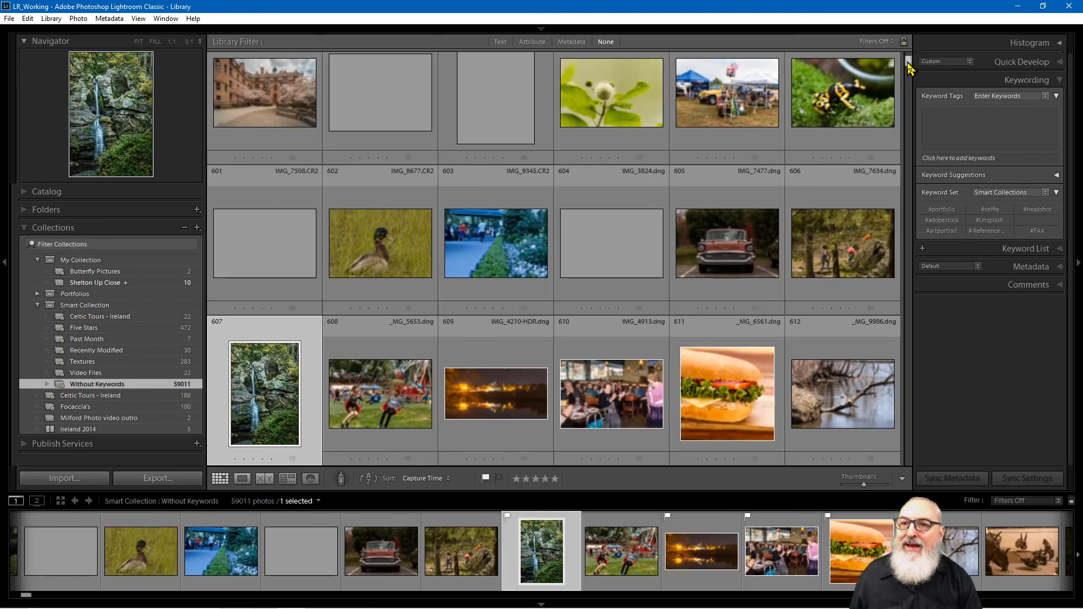
left_click_drag(908, 61, 908, 47)
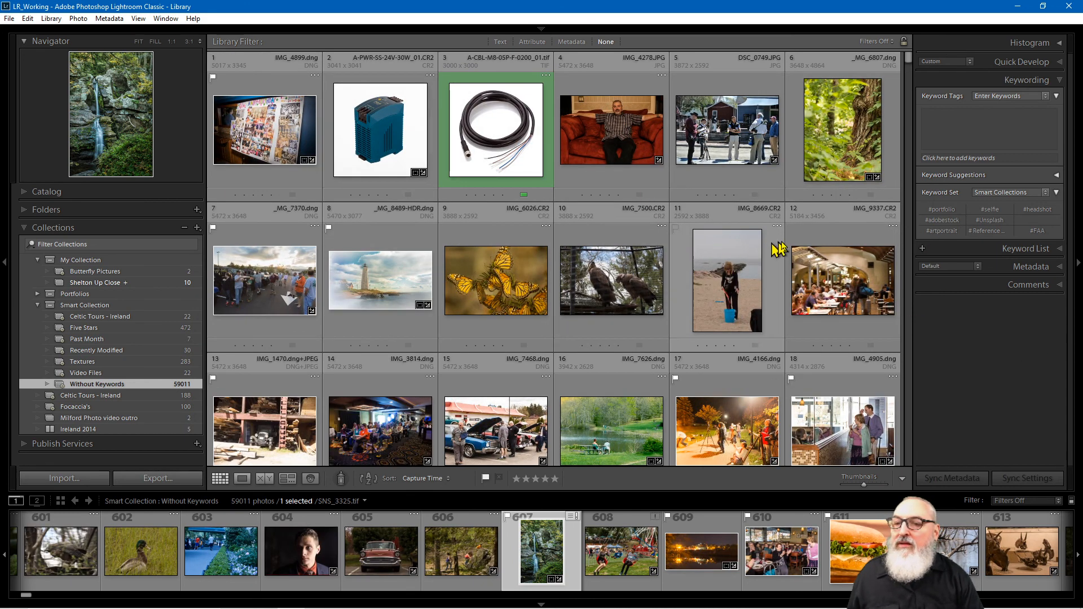
scroll(541, 222, "down", 5)
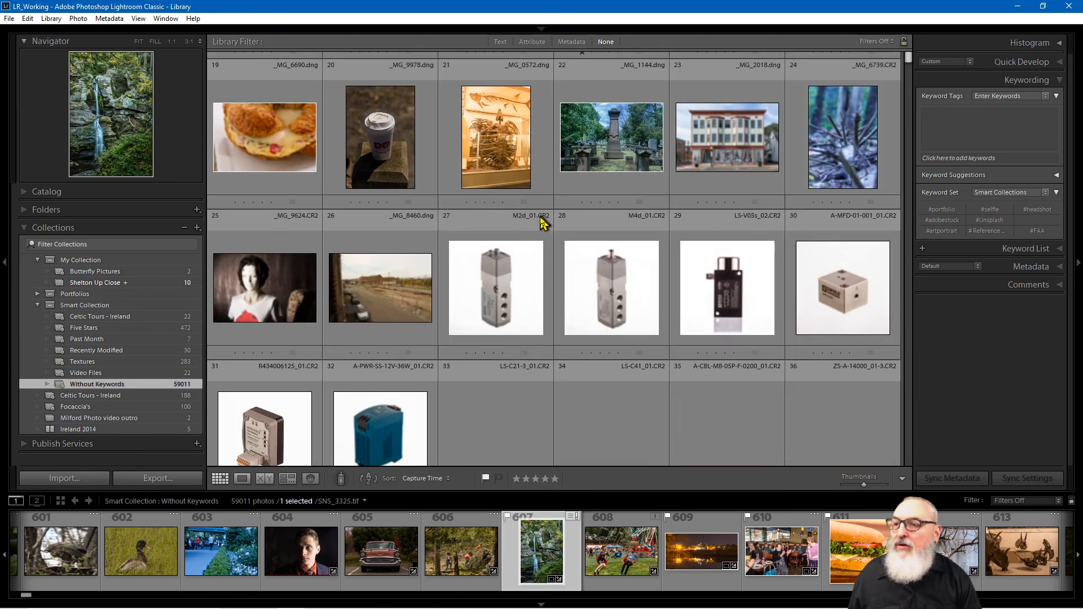
left_click(485, 285)
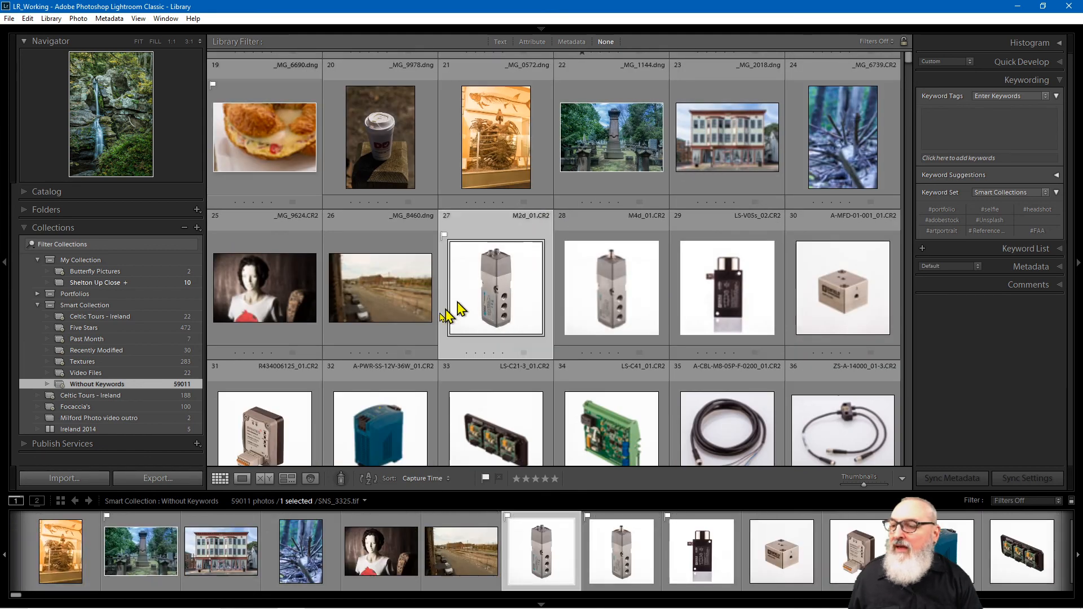
left_click(853, 429, "shift")
left_click(996, 159)
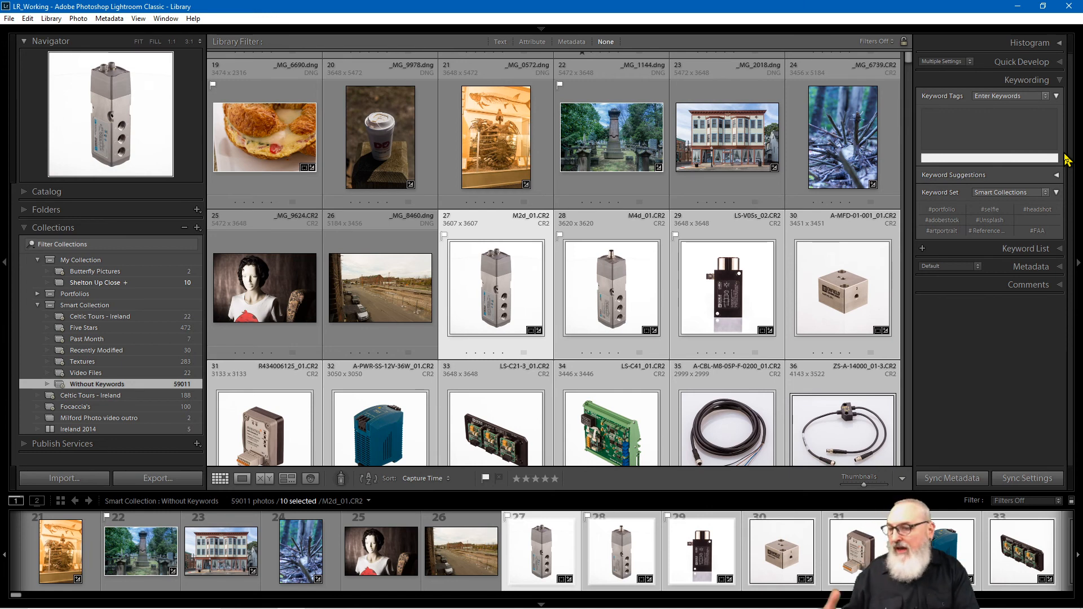
type("energy")
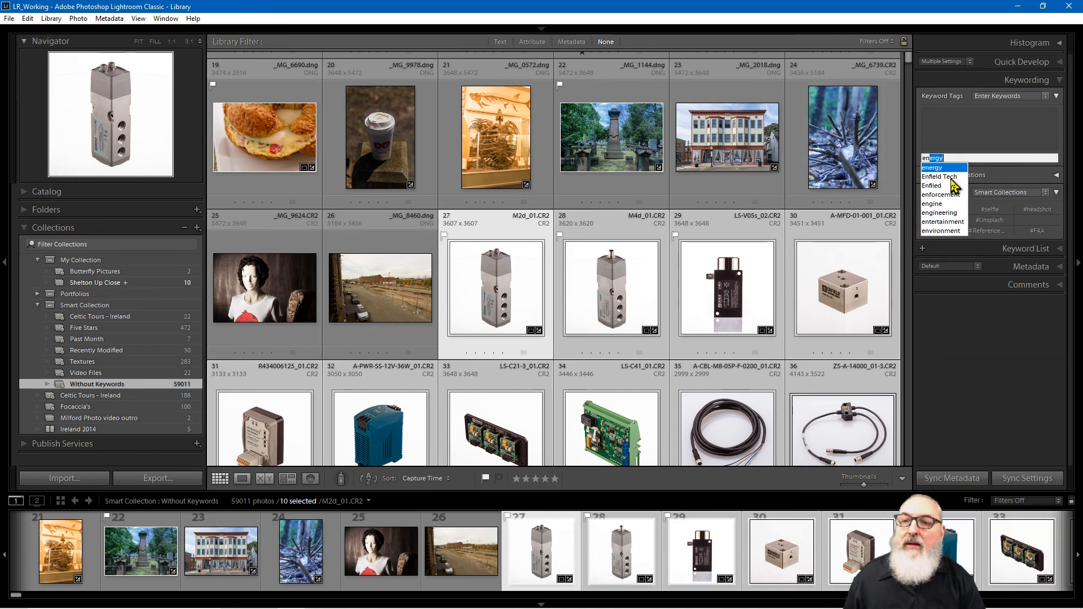
left_click(952, 178)
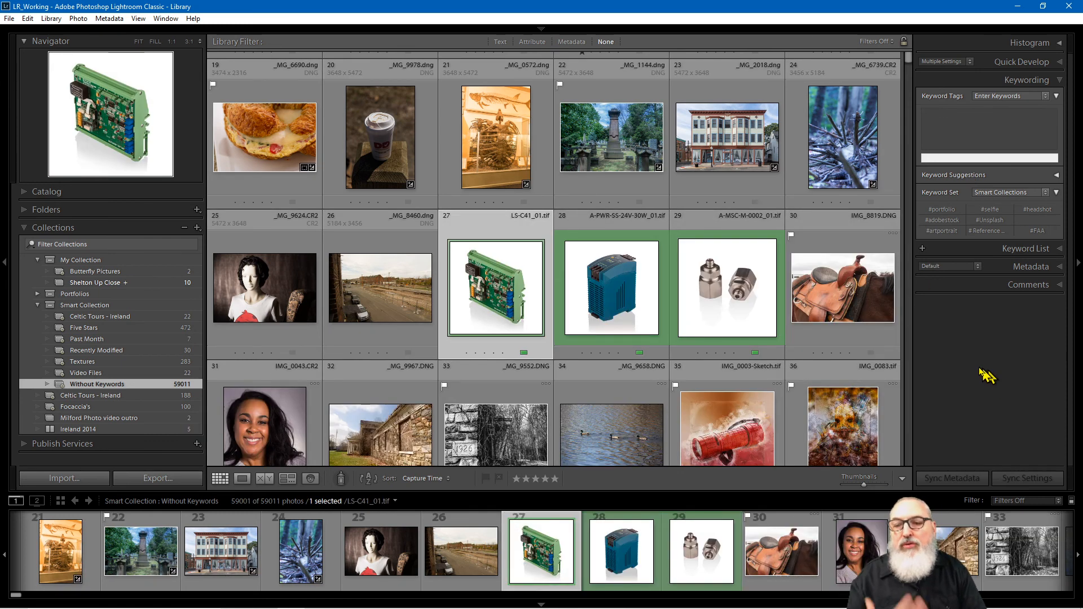
Step: Tag photos 27–29 with Enfield Tech, bringing Without Keywords to 58998
left_click(721, 282, "shift")
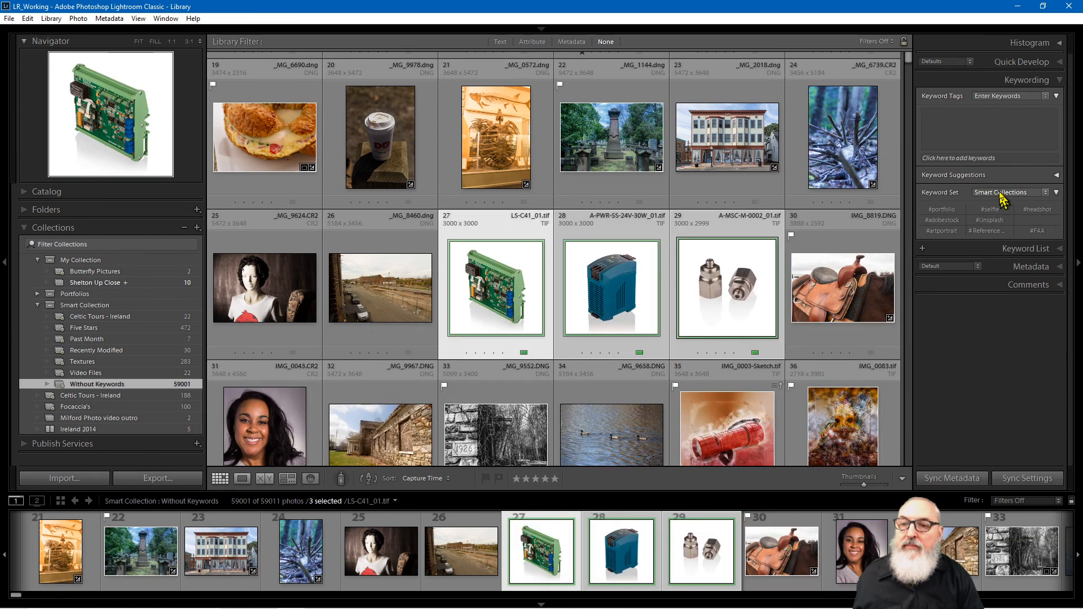
left_click(1003, 158)
type("enfield Tech")
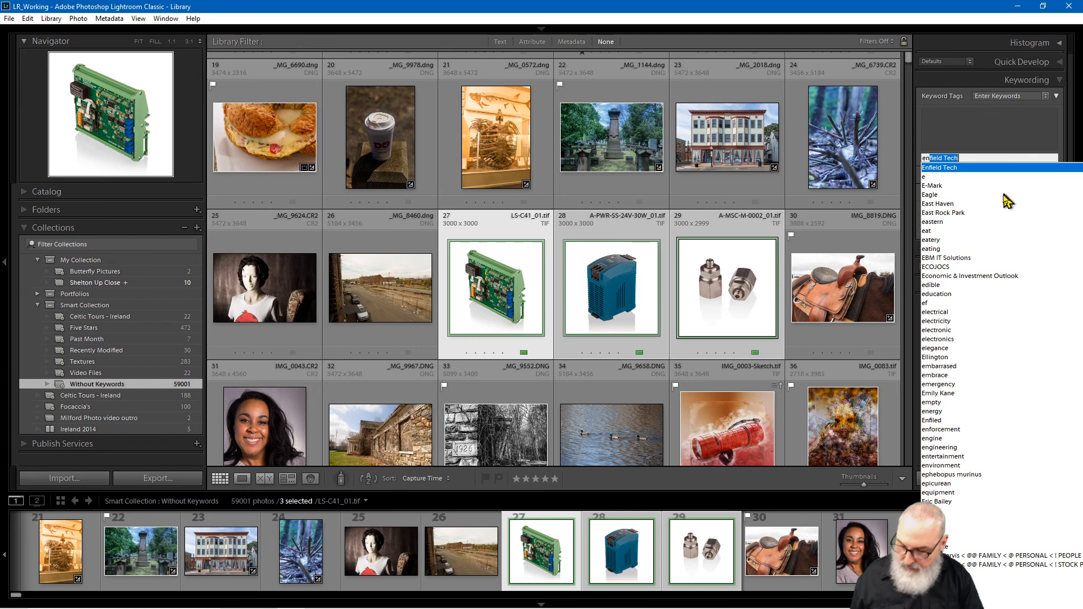
left_click(970, 168)
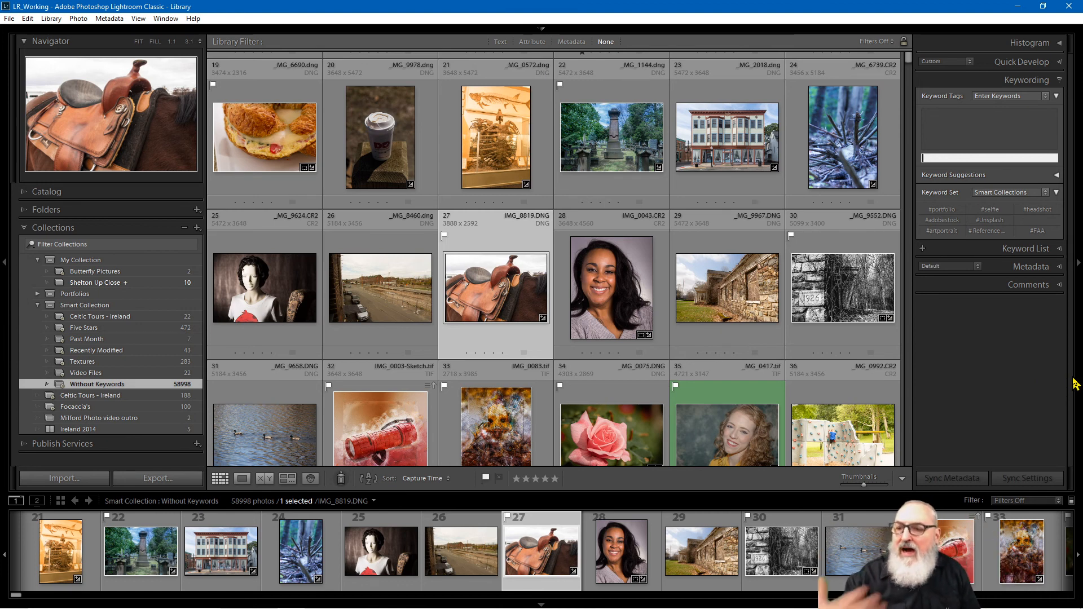
Step: Tag the saddle, smiling and _MG_0417.tif portraits #headshot, and IMG_0083.tif #artportrait
key("Escape")
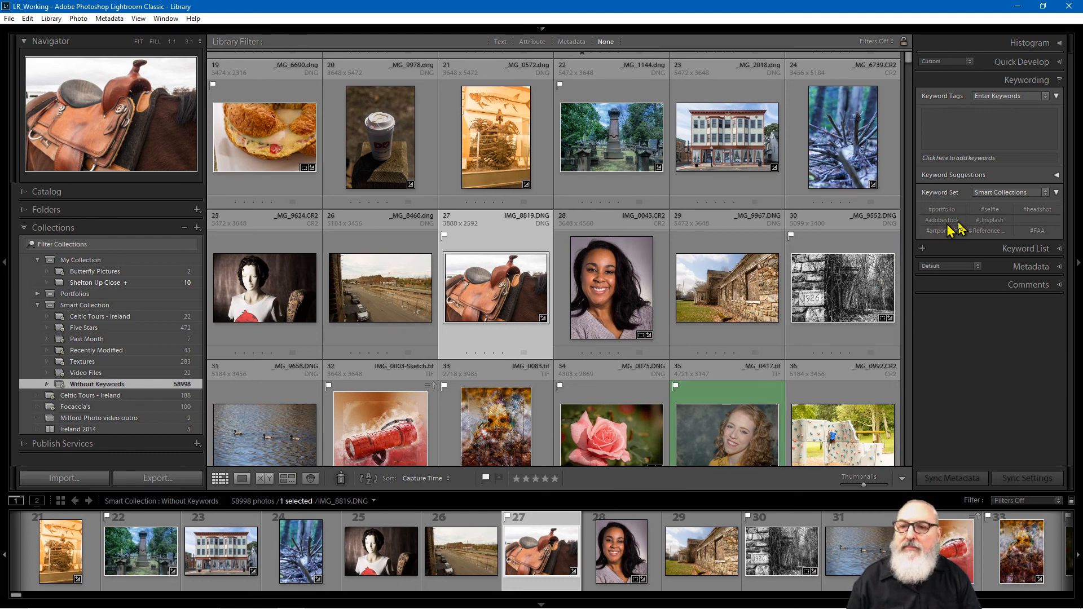
left_click(1039, 210)
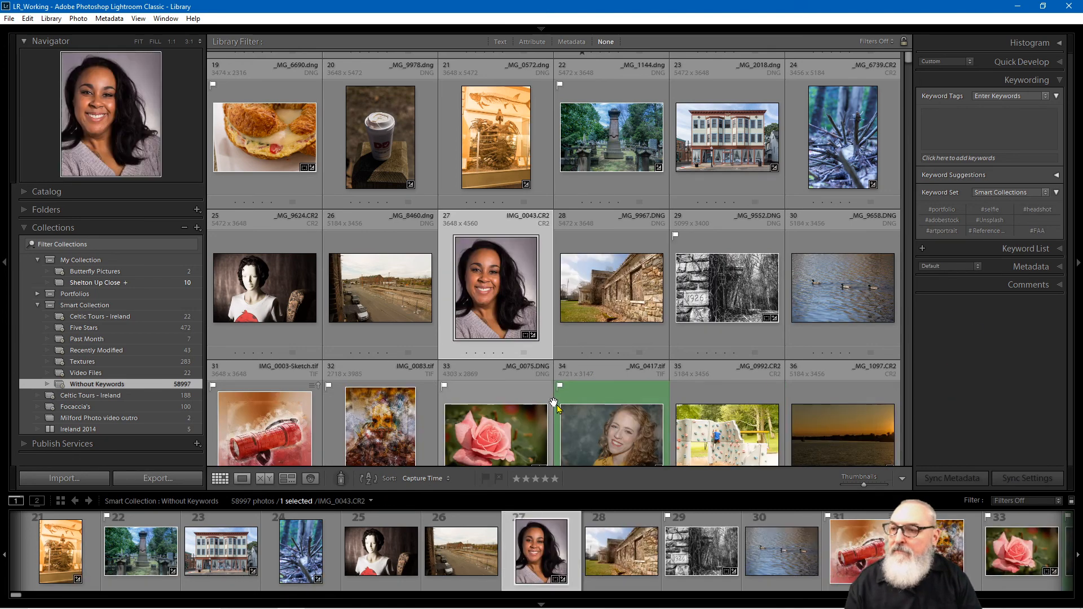
left_click(1038, 210)
left_click(507, 401)
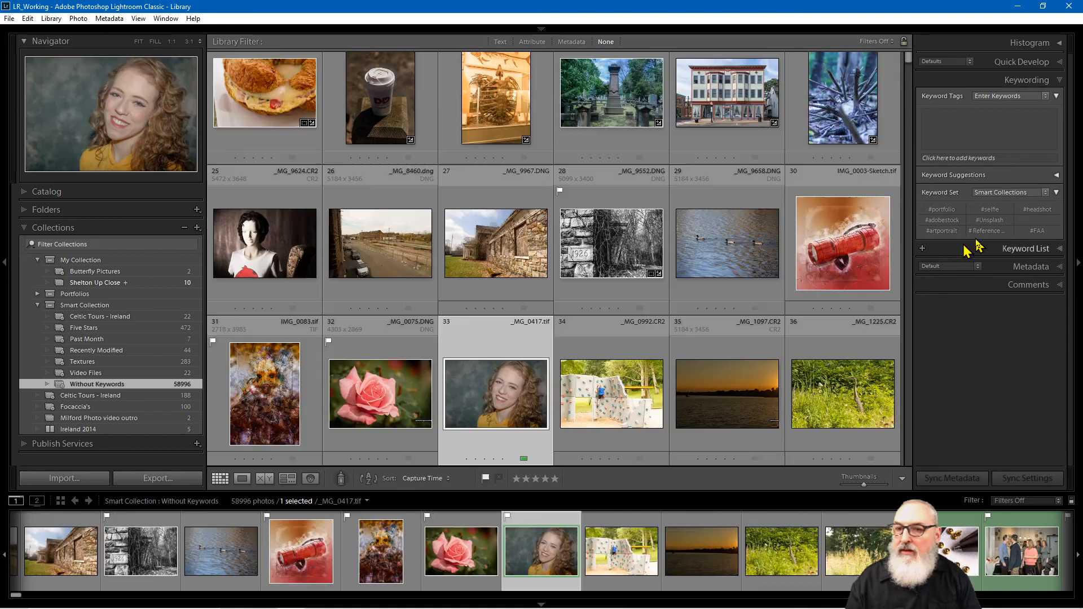
left_click(1039, 210)
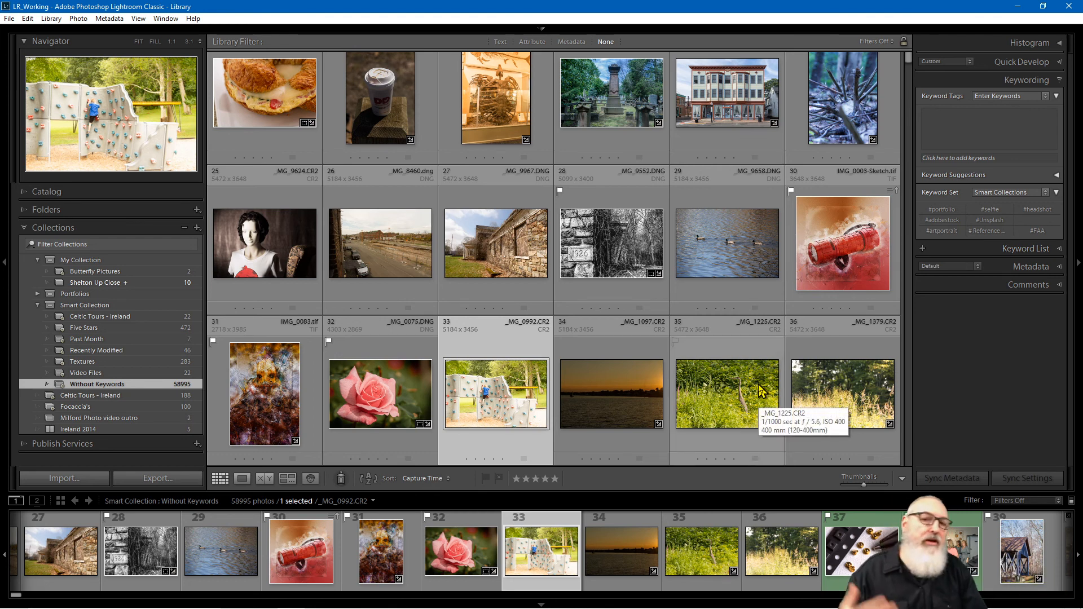
left_click(264, 409)
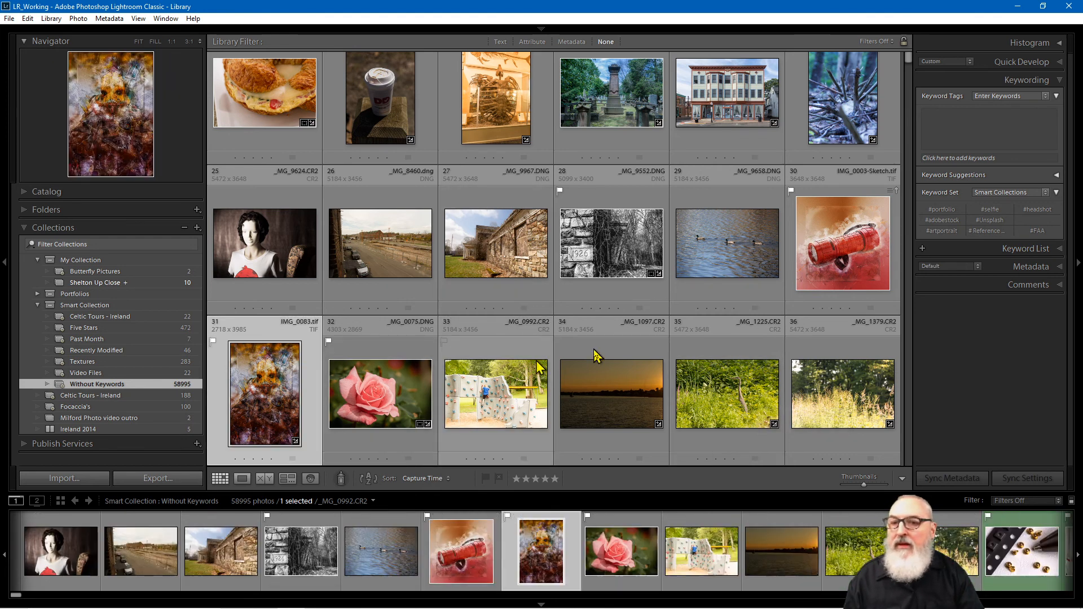
left_click(942, 230)
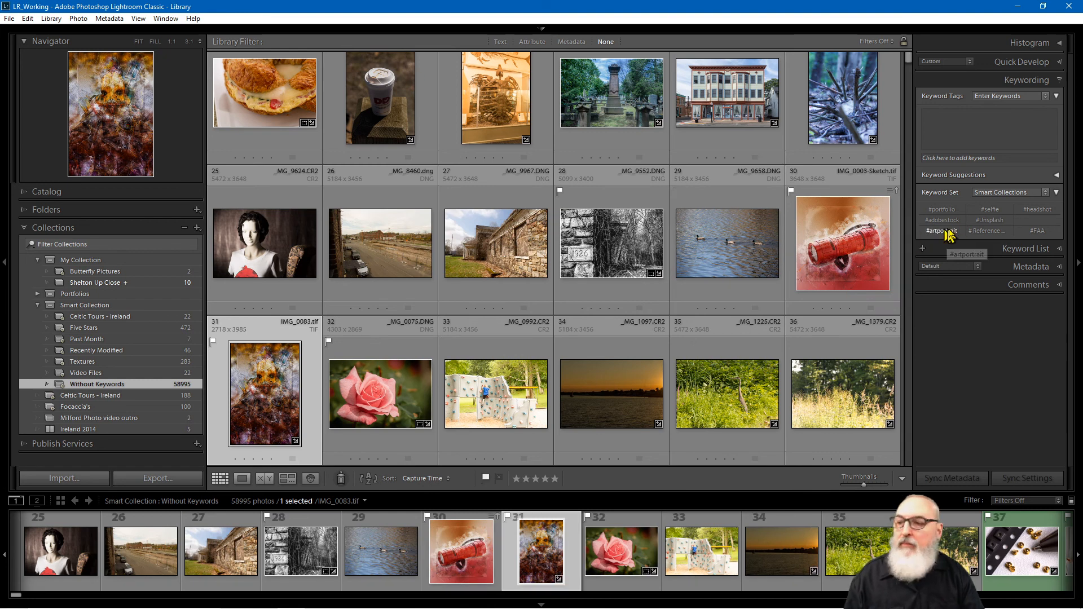